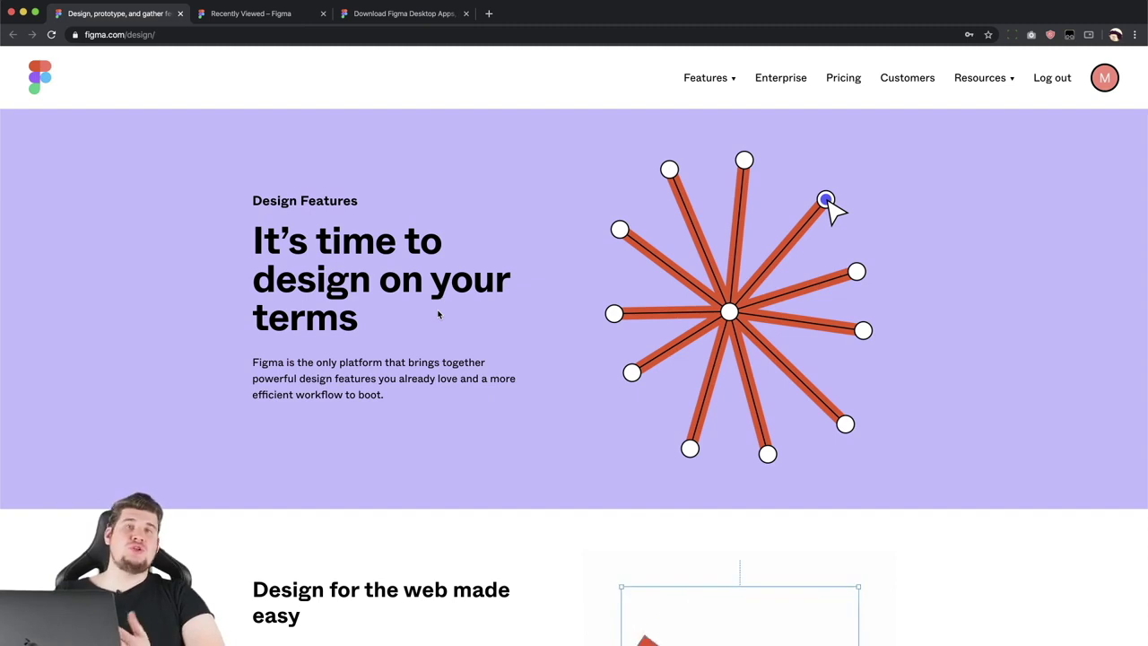
Step: Show the Figma Downloads page and highlight the Font Installers and Live Device Preview headings
drag(251, 14, 395, 13)
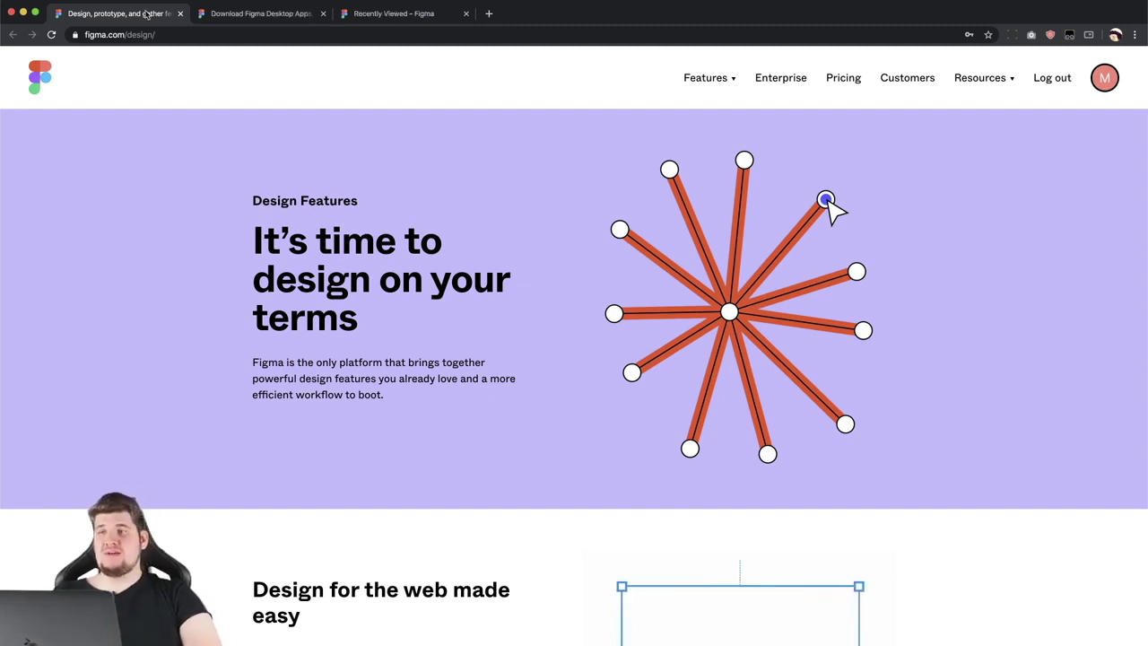
click(217, 12)
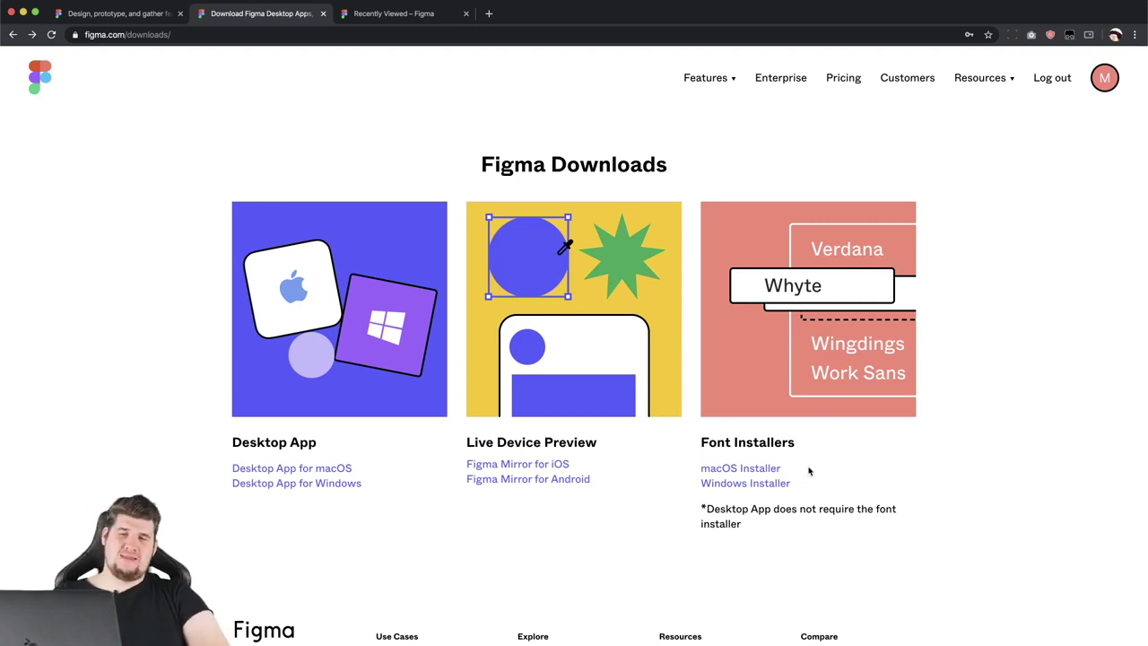
drag(702, 442, 797, 446)
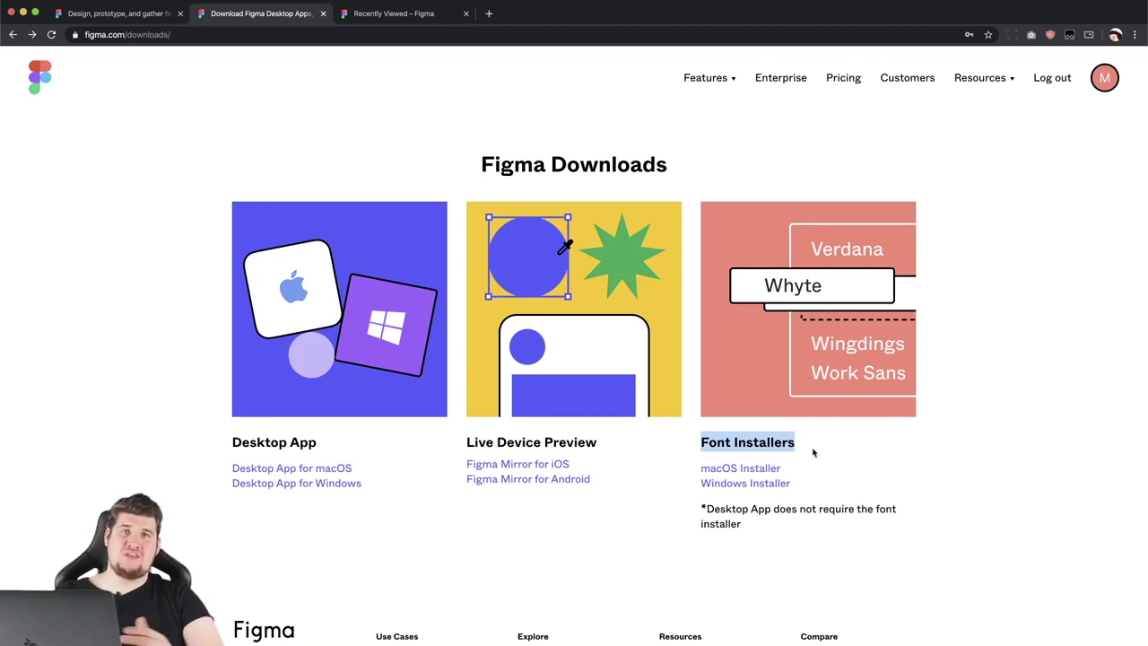
click(813, 452)
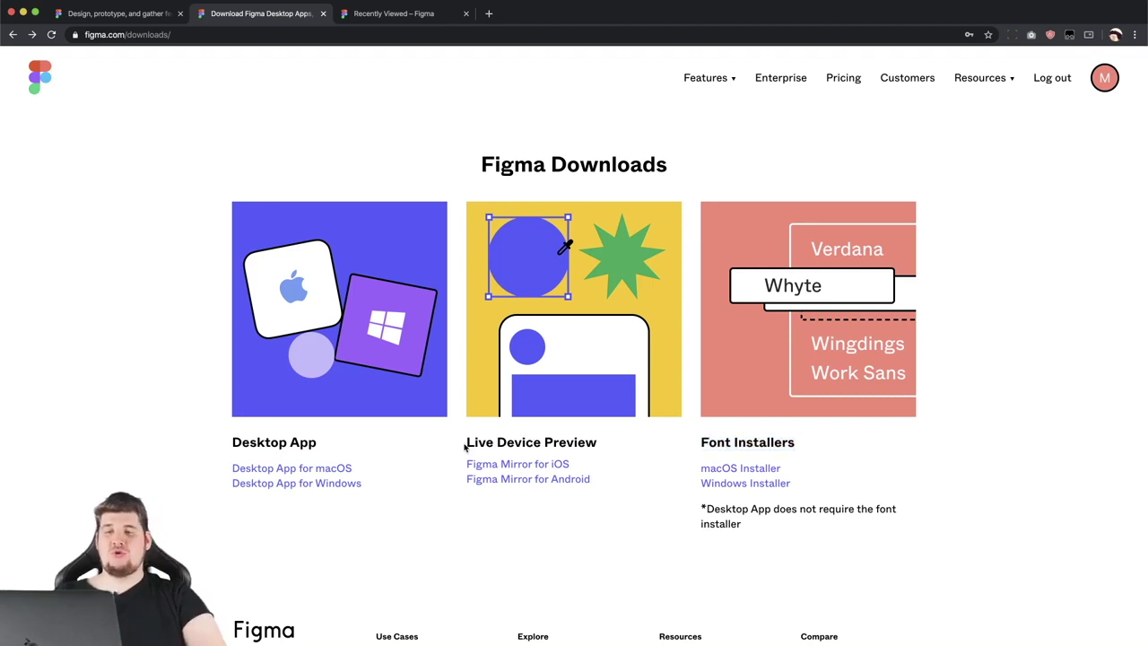
drag(496, 446, 560, 448)
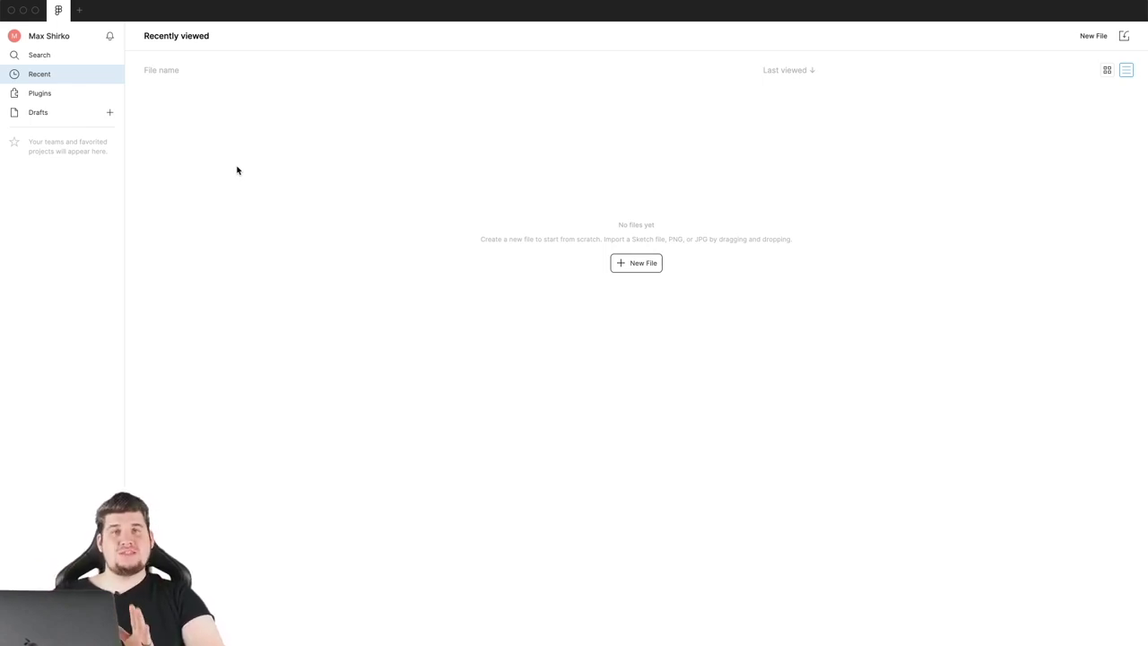
click(55, 37)
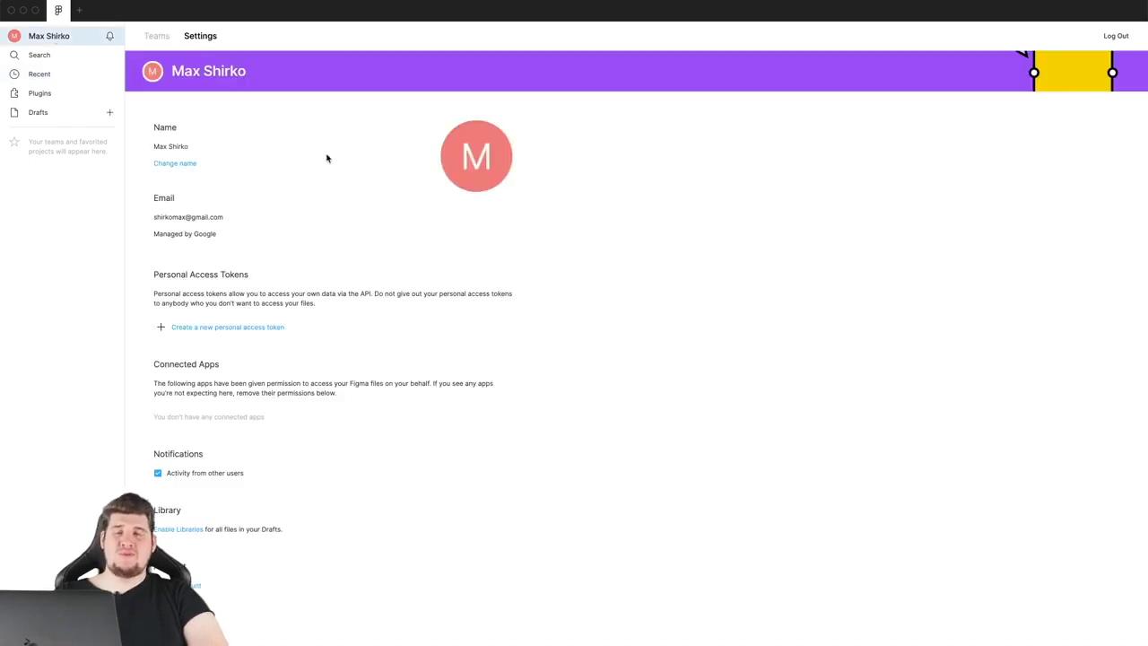
mouse_move(476, 156)
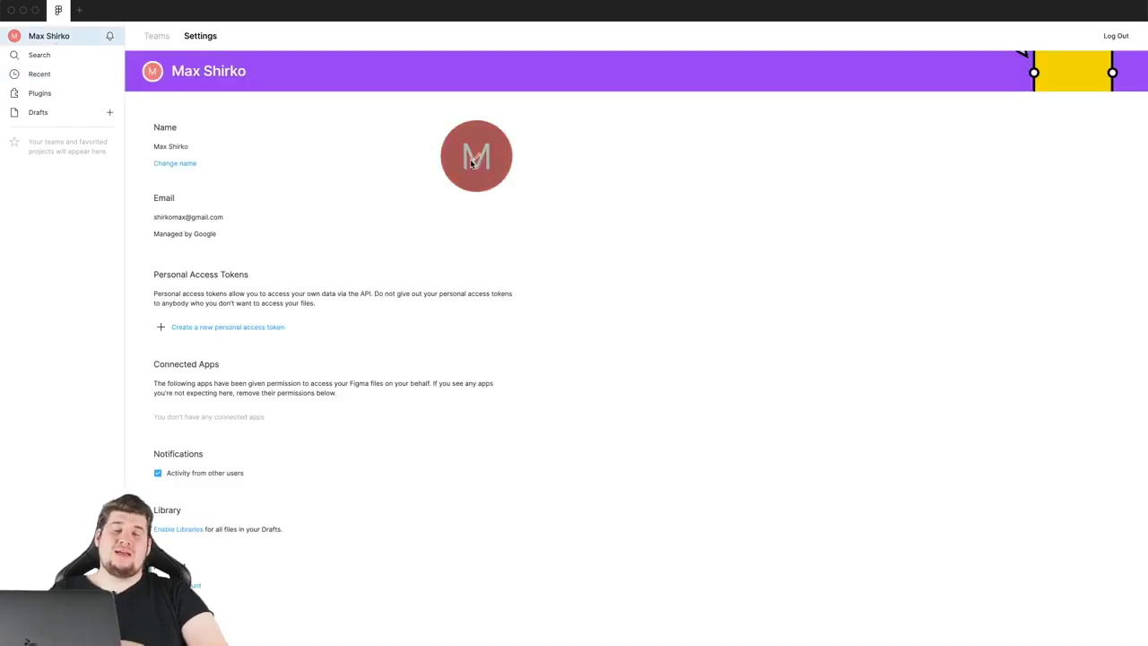
click(89, 56)
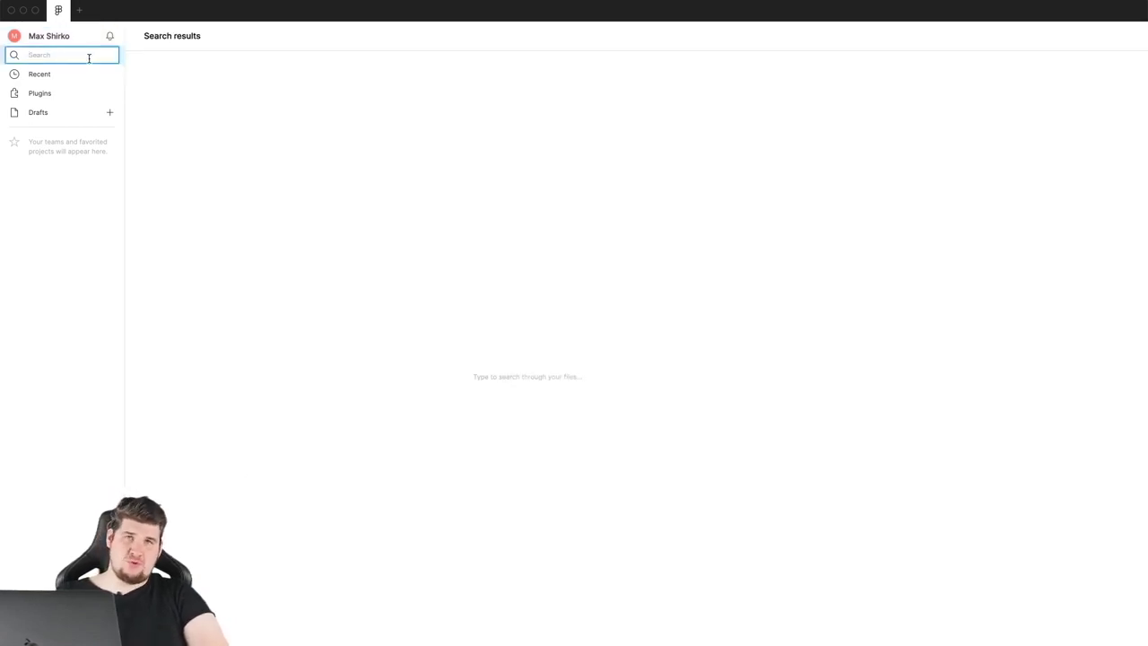
click(74, 76)
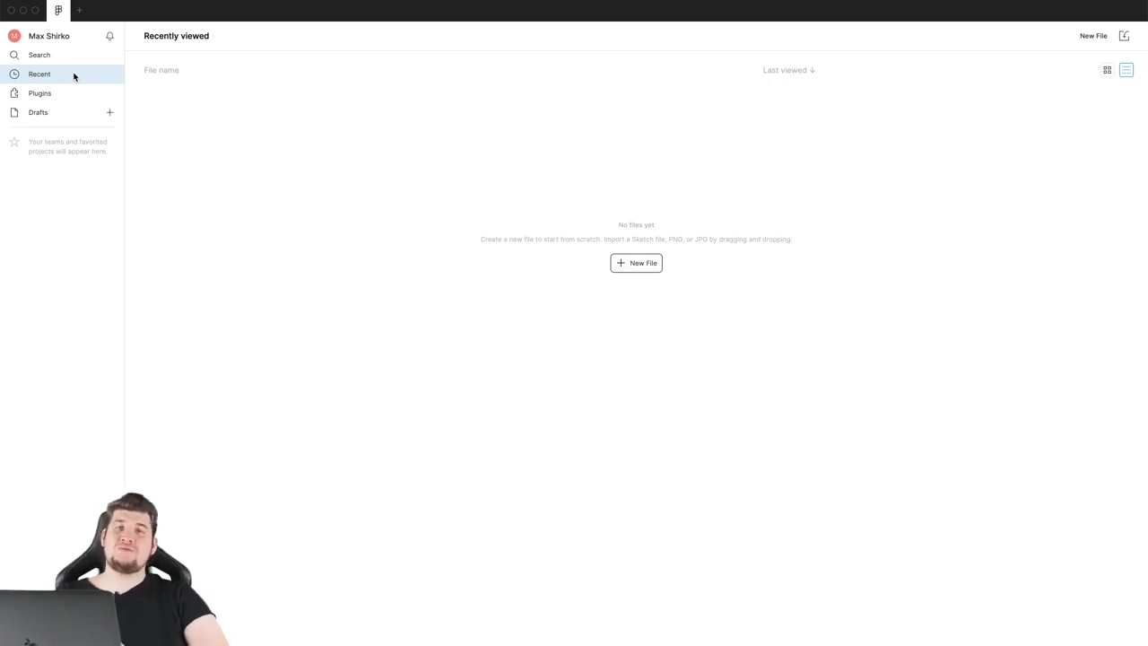
click(74, 92)
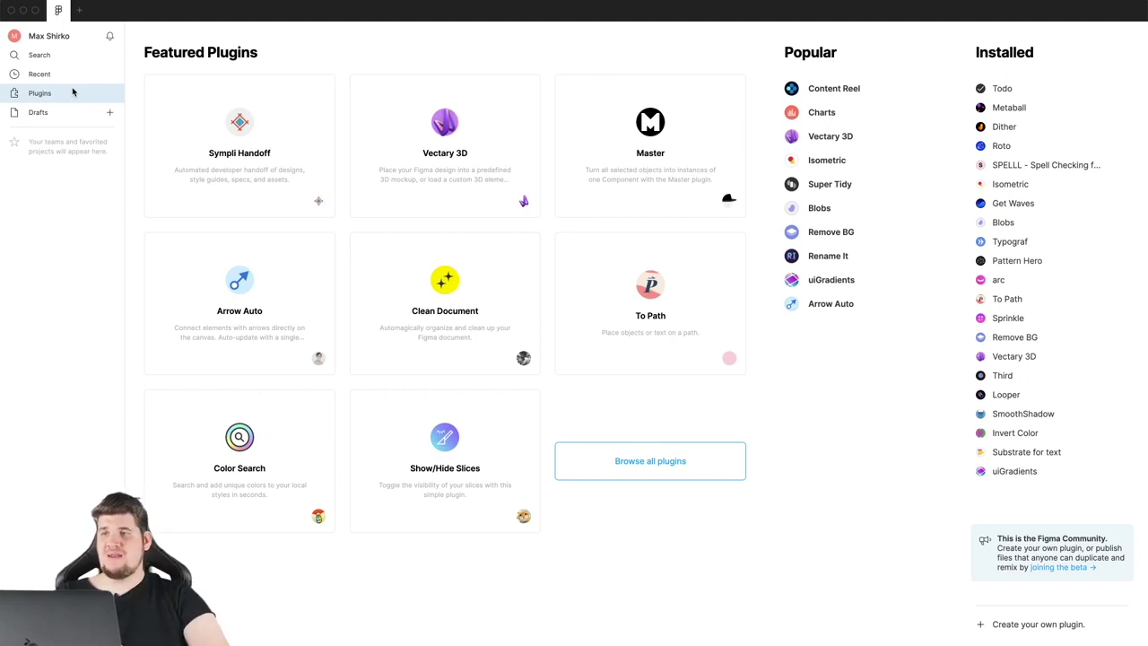
click(68, 115)
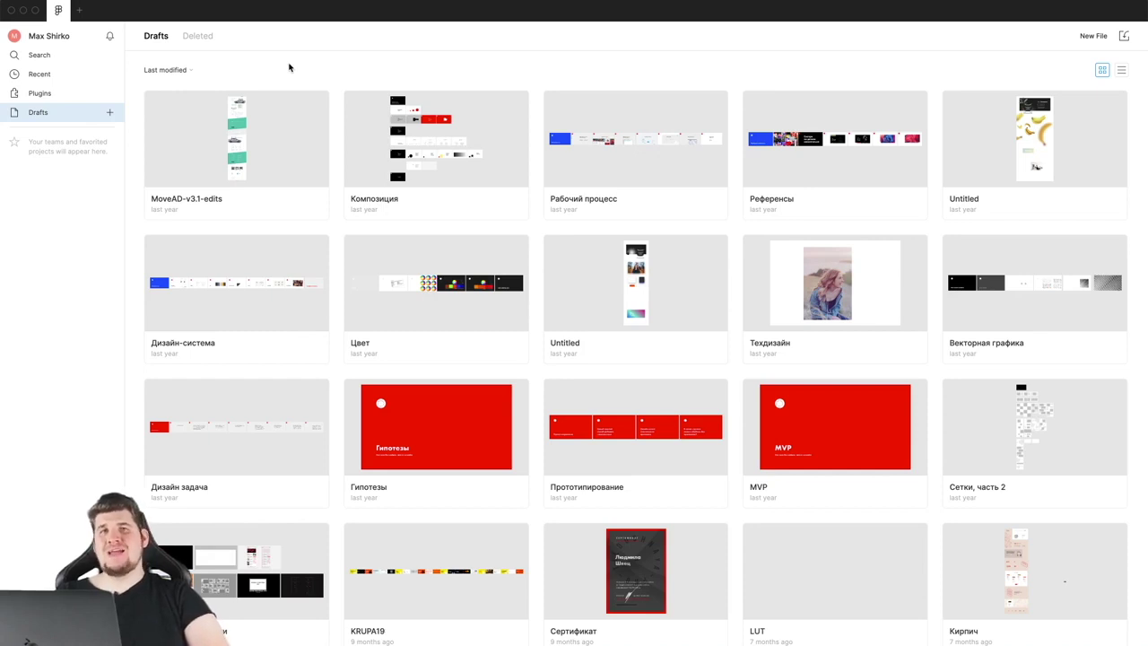
click(65, 75)
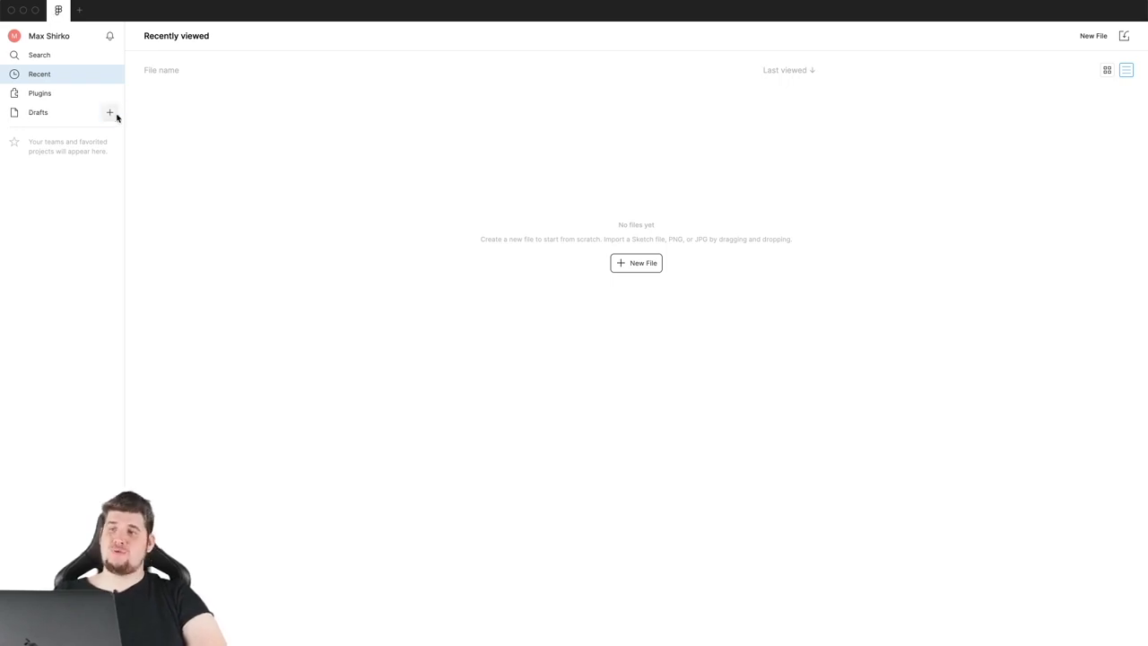
Step: Create a new Untitled design file in Drafts and open it on an empty canvas
click(114, 116)
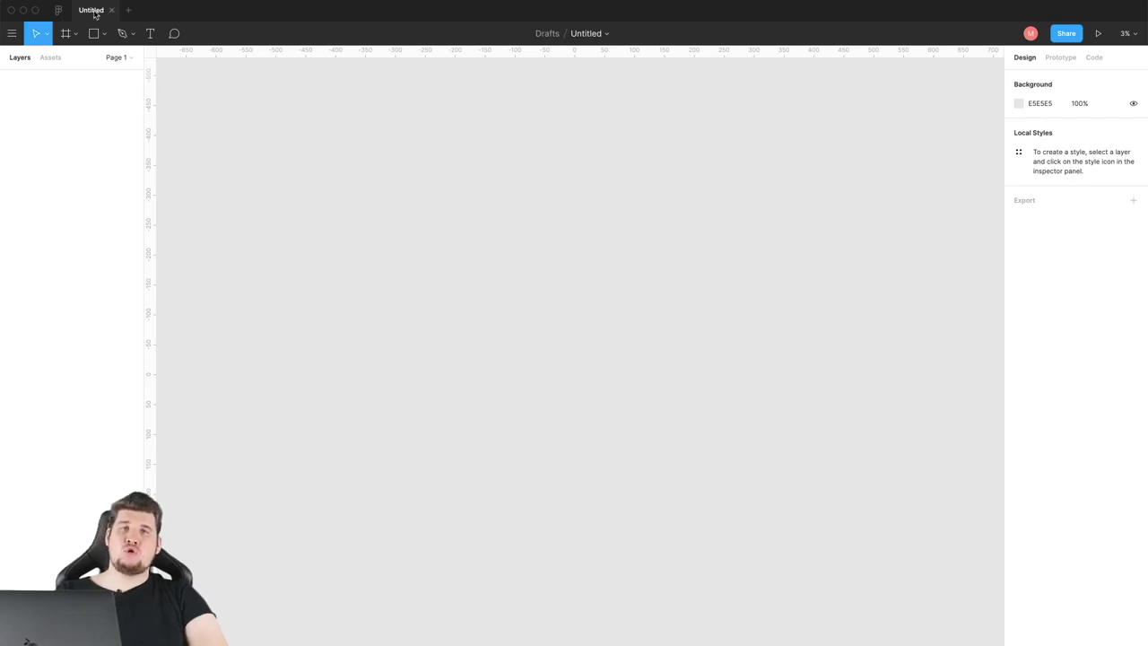
click(58, 10)
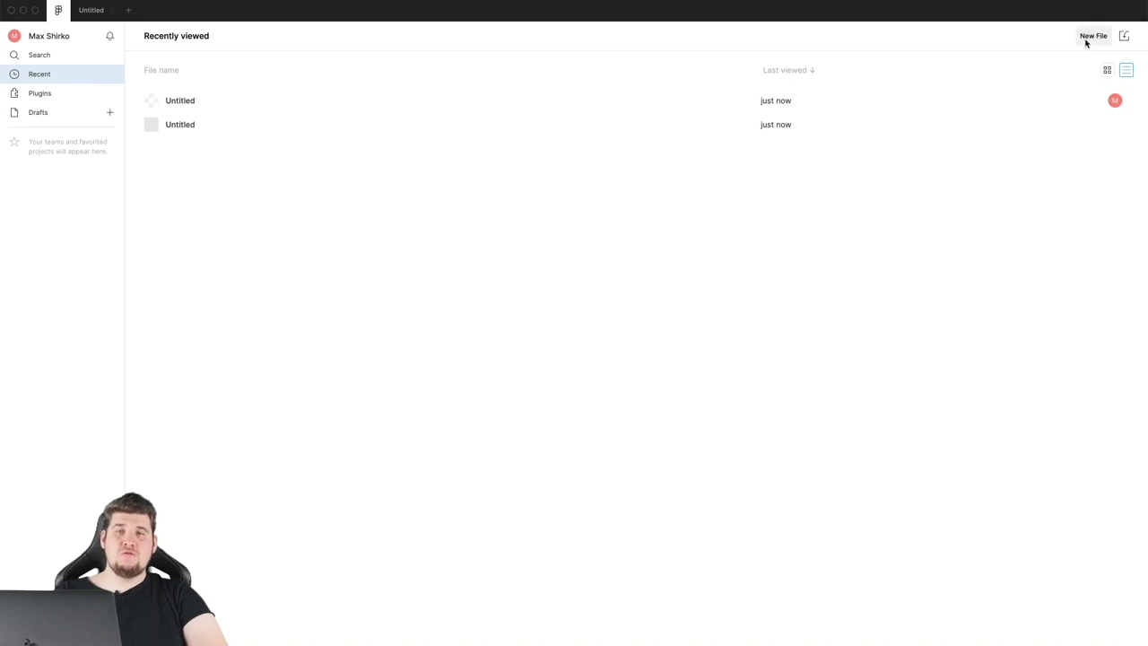
click(1123, 37)
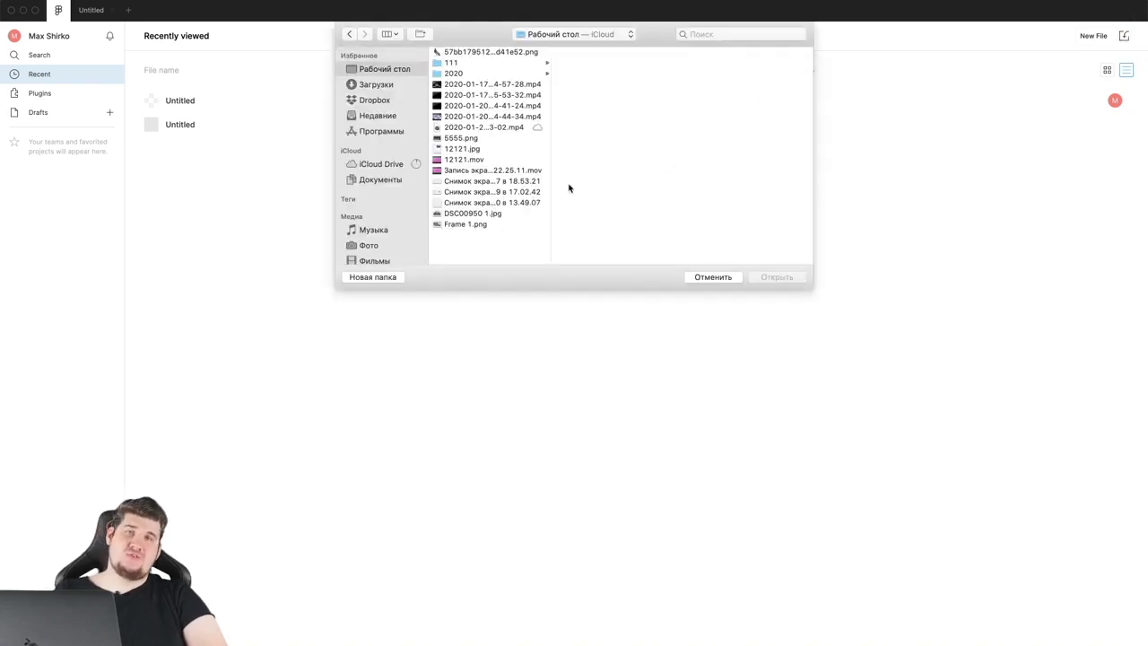
key(Escape)
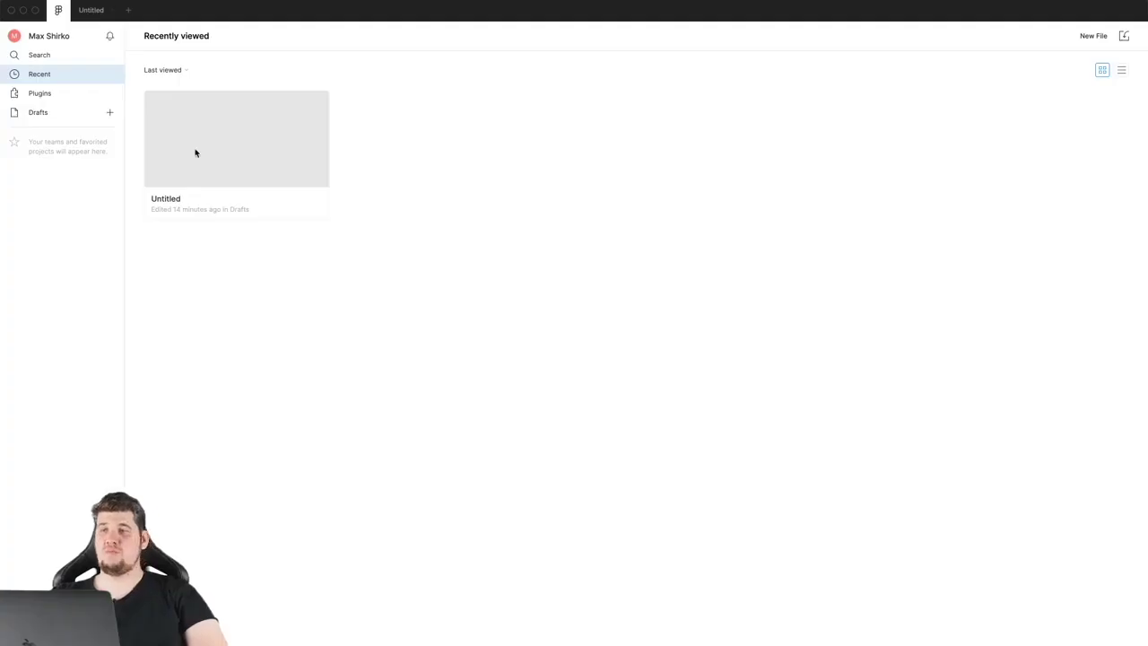
double_click(195, 153)
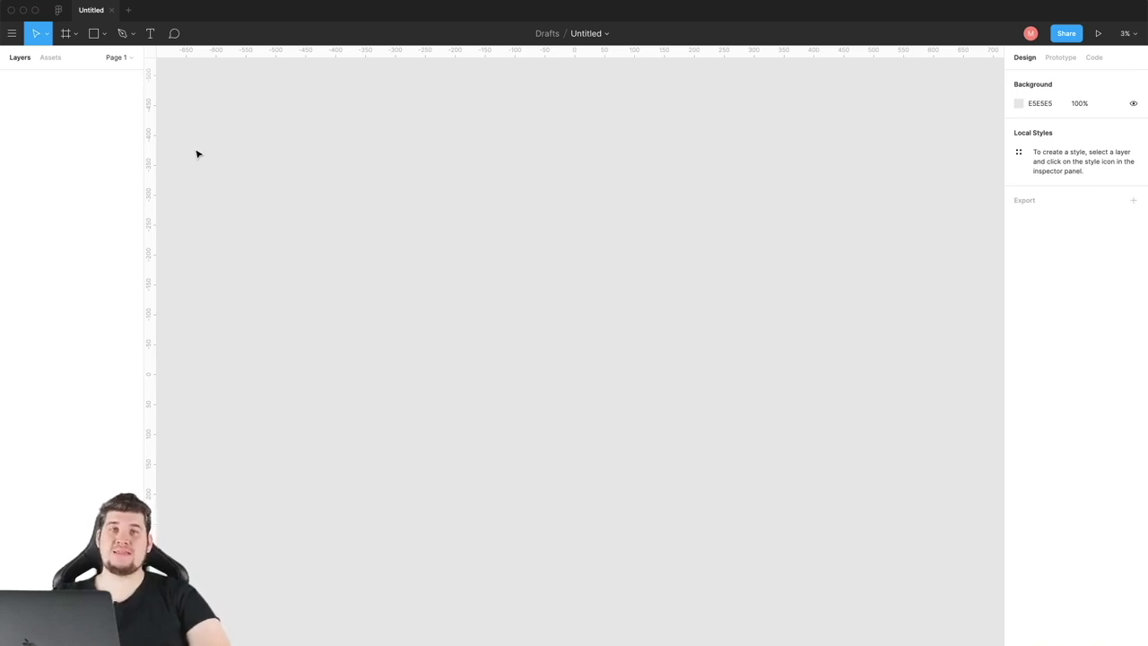
click(64, 35)
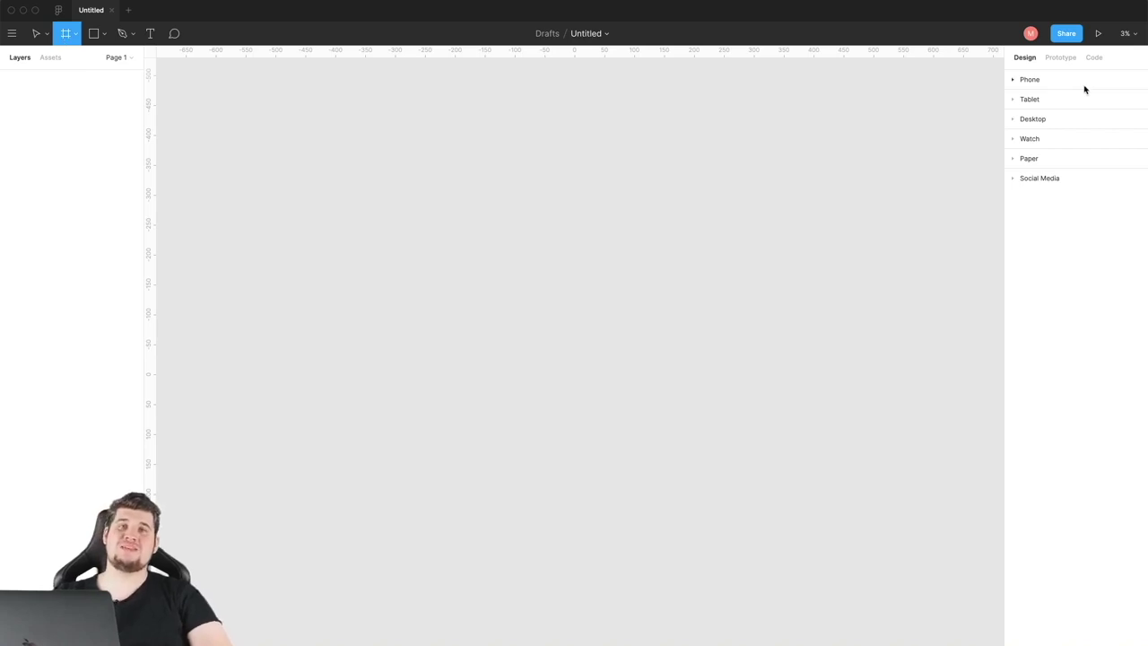
Step: Browse the Phone and Desktop frame presets and add a 1440×1024 Desktop frame
click(1014, 81)
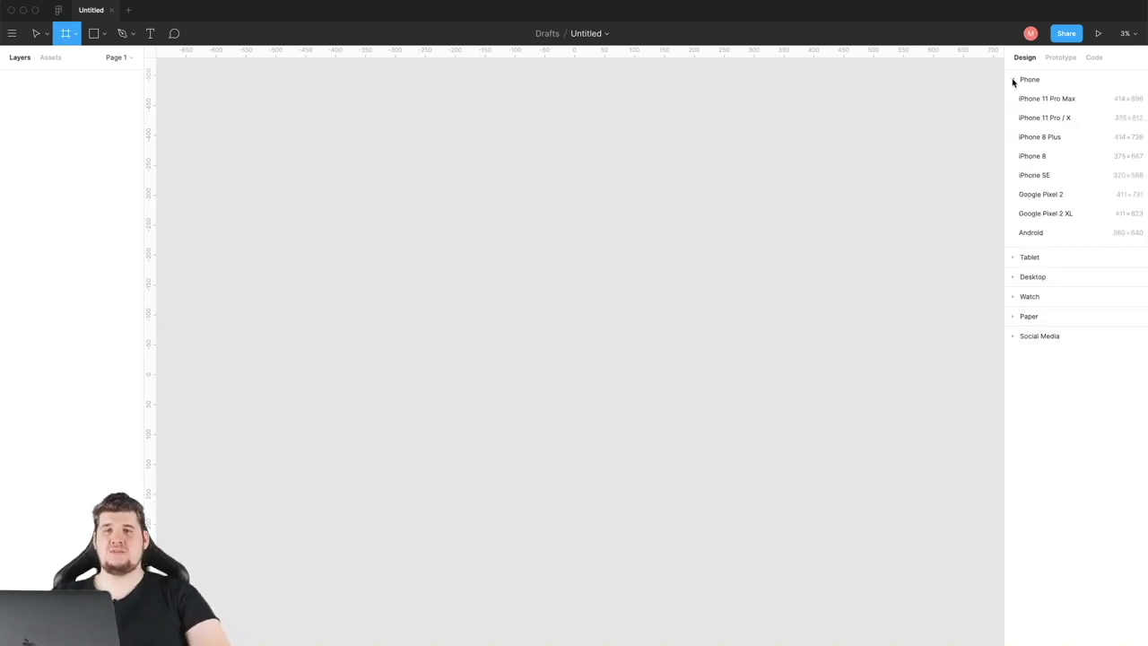
click(1013, 81)
click(1011, 119)
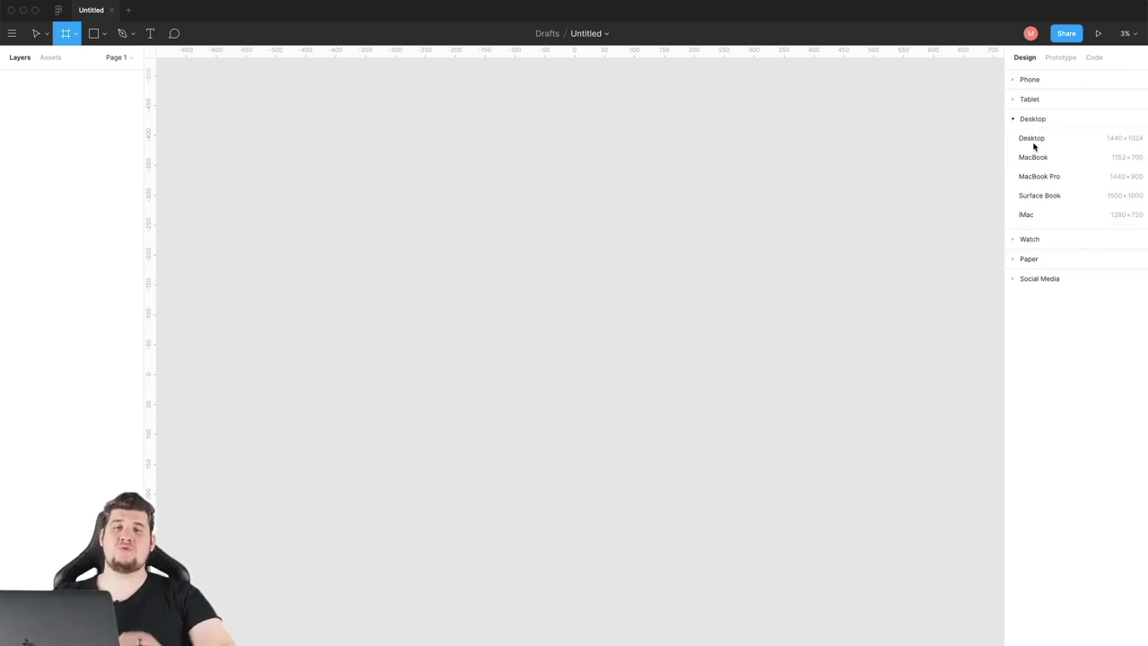
click(1033, 141)
Step: Inspect the Desktop frame's width and height values, then delete the frame
click(1034, 146)
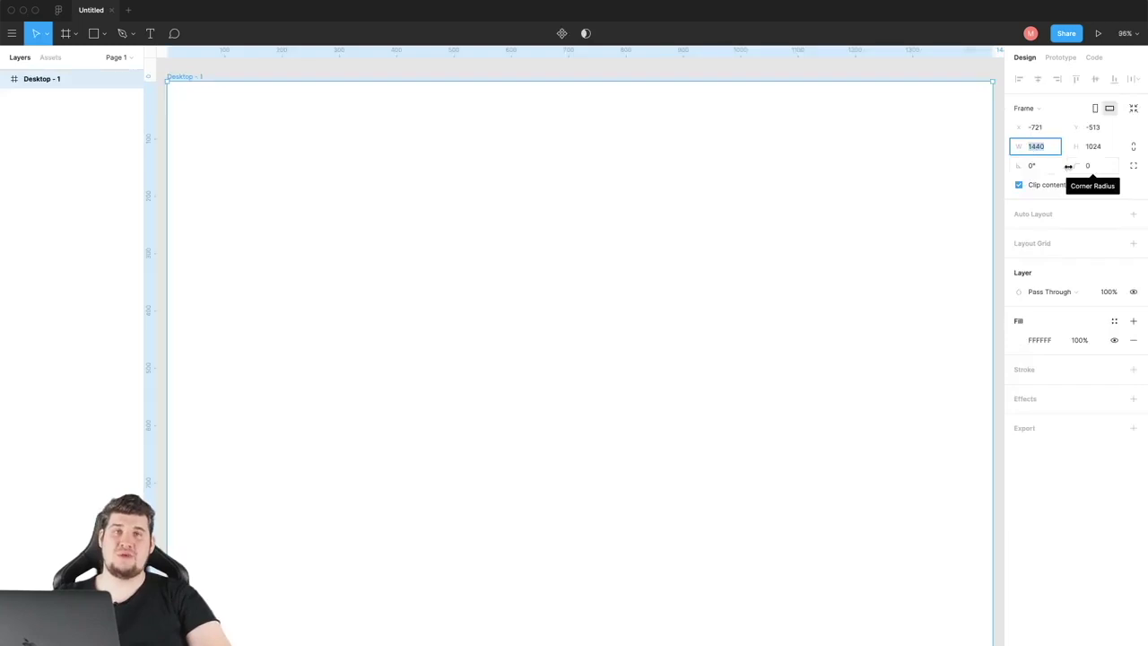
click(1054, 149)
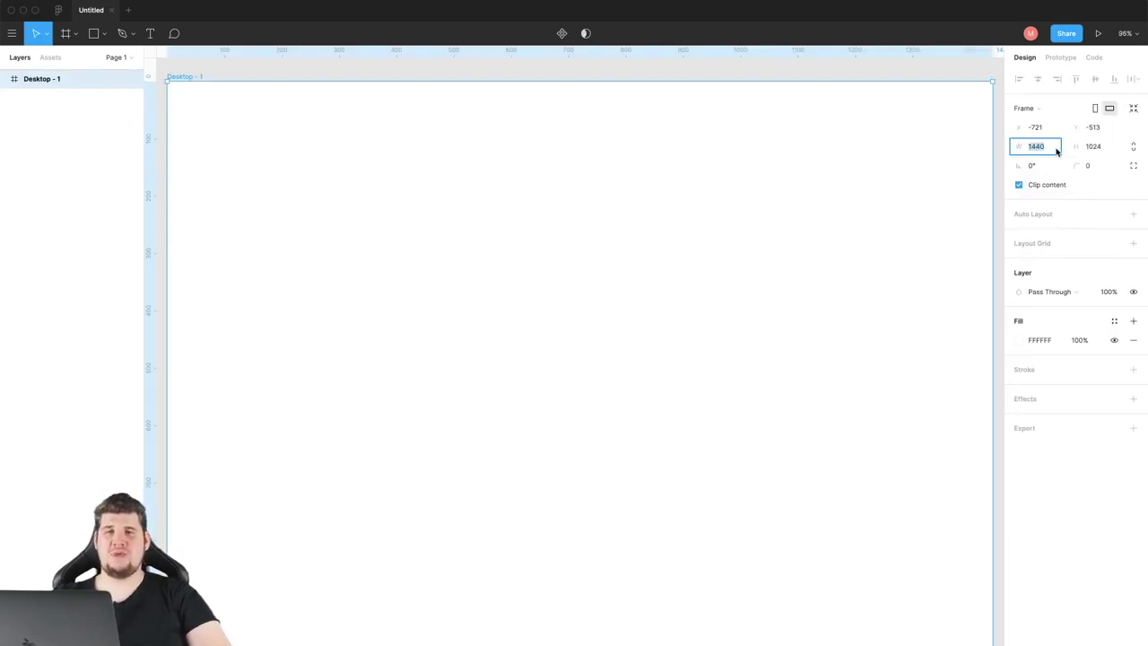
click(1107, 150)
click(824, 80)
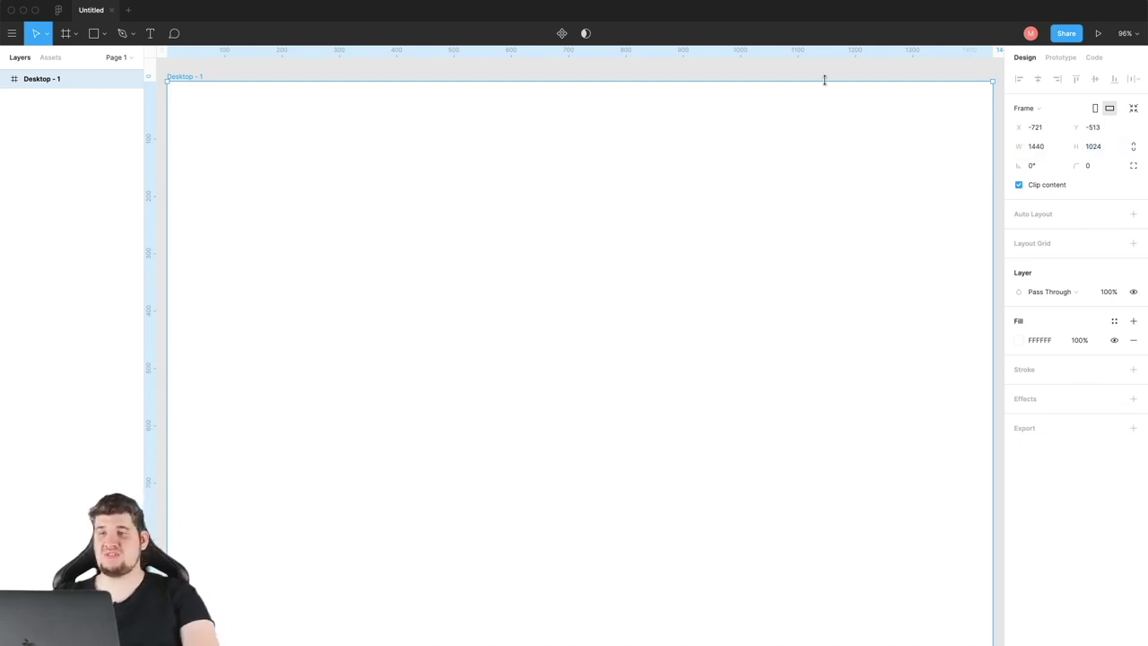
key(Delete)
click(66, 33)
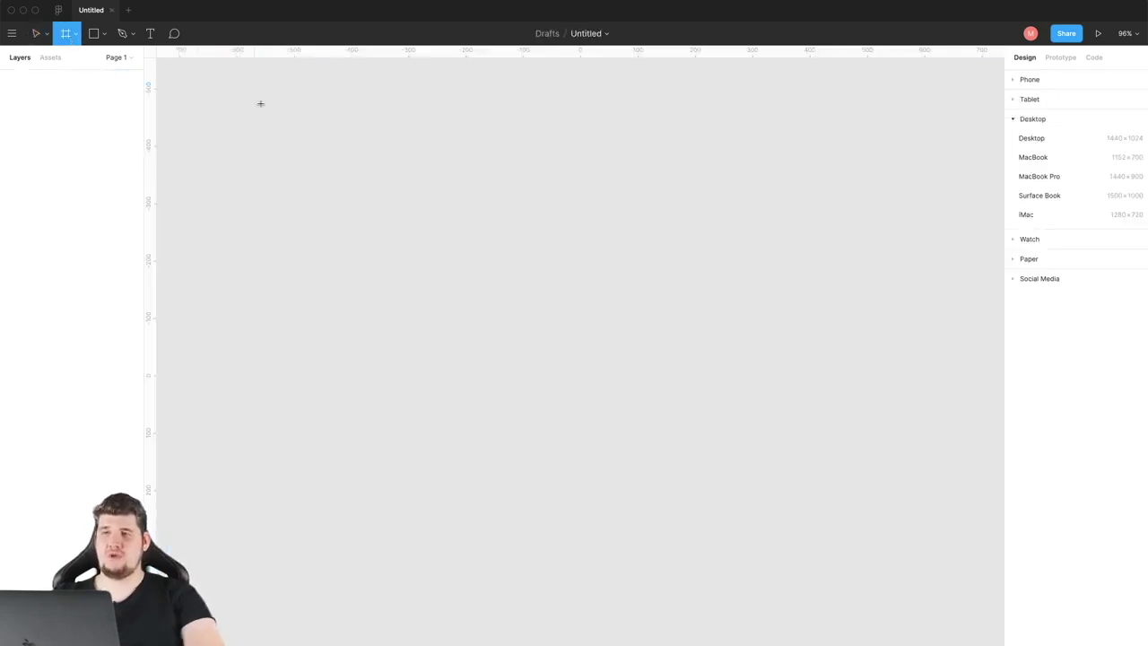
Step: Draw a frame and size it to 1366×768
drag(260, 103, 868, 611)
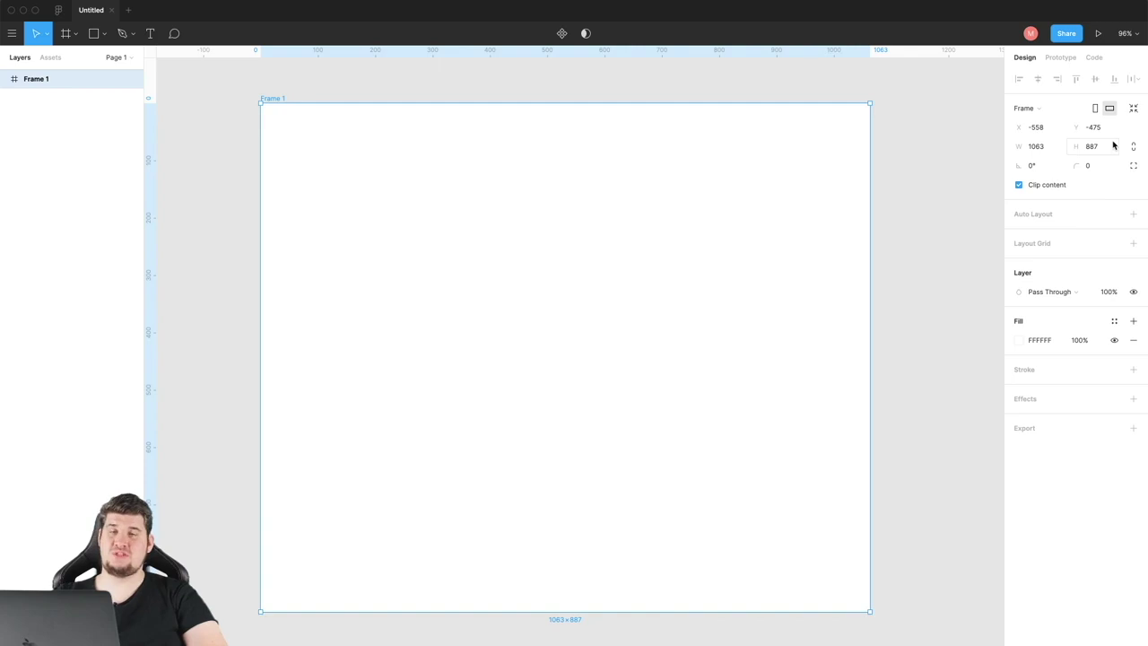
click(1051, 147)
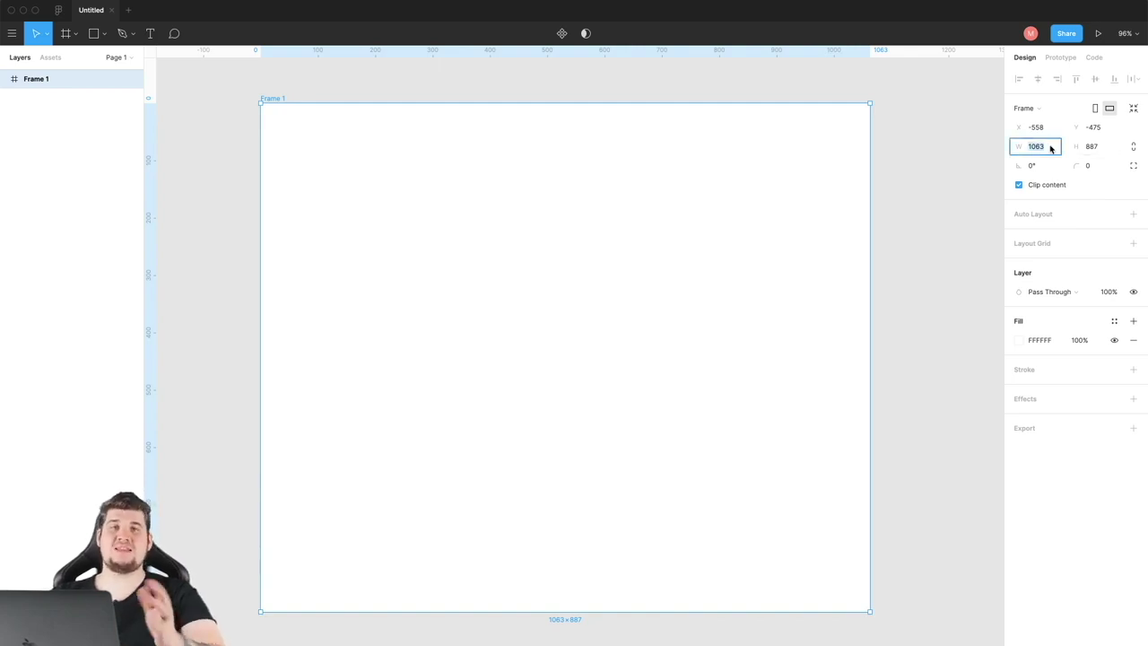
text(1366)
click(1092, 151)
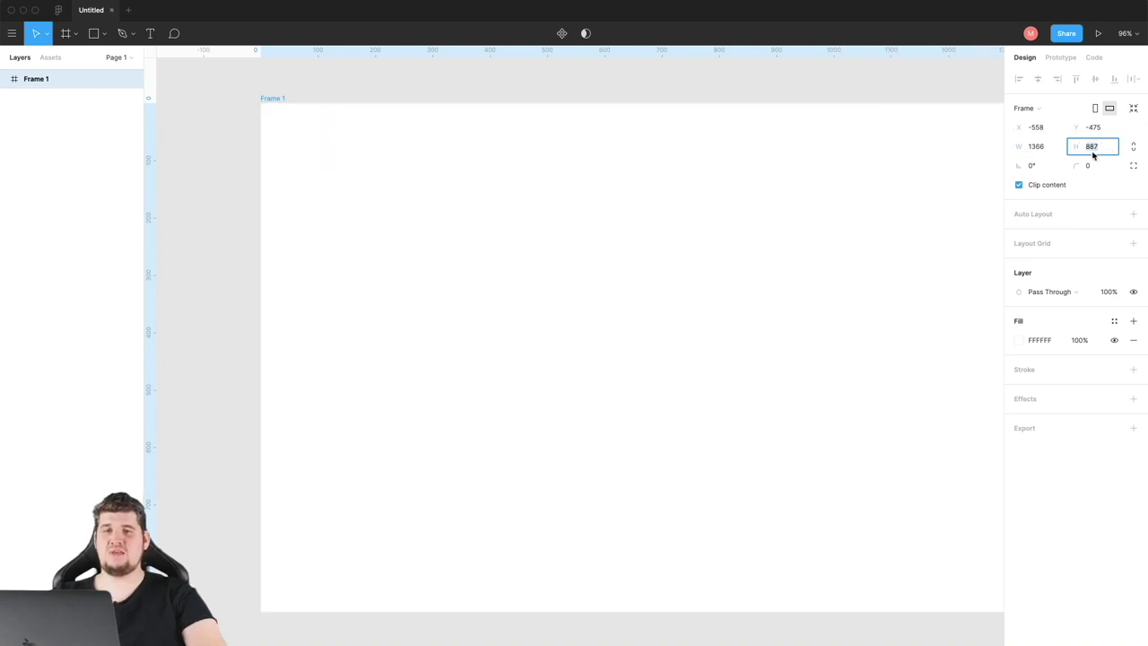
text(768)
key(Return)
key(shift+1)
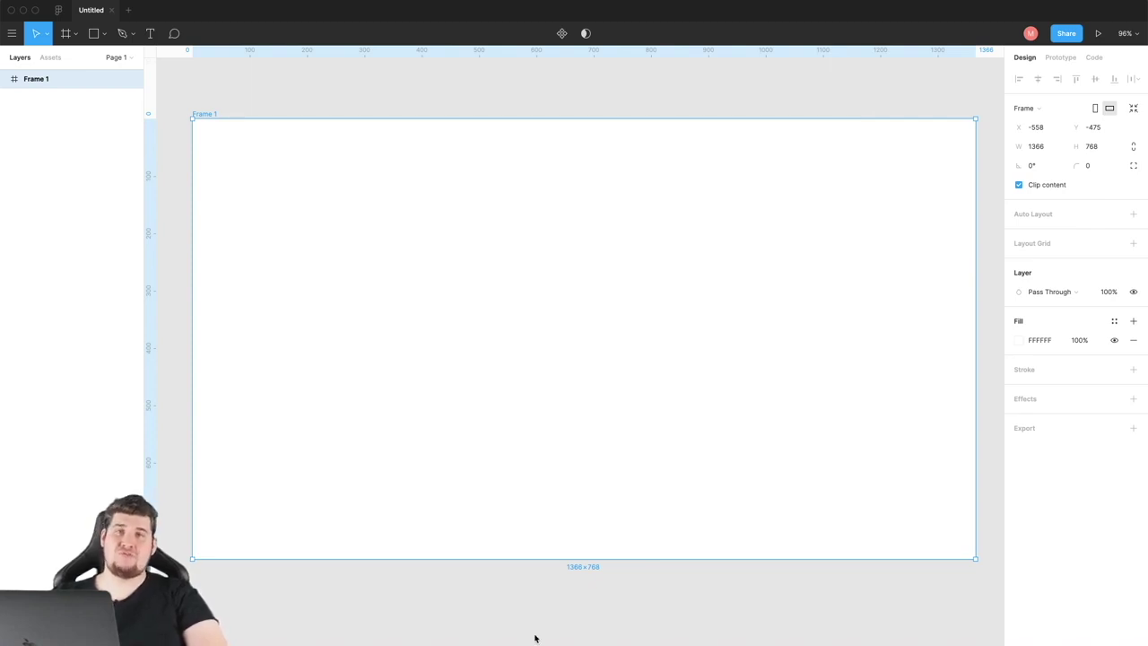
scroll(535, 638, up, 2)
scroll(534, 638, right, 3)
scroll(535, 637, right, 5)
scroll(534, 637, right, 2)
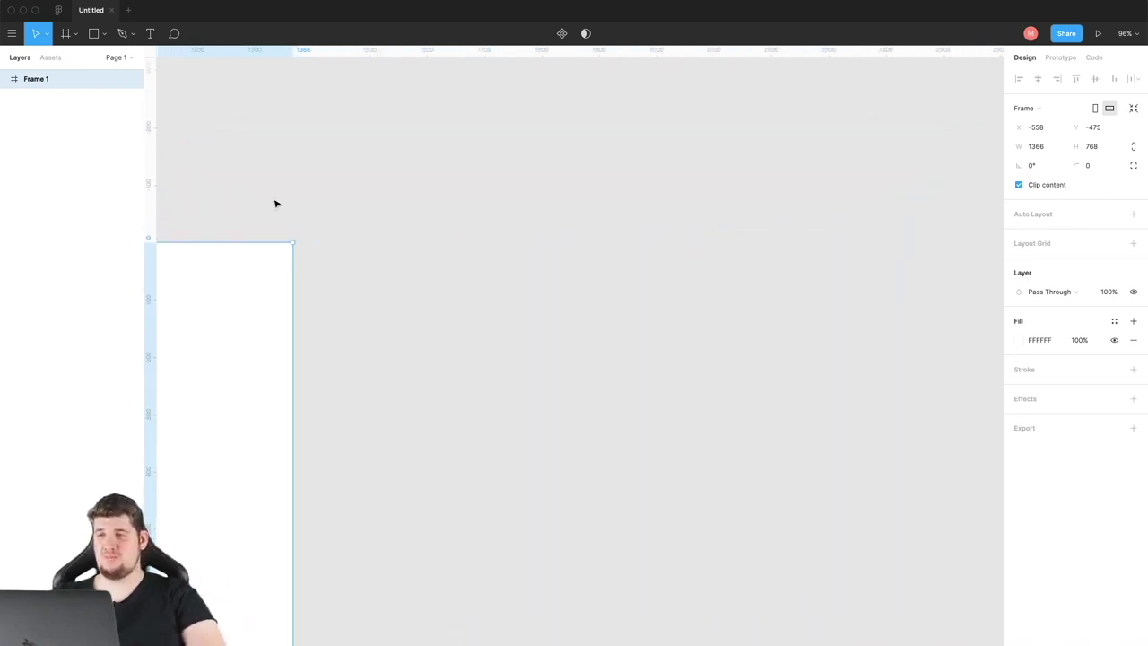
Step: Draw Frame 2 right of Frame 1 with width 1440, and duplicate it below
key(f)
drag(343, 109, 937, 555)
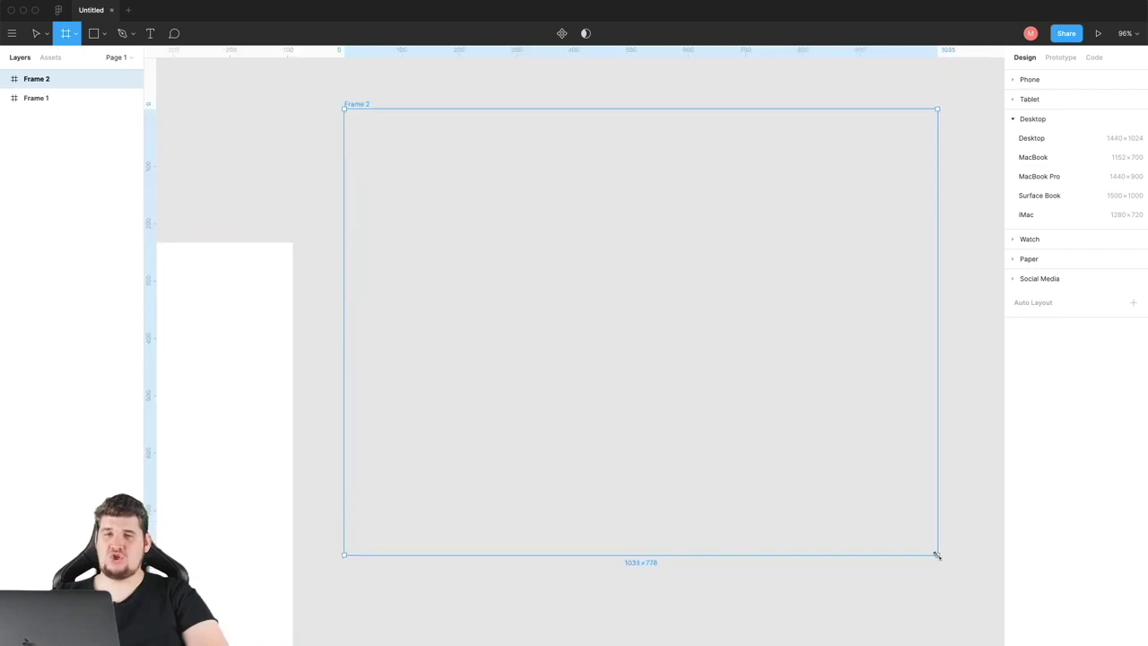
click(1032, 146)
text(1440)
key(Return)
key(Escape)
click(364, 106)
scroll(448, 325, down, 2)
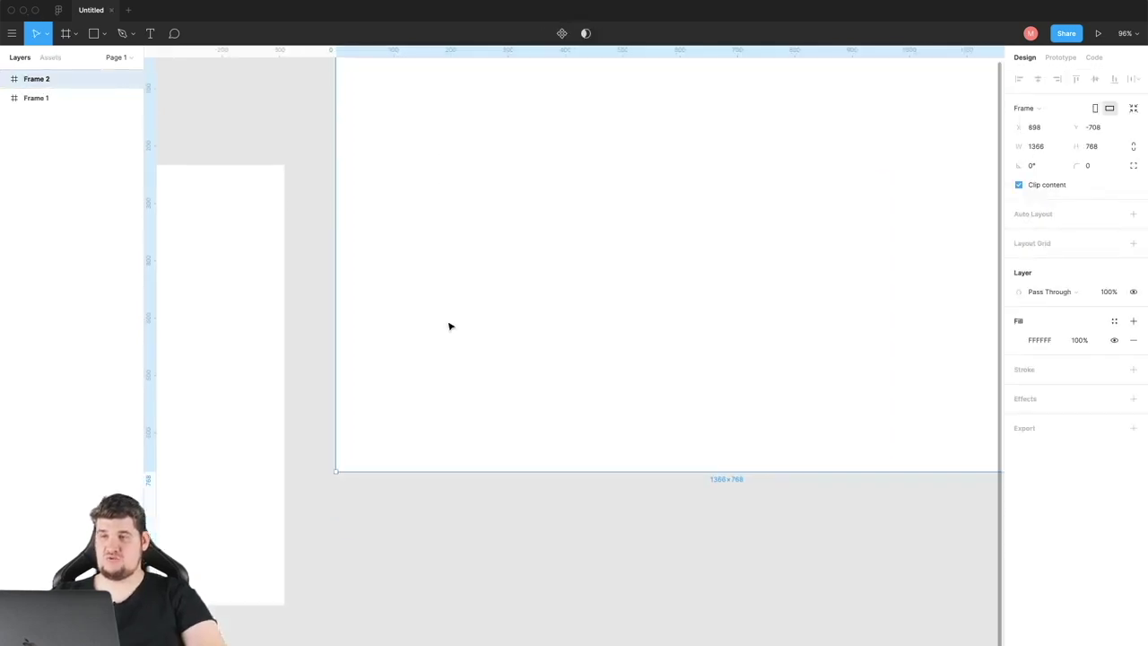
key(ctrl+d)
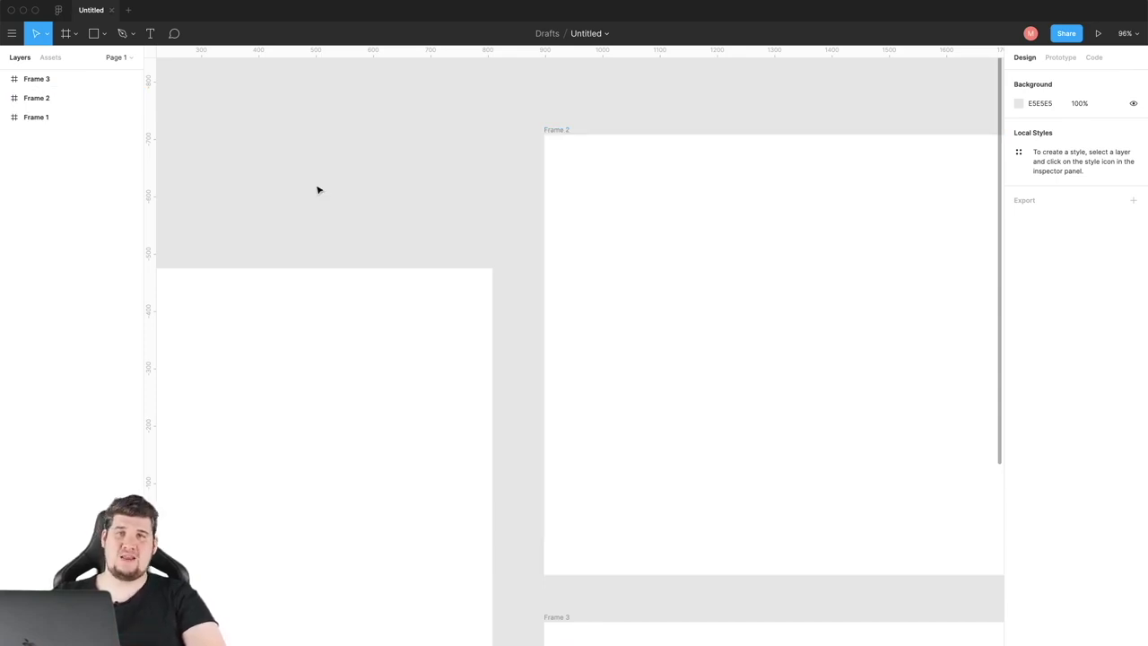
Step: Zoom to 100% then out to about 25%, and select Frame 3 and Frame 2 in Layers
scroll(534, 467, up, 1)
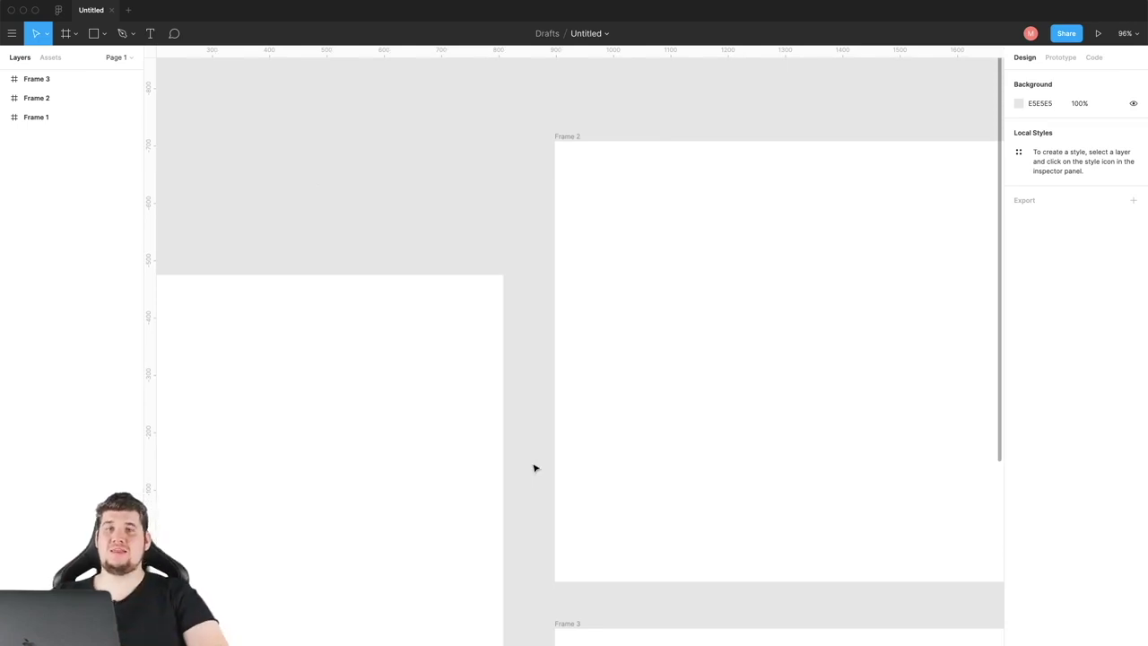
click(1137, 37)
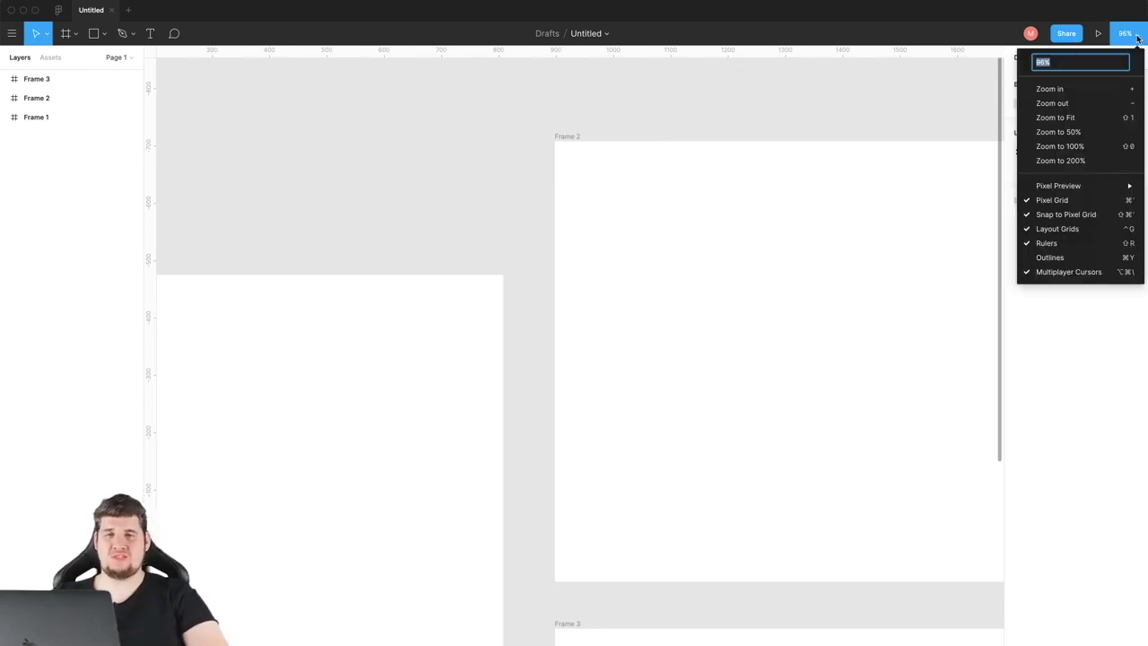
click(1060, 146)
key(minus)
key(shift+0)
key(minus)
key(minus)
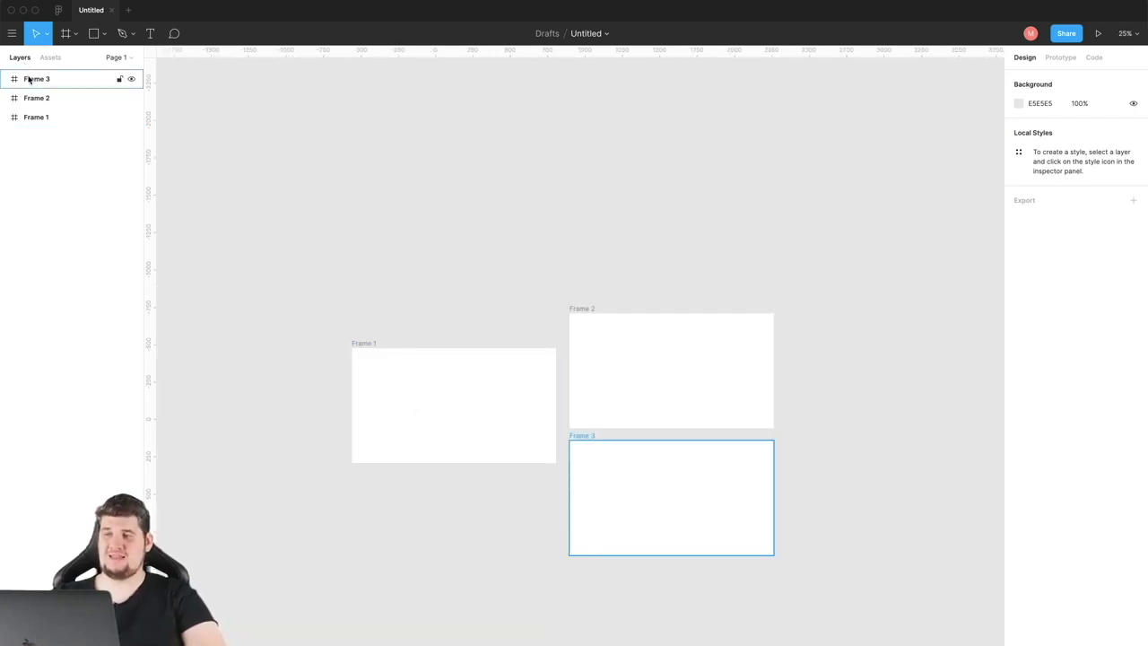
click(28, 79)
click(28, 118)
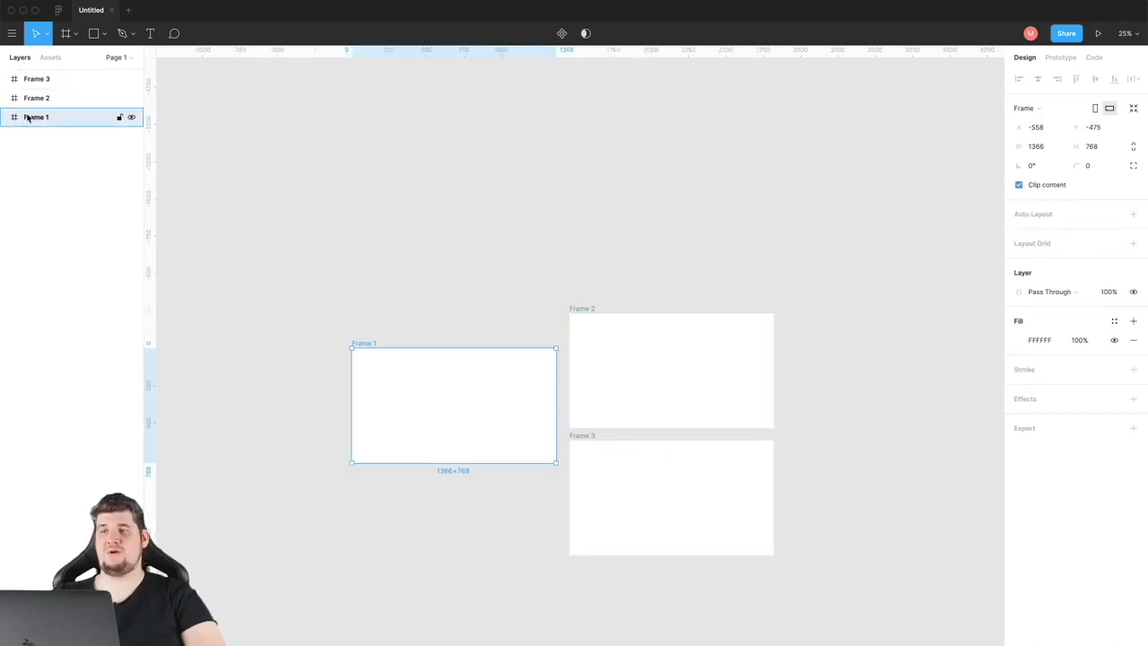
click(230, 224)
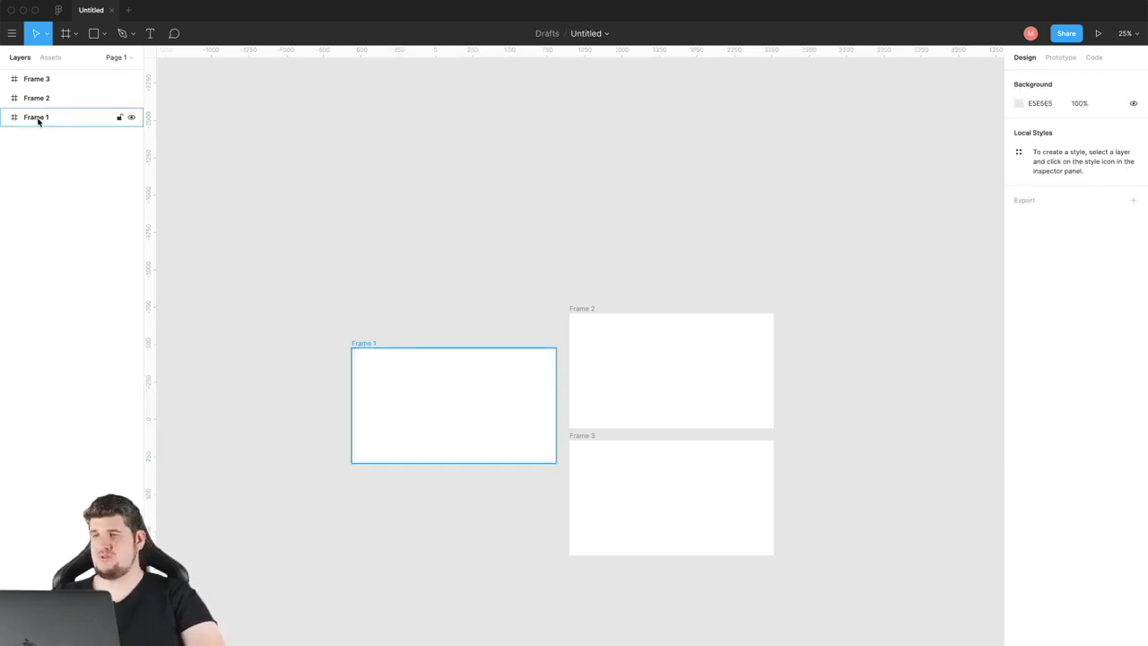
Step: Rename Frame 1 to 'Главная страница' and Frame 2 to 'Услуги' via the Layers context menu
click(38, 120)
right_click(38, 121)
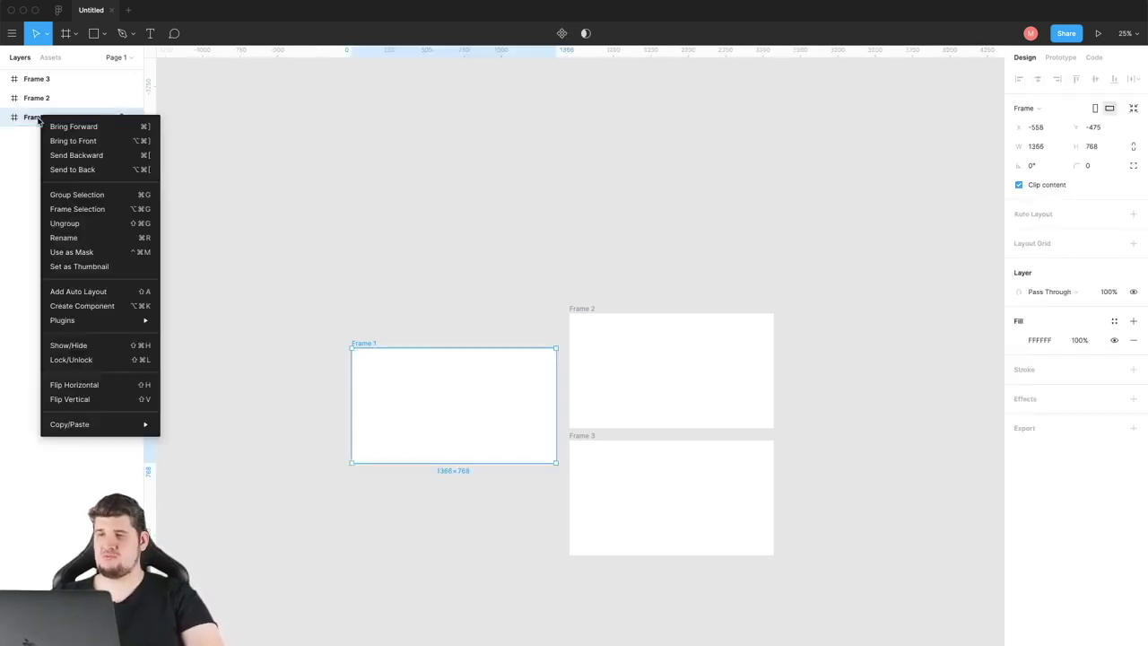
click(67, 238)
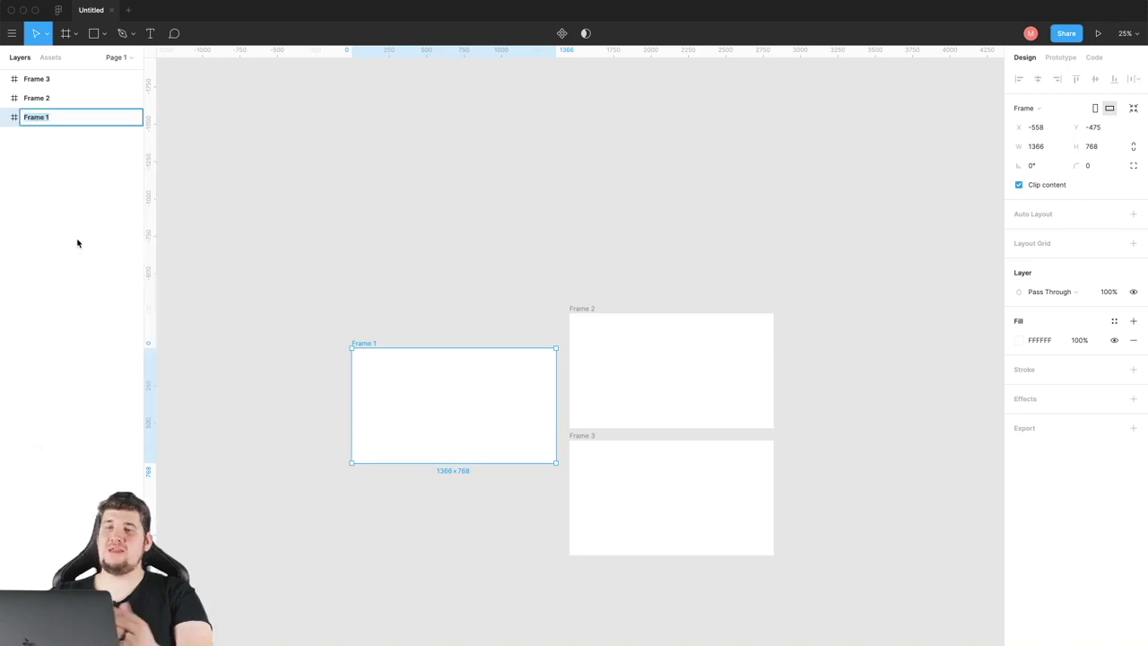
text(Ukf)
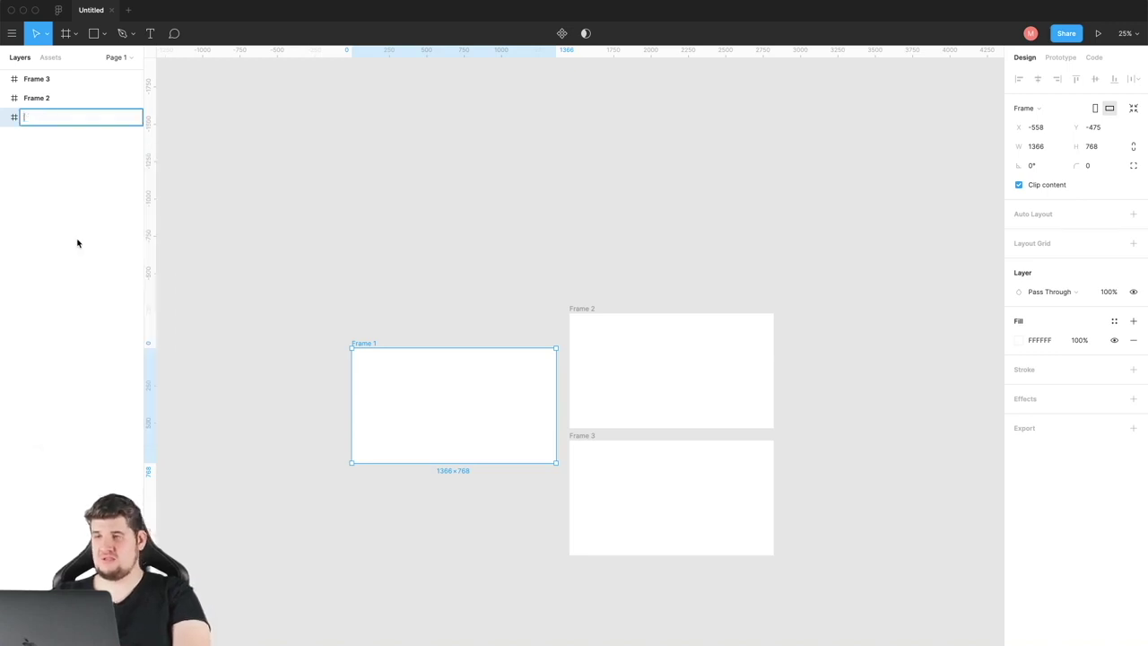
text(Главная страница)
click(36, 97)
right_click(36, 98)
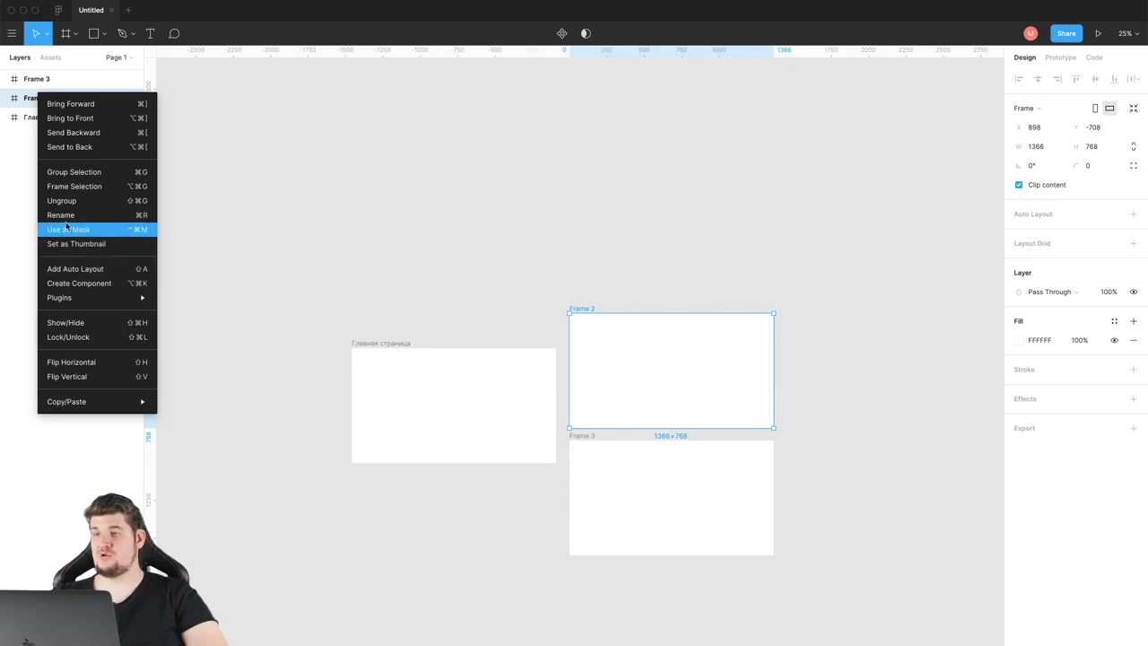
click(65, 216)
text(Услуги)
right_click(42, 79)
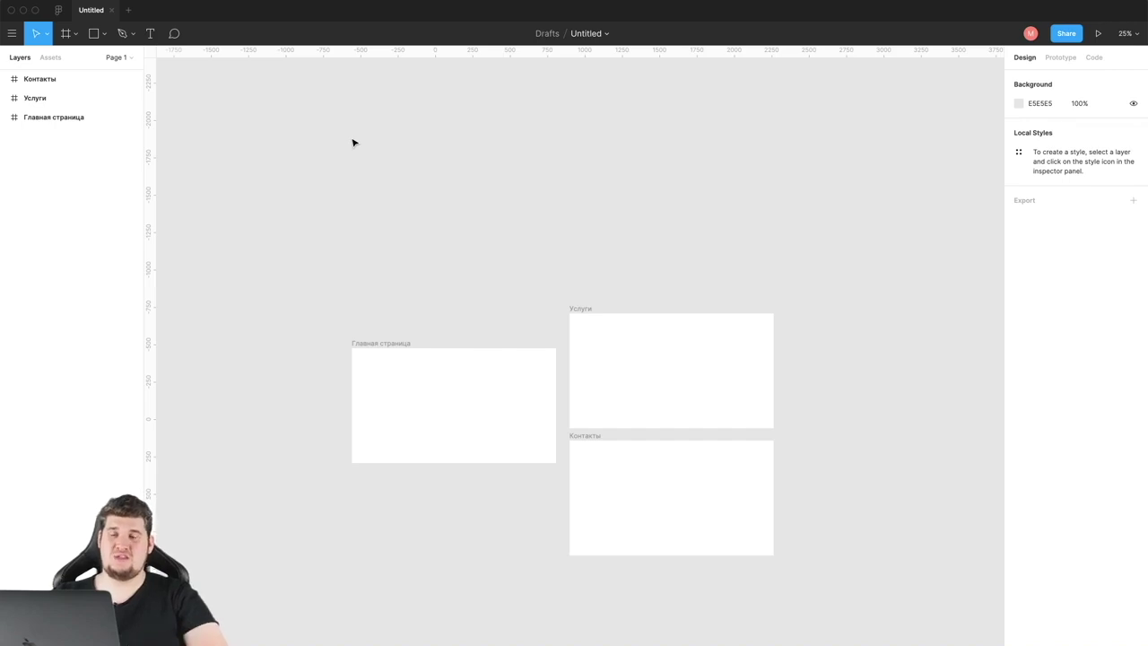
click(353, 390)
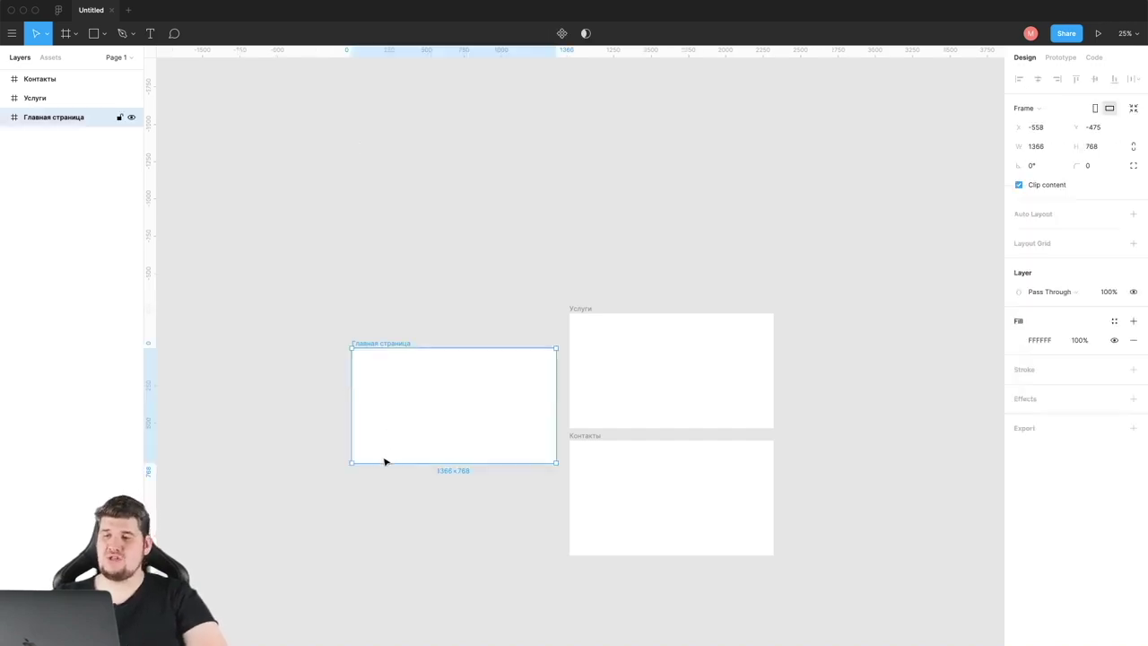
Step: Stretch Главная страница taller and duplicate Услуги into a new frame named 'Первый экран'
drag(380, 459, 381, 641)
click(402, 328)
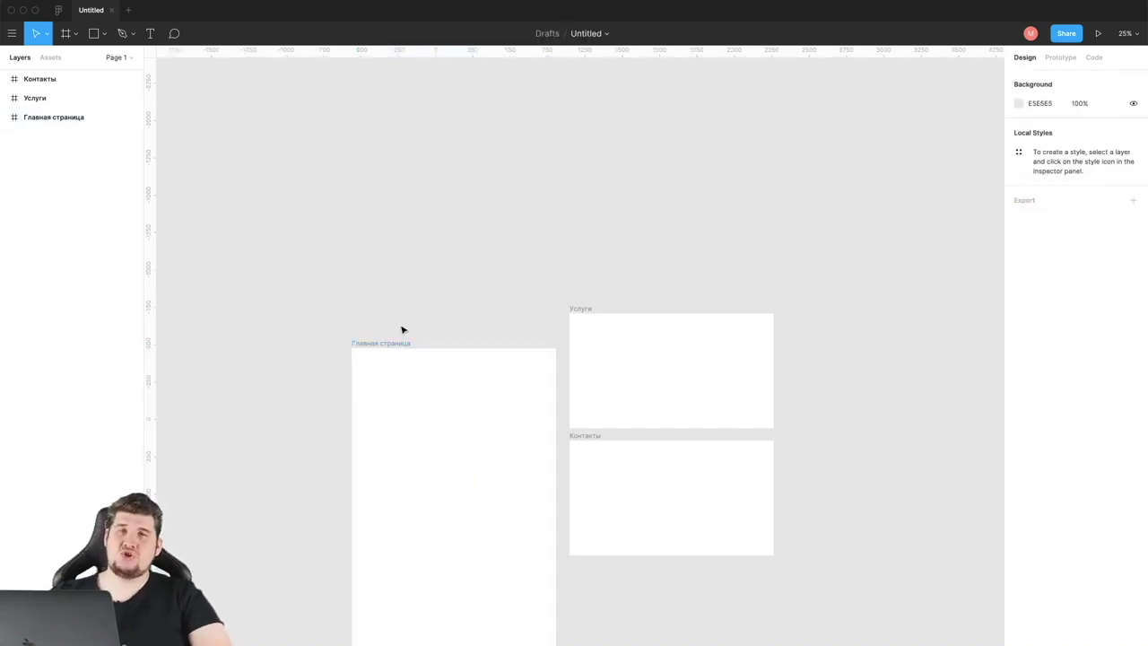
click(584, 313)
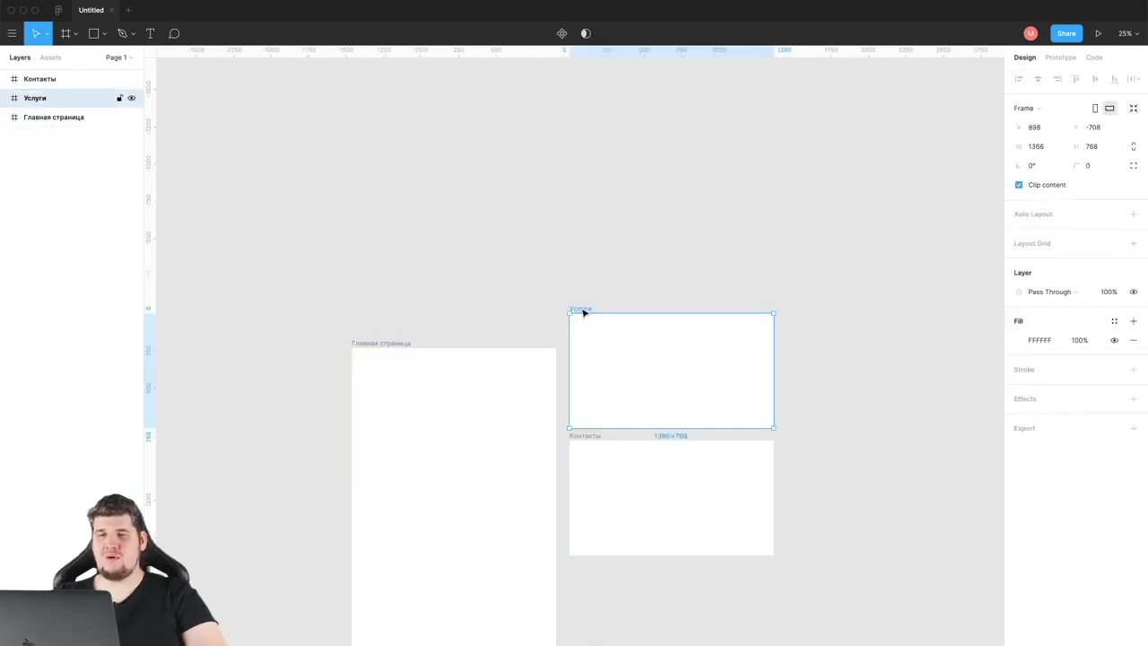
scroll(583, 313, right, 5)
scroll(582, 313, right, 1)
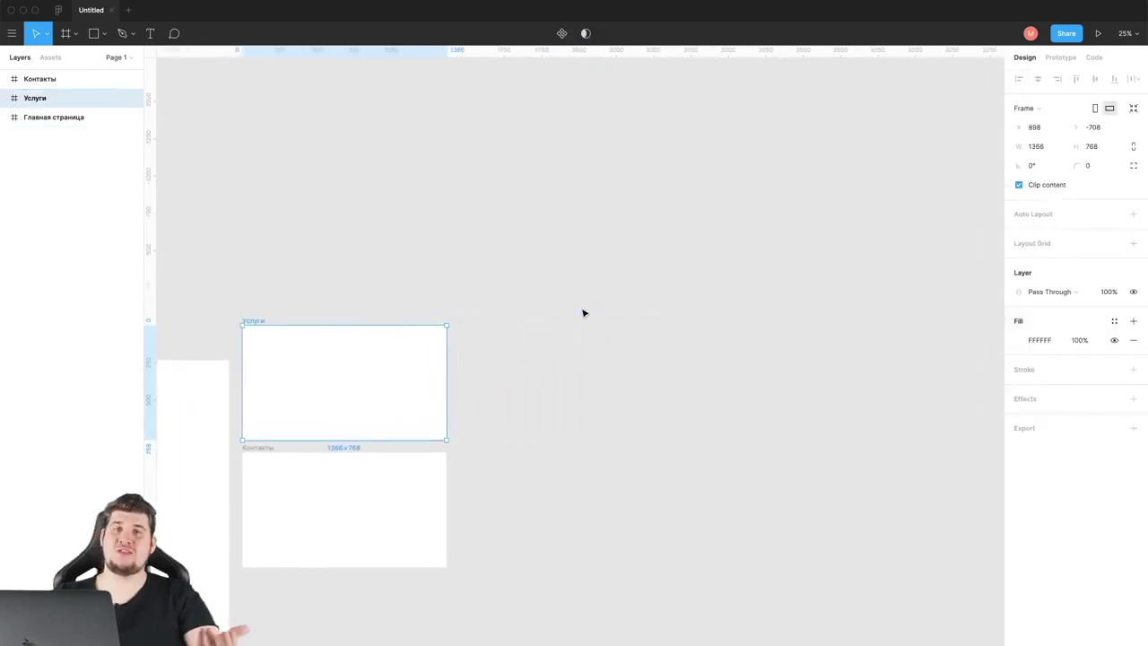
key(ctrl+d)
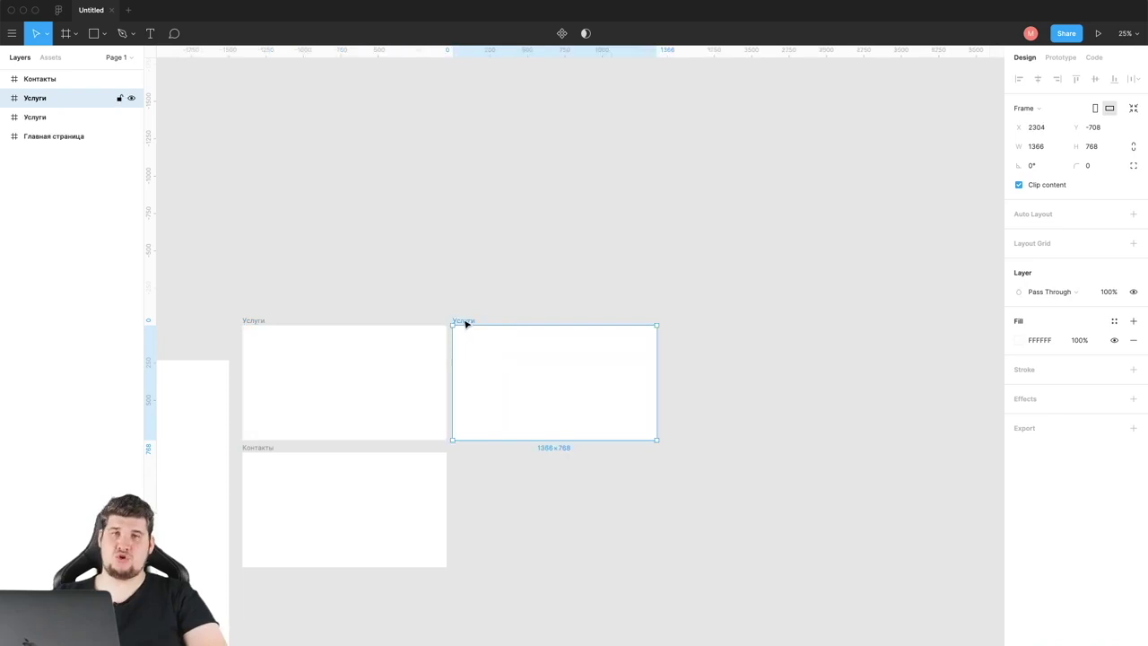
drag(466, 324, 641, 301)
key(ctrl+r)
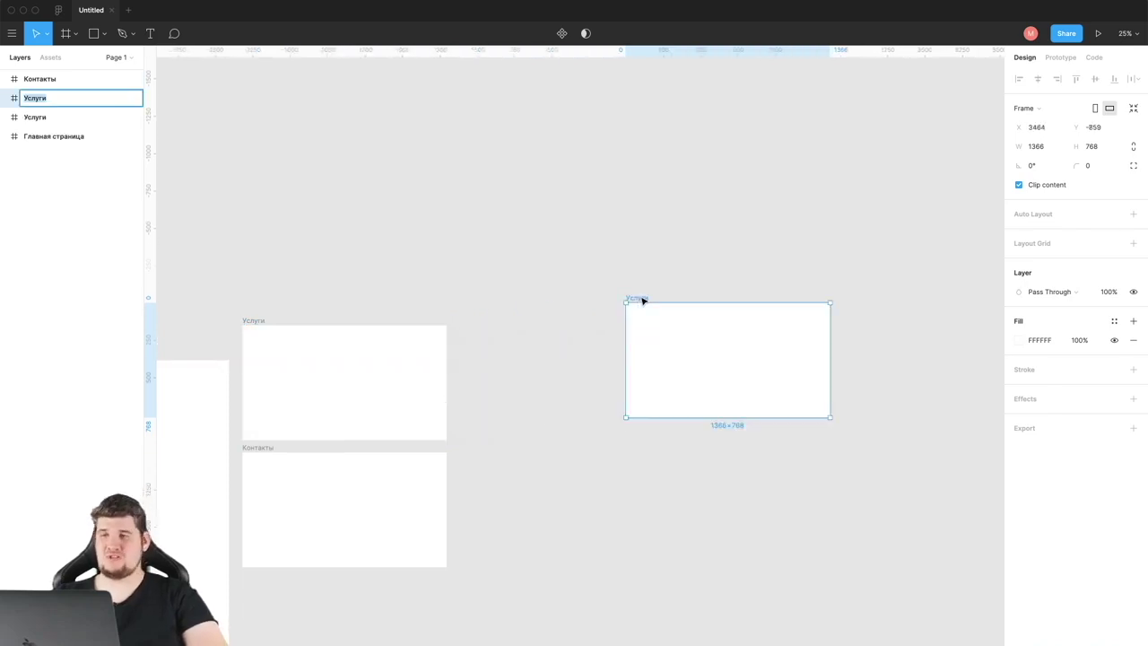
text(Первый экран)
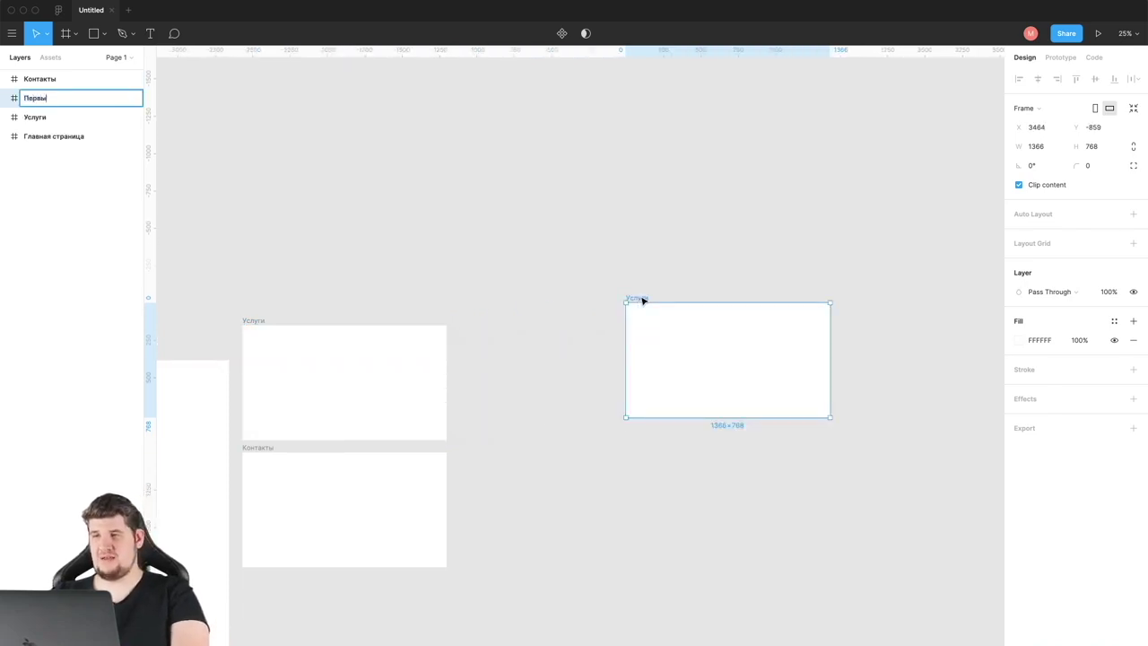
key(Return)
Step: Duplicate Первый экран below it as 'Второй экран' and make it taller
key(ctrl+d)
mouse_move(870, 296)
mouse_down()
mouse_move(681, 436)
mouse_move(661, 426)
mouse_up()
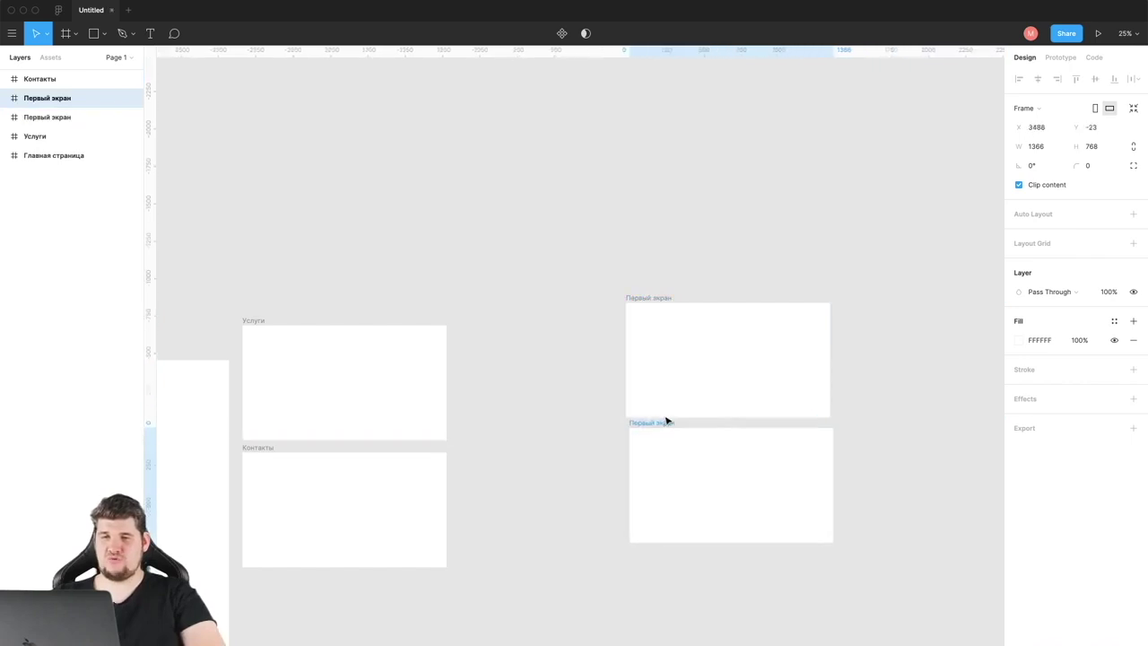
key(ctrl+r)
text(Второй экран)
key(Return)
scroll(663, 425, down, 1)
drag(659, 524, 663, 599)
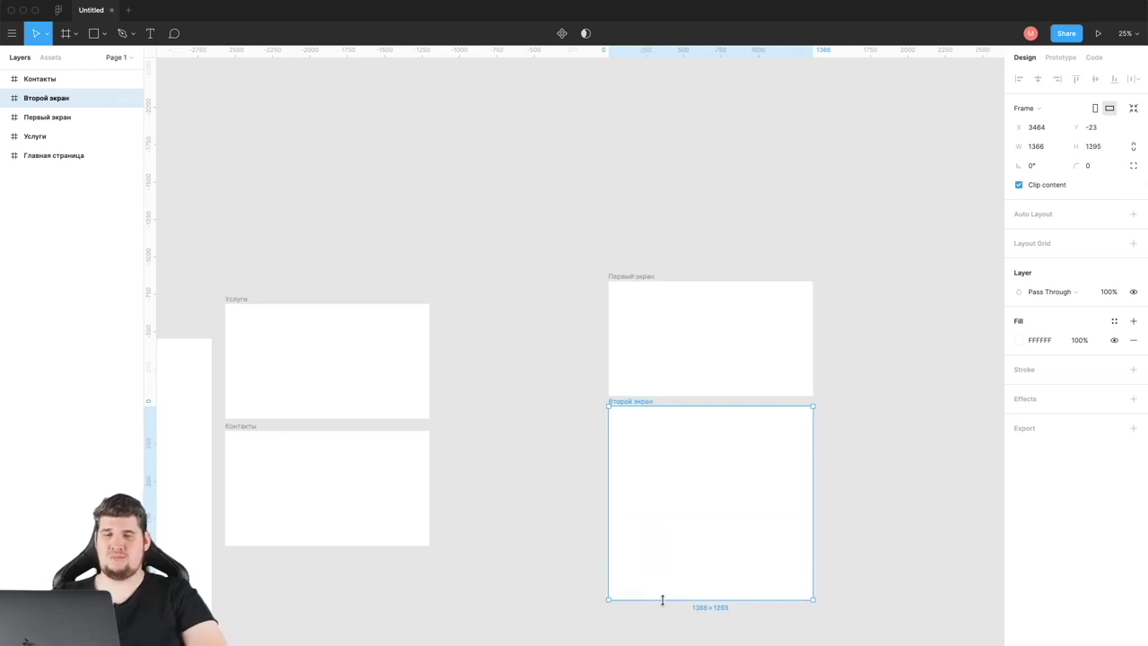
scroll(560, 471, down, 2)
Step: Copy Второй экран below it as Третий экран and shorten its height
key(ctrl+d)
mouse_move(834, 351)
mouse_down()
mouse_move(617, 564)
mouse_move(625, 558)
mouse_up()
drag(666, 605, 666, 538)
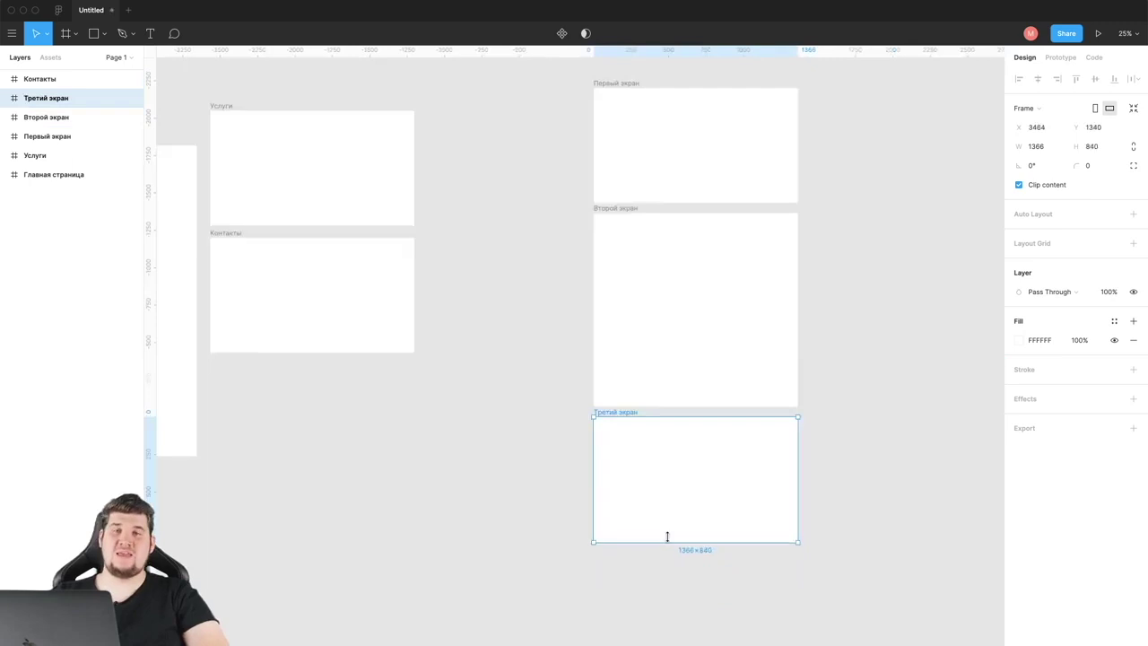
scroll(666, 538, up, 2)
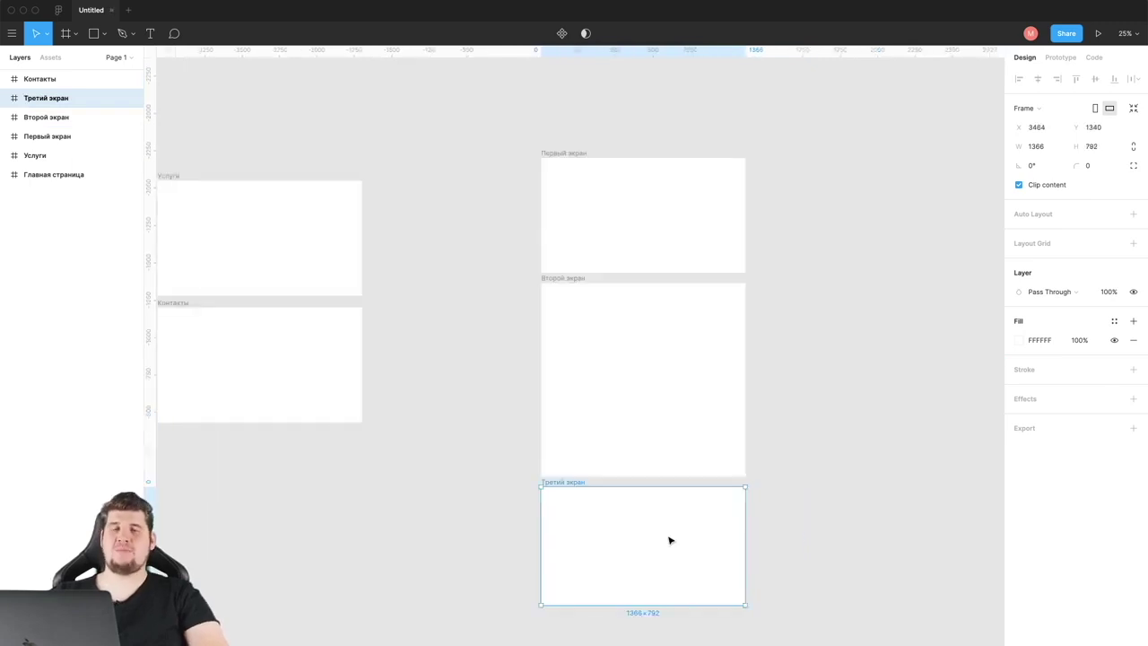
click(859, 455)
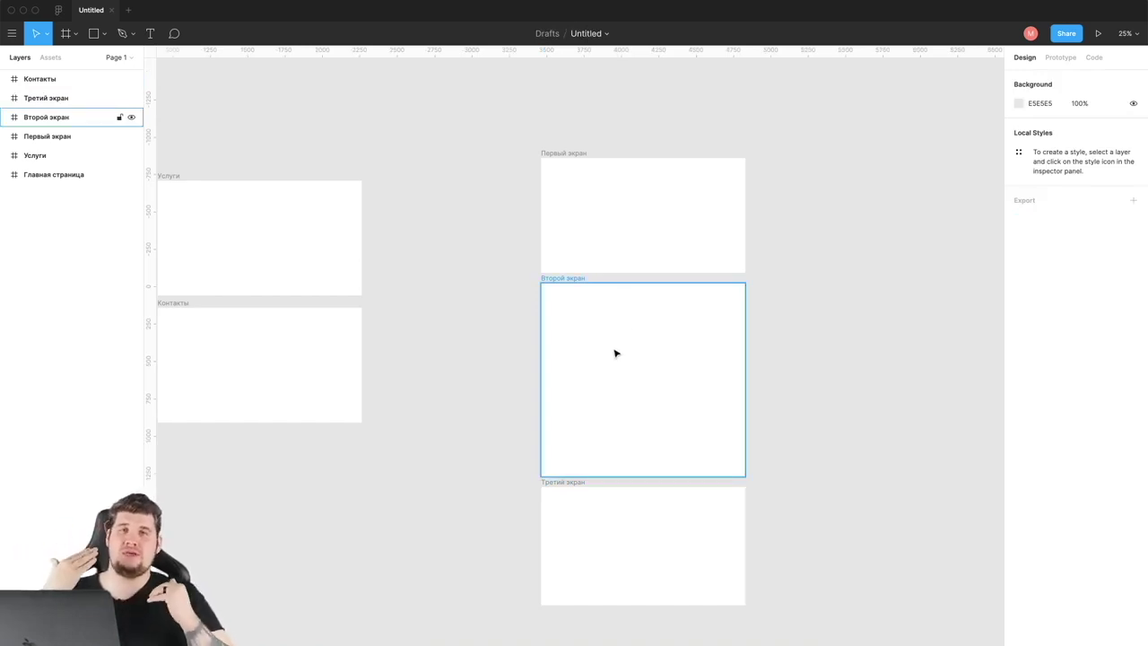
Step: Select the Услуги, Контакты and three экран frames together and delete them
drag(528, 133, 761, 628)
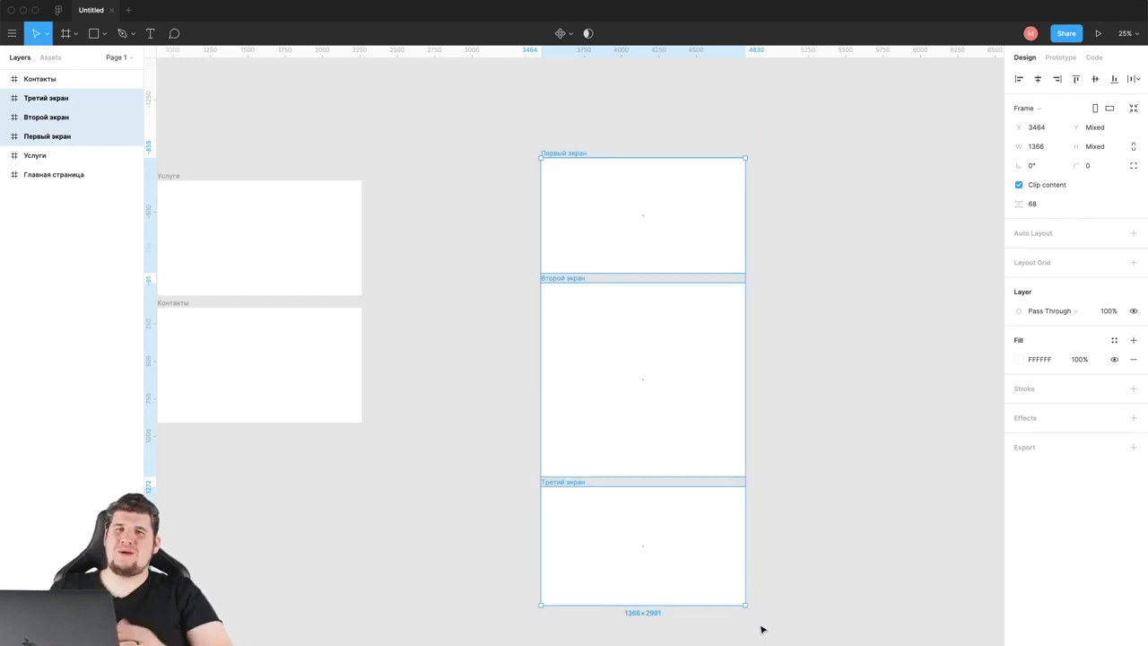
scroll(762, 629, left, 2)
scroll(761, 628, left, 5)
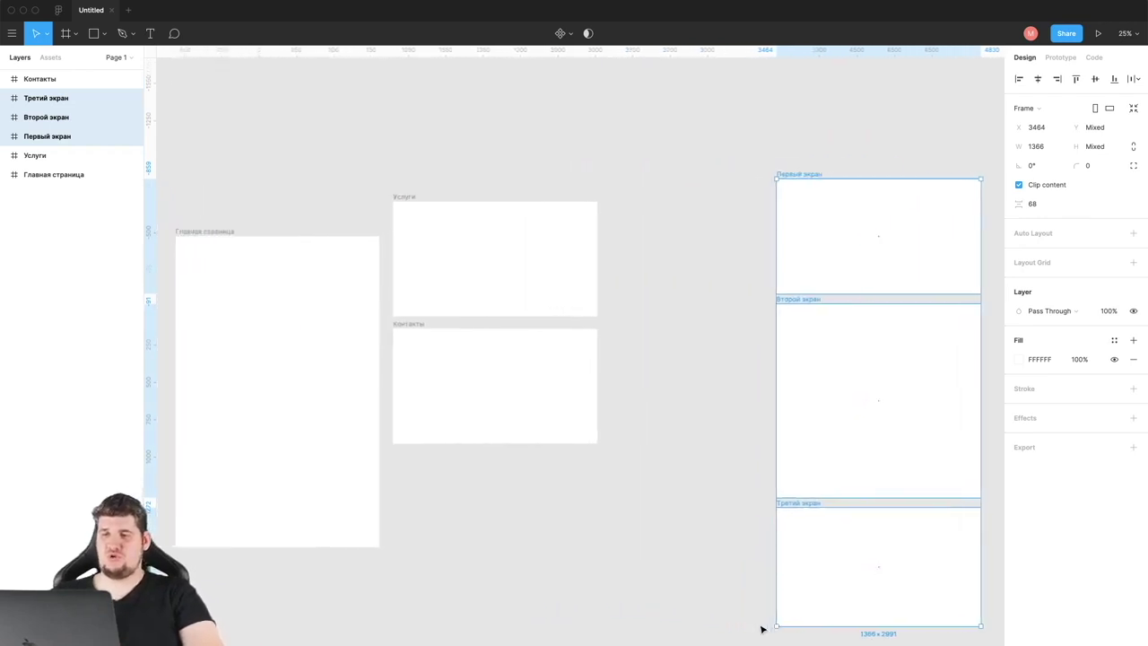
scroll(761, 628, left, 3)
click(274, 240)
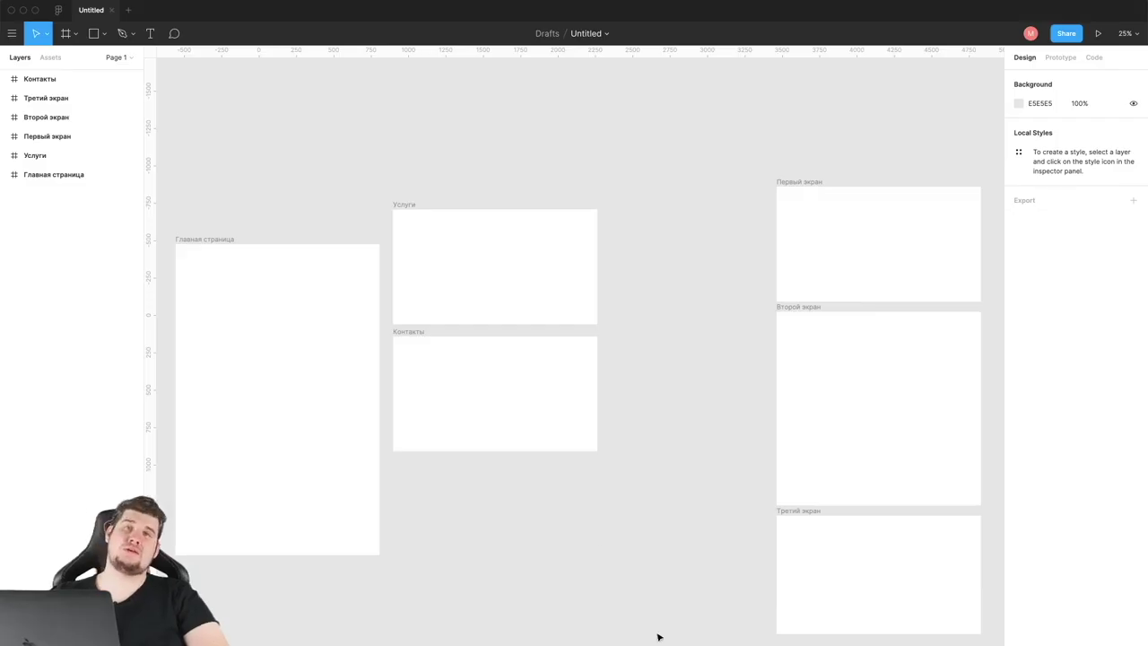
drag(404, 132, 861, 602)
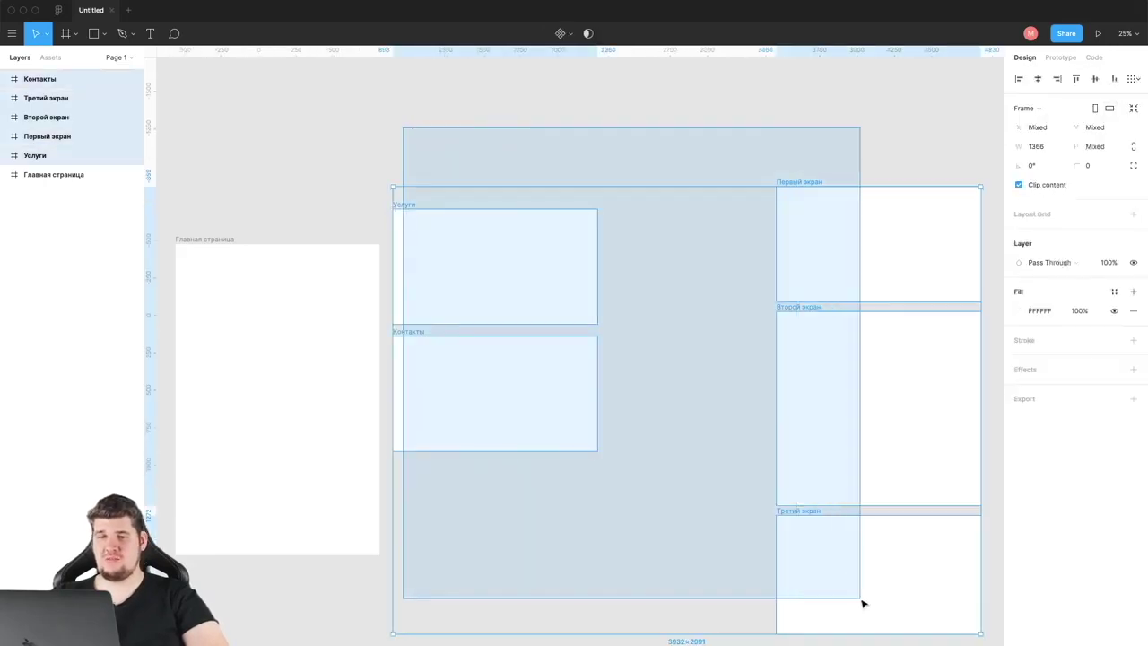
key(Delete)
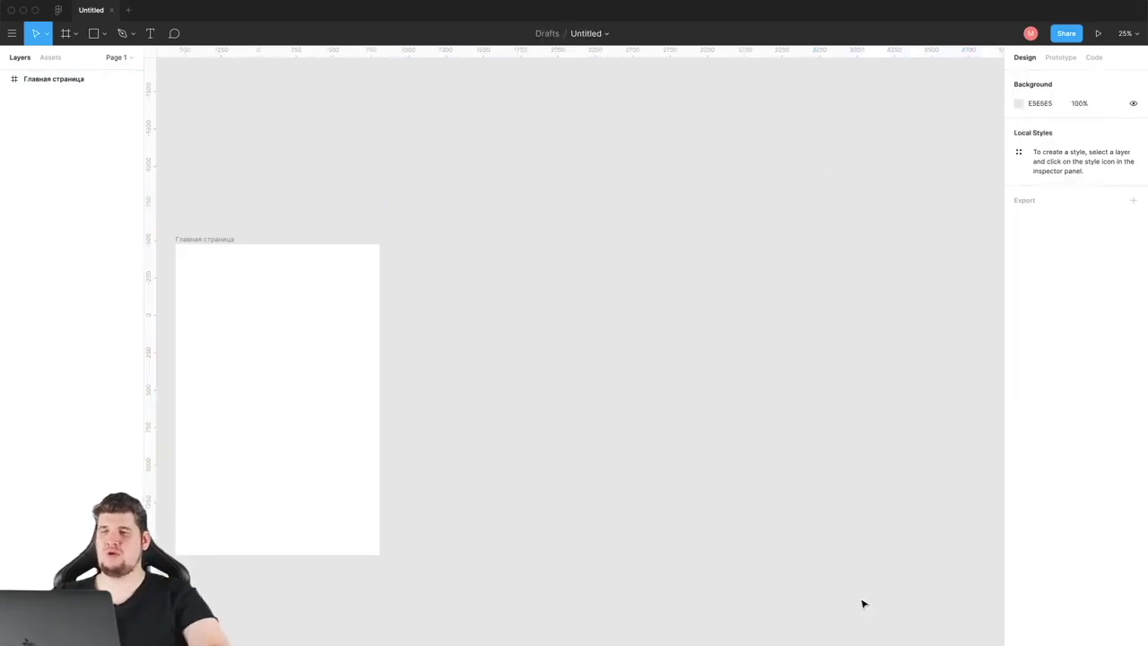
Step: Centre Главная страница at 100% zoom and check its Prototype and Code panels before returning to Design
drag(216, 239, 450, 209)
key(shift+0)
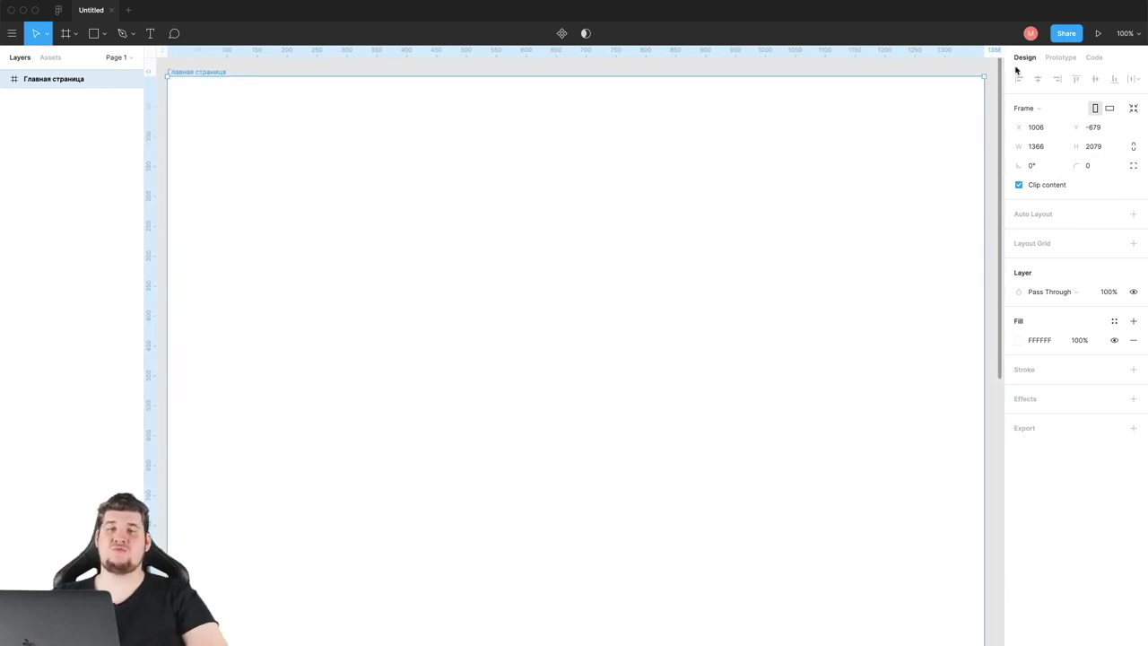
click(1058, 57)
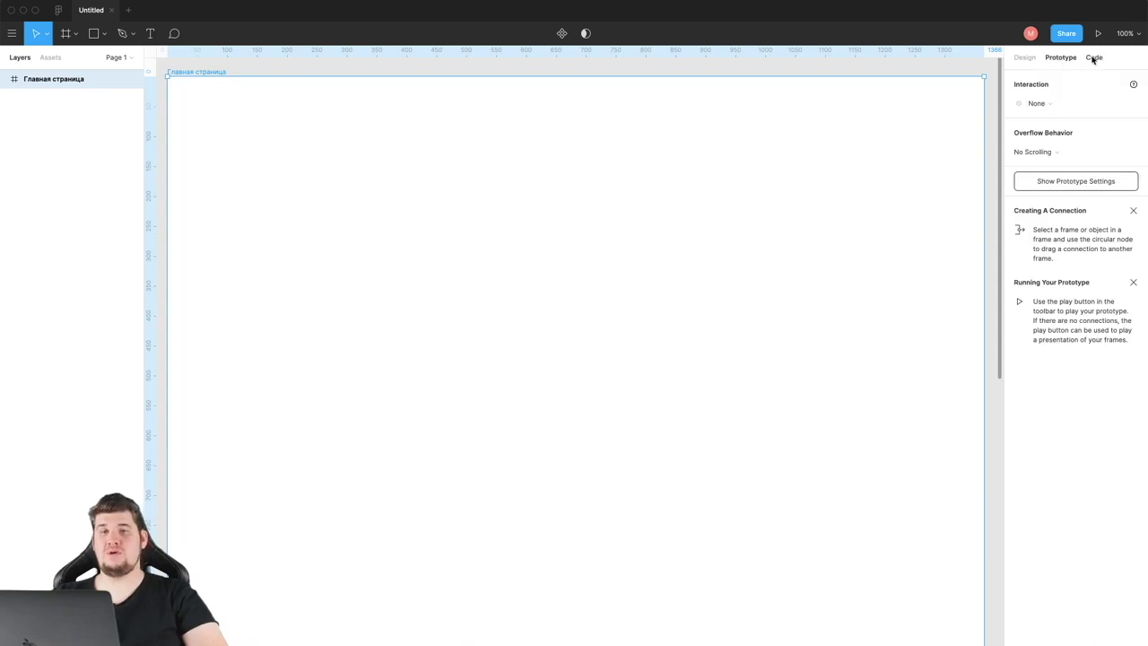
click(1093, 57)
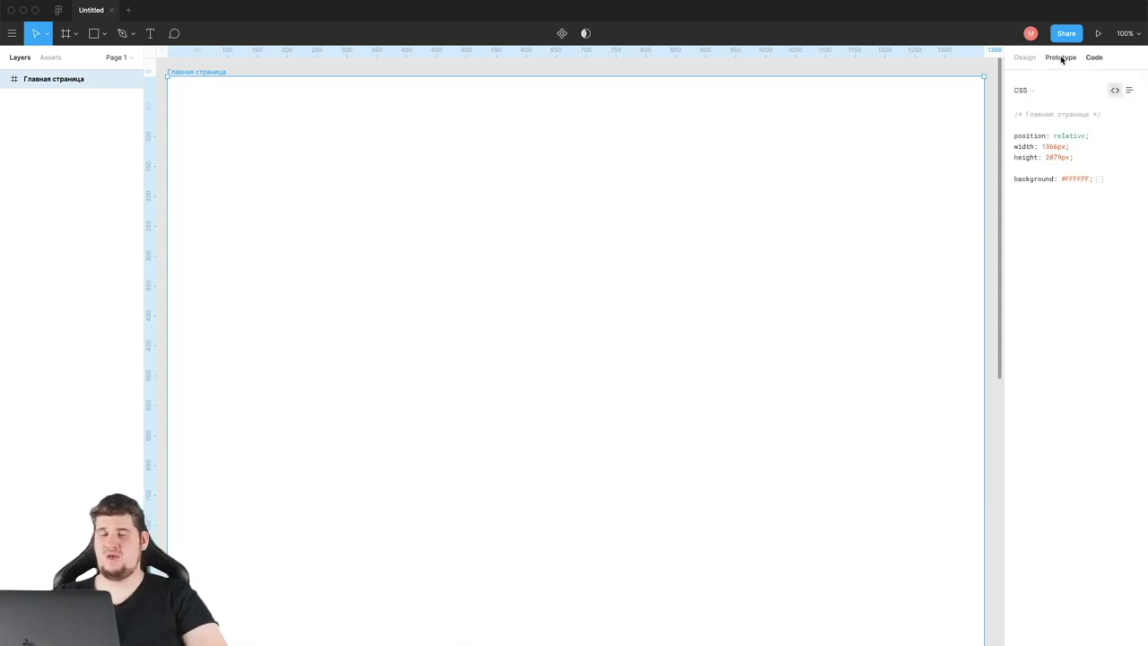
click(1060, 57)
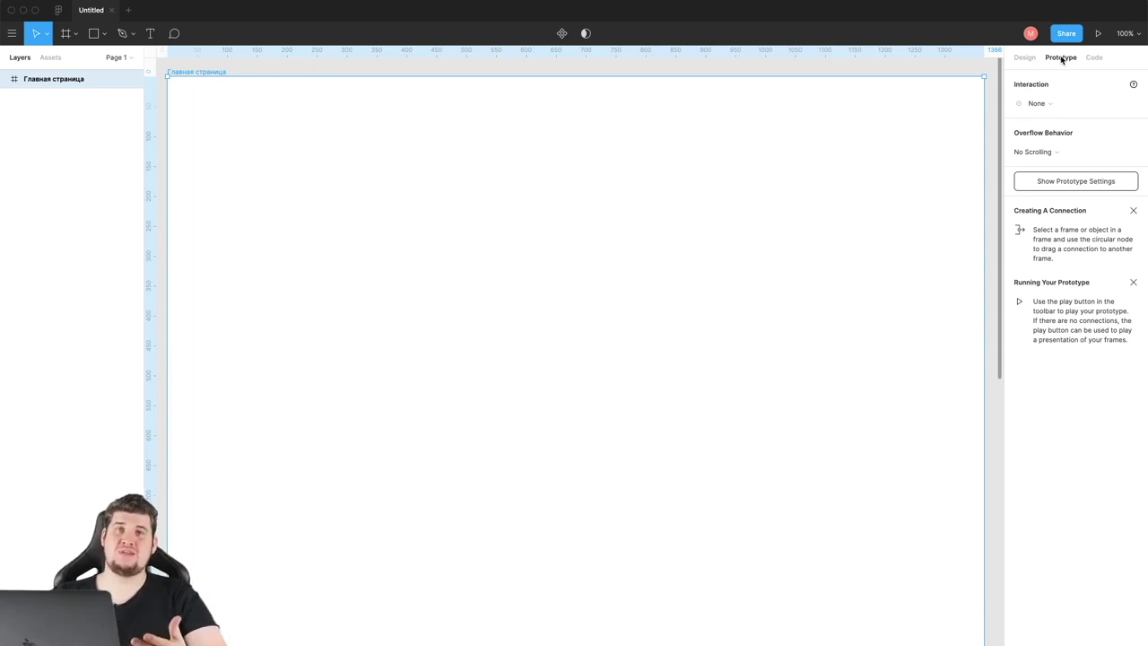
click(1023, 58)
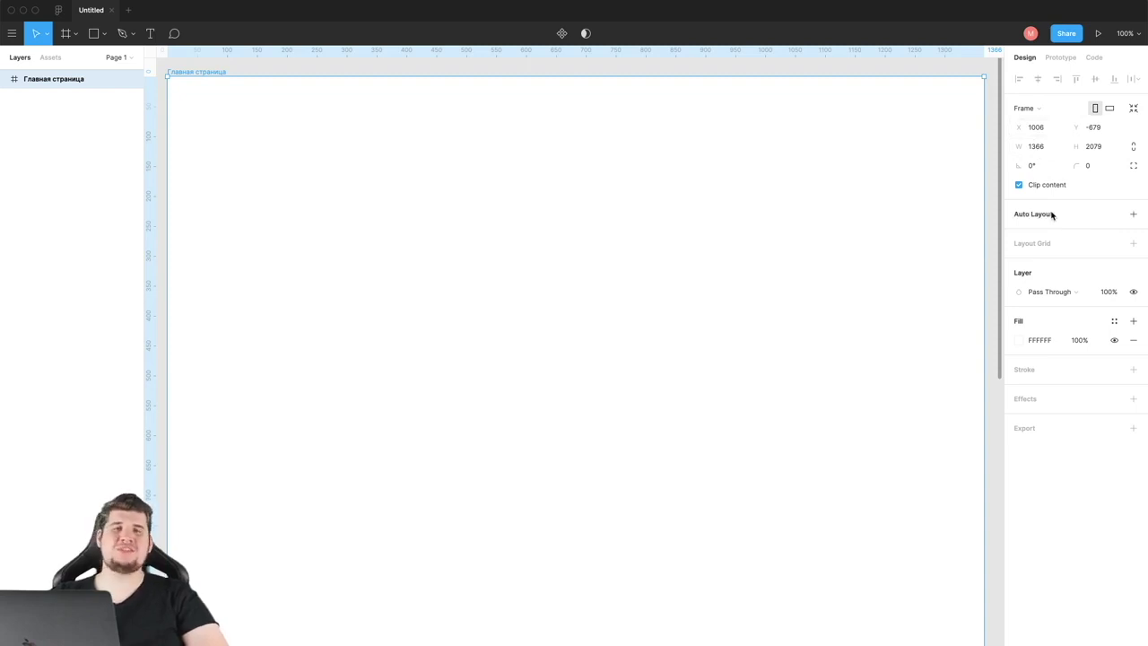
mouse_move(1071, 243)
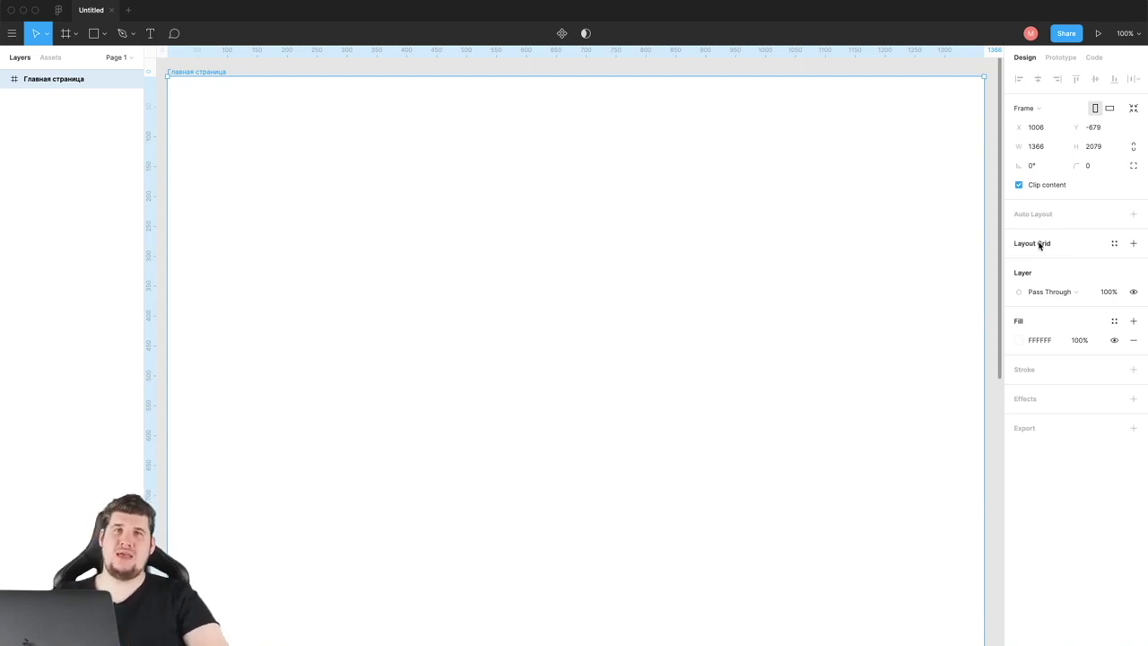
Step: Add a layout grid to the frame and switch it to 12 columns
click(1133, 245)
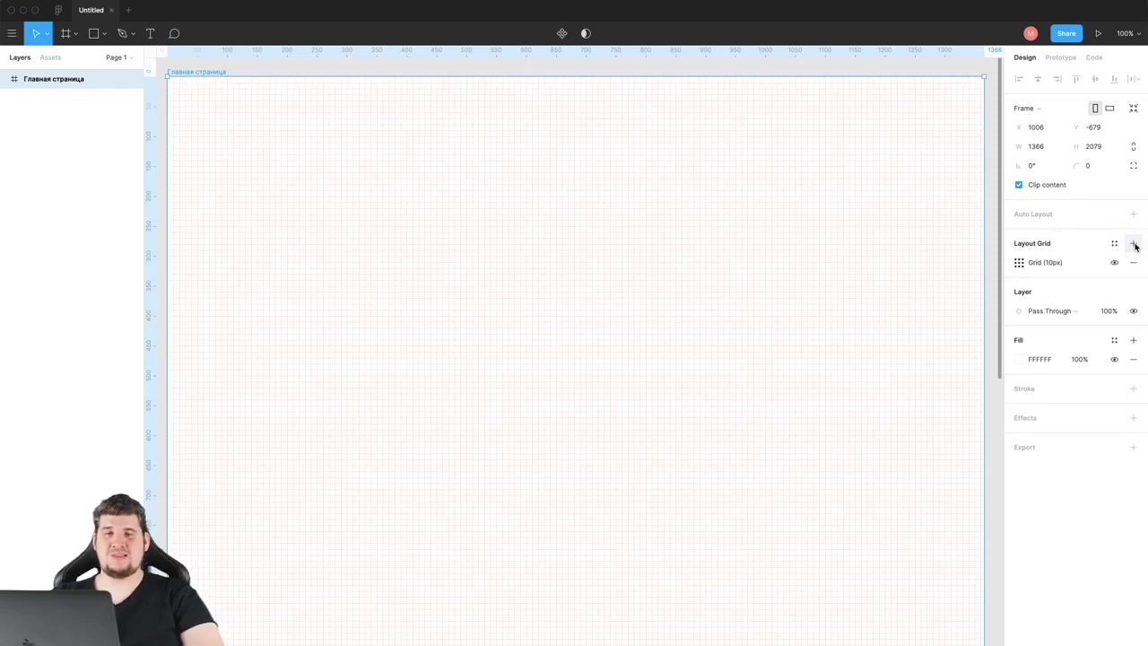
click(1018, 262)
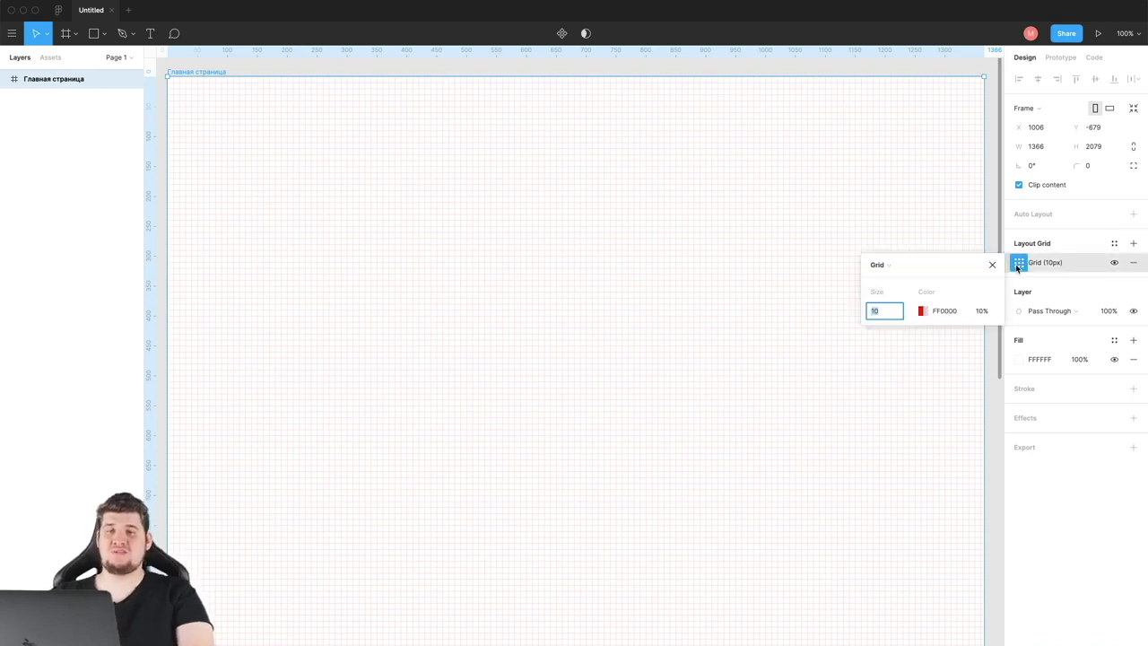
key(Return)
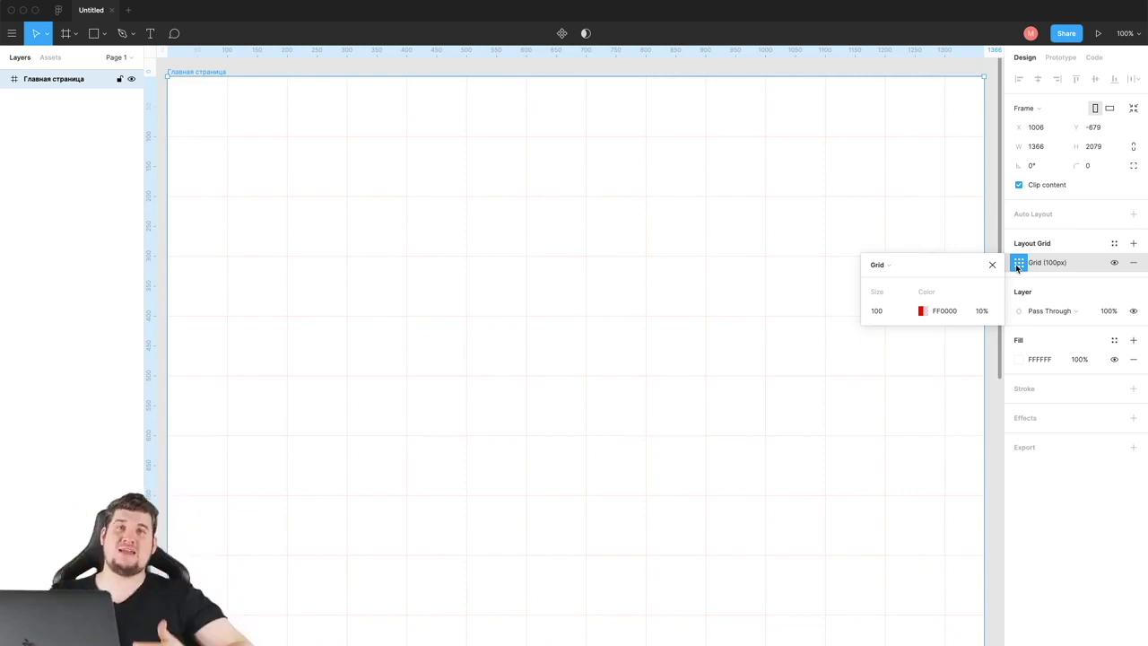
click(879, 265)
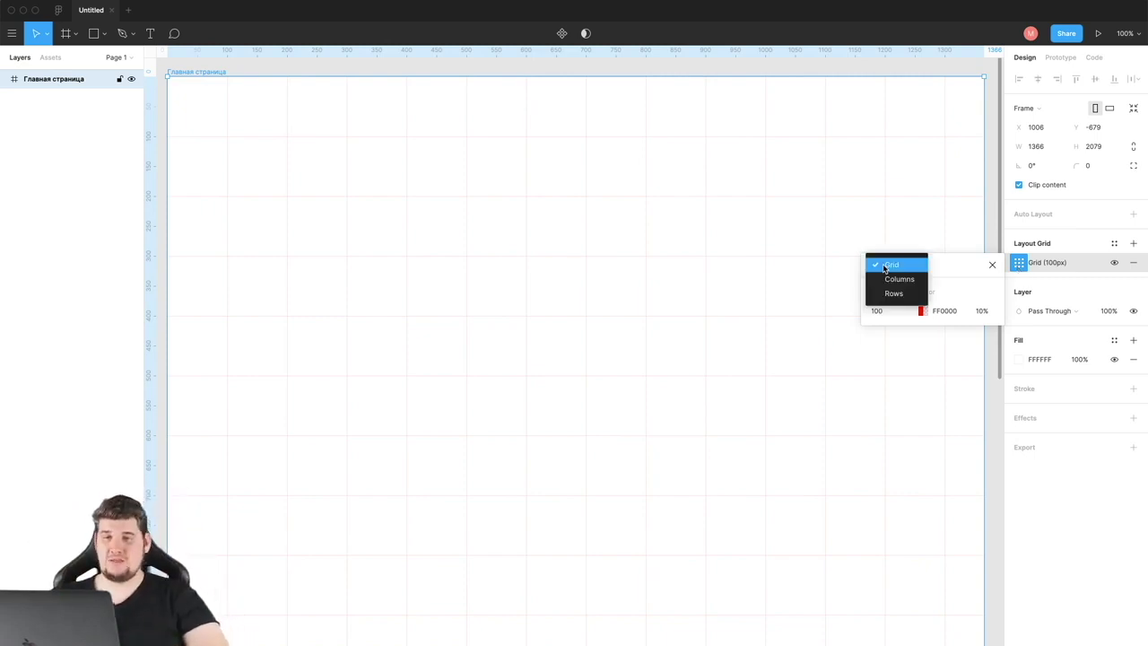
click(885, 278)
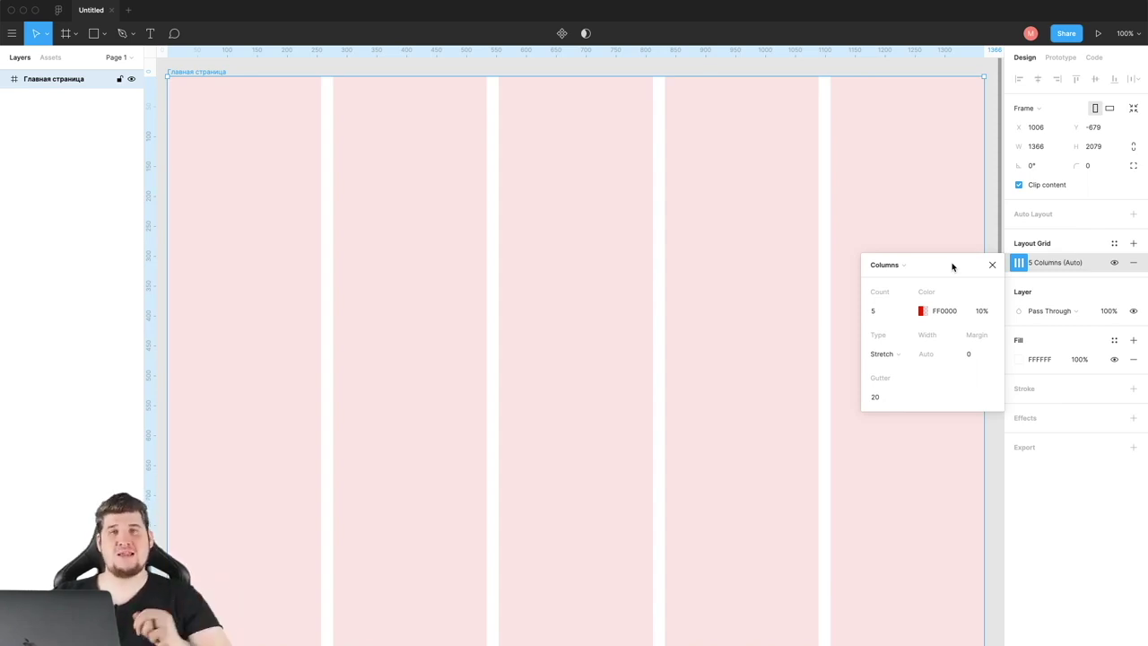
click(885, 312)
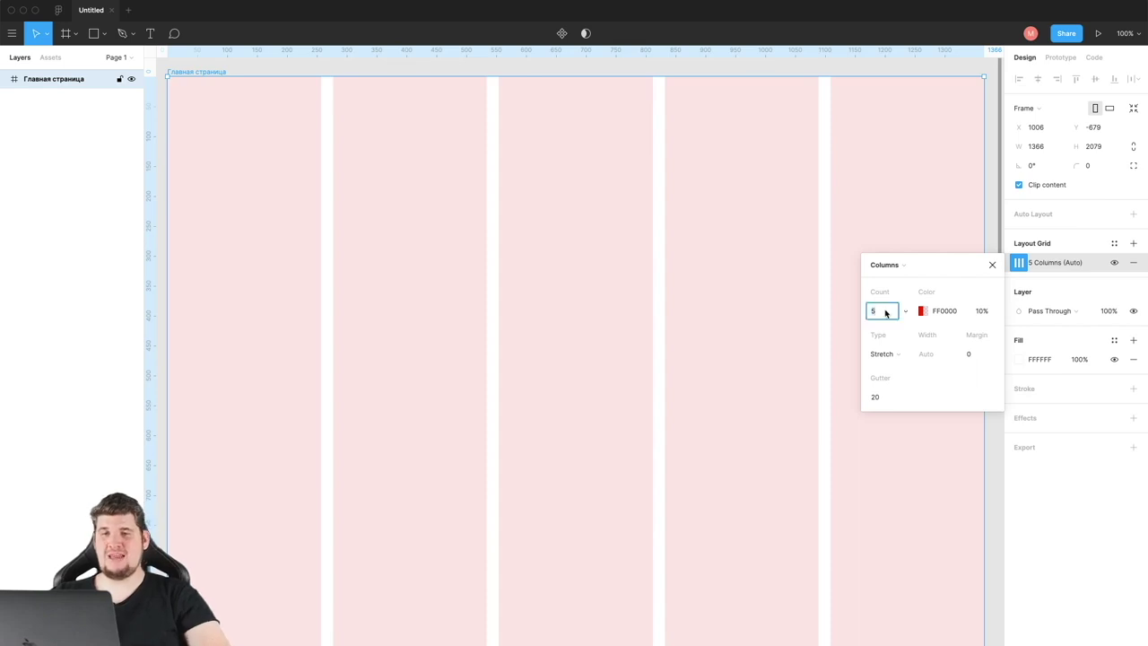
text(12)
key(Return)
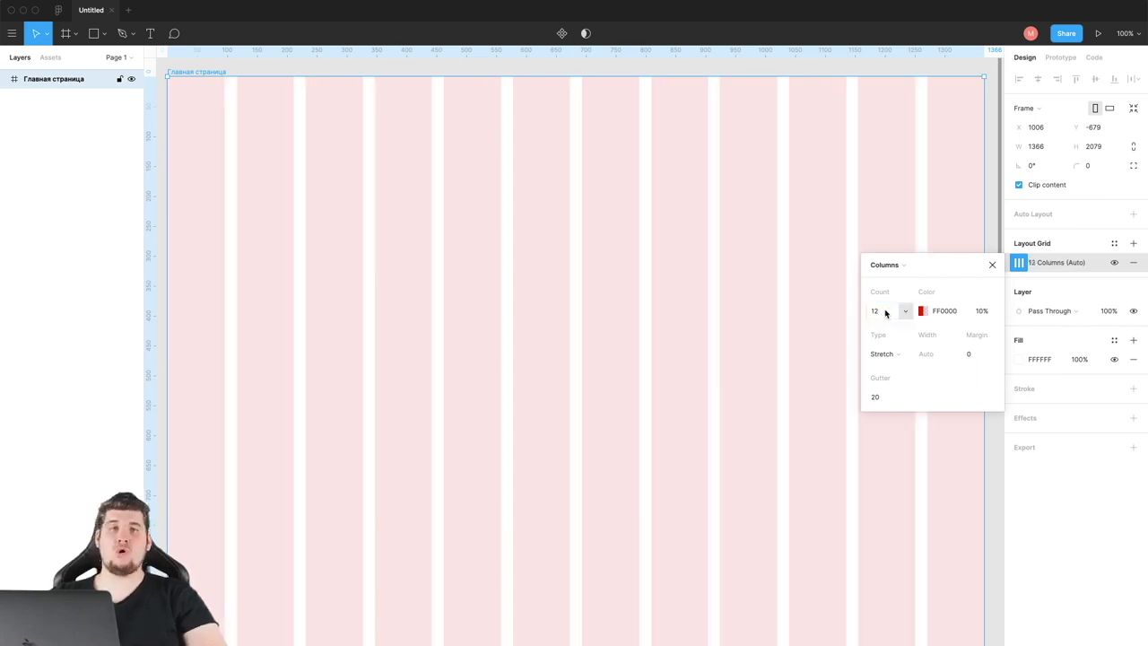
Step: Set the column gutter to 40 and margin to 100, then hide the grid
click(876, 398)
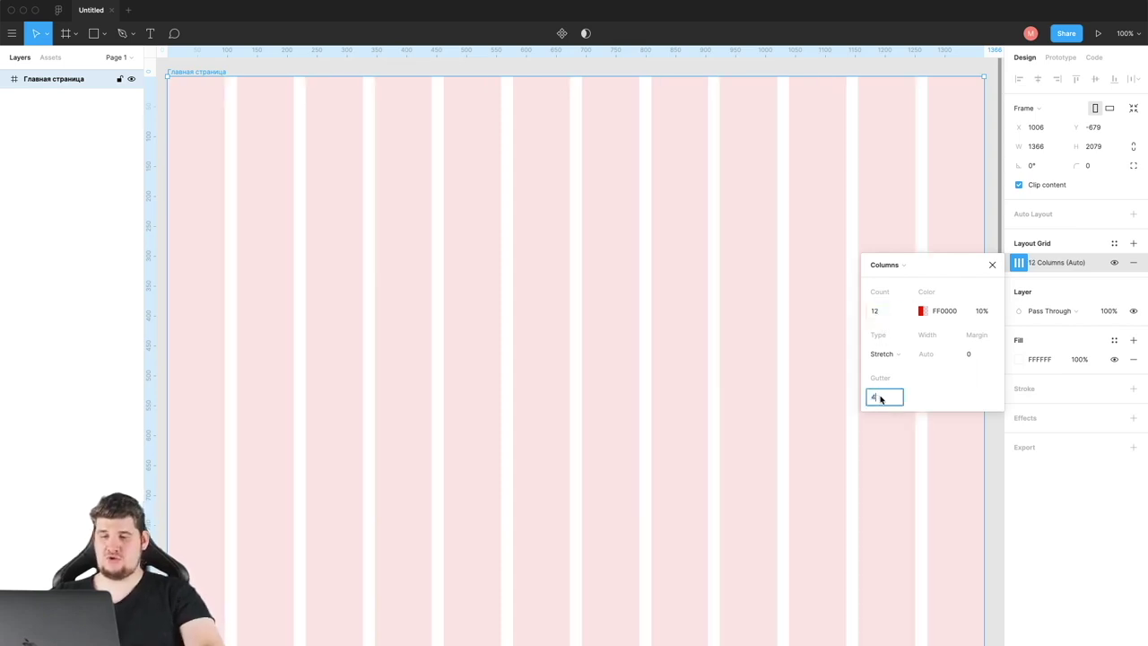
text(0)
key(Return)
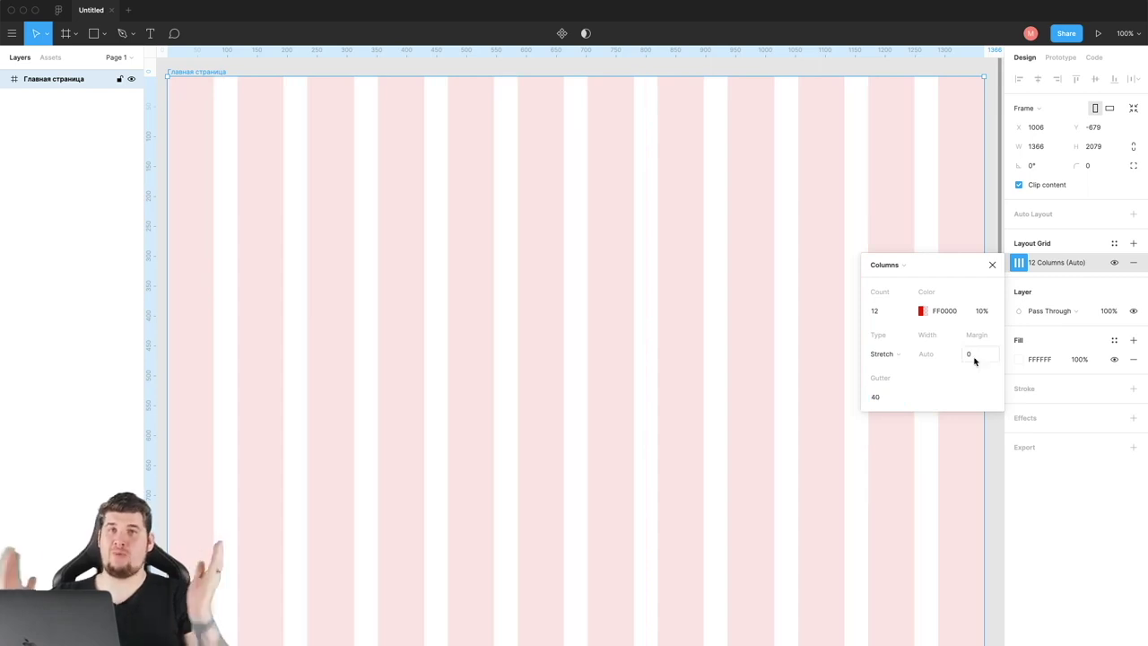
click(975, 356)
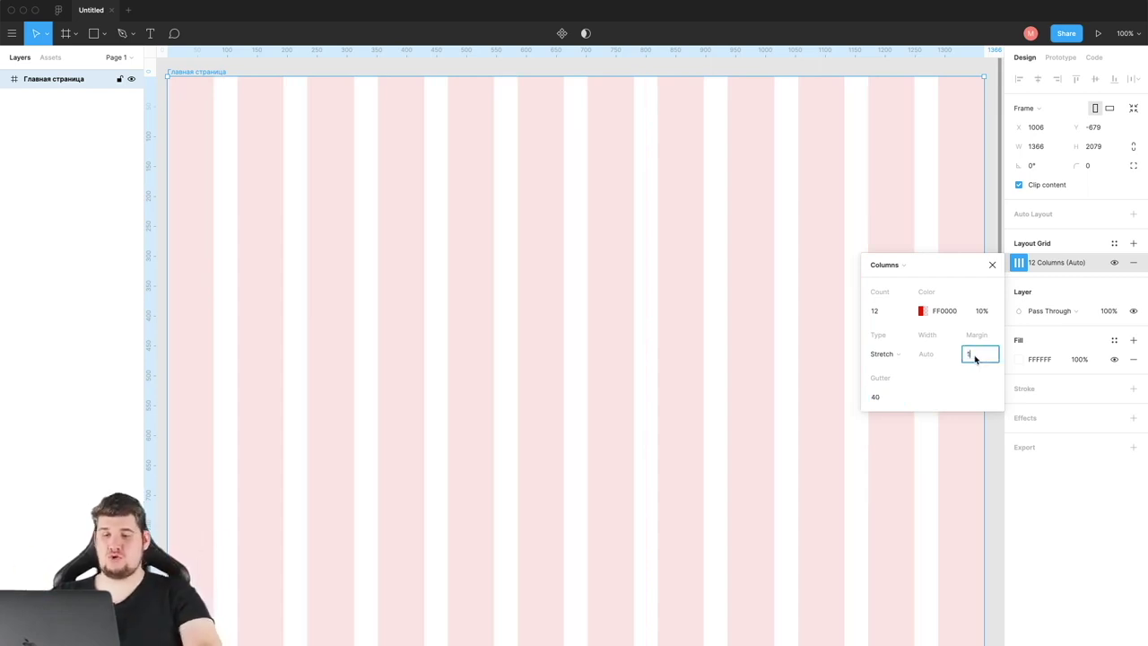
text(100)
key(Return)
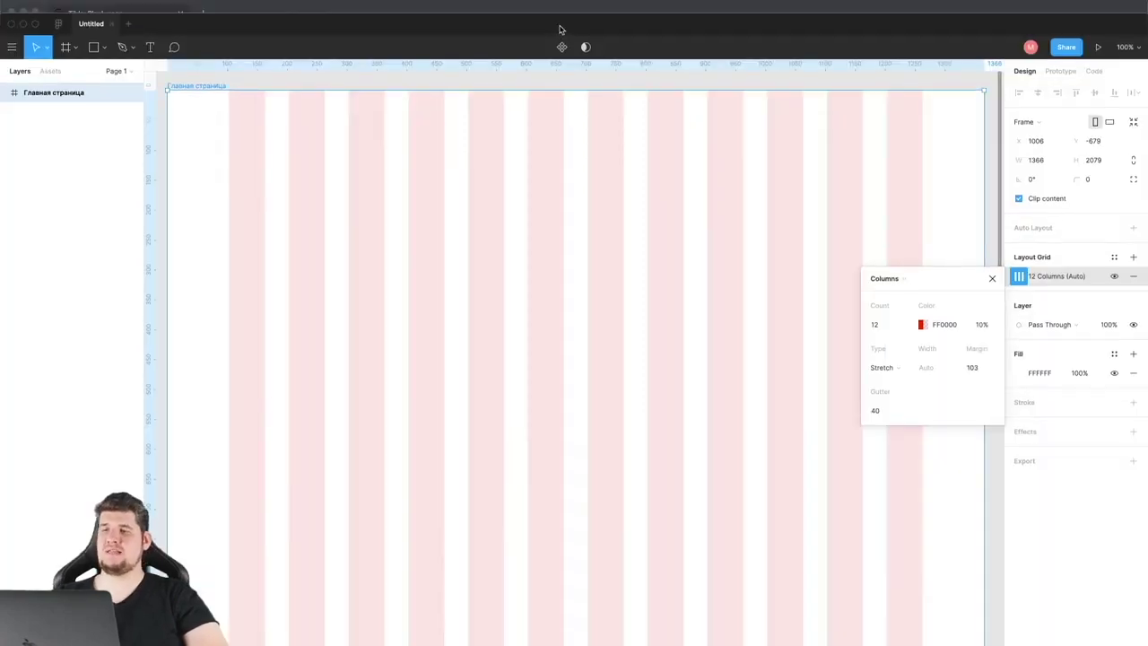
drag(559, 29, 553, 196)
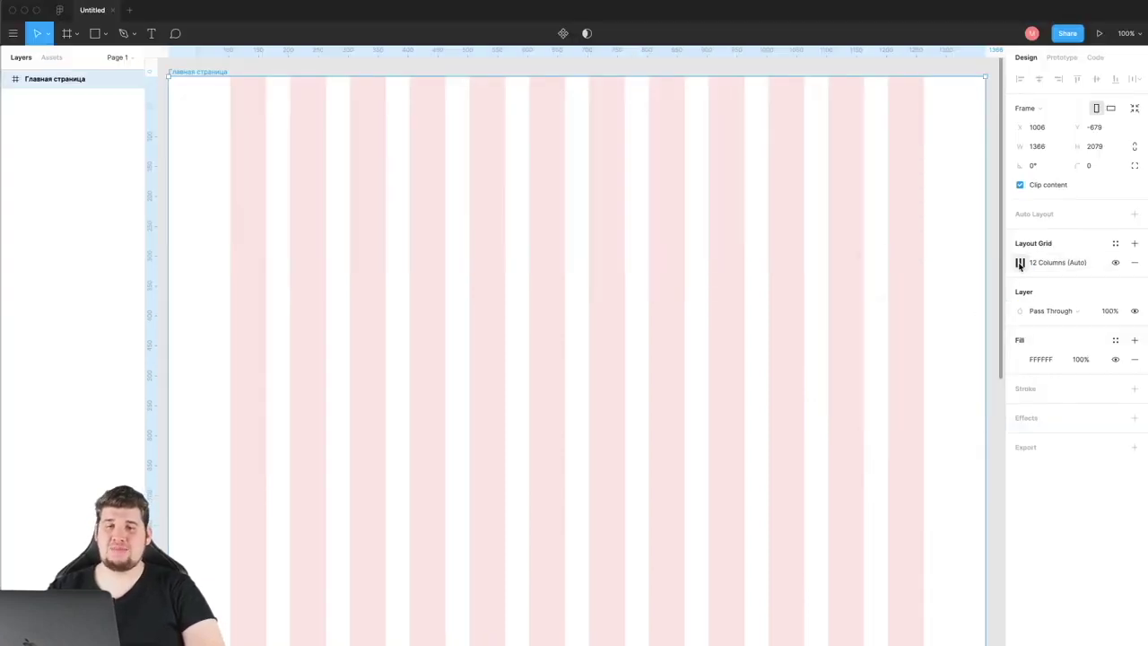
click(1116, 262)
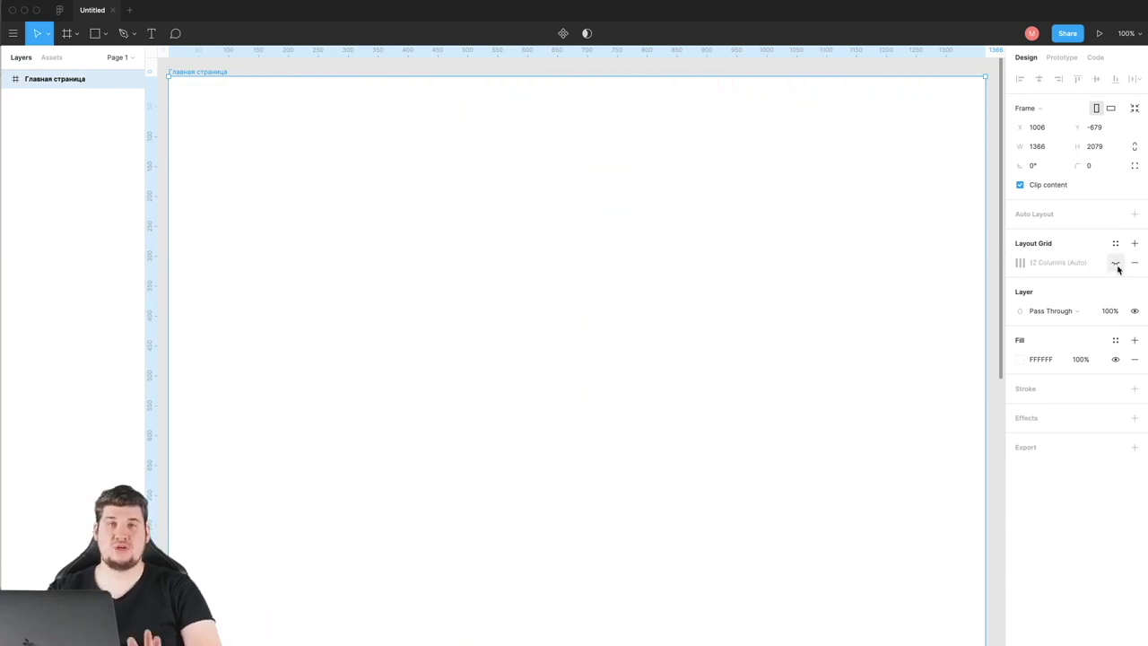
Step: Fill the Главная страница frame solid black 000000, leaving blend mode at Pass Through
click(1050, 311)
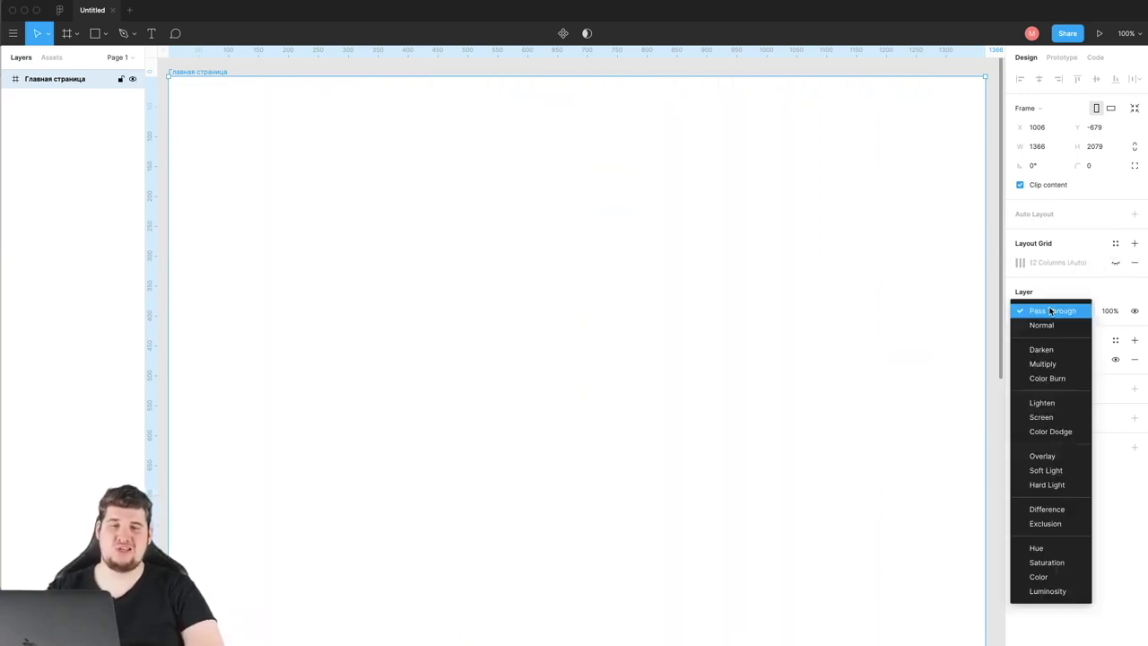
click(1050, 310)
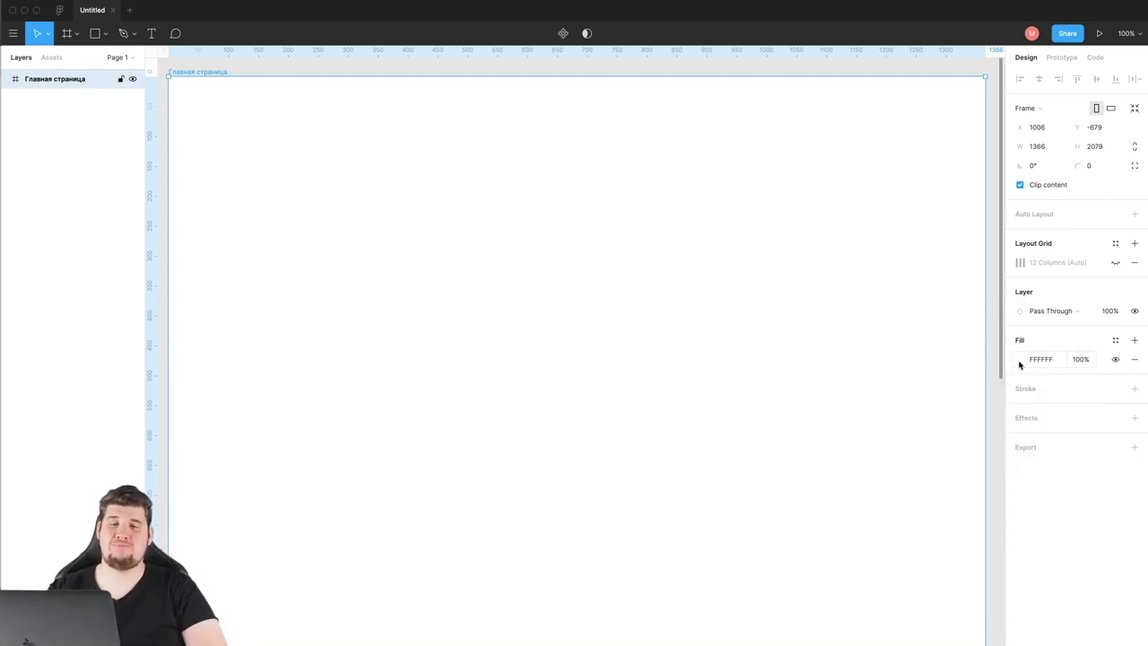
click(1019, 361)
text(CE5252)
key(Return)
drag(817, 578, 812, 582)
click(1031, 391)
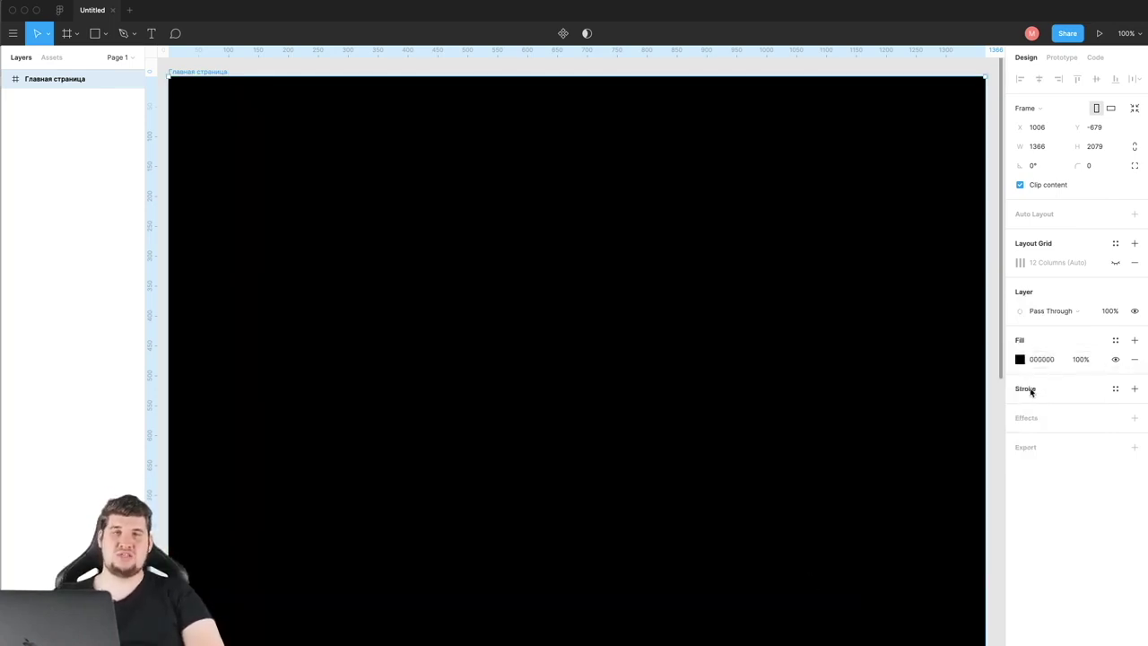
Step: Briefly add then remove a stroke, and add a 1x PNG export setting to the frame
click(1031, 391)
click(1029, 417)
click(1049, 434)
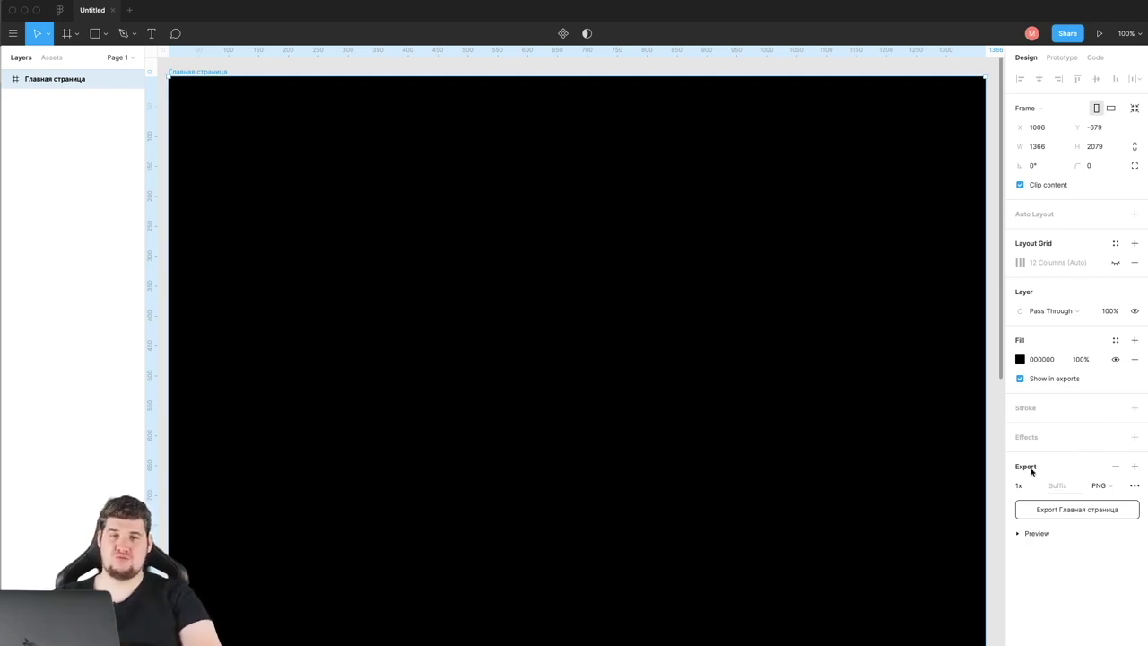
click(1097, 485)
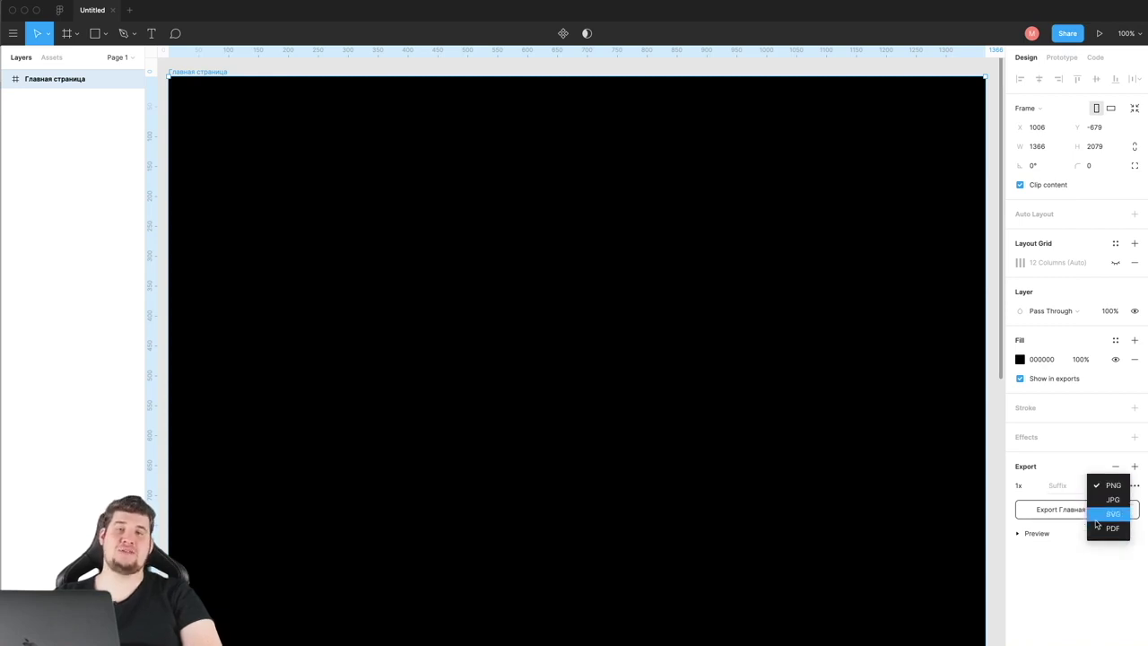
Step: Set the frame's export to PNG at 2x scale and show the export preview
click(1035, 489)
click(1034, 489)
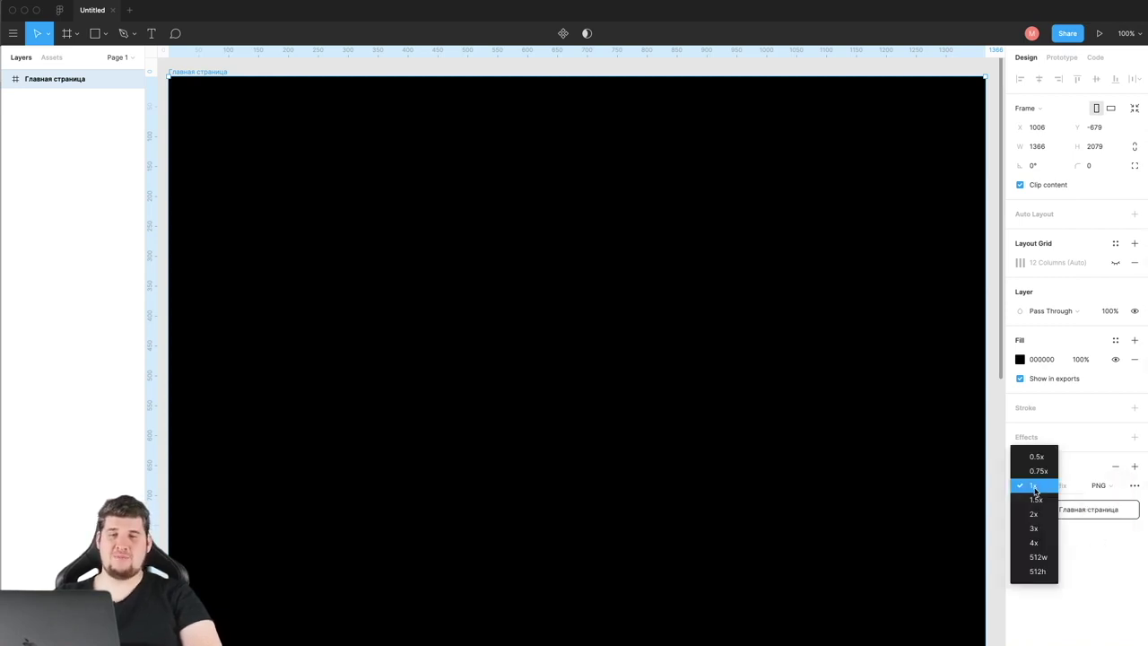
click(1036, 511)
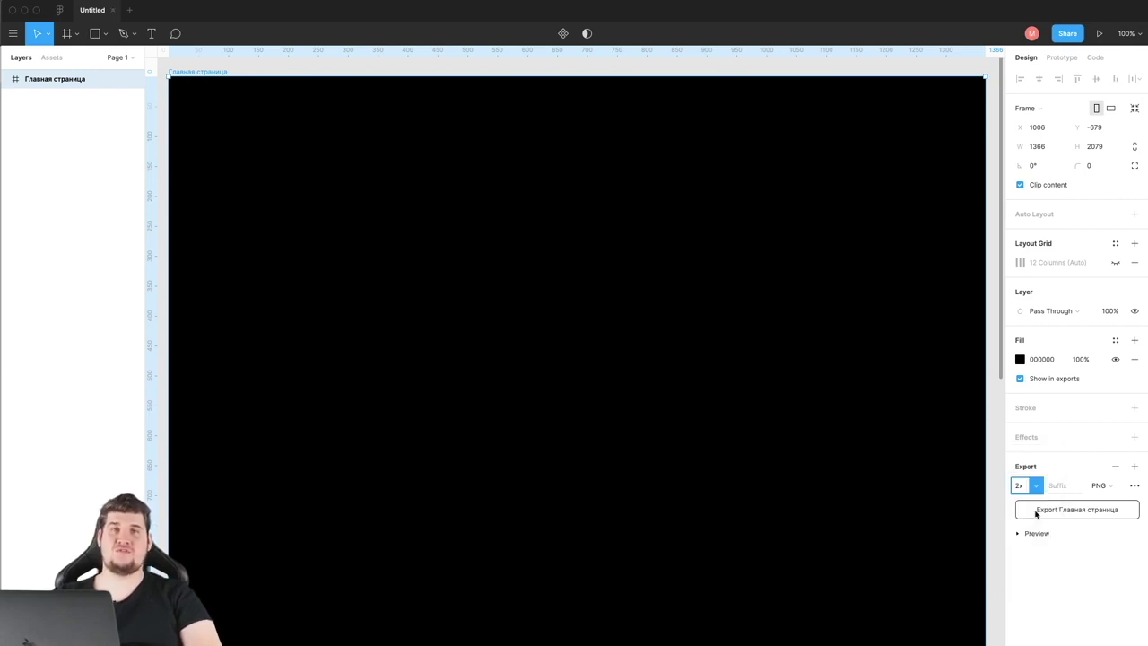
click(1042, 148)
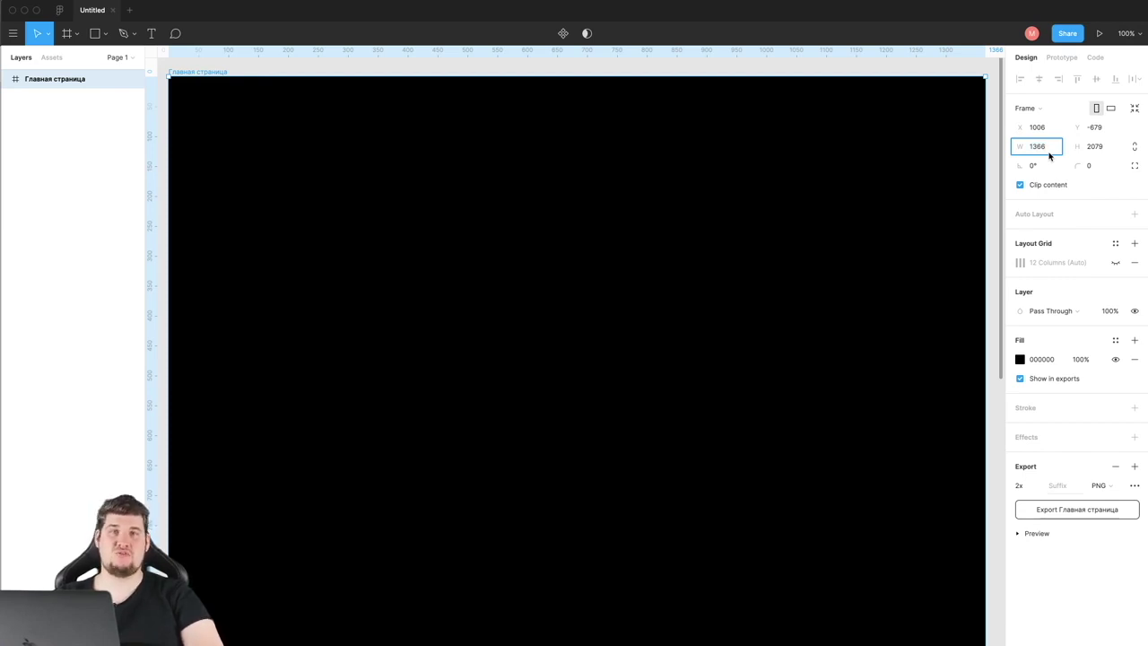
click(1036, 534)
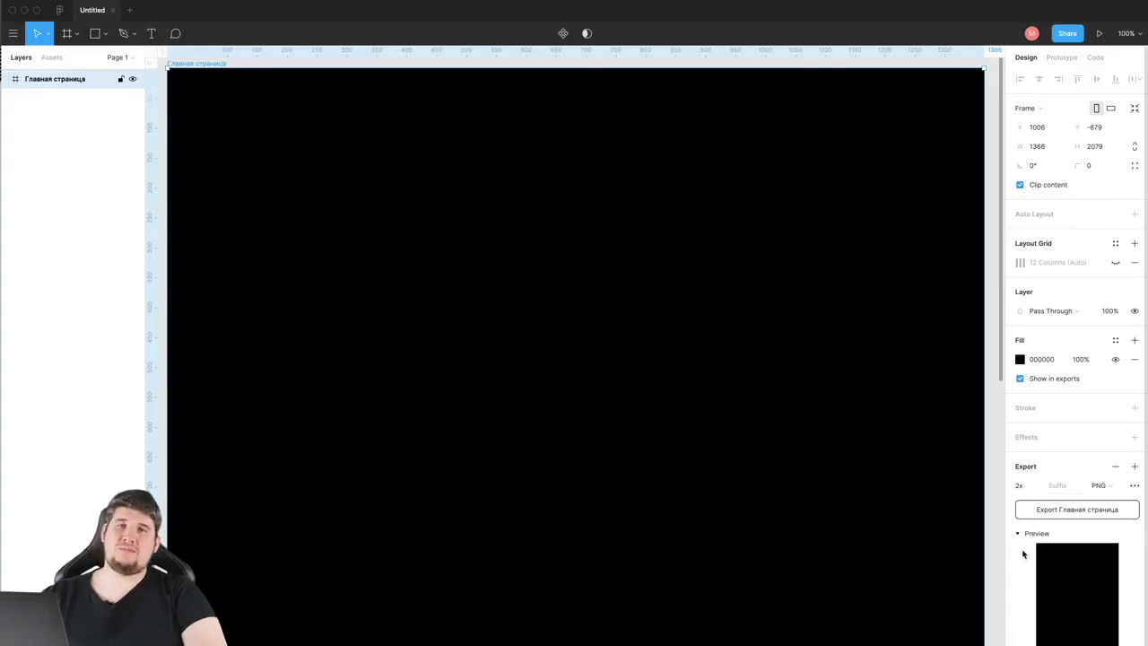
click(1019, 358)
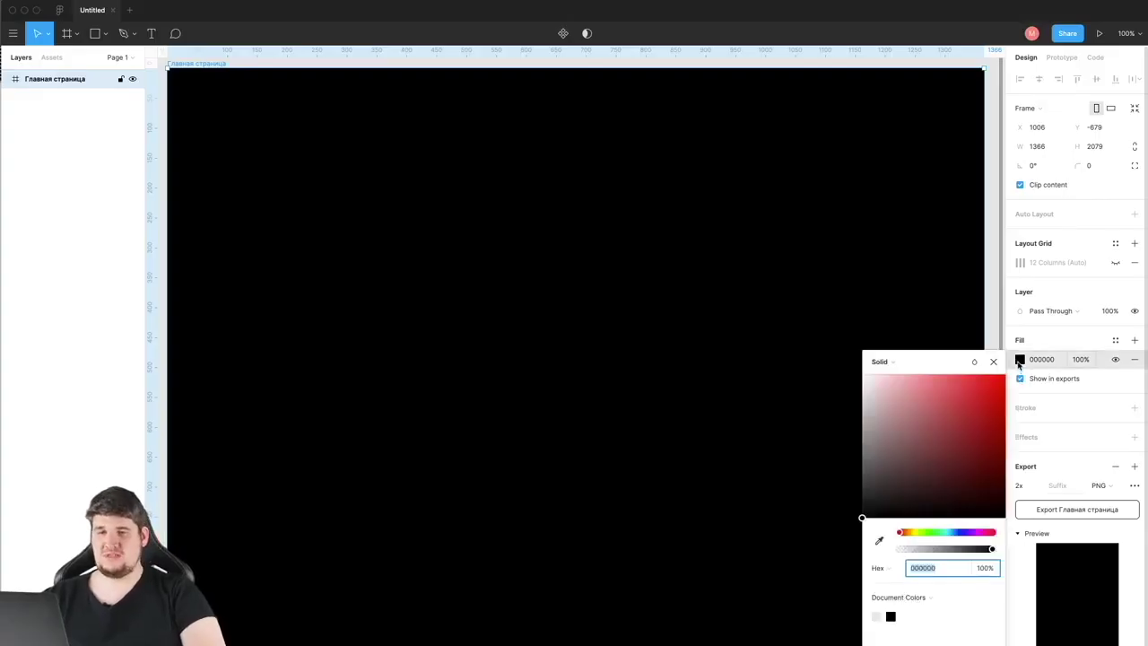
Step: Turn the frame's fill back to white FFFFFF and select the grey 310×259 Rectangle 1
drag(914, 384, 816, 336)
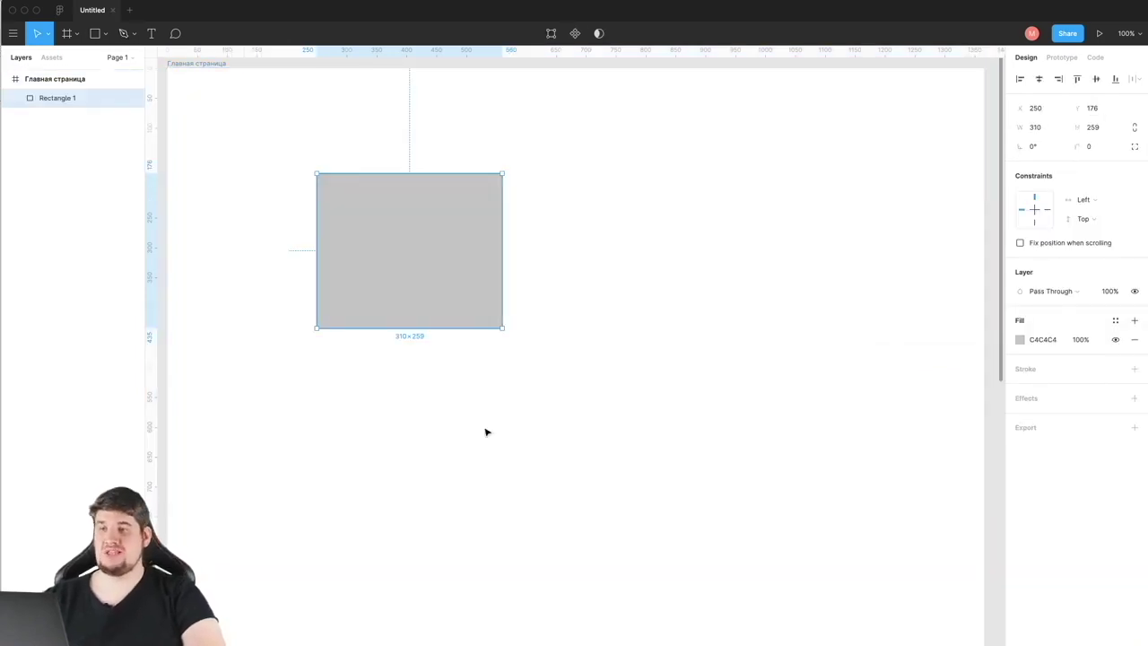
click(82, 80)
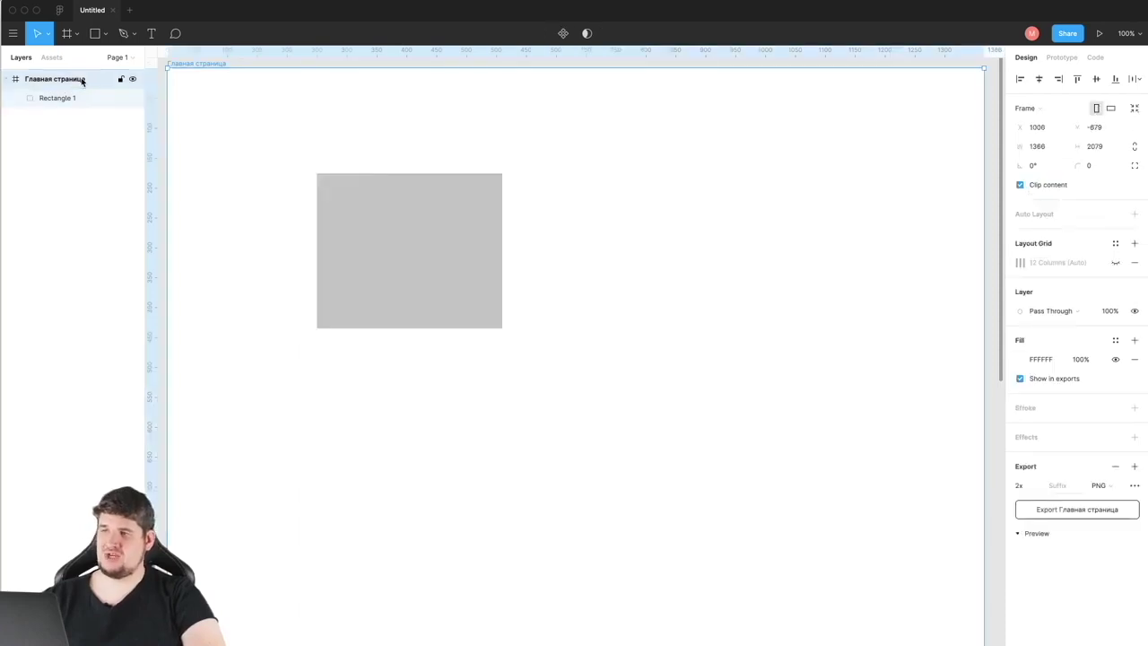
click(76, 98)
click(199, 64)
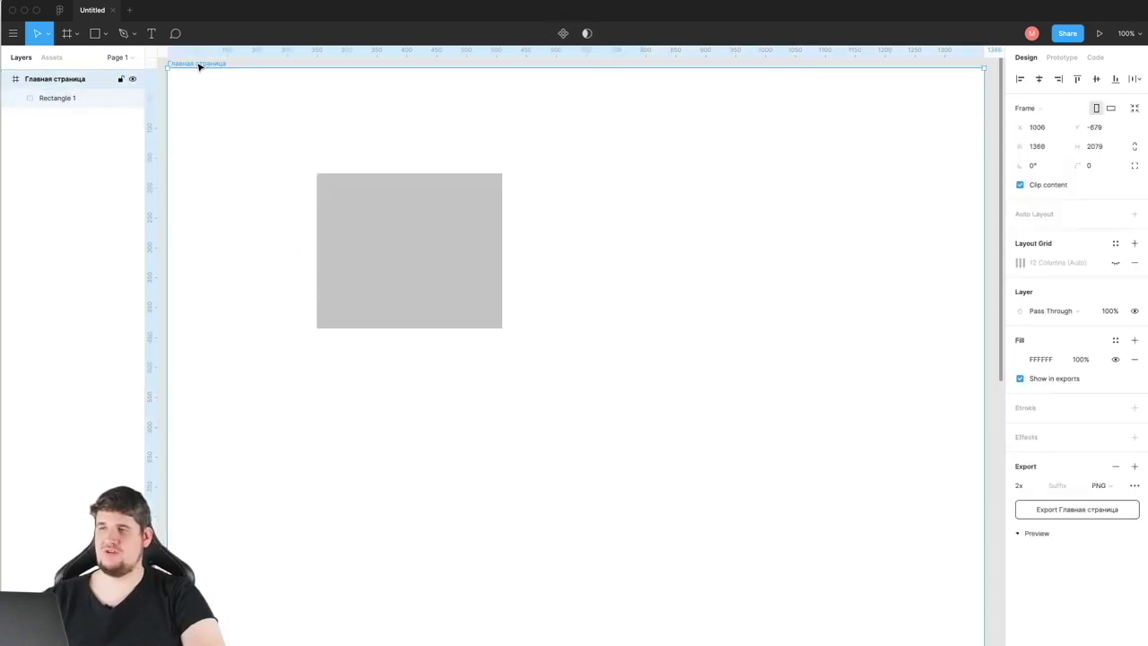
scroll(376, 208, down, 5)
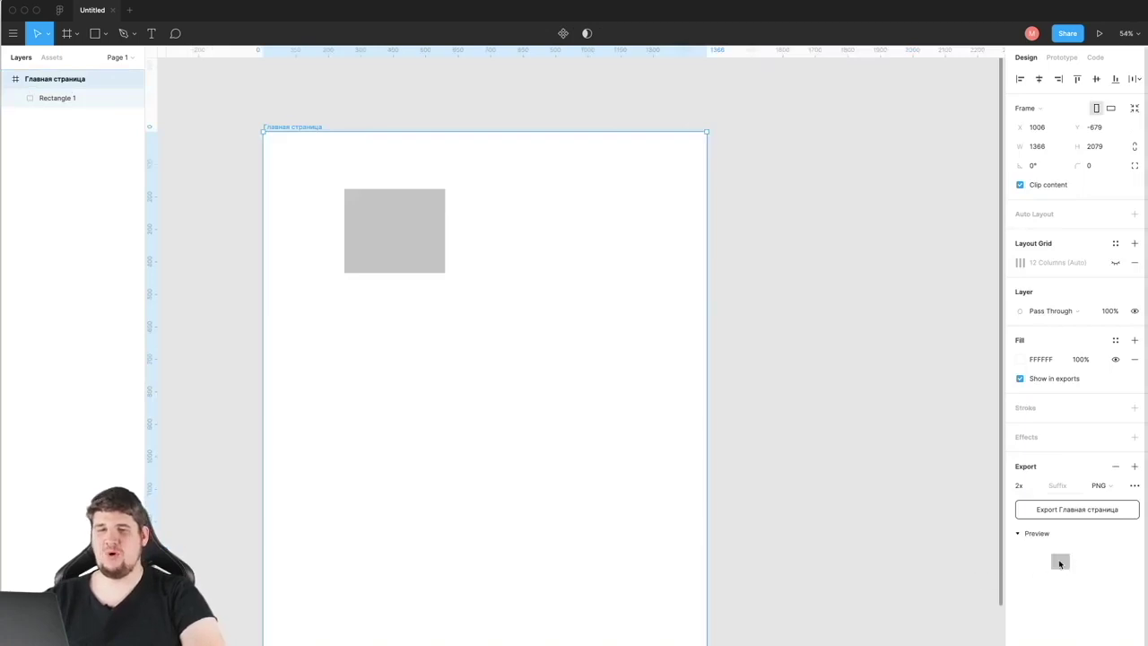
click(403, 252)
Step: Move Rectangle 1 over the frame's upper-left area and nest it under Главная страница in Layers
drag(404, 253, 848, 241)
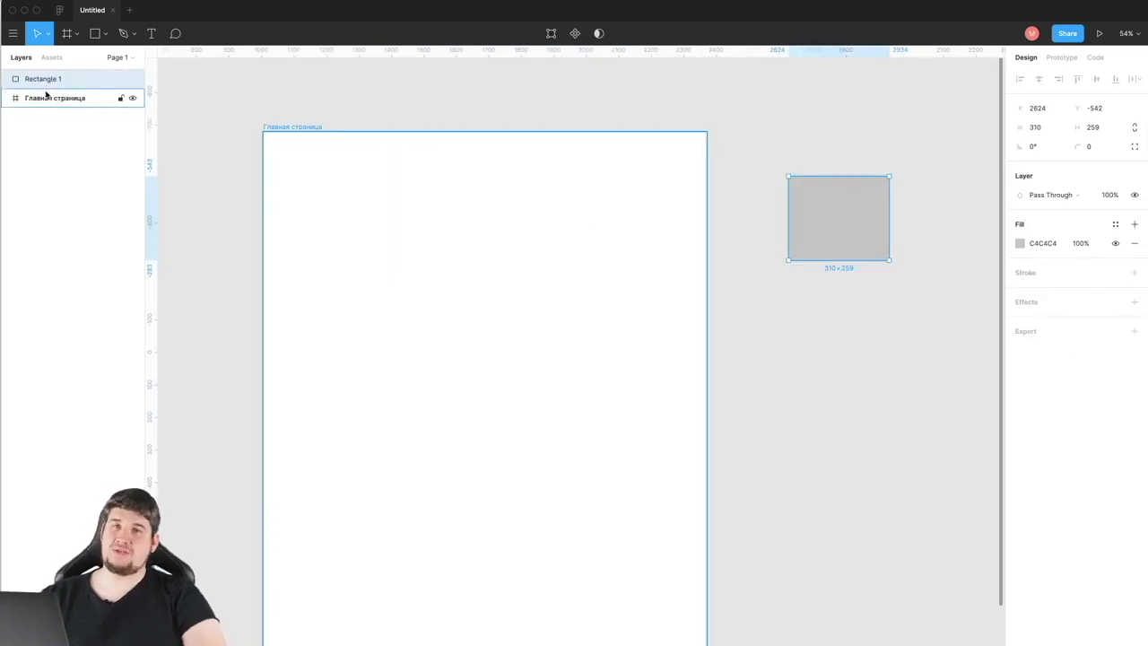
drag(827, 213, 418, 244)
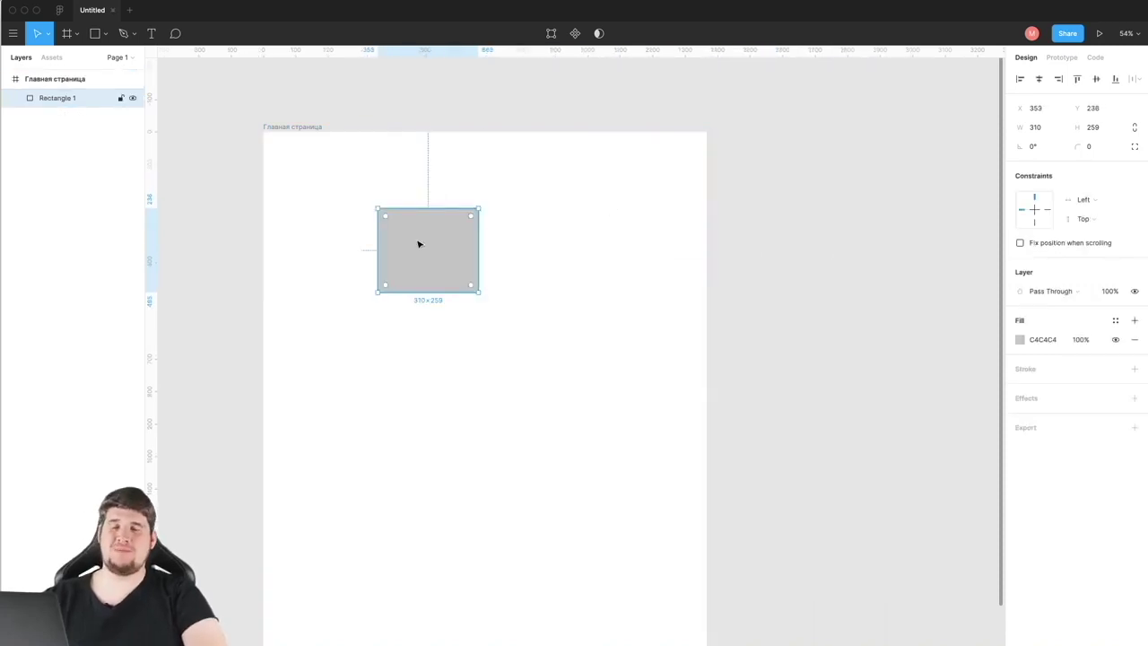
drag(57, 100, 46, 74)
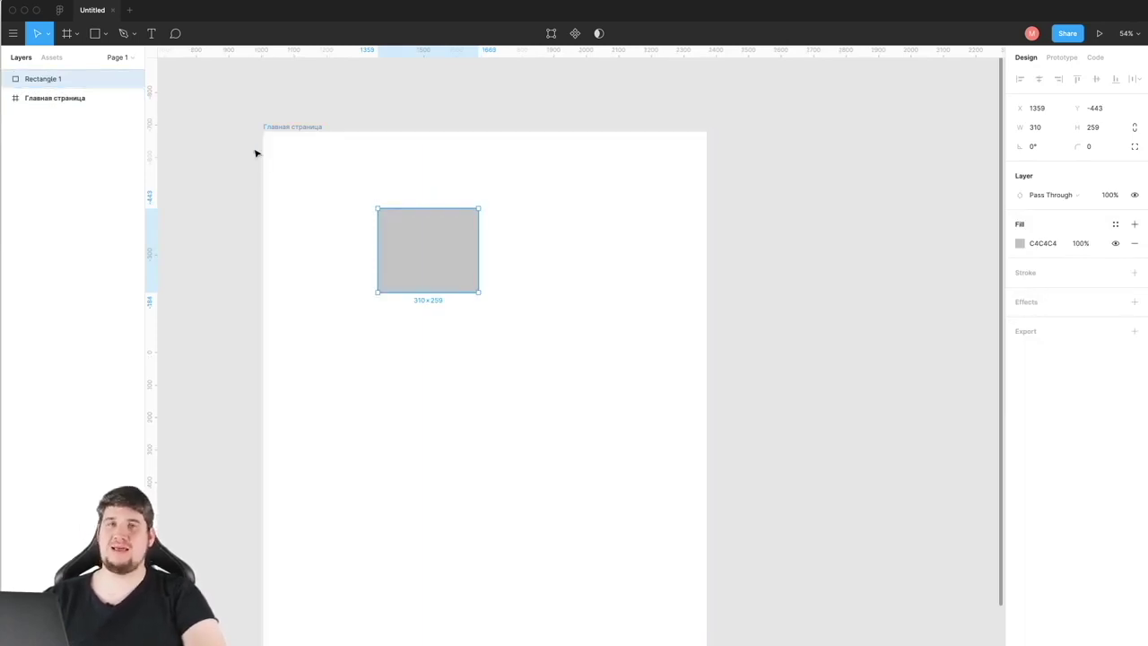
click(272, 127)
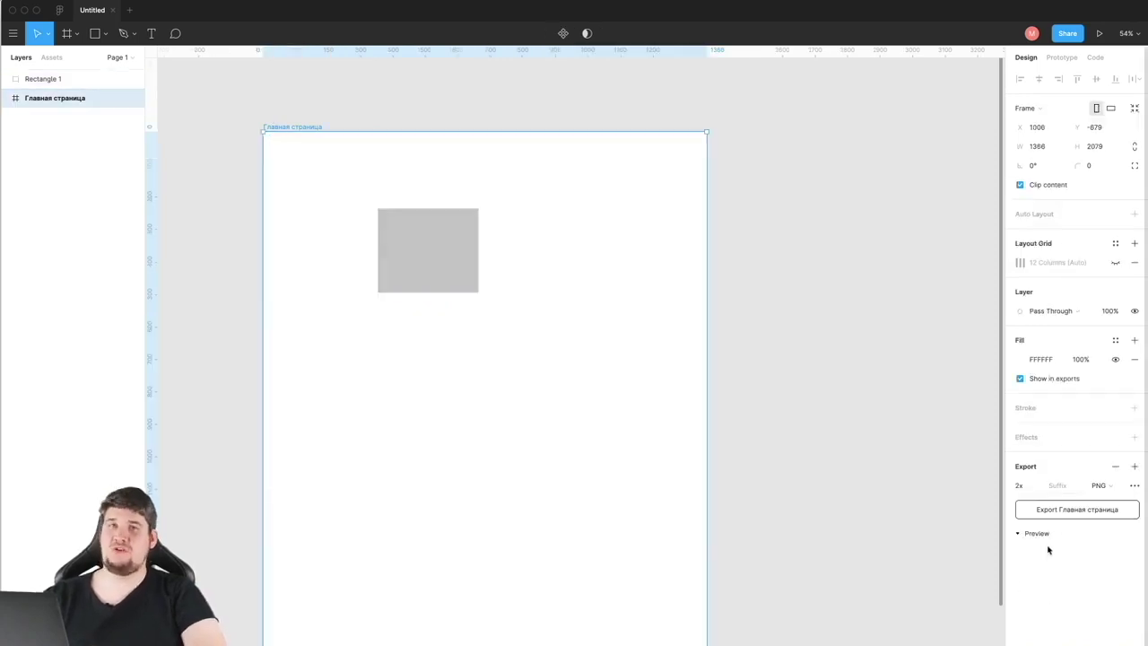
key(Return)
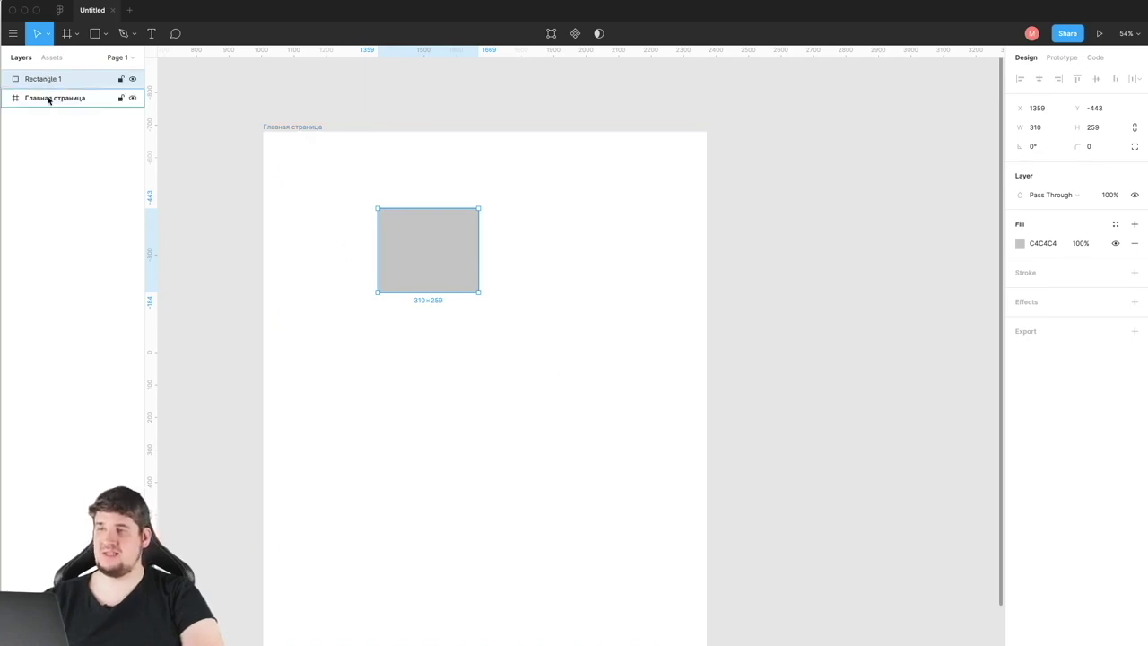
drag(49, 100, 49, 98)
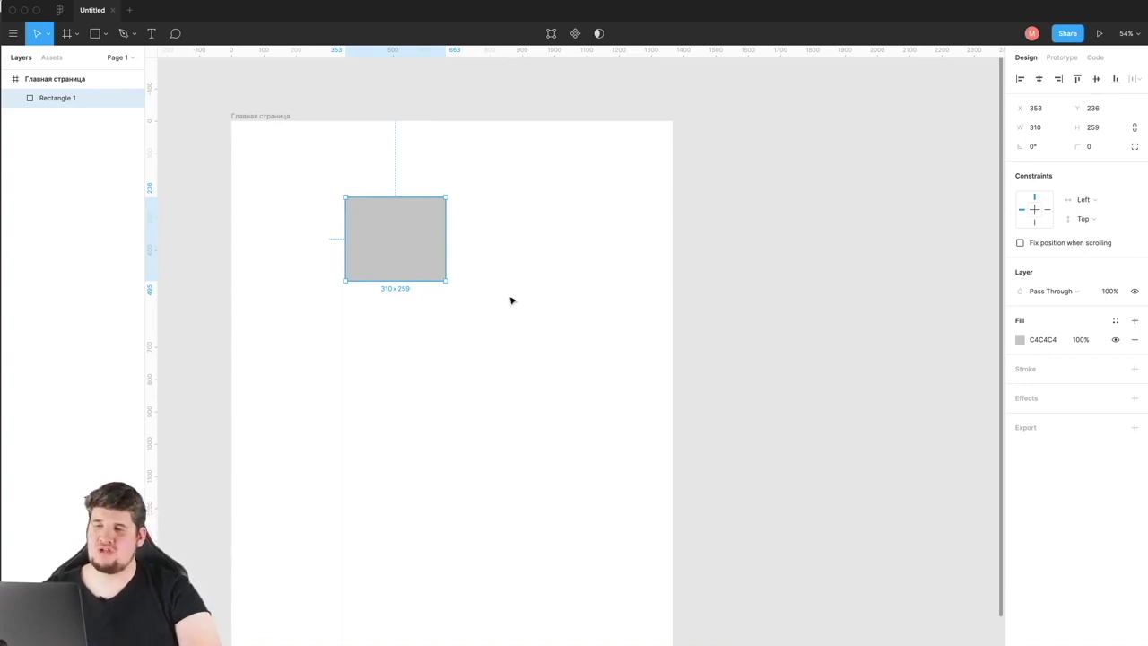
Step: Enlarge Rectangle 1 to 725×606 and reset its rotation to 0°
mouse_move(447, 281)
mouse_down()
mouse_move(574, 289)
mouse_move(452, 338)
mouse_up()
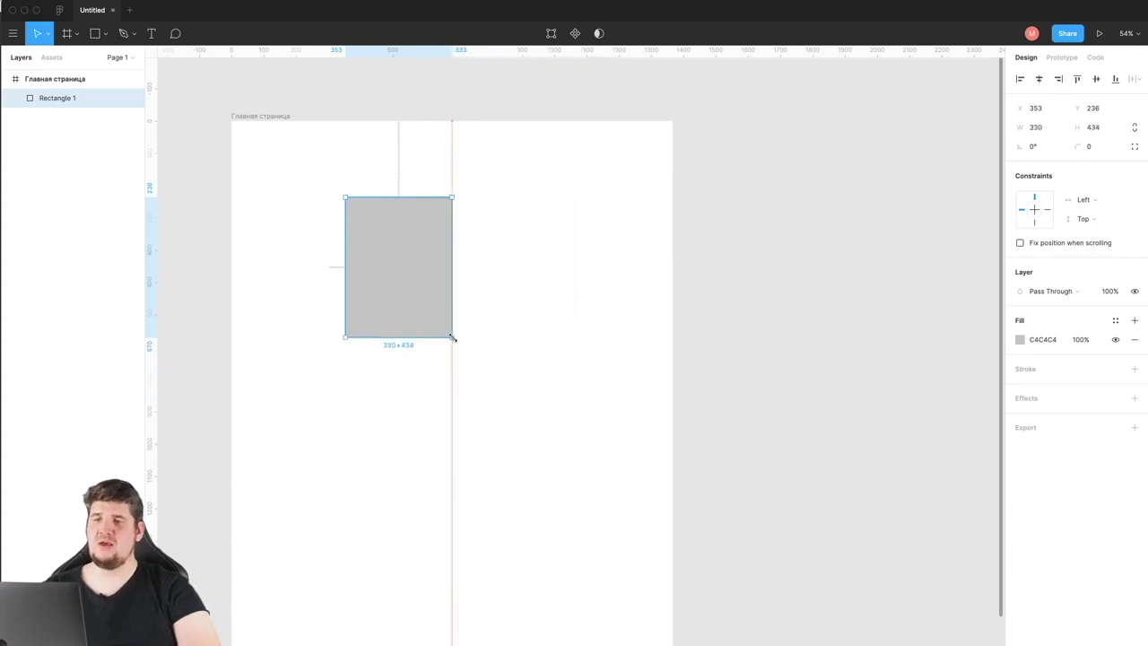
drag(450, 337, 450, 338)
key(ctrl+z)
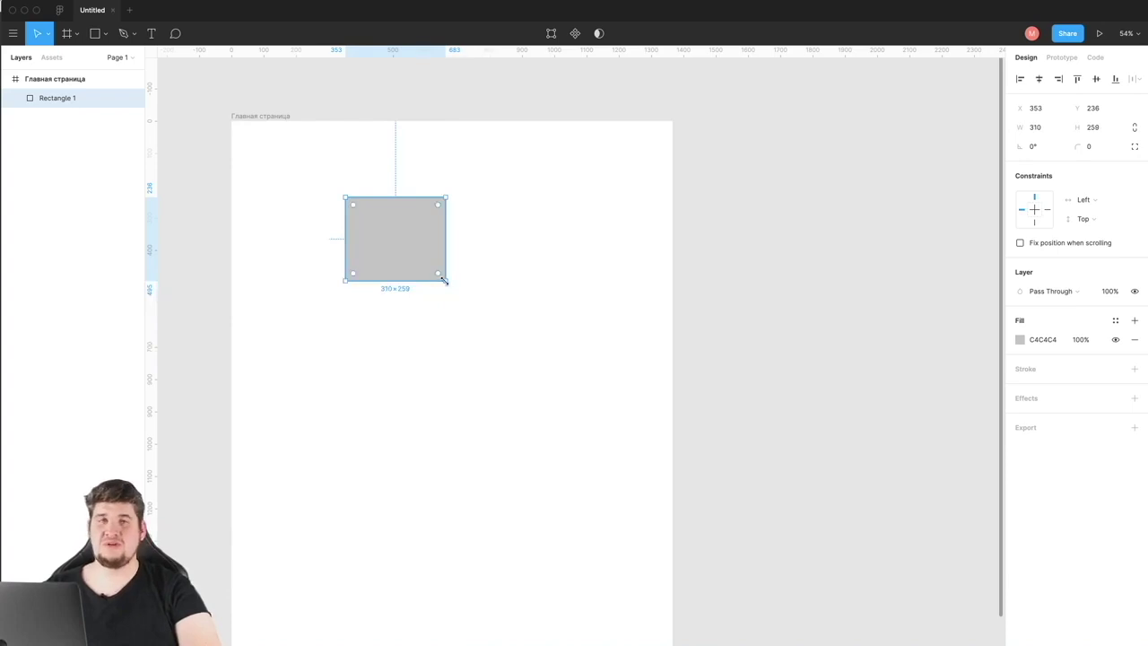
mouse_move(447, 282)
mouse_down()
mouse_move(507, 370)
mouse_move(561, 389)
mouse_move(497, 341)
mouse_move(571, 425)
mouse_move(544, 358)
mouse_move(500, 392)
mouse_move(440, 395)
mouse_up()
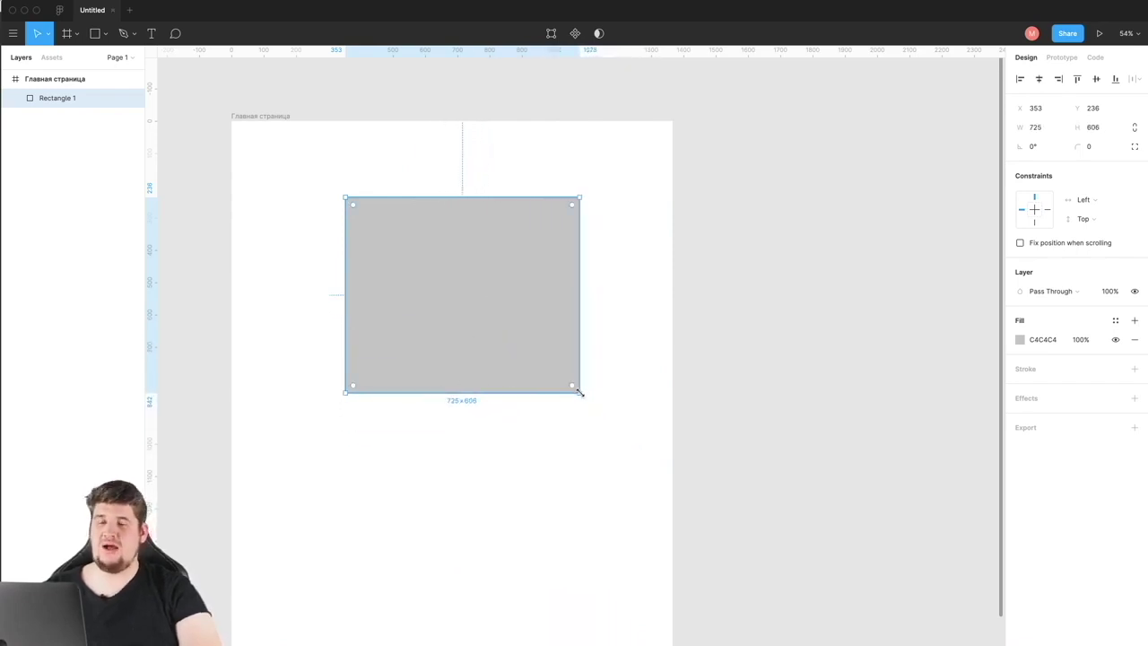
mouse_move(593, 377)
mouse_down()
mouse_move(607, 315)
mouse_move(574, 287)
mouse_move(589, 379)
mouse_move(502, 405)
mouse_move(557, 422)
mouse_up()
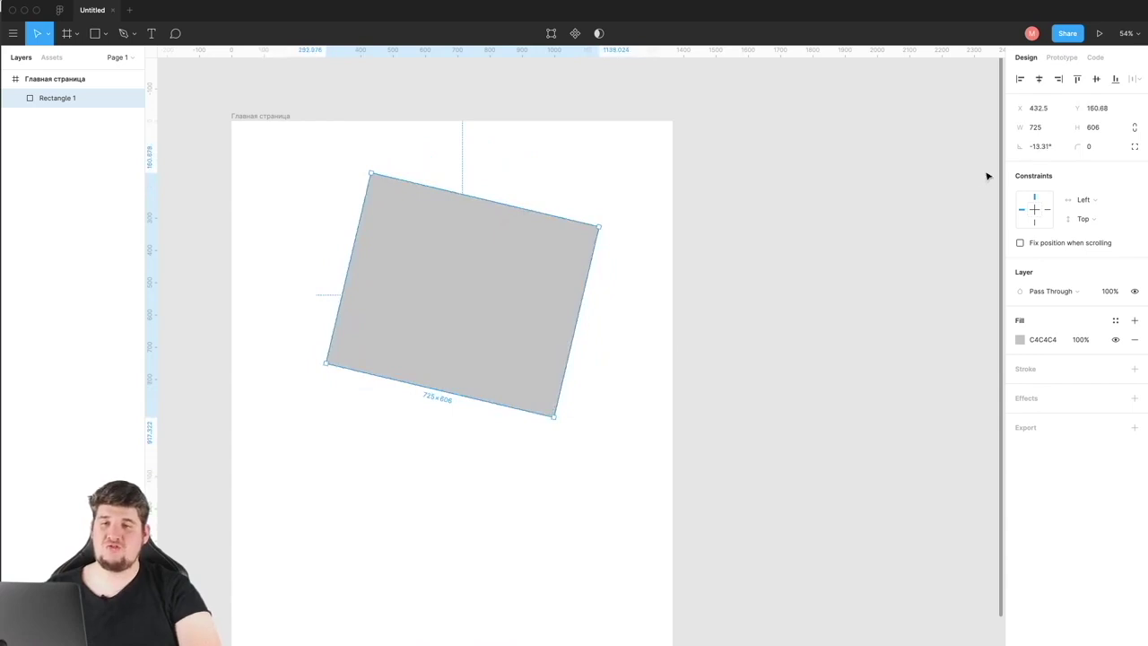
click(1046, 146)
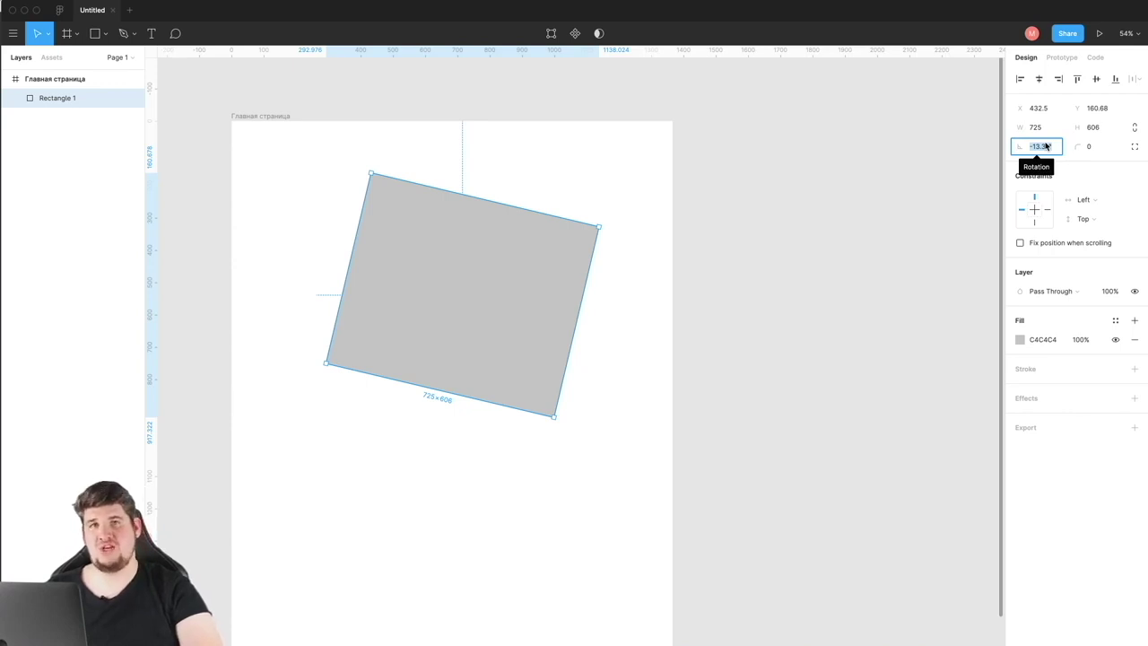
text(0)
key(Return)
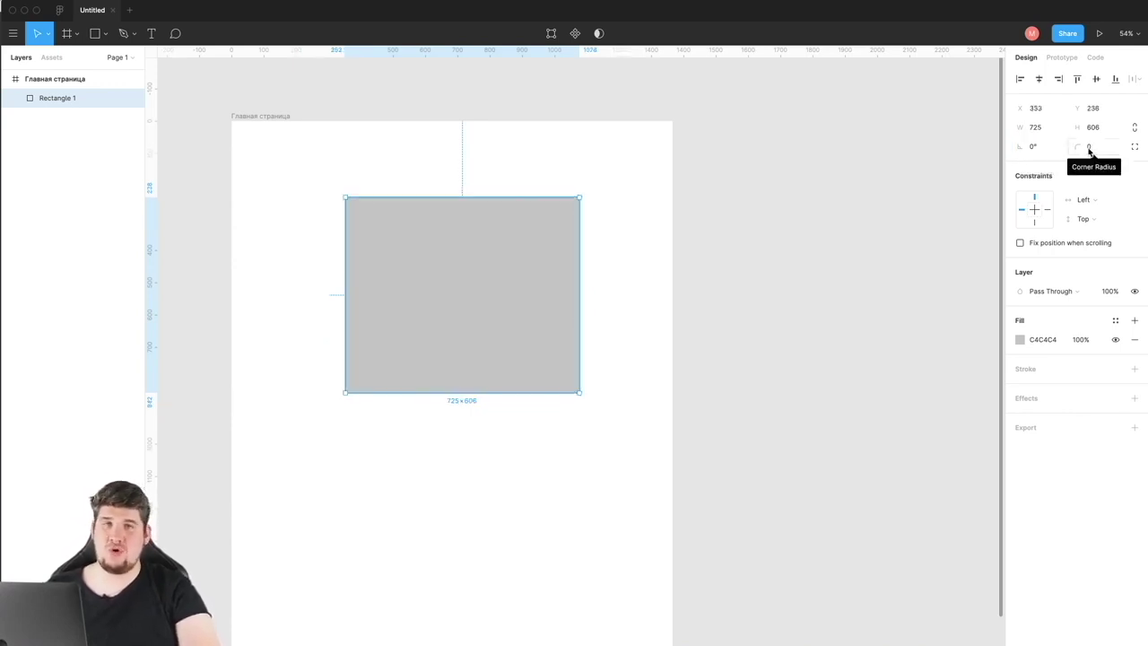
Step: Give Rectangle 1 a corner radius of 20
click(1098, 150)
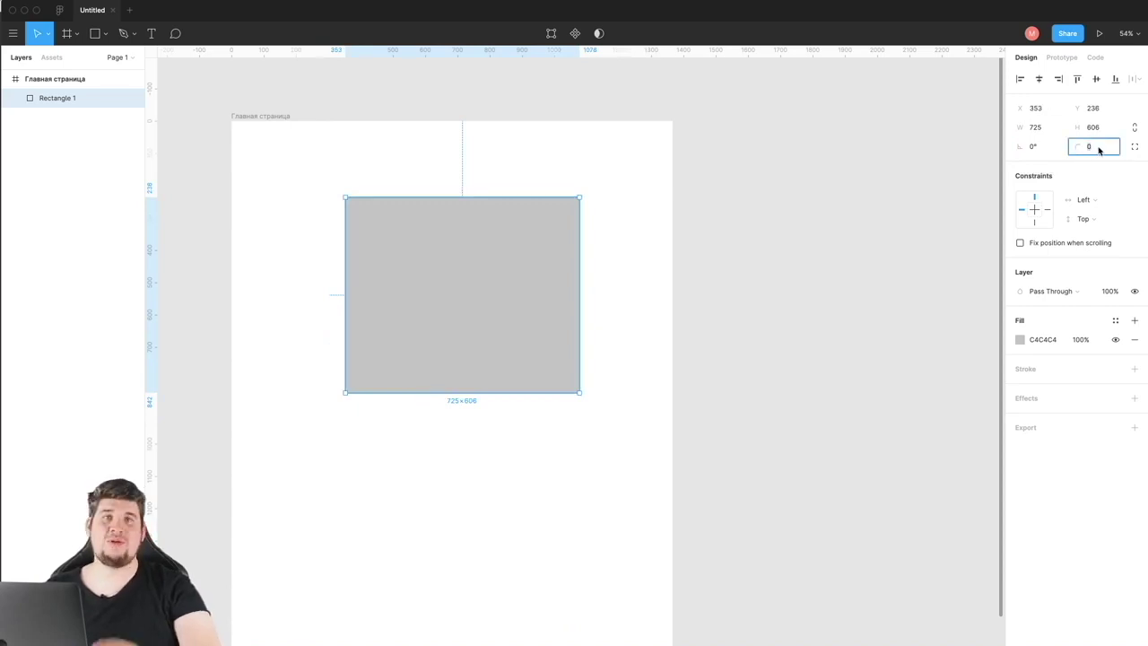
text(20)
key(Return)
click(929, 198)
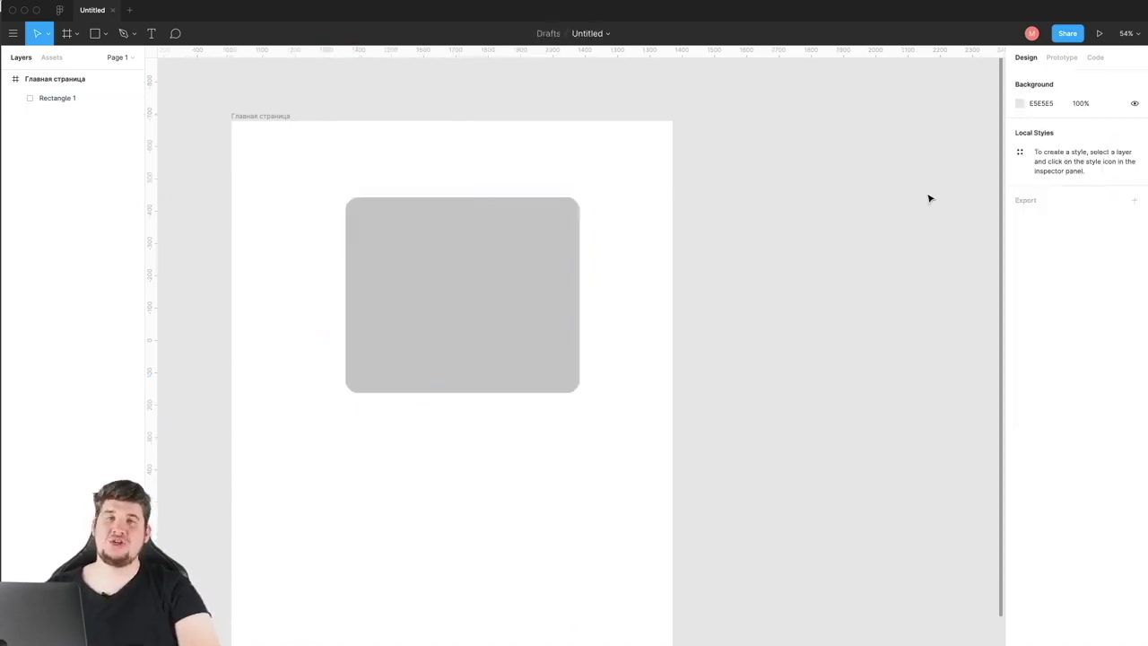
Step: Round Rectangle 1's corners further, enable independent corners, and push the top-right radius to 303
click(573, 265)
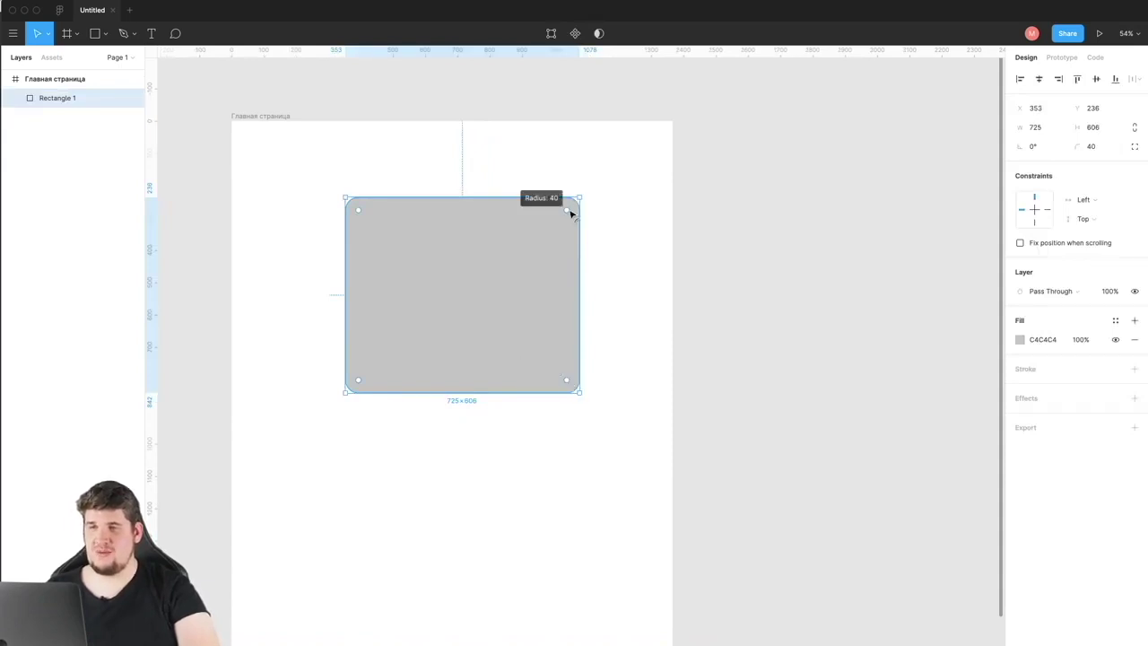
mouse_move(570, 214)
mouse_down()
mouse_move(529, 266)
mouse_move(552, 243)
mouse_up()
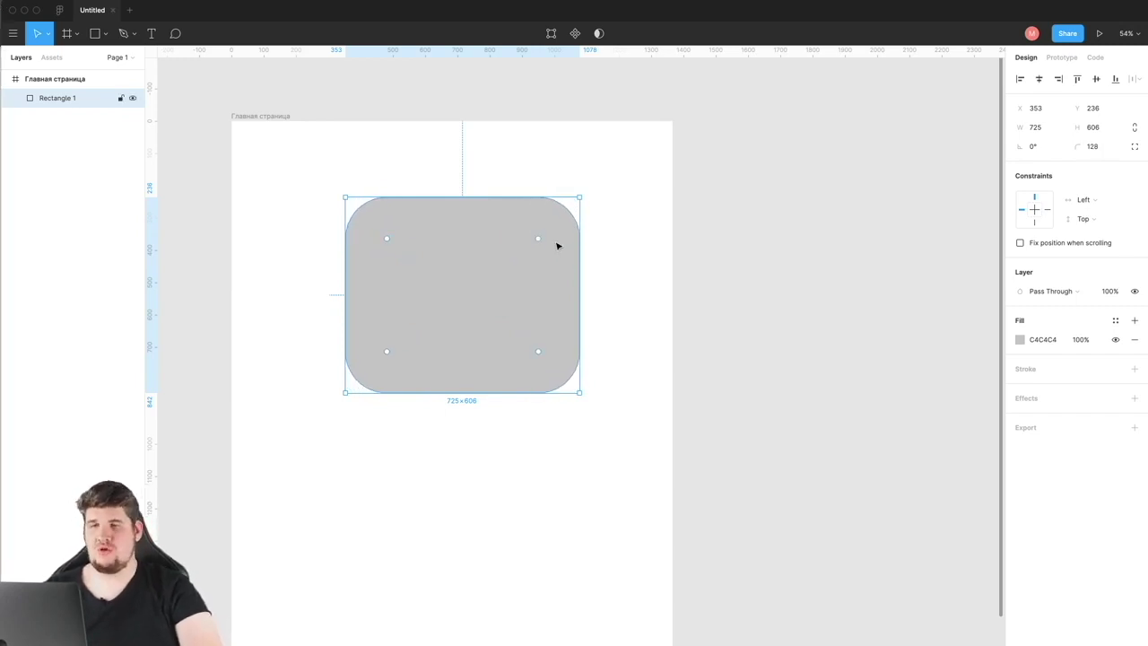
click(1135, 147)
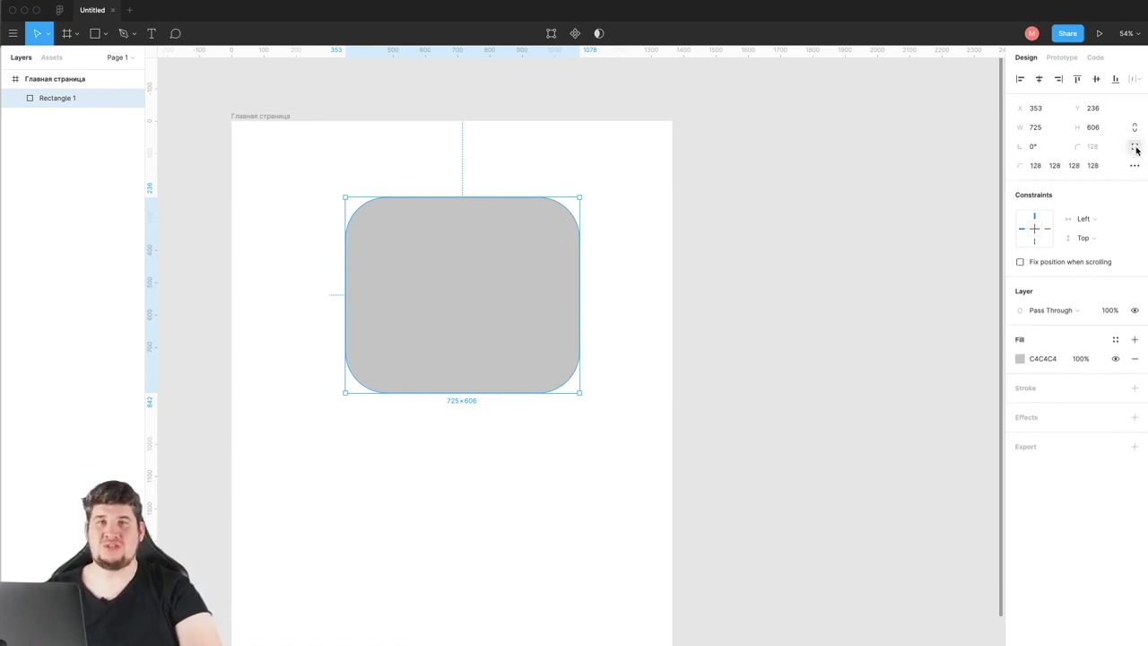
mouse_move(538, 240)
drag(539, 241, 425, 392)
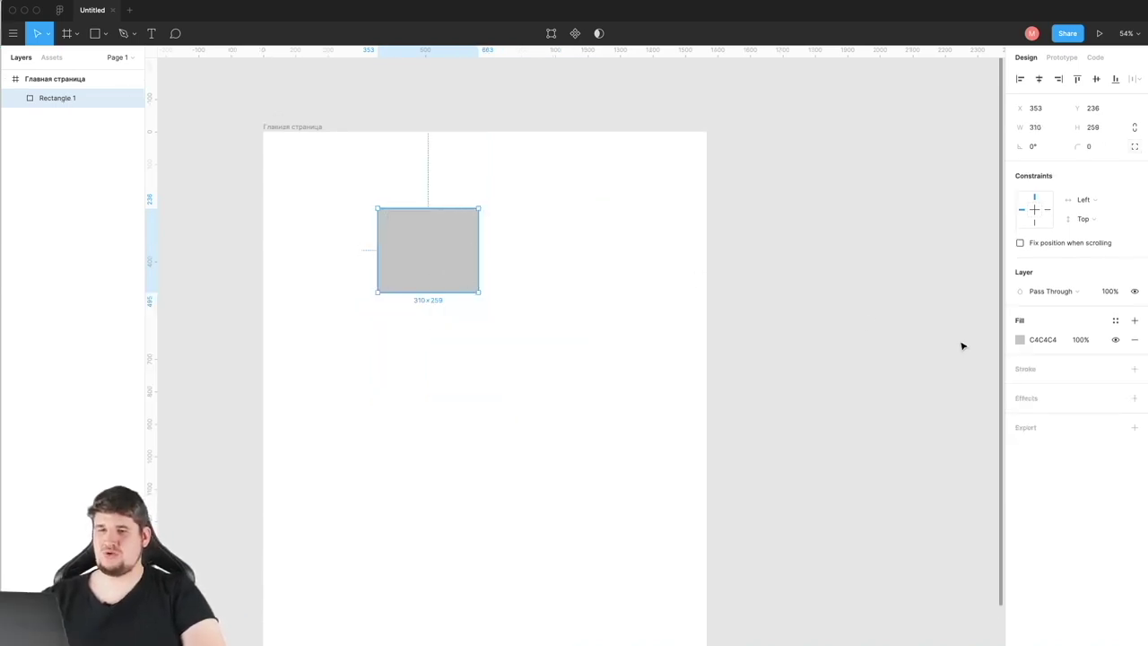
Step: Change Rectangle 1's fill to red CF3C3C at 100% opacity
click(1021, 340)
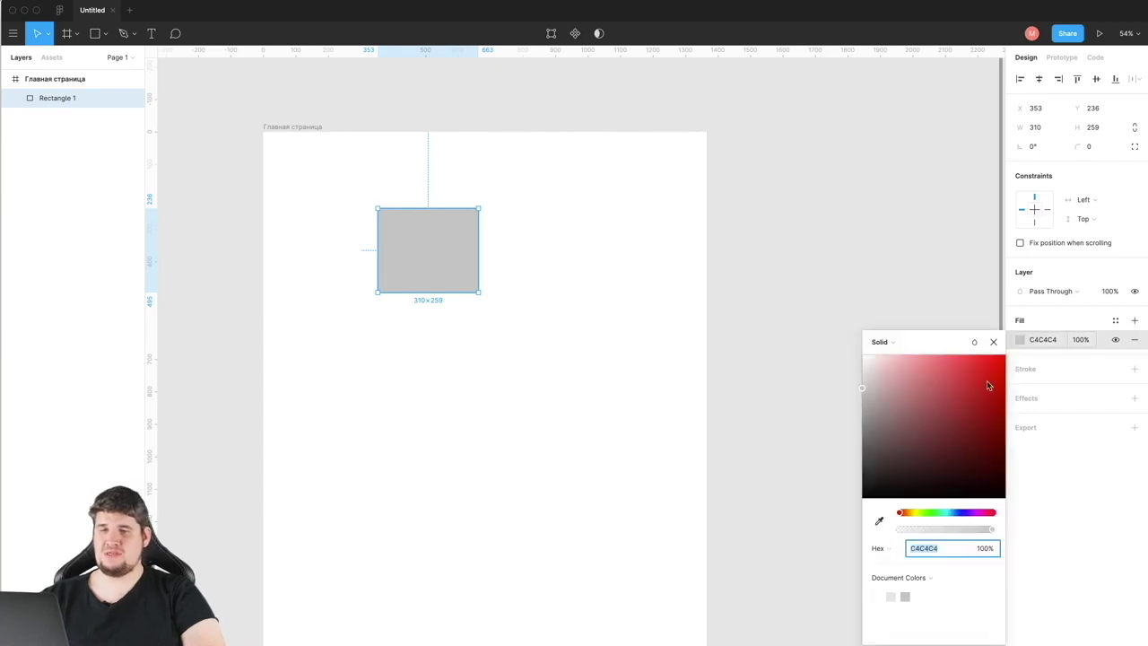
drag(950, 410, 963, 381)
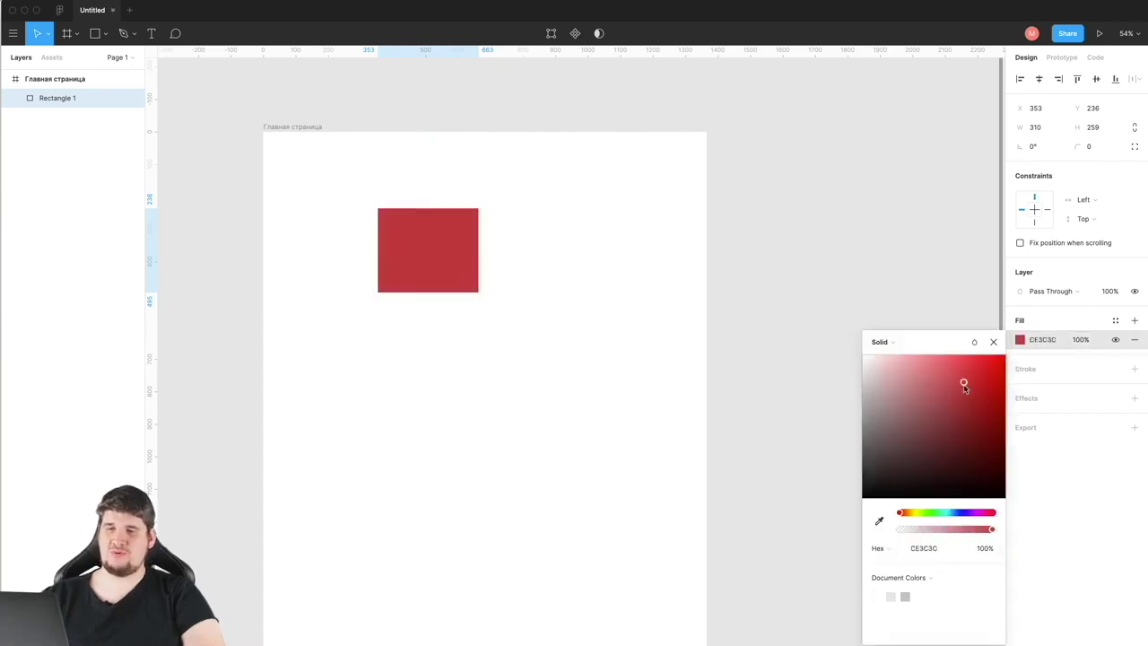
mouse_move(991, 529)
mouse_down()
mouse_move(906, 534)
mouse_move(1002, 531)
mouse_up()
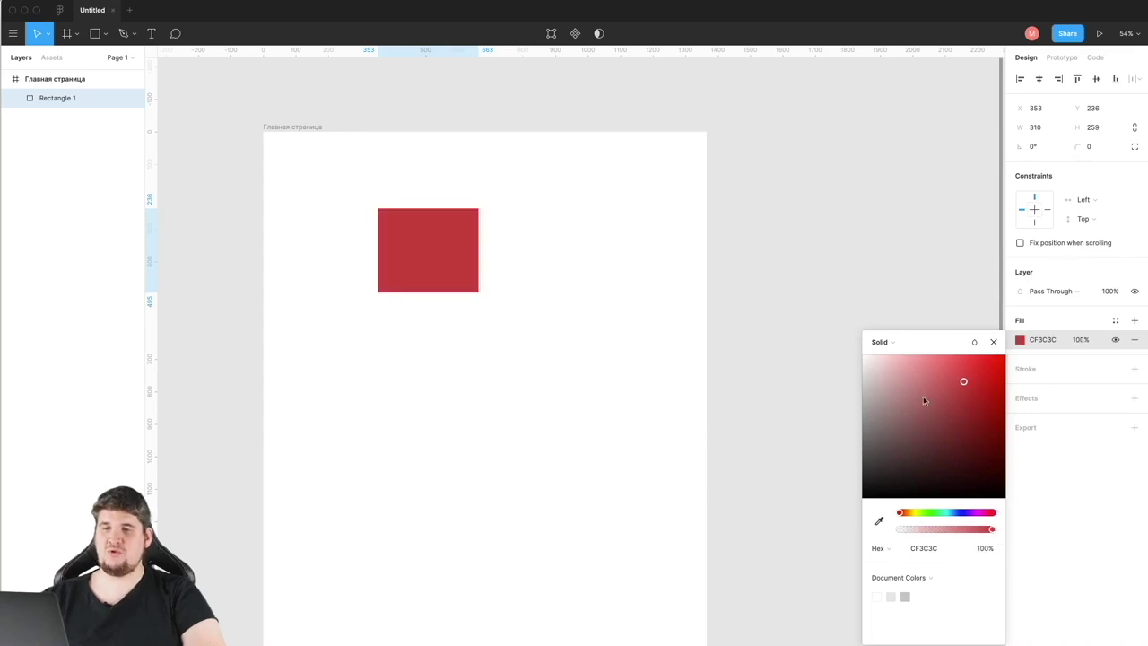
click(888, 344)
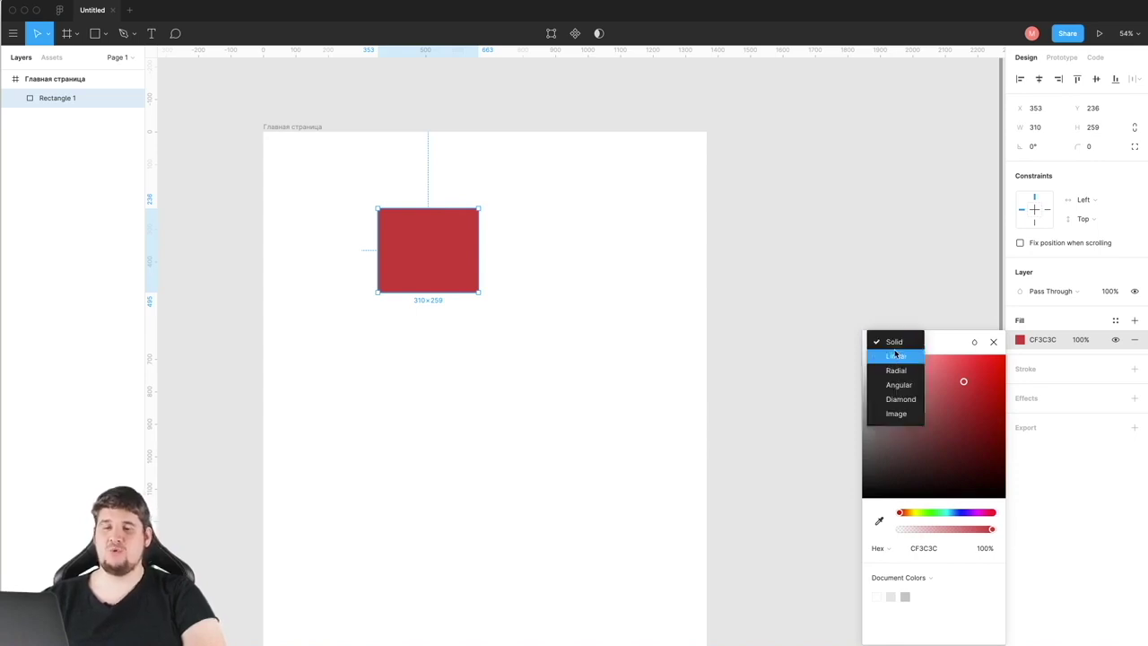
Step: Switch the fill to a linear gradient with a fully opaque yellow FFBD12 end stop
click(895, 355)
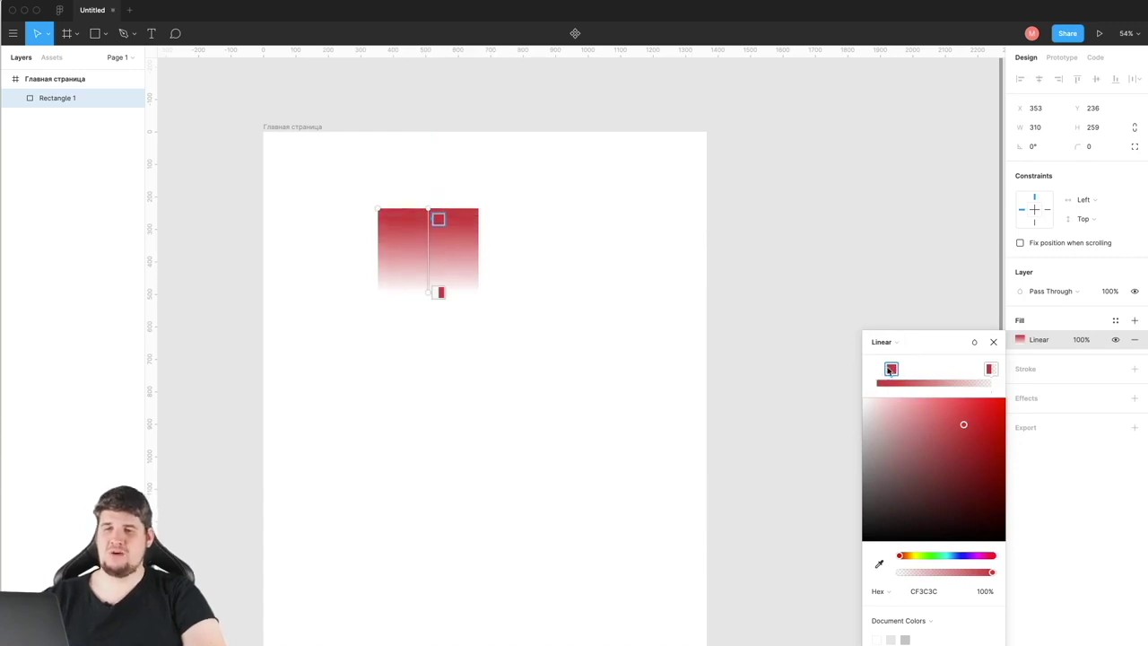
click(986, 368)
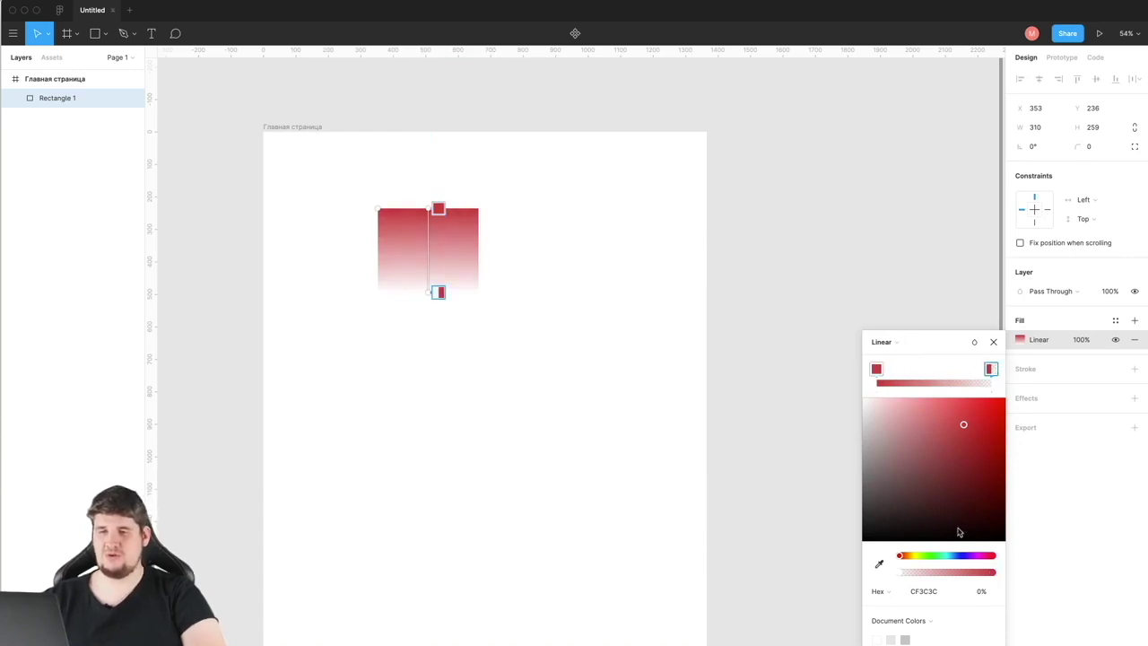
click(907, 555)
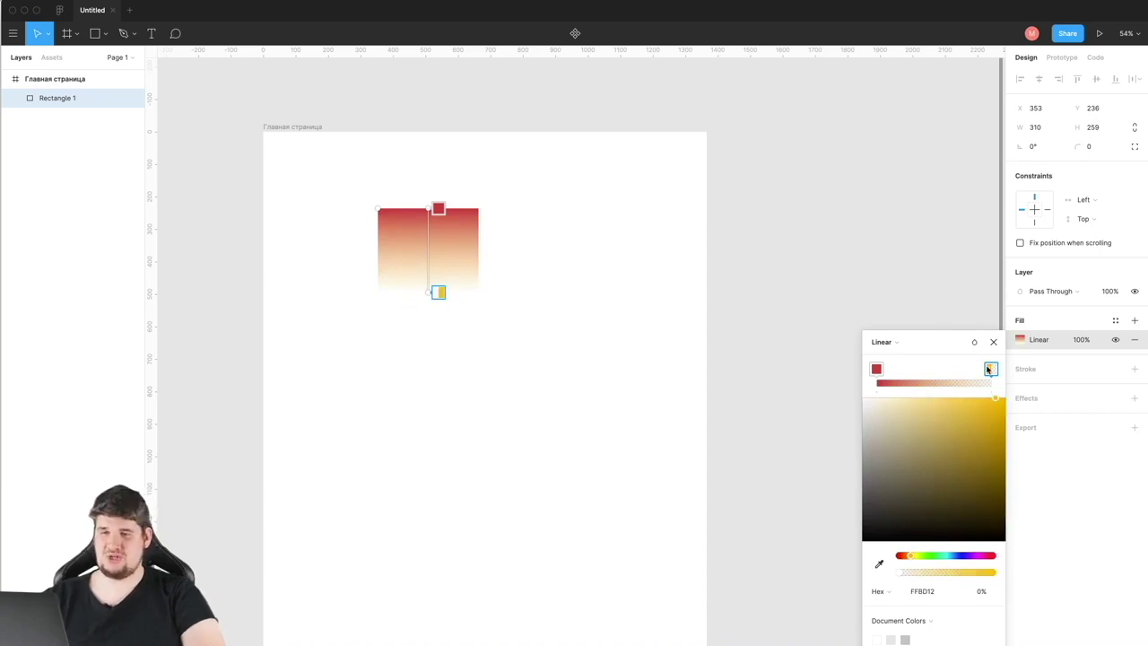
drag(901, 572, 1025, 579)
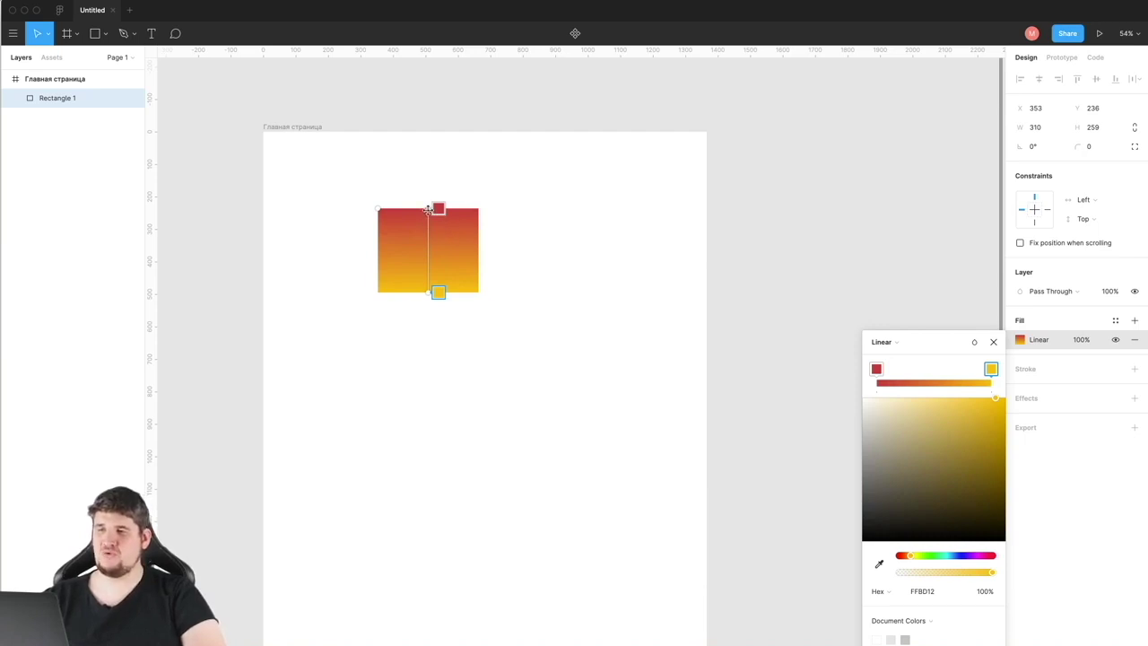
Step: Angle the red-to-yellow gradient diagonally, adding then deleting a purple middle stop
drag(429, 208, 375, 168)
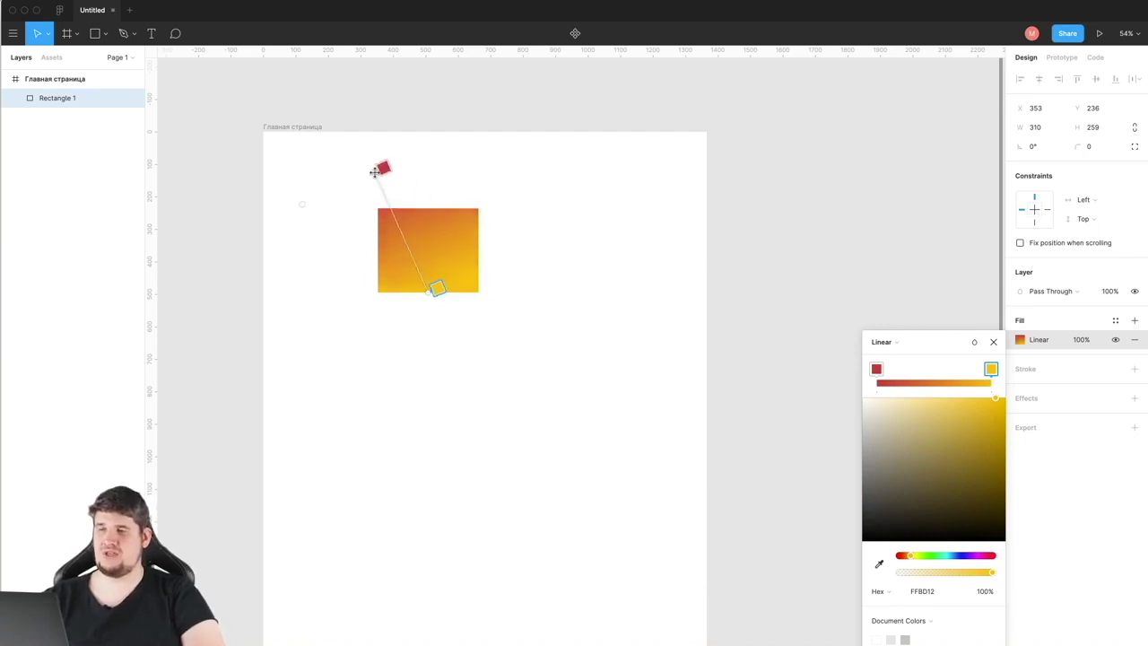
drag(426, 296, 450, 262)
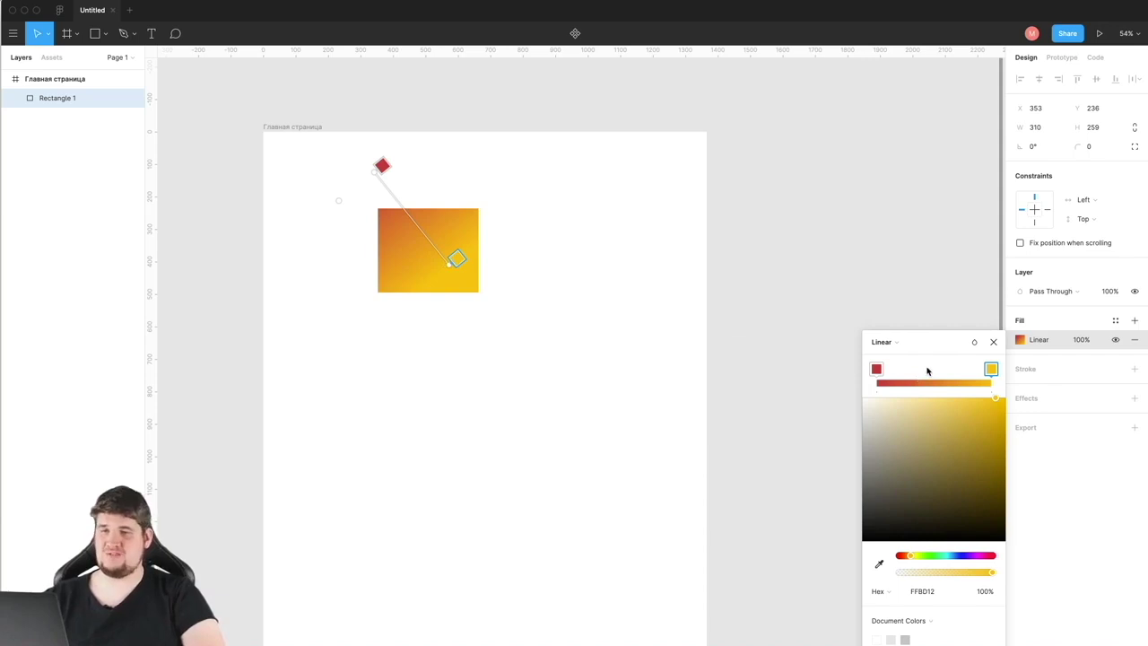
click(927, 370)
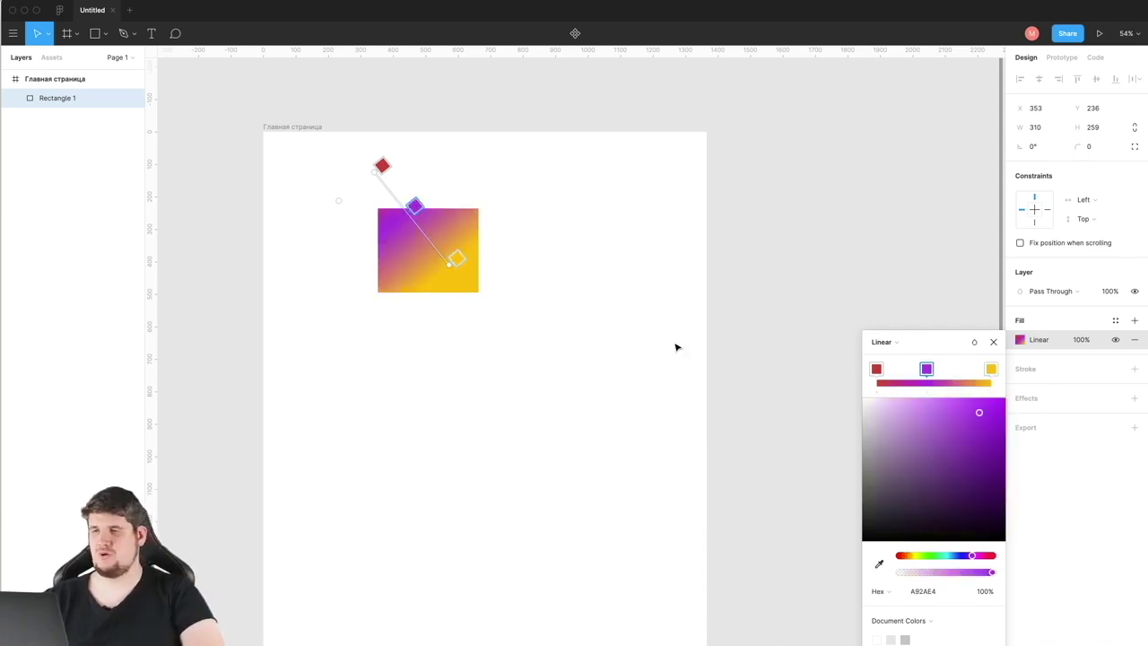
drag(413, 206, 438, 243)
drag(380, 170, 405, 202)
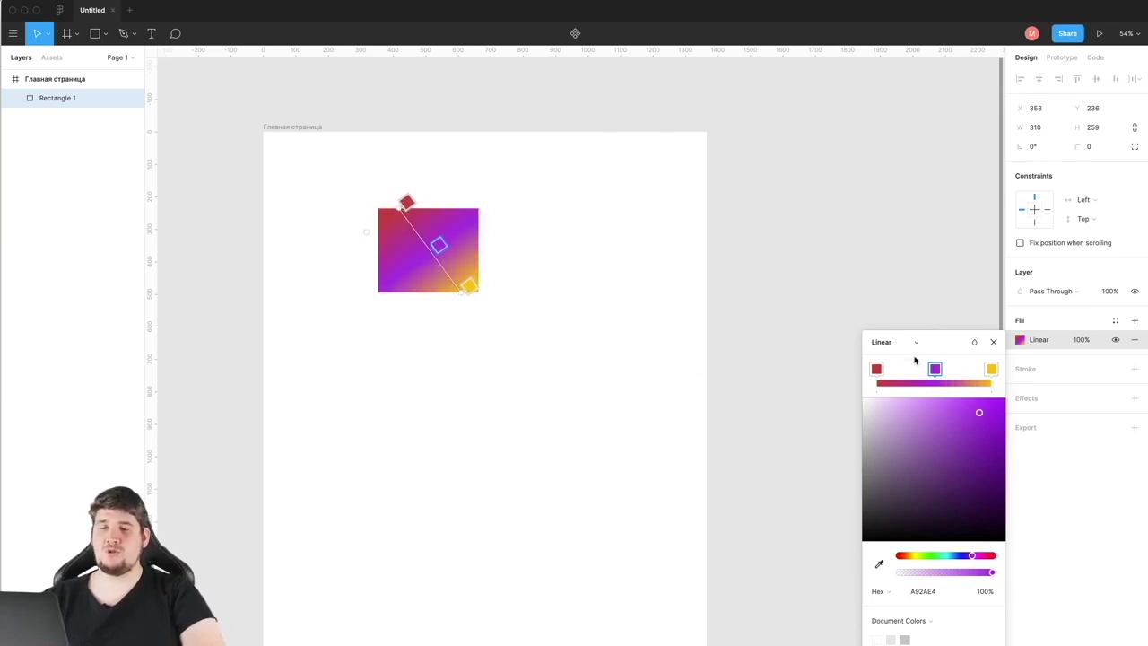
key(Delete)
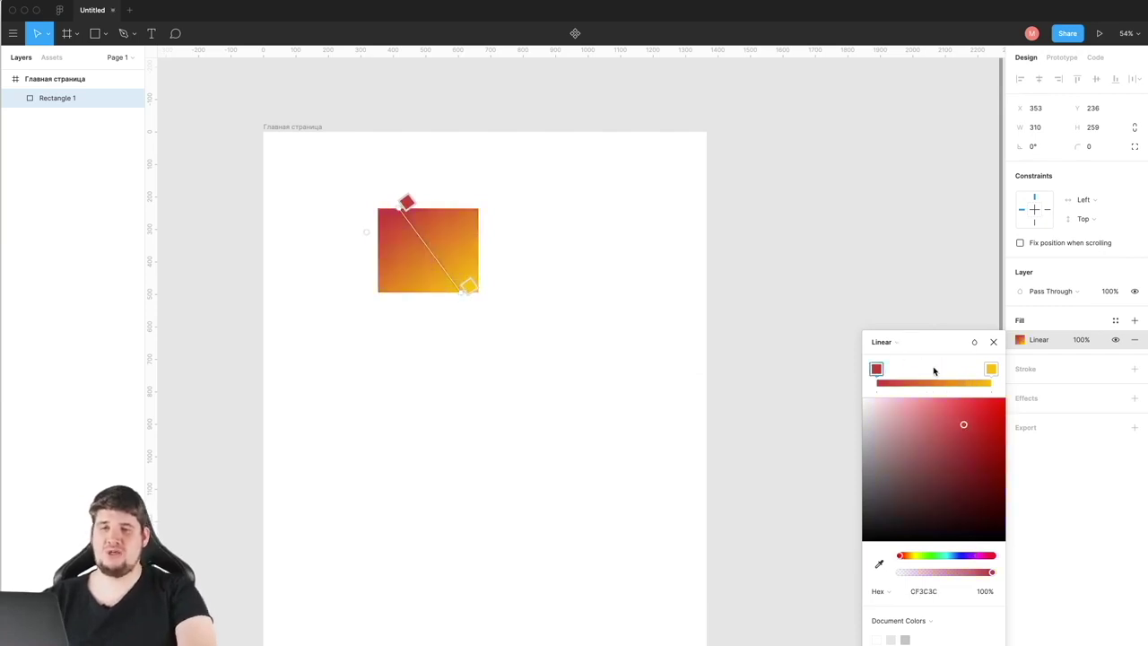
click(891, 349)
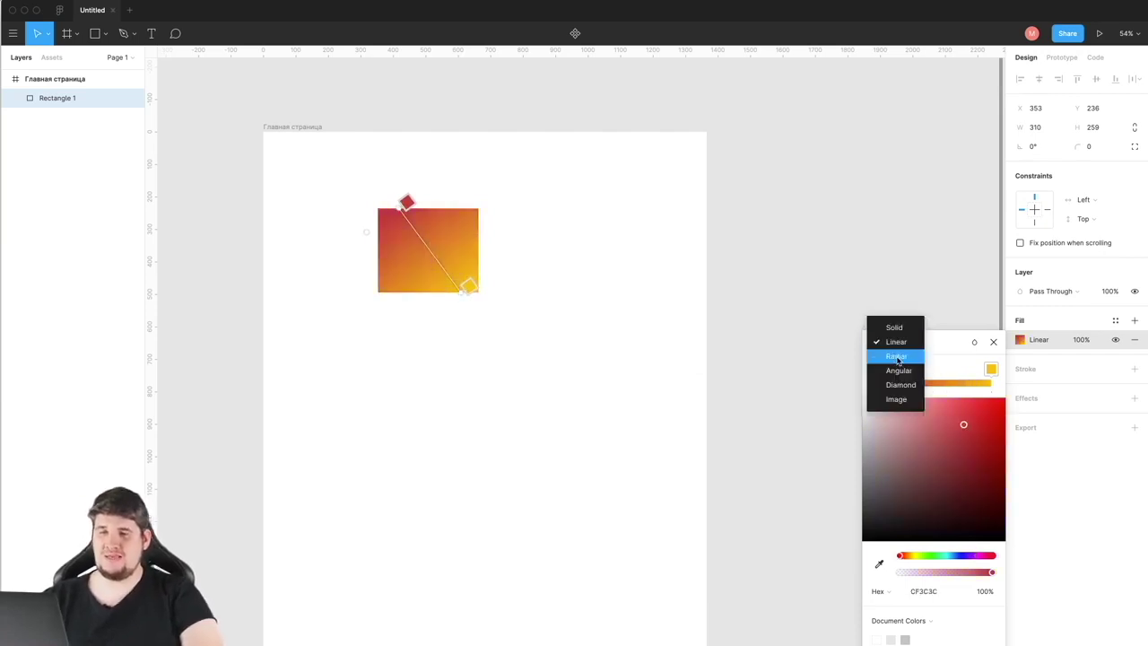
Step: Try a radial gradient fill, stretching it and repositioning its centre
click(896, 358)
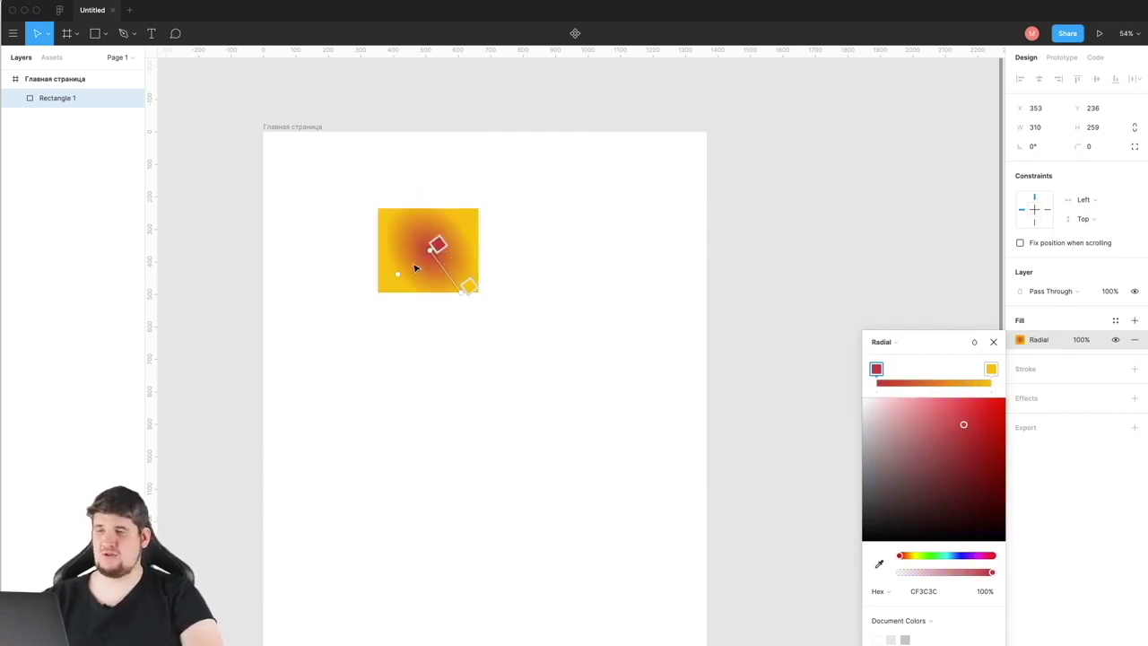
drag(397, 274, 363, 300)
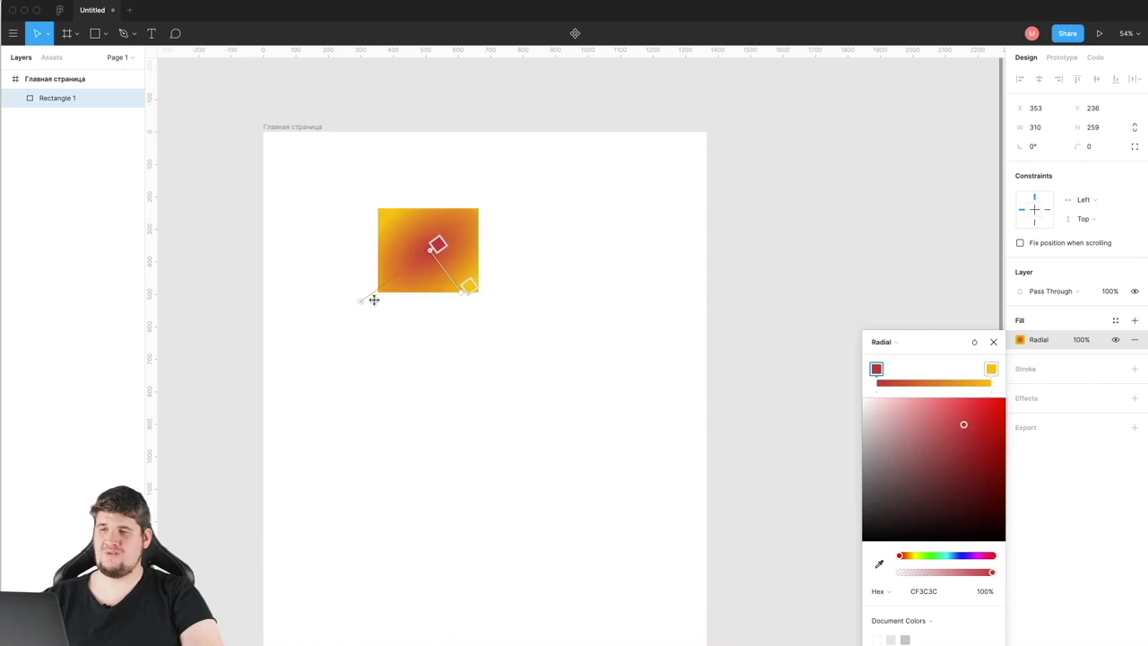
drag(436, 245, 484, 328)
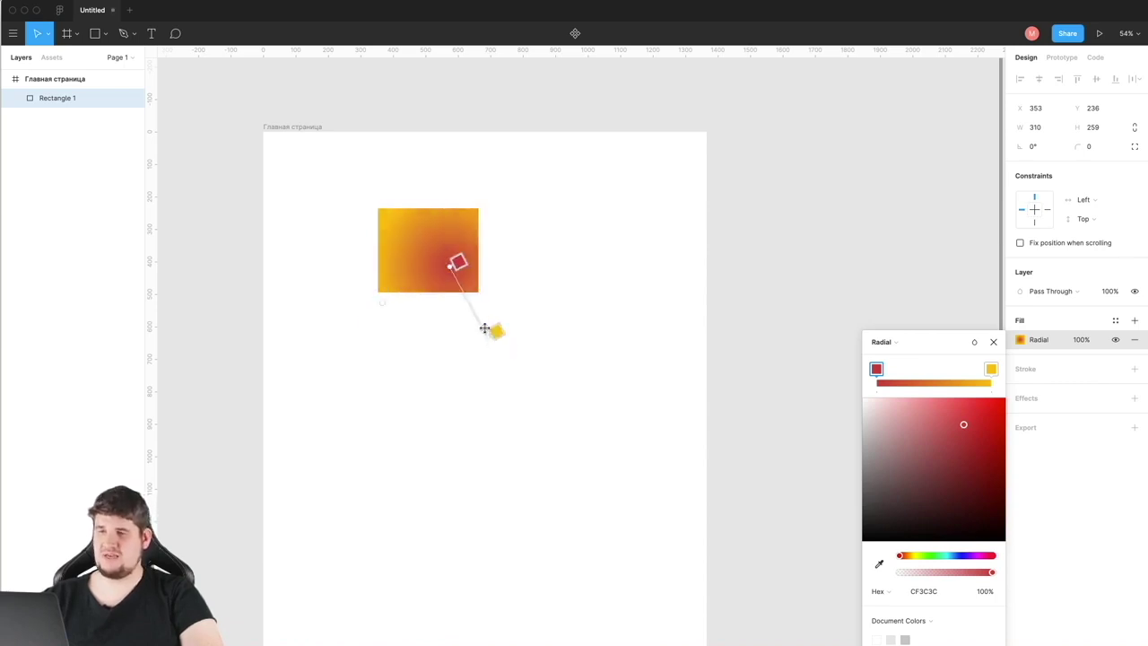
drag(456, 260, 461, 266)
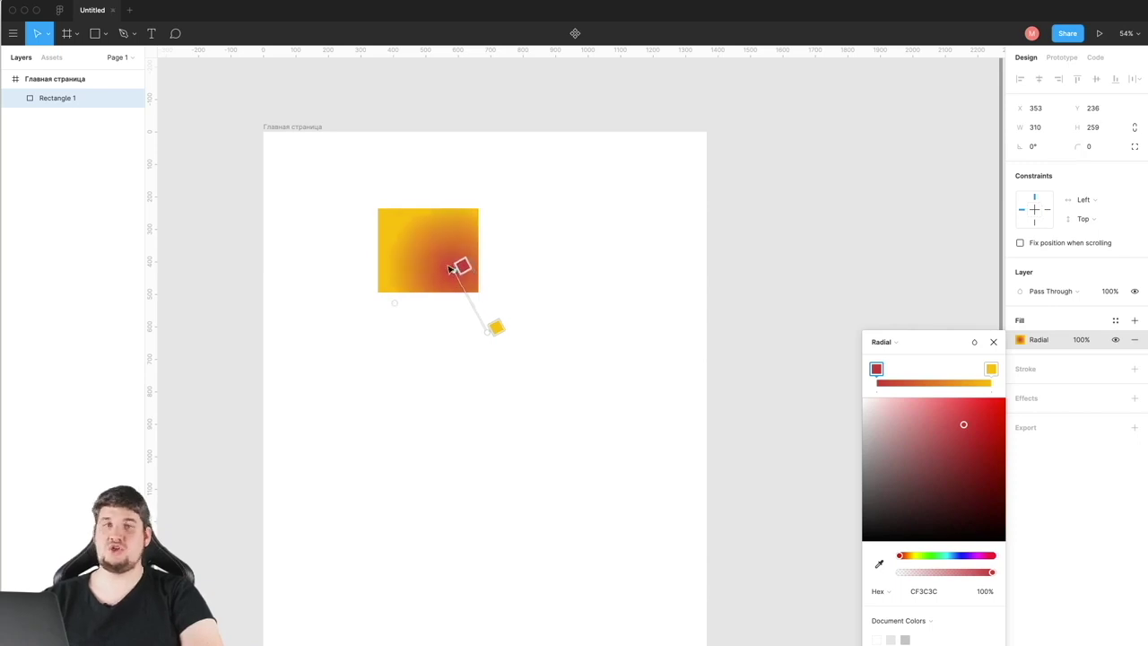
Step: Cycle through angular, diamond and image fill types, then remove the fill
click(886, 342)
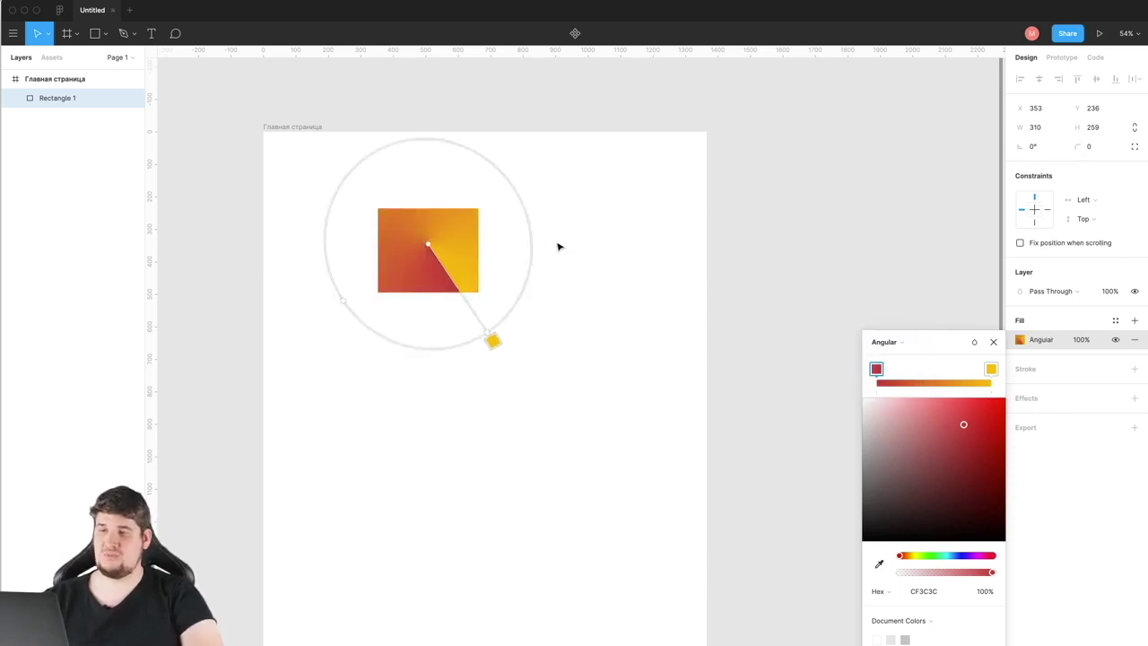
click(884, 341)
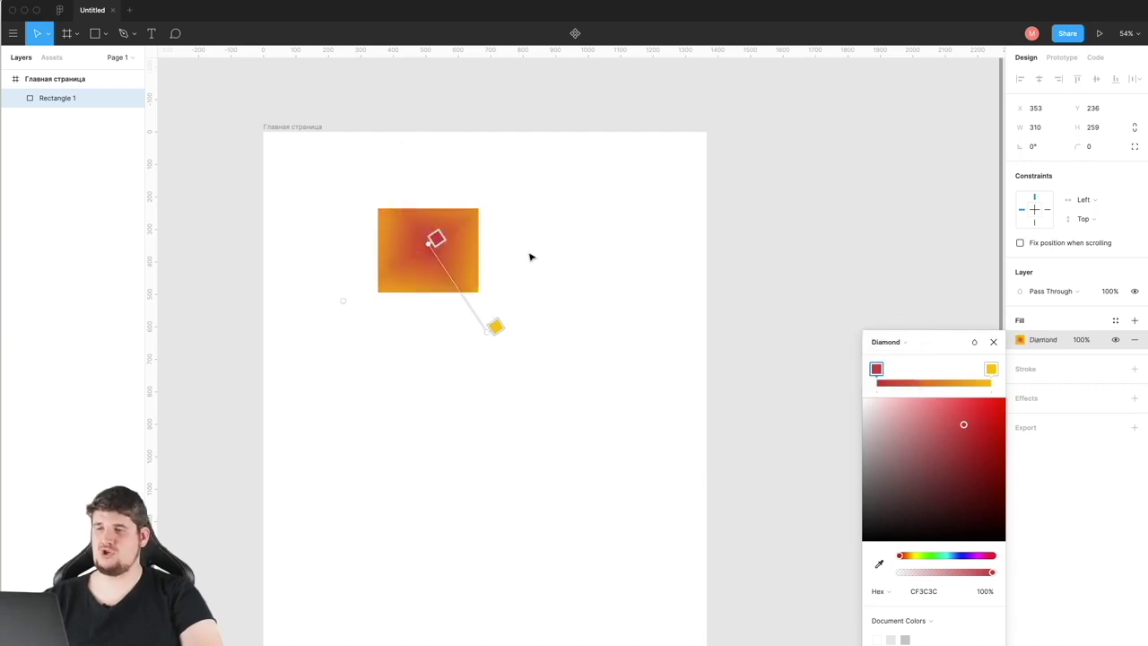
click(885, 342)
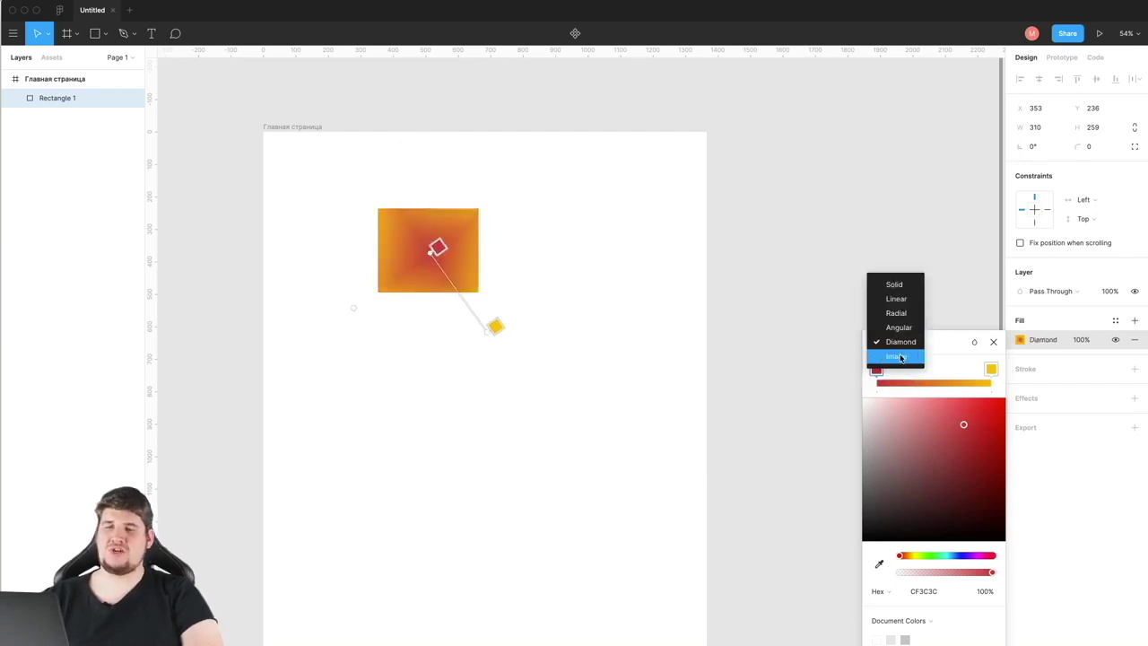
click(898, 356)
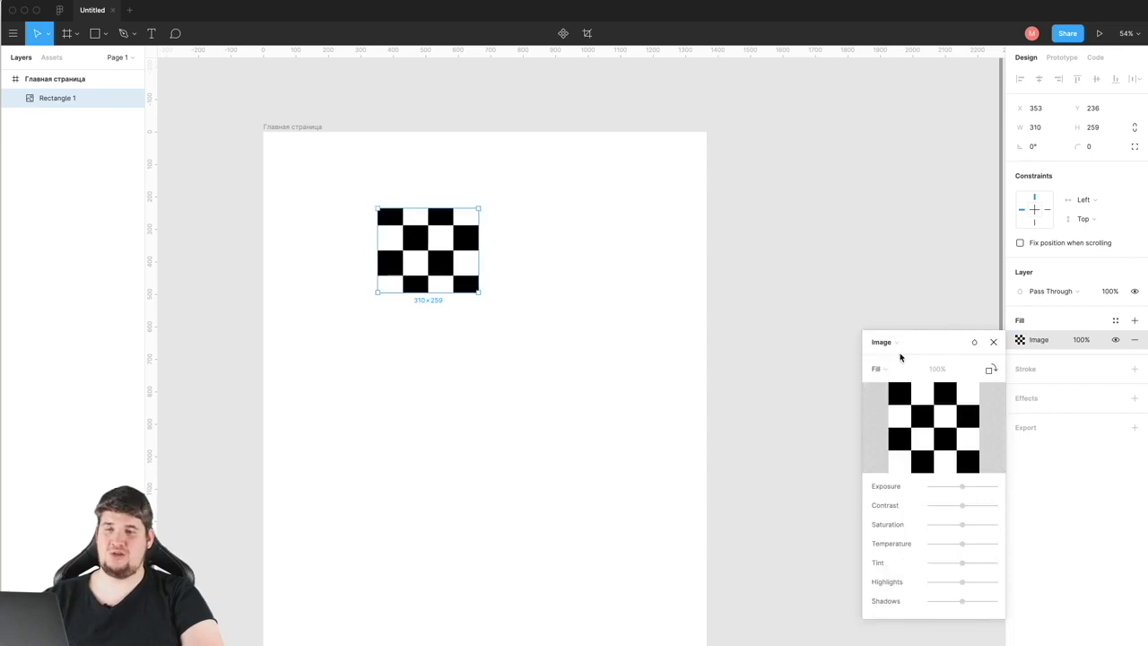
click(1134, 343)
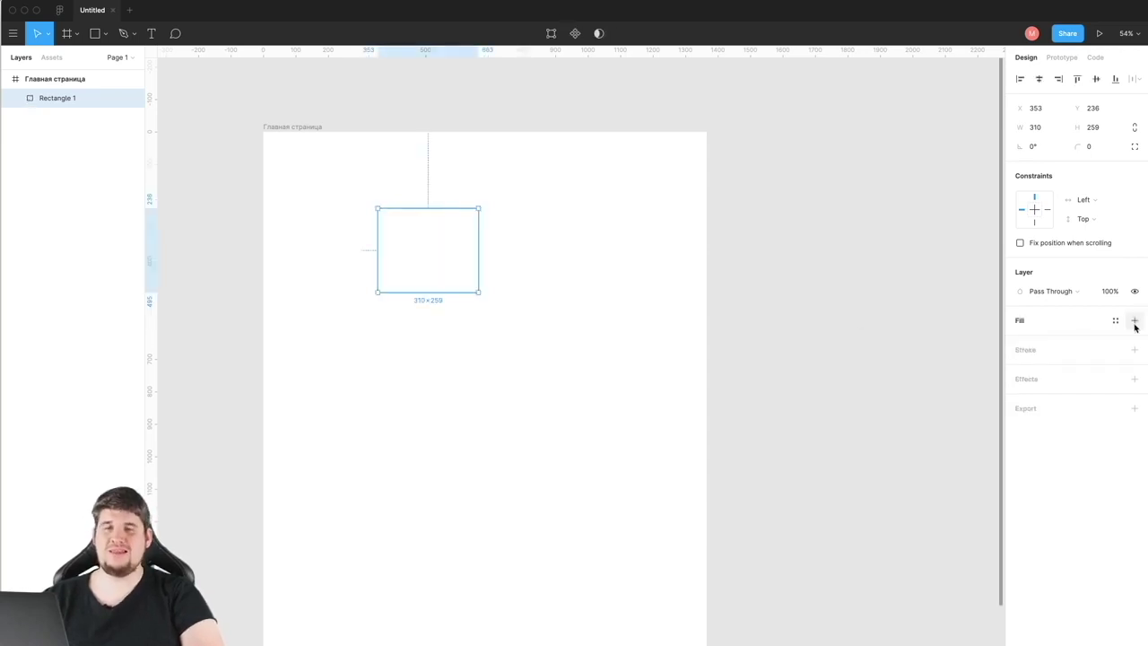
Step: Add a grey C4C4C4 fill, stack a linear gradient layer on it, then remove that layer
click(1134, 322)
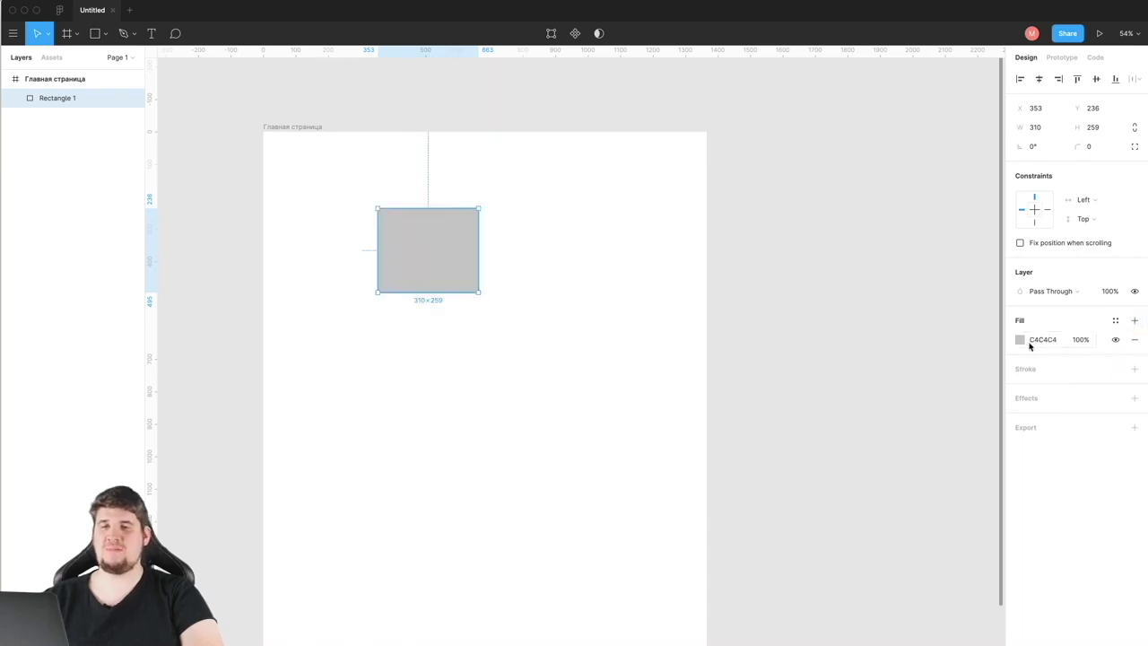
click(1133, 321)
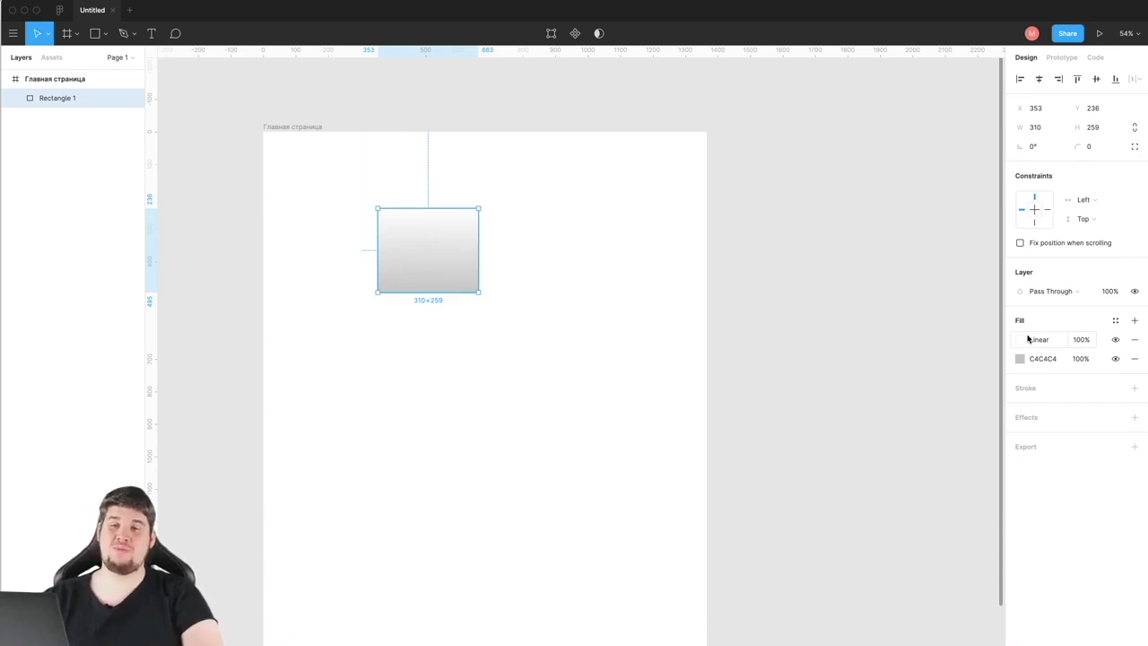
click(1134, 339)
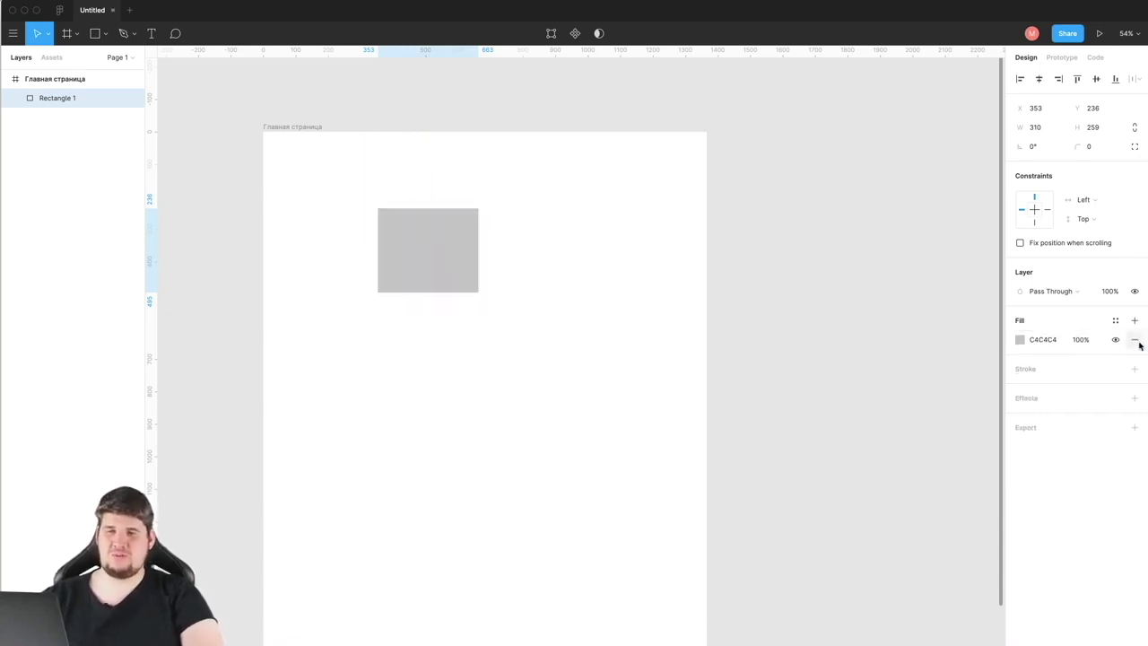
Step: Add a black 27-thick border to the rectangle, centred on its edge after trying Outside
click(1022, 366)
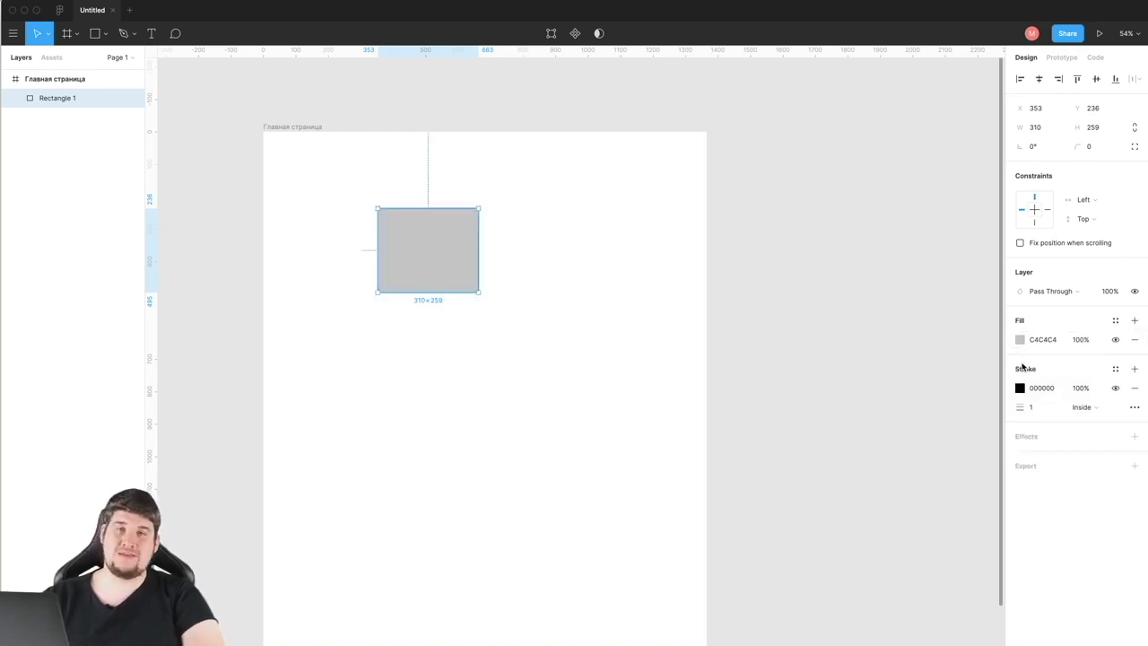
drag(1022, 409, 1051, 411)
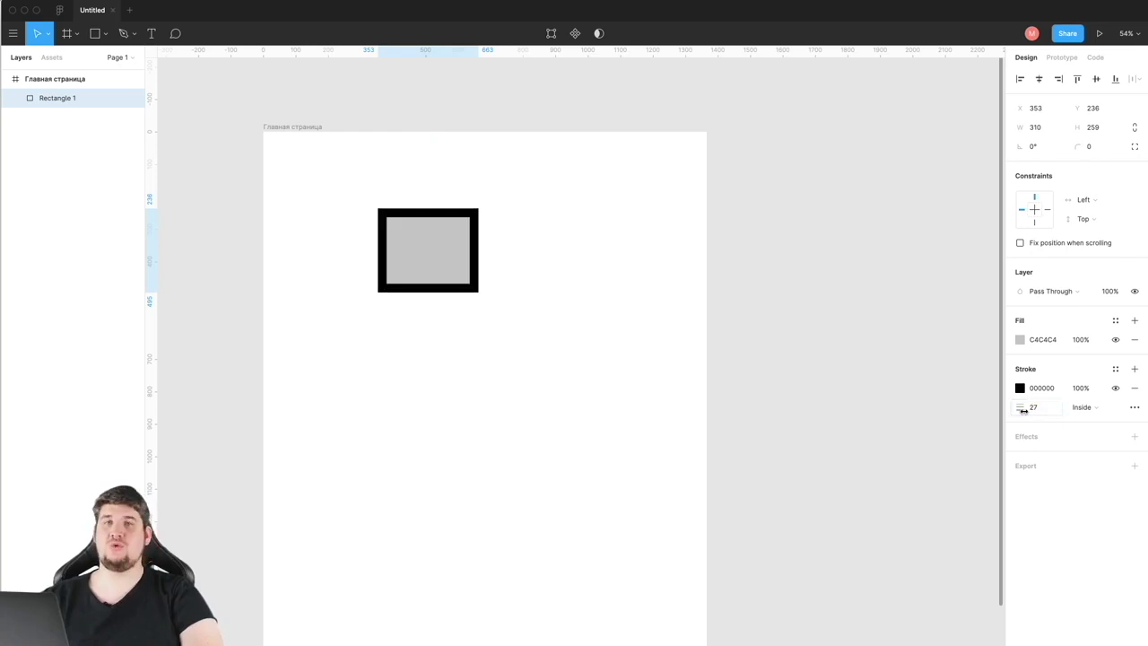
click(1084, 411)
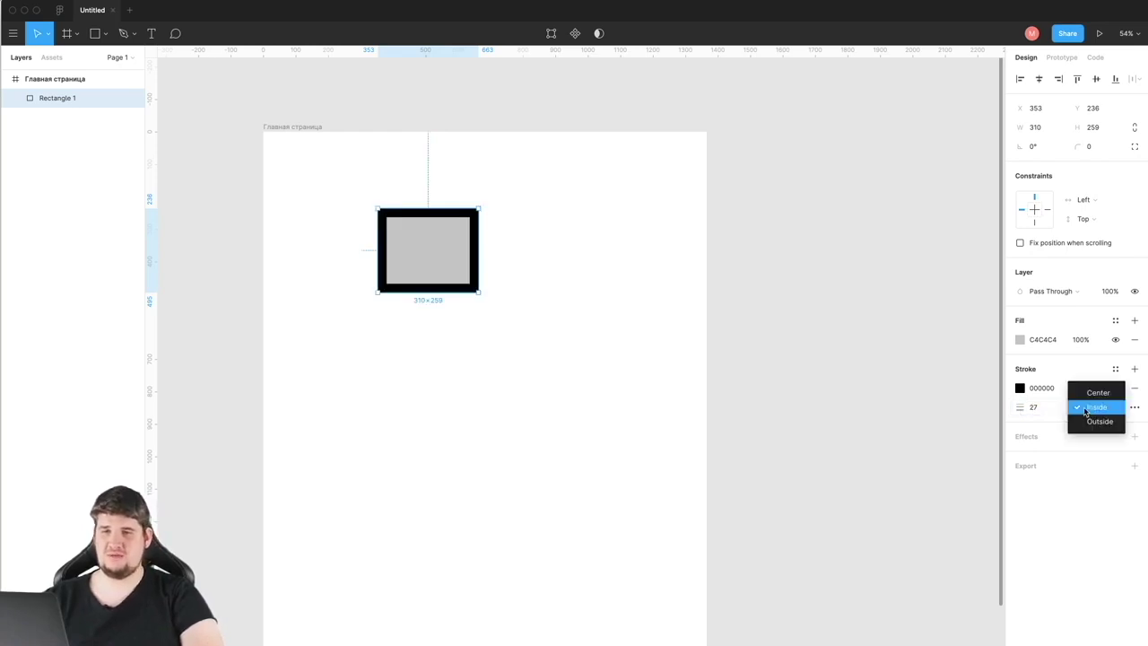
click(1098, 421)
click(1086, 408)
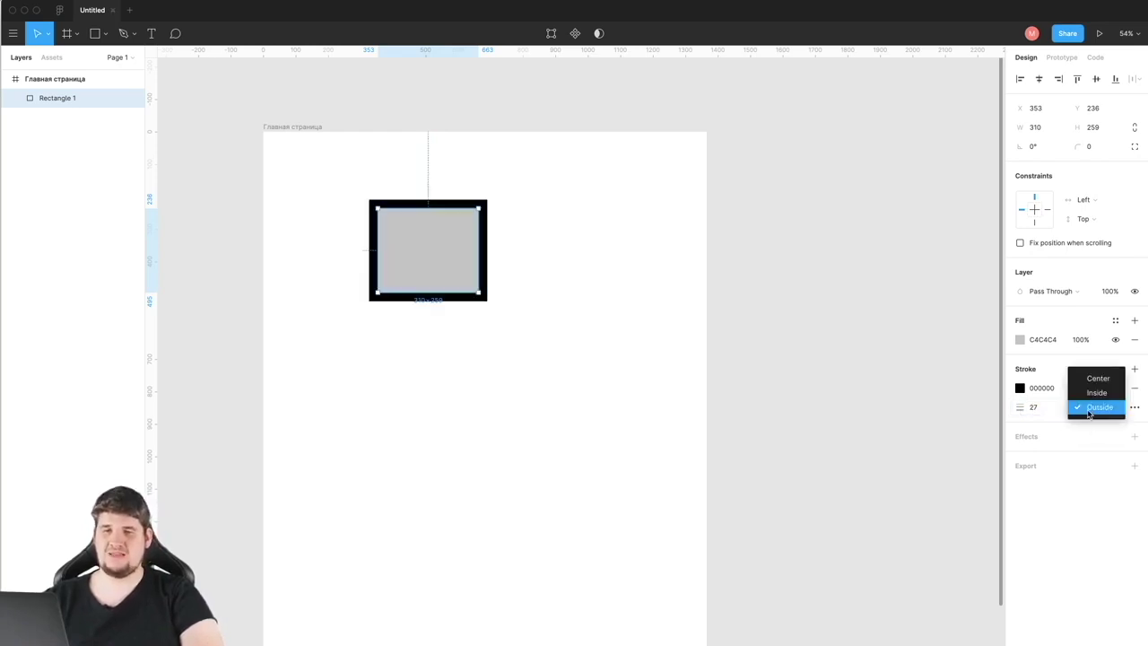
click(1098, 383)
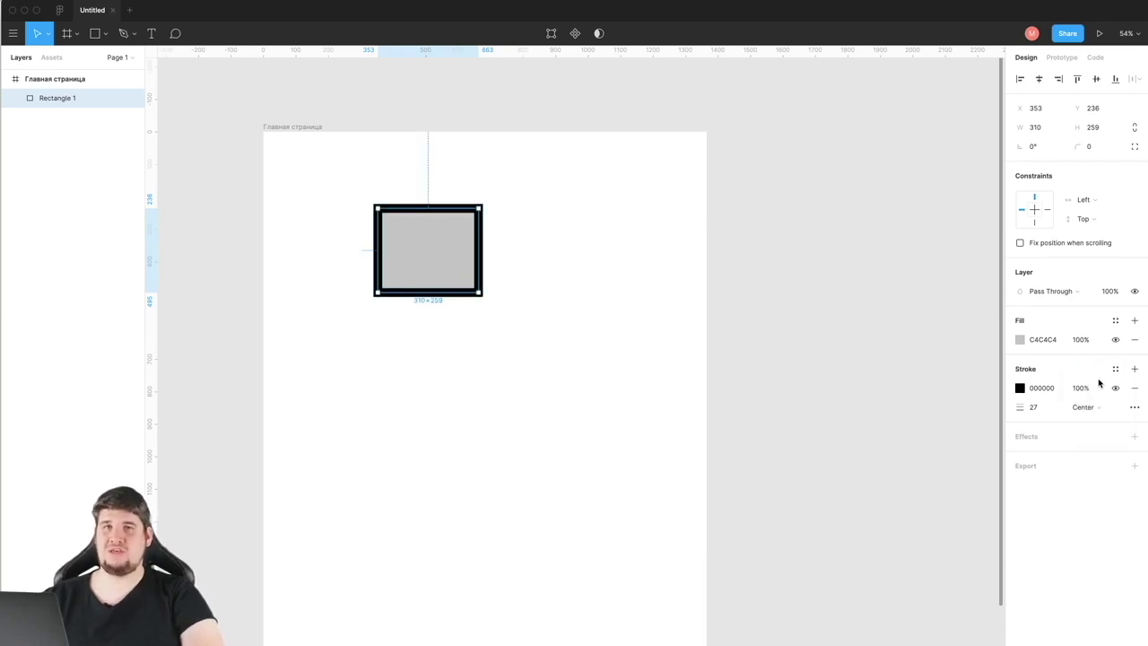
Step: Lower the border opacity to 10%, then reselect the rectangle
click(1082, 387)
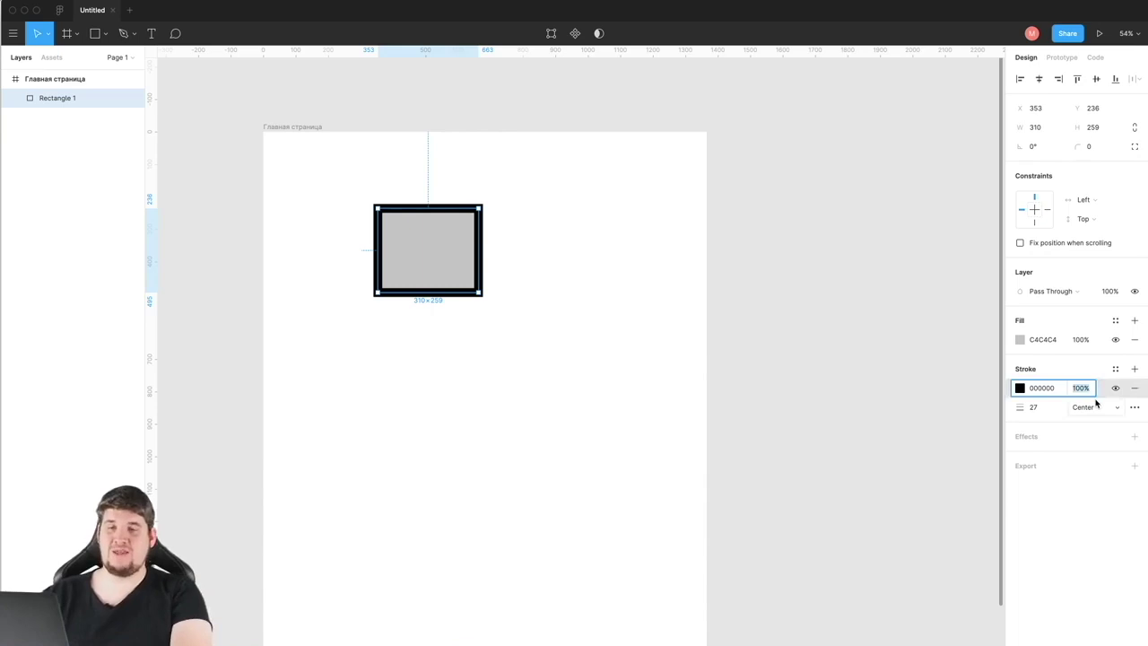
text(10)
key(Return)
click(579, 326)
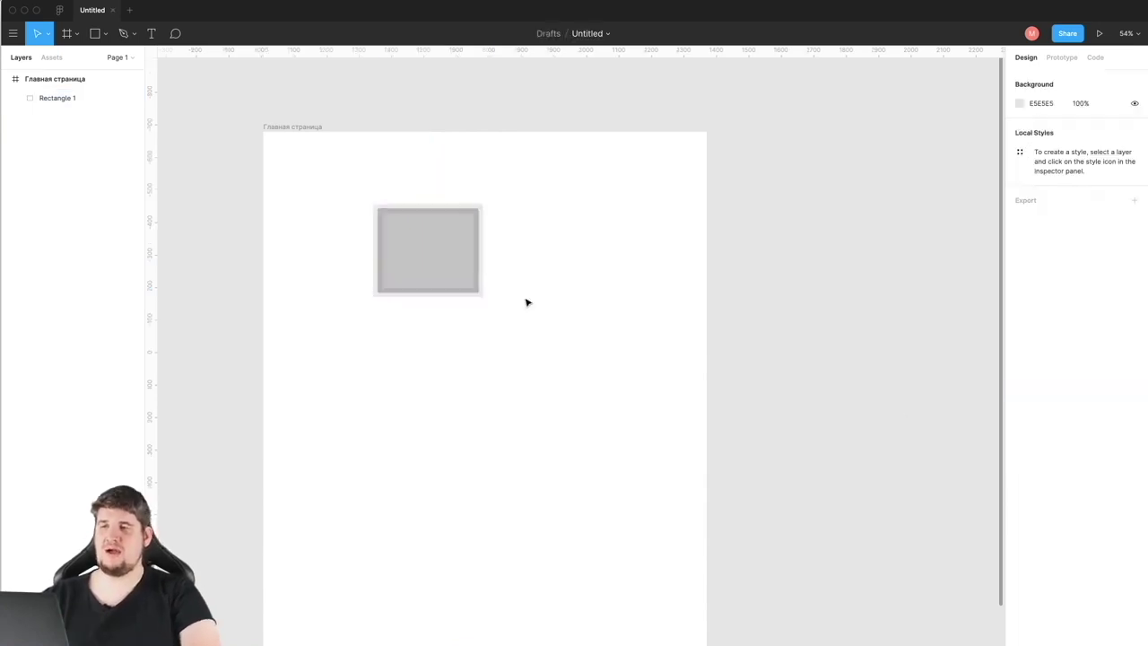
scroll(520, 253, up, 5)
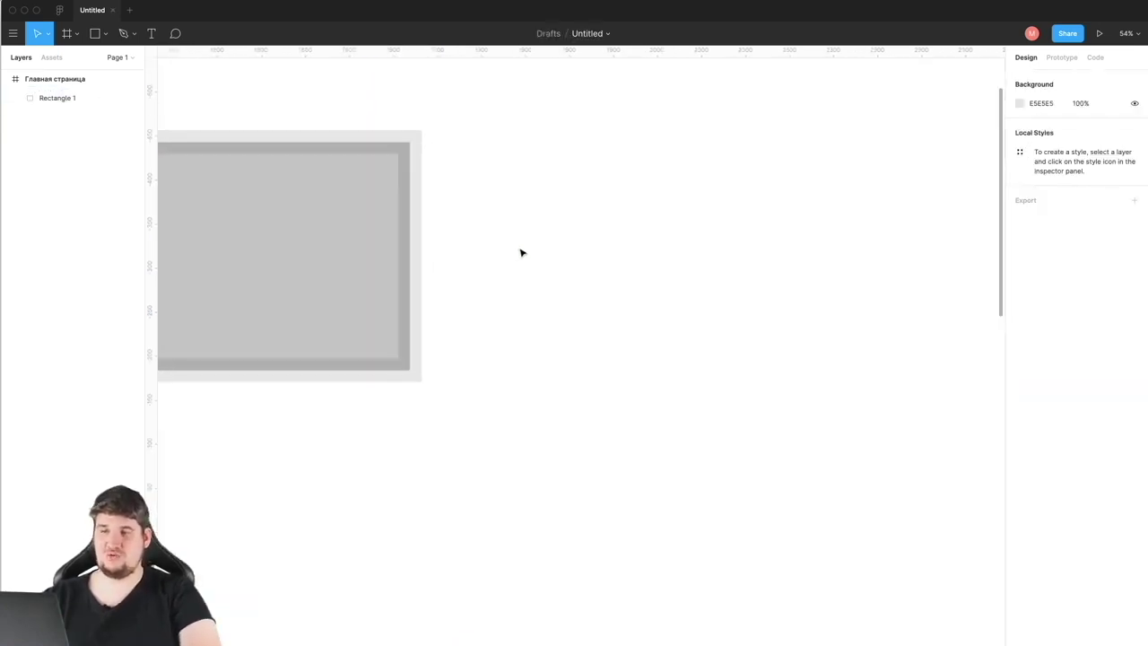
key(Tab)
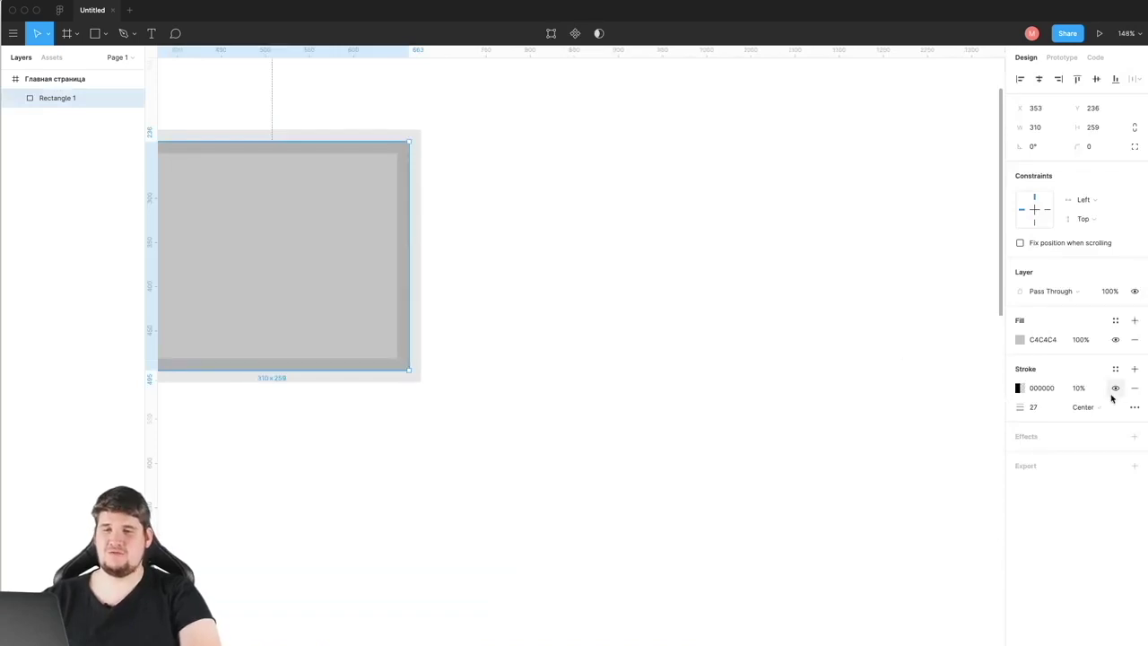
click(1134, 407)
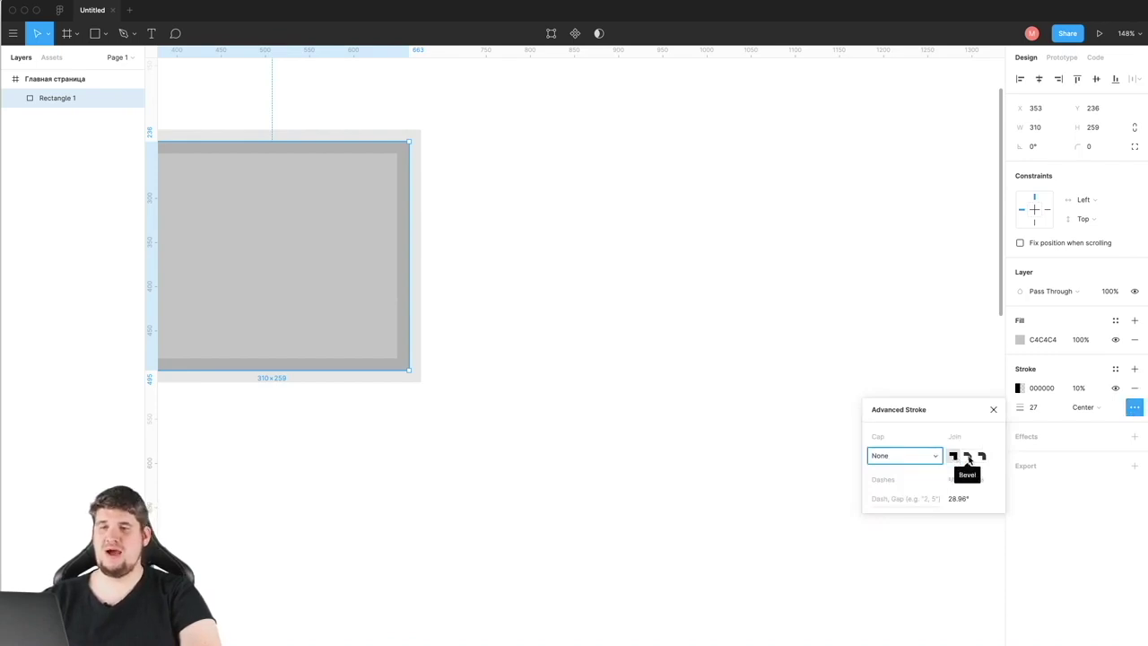
Step: Try Bevel, Round and Miter border joins, then delete the rectangle's border
click(967, 457)
click(981, 457)
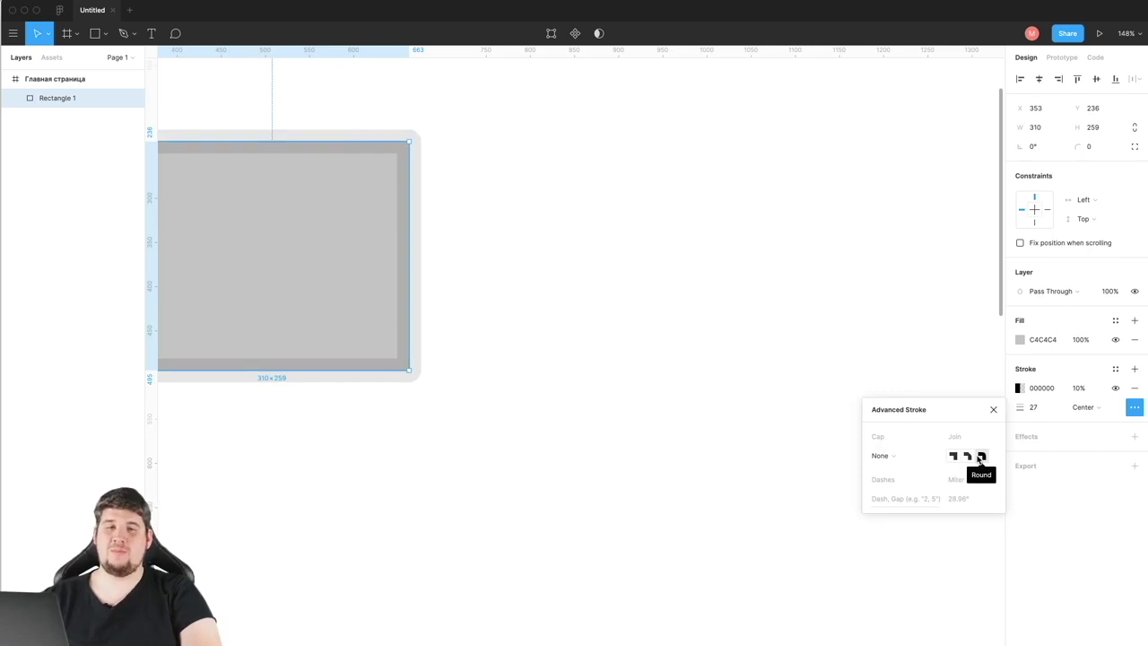
click(952, 458)
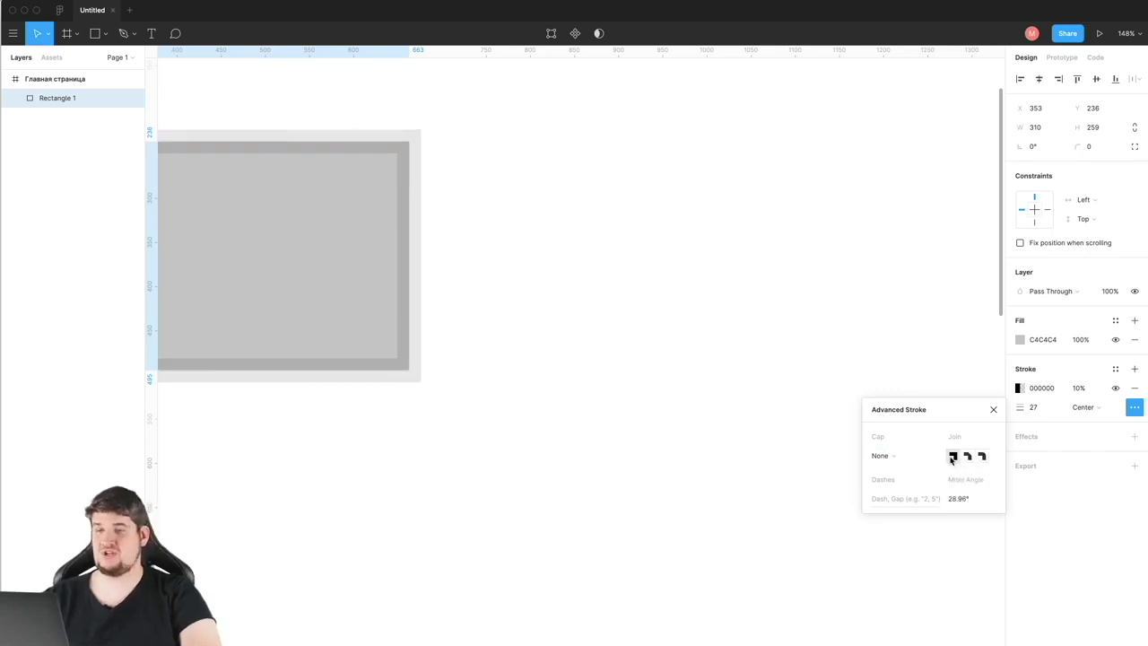
click(992, 409)
click(1134, 387)
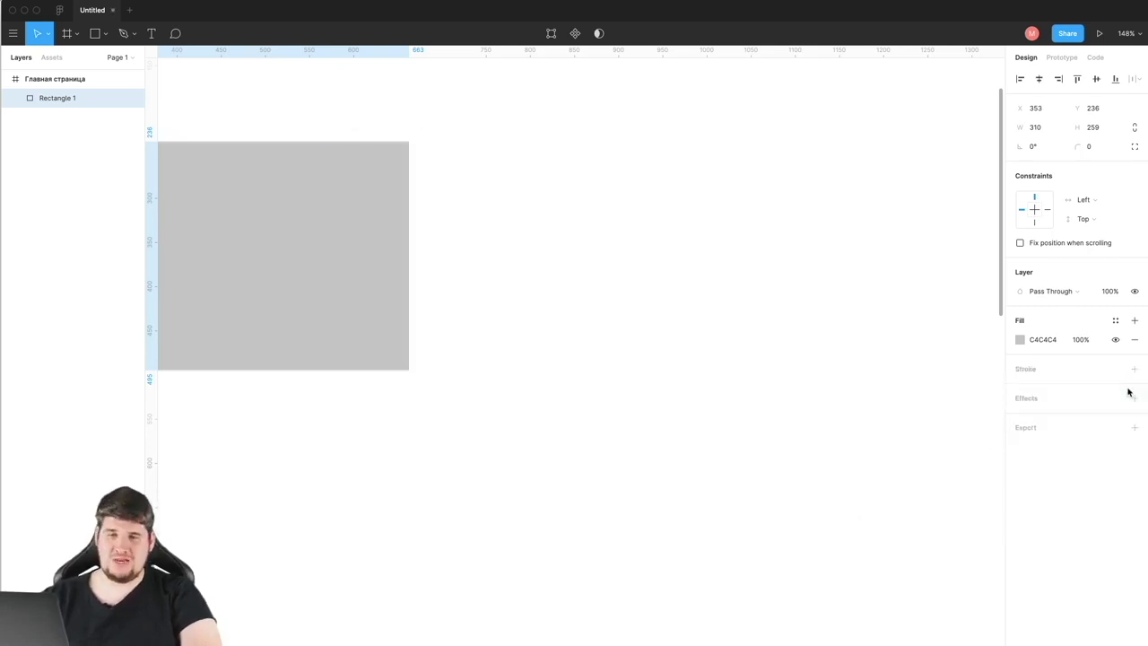
Step: Add a drop shadow with blur 64, Y offset 54 and 100% opacity
click(1032, 404)
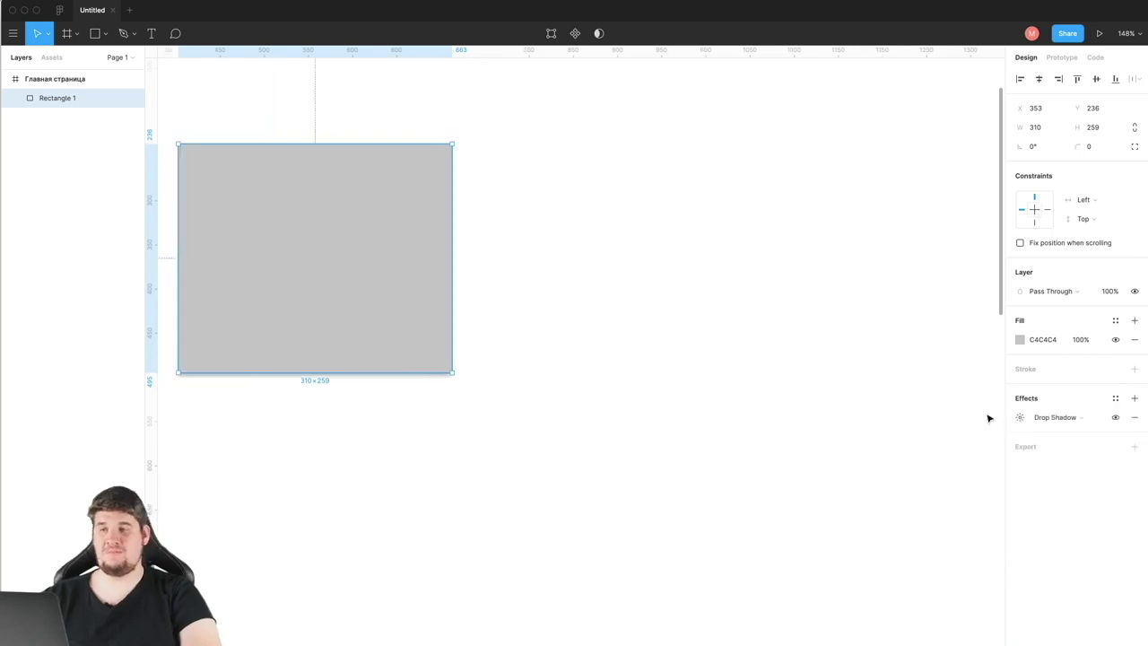
click(1021, 417)
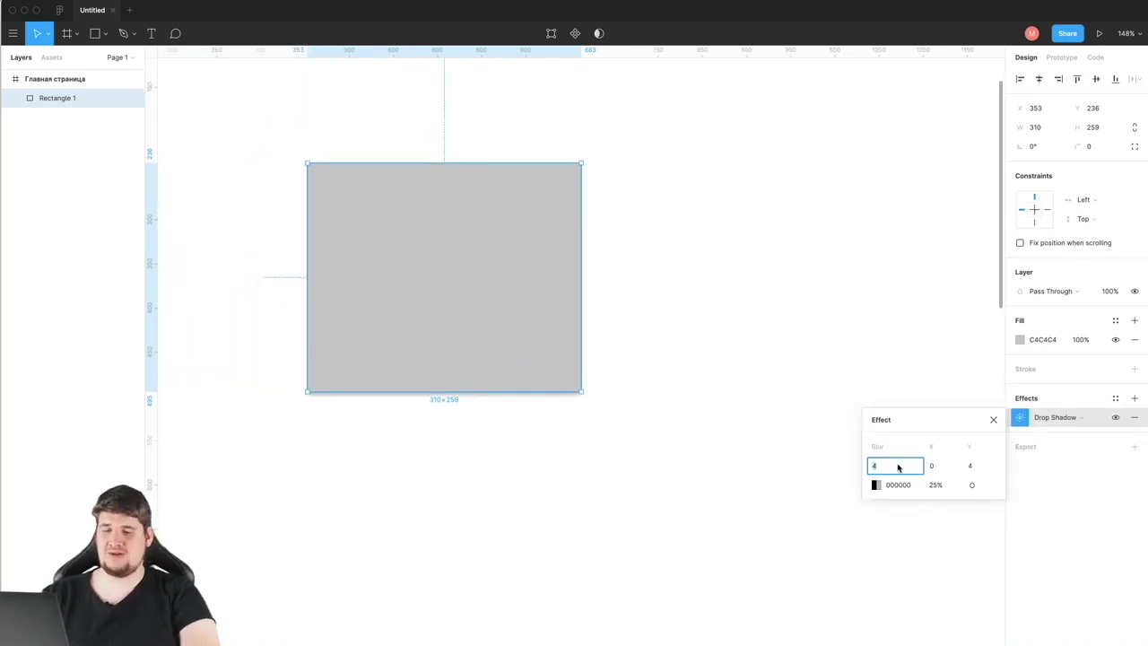
key(shift+Up)
key(shift+Up)
key(shift+Up)
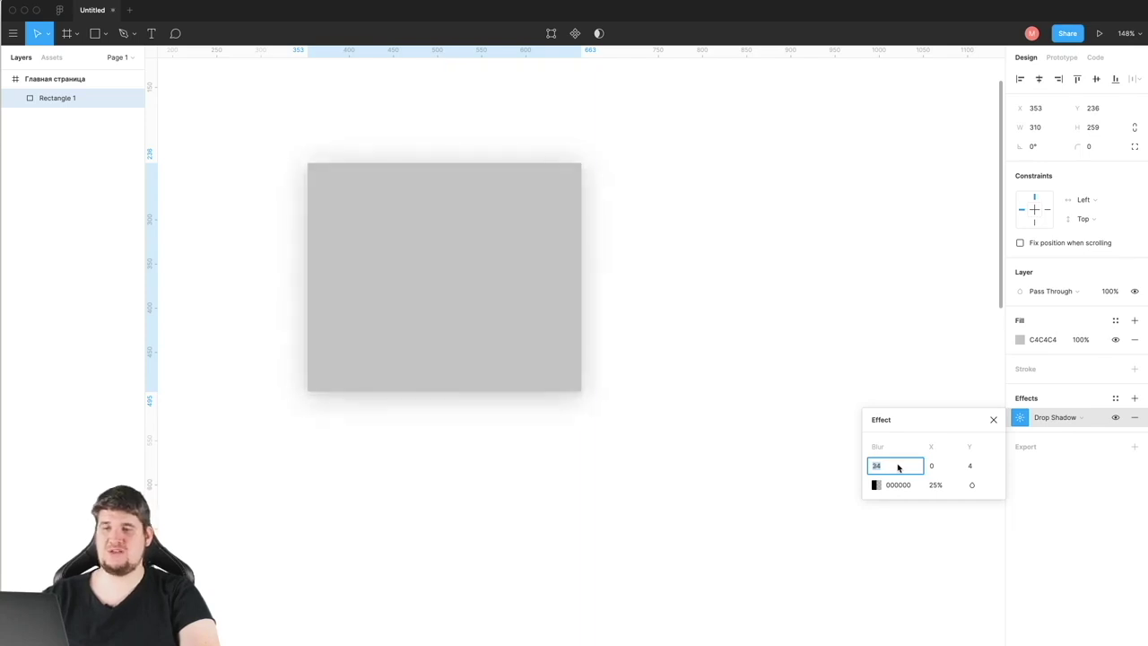
click(985, 465)
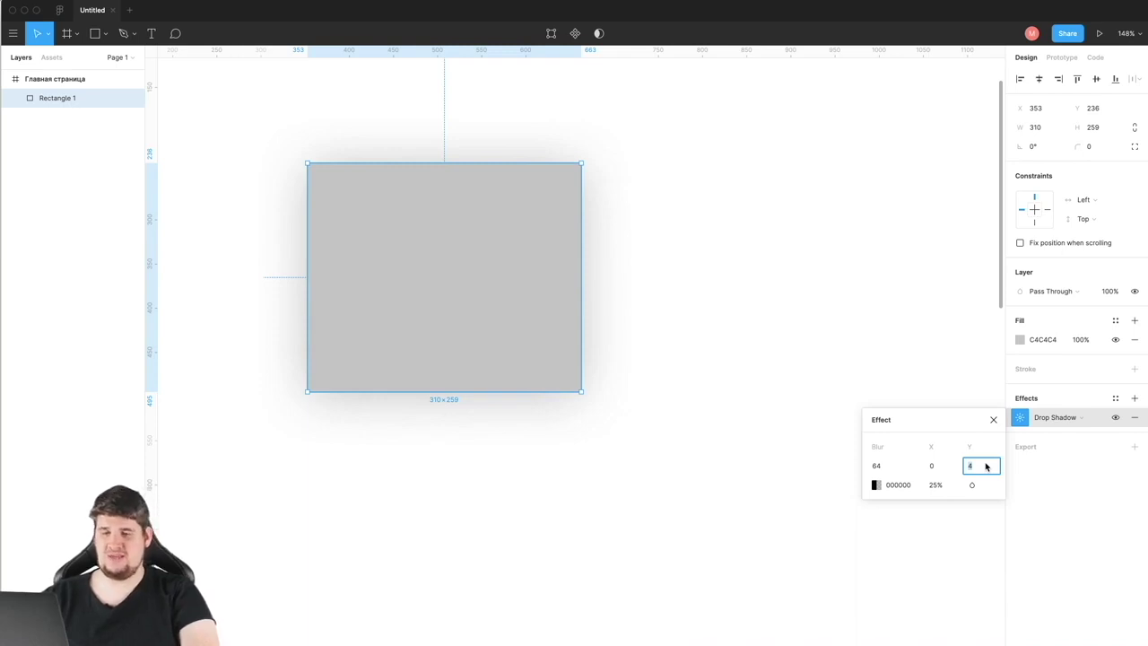
key(shift+Up)
key(shift+Up)
key(shift+Up)
key(shift+Up)
key(shift+Up)
key(shift+Up)
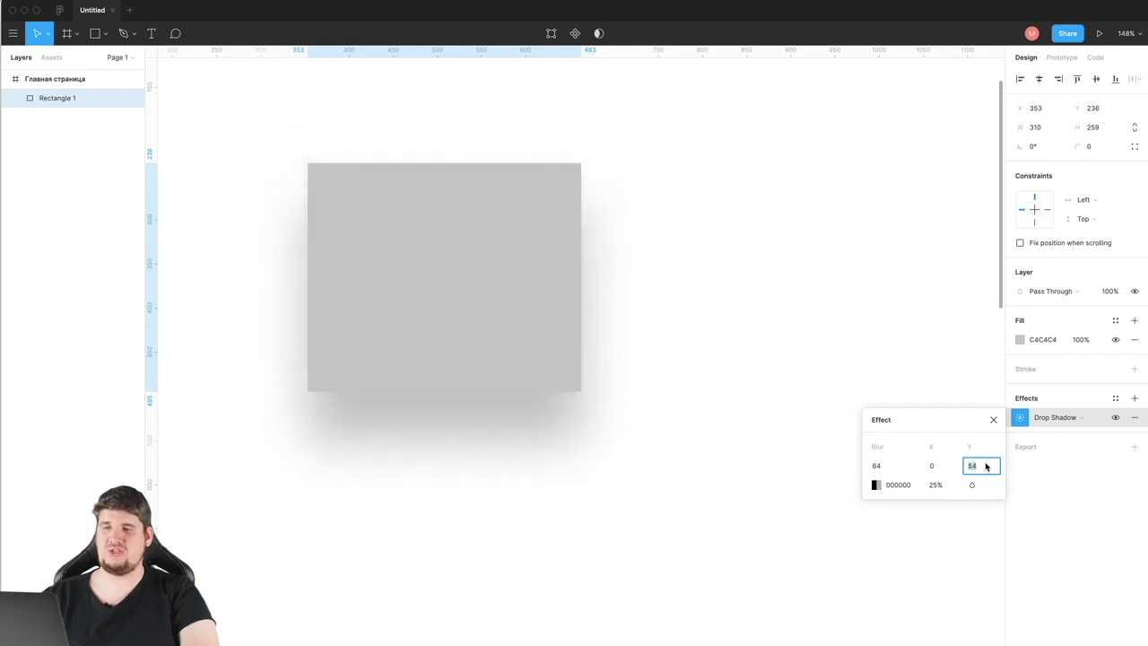
click(937, 485)
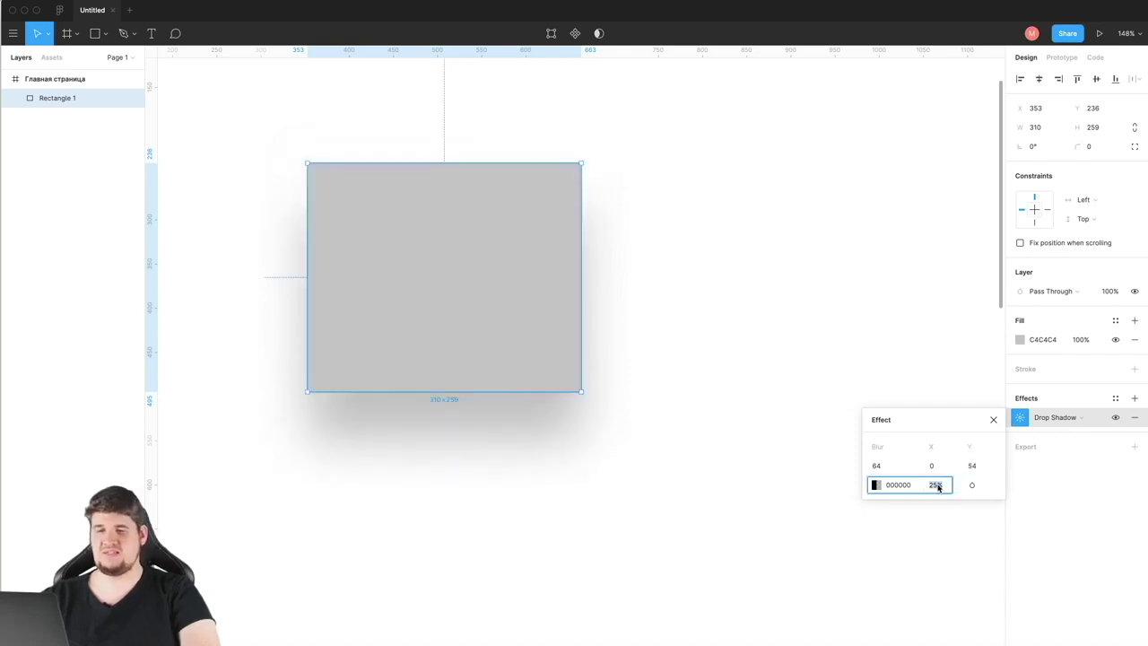
text(100)
Step: Set the drop shadow colour to grey 818181
click(972, 485)
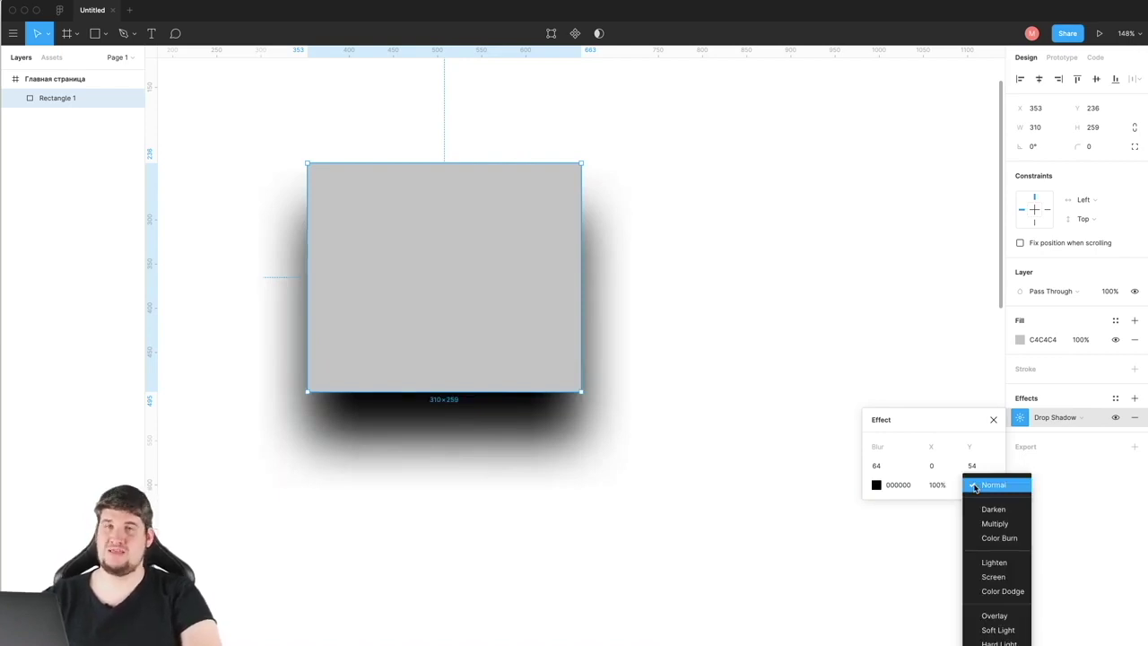
click(974, 485)
click(876, 484)
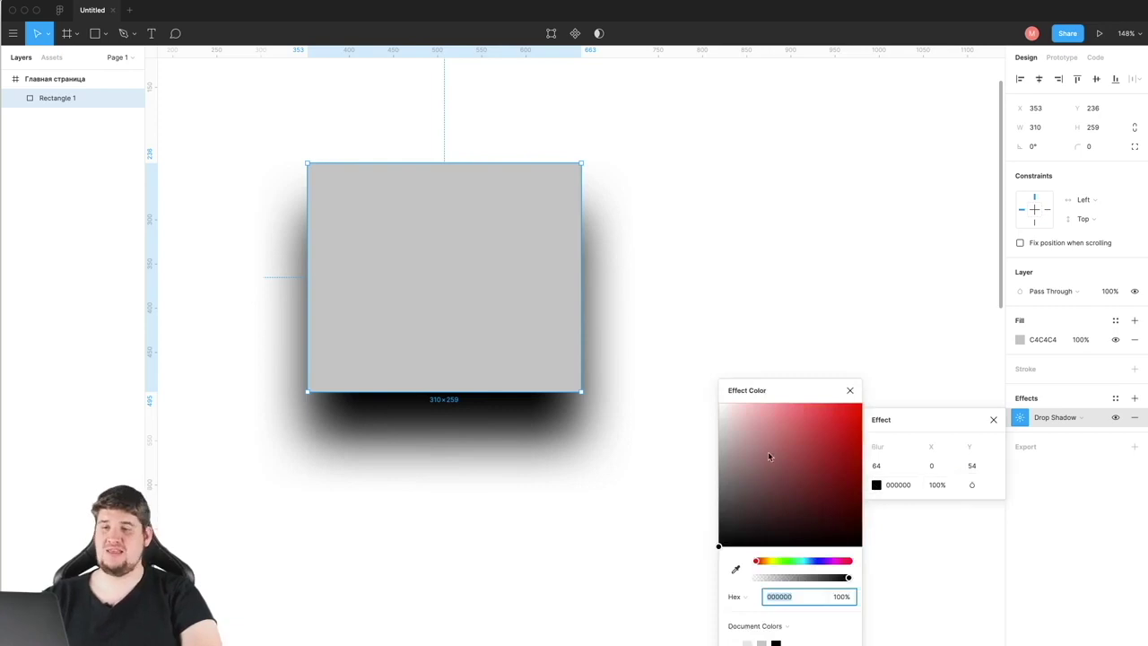
drag(767, 457, 715, 443)
click(715, 443)
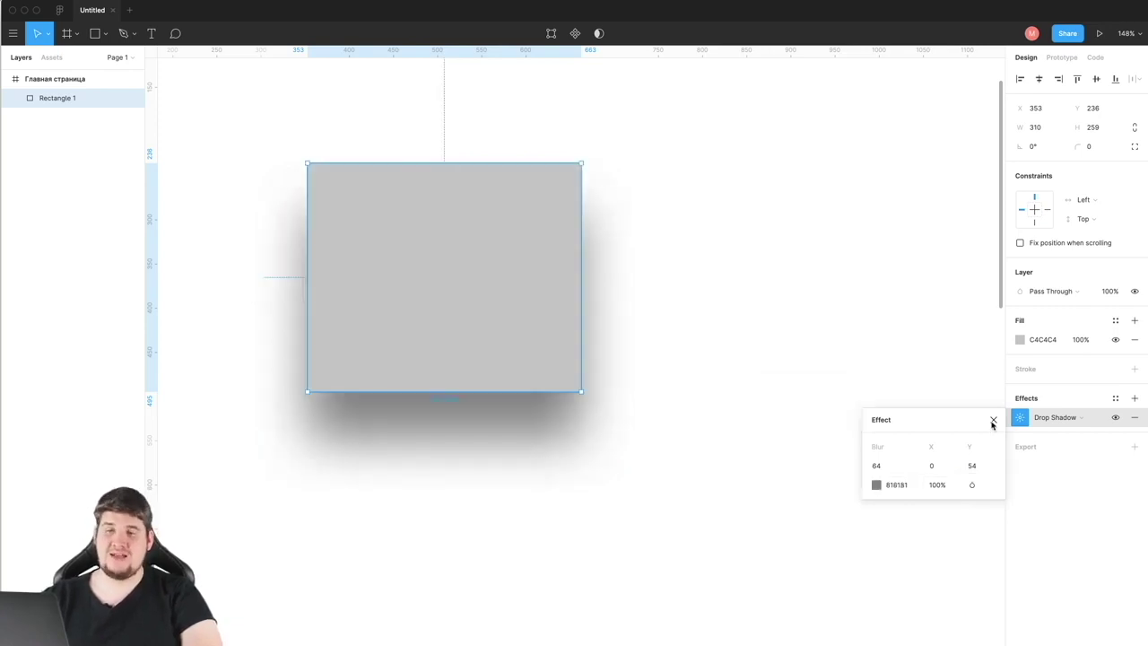
click(992, 421)
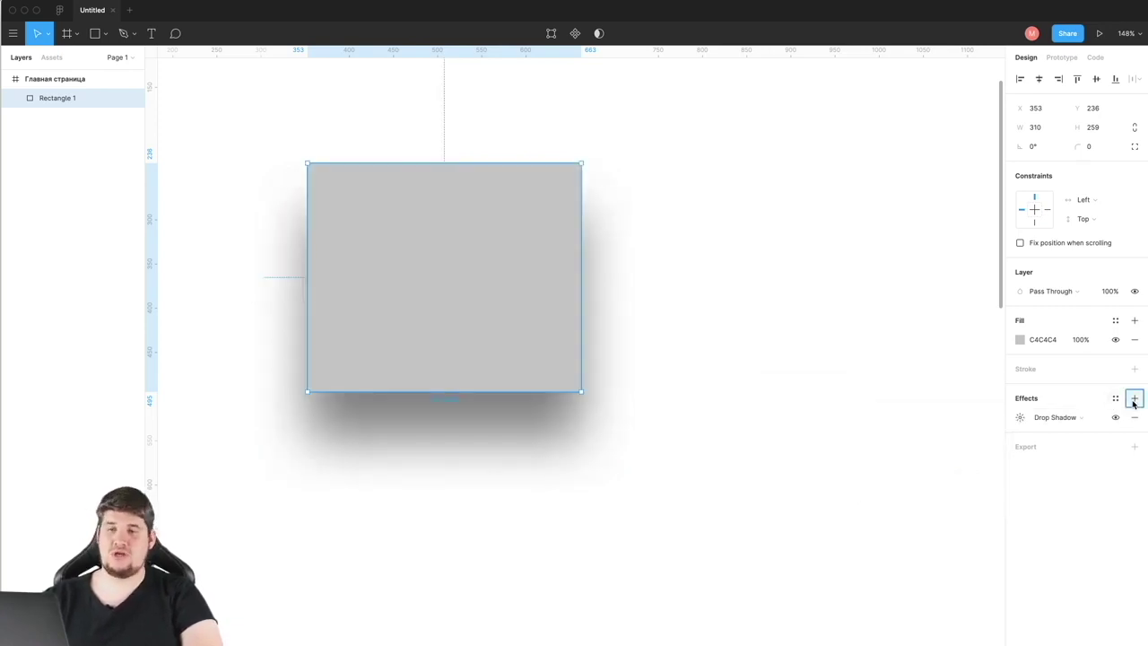
Step: Add a trial second drop shadow at 40% opacity, then remove it
click(1134, 398)
text(38)
click(971, 466)
text(24)
click(934, 485)
text(40)
key(Return)
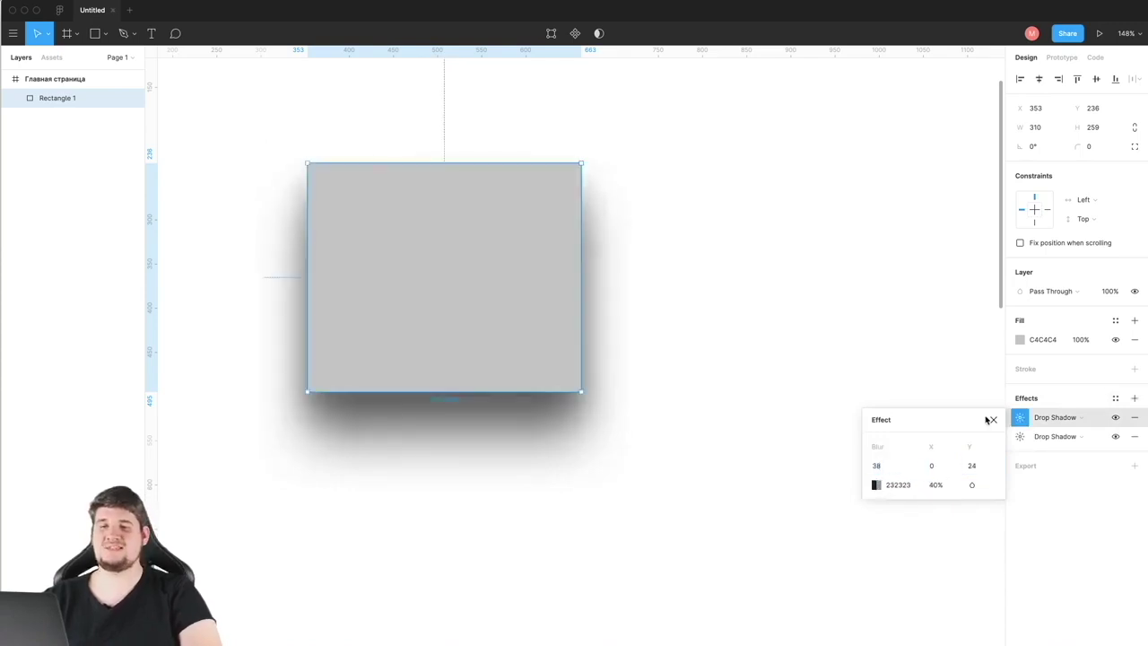
click(992, 419)
click(1135, 417)
Step: Change the effect to Inner Shadow, then to Layer Blur set to 0
click(1054, 418)
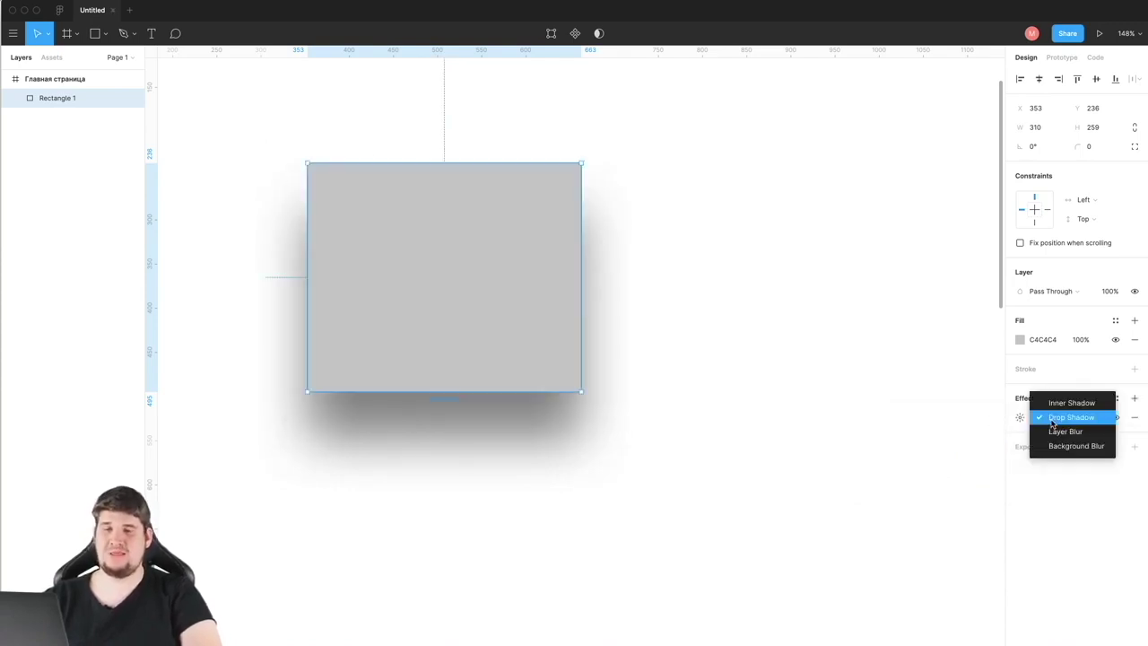
click(1053, 404)
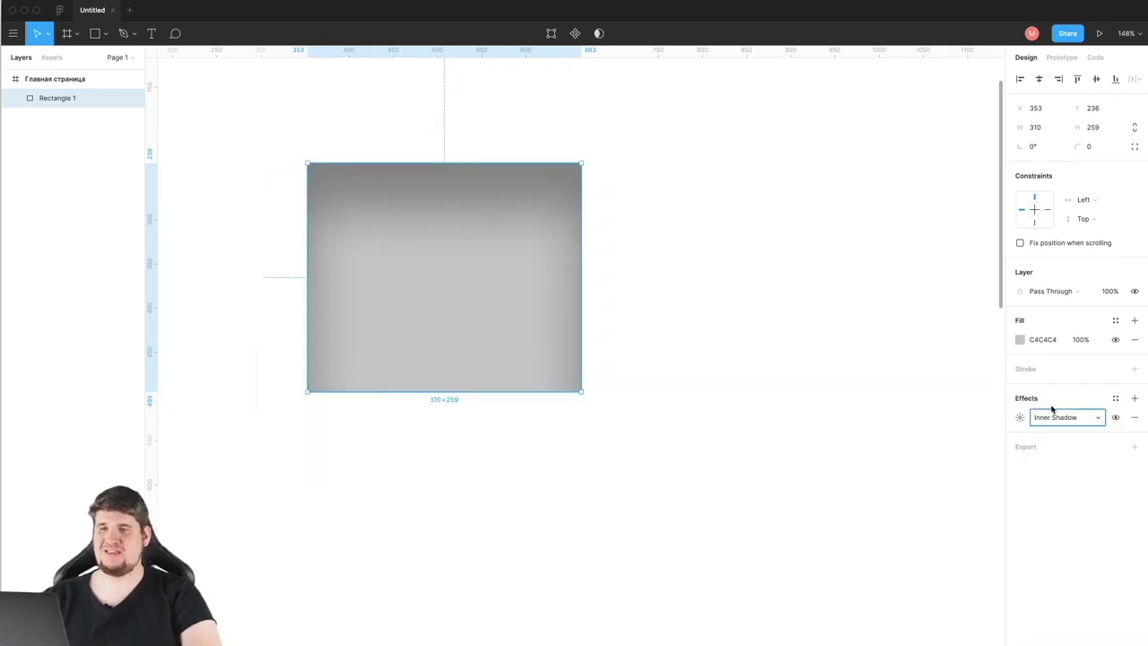
click(1022, 418)
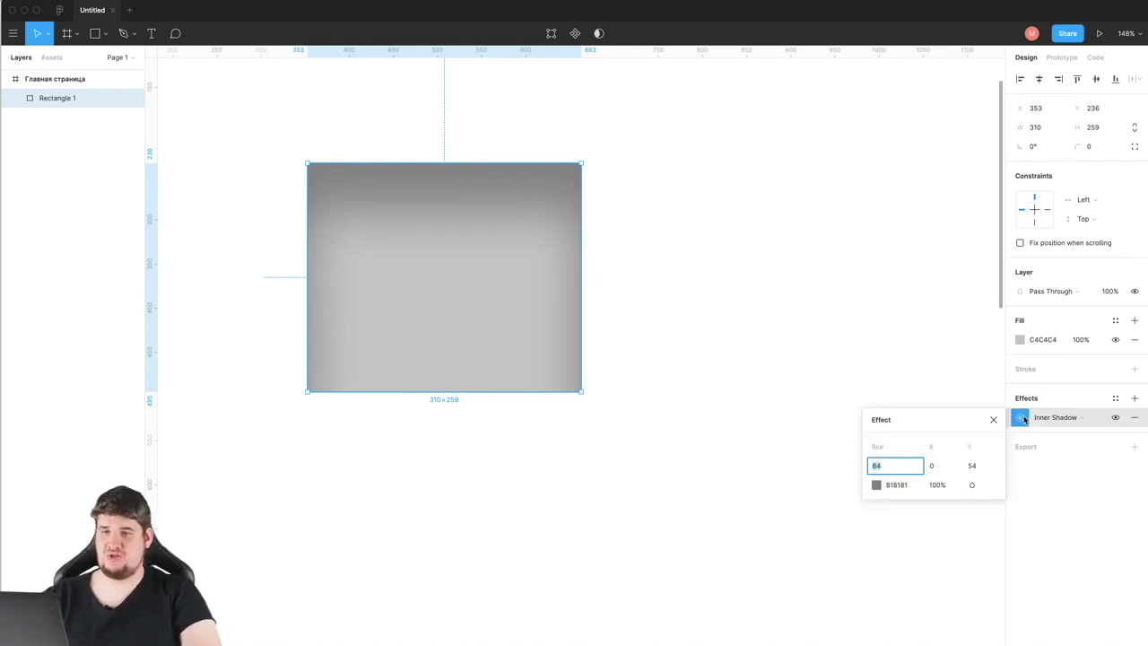
click(1051, 417)
click(1051, 444)
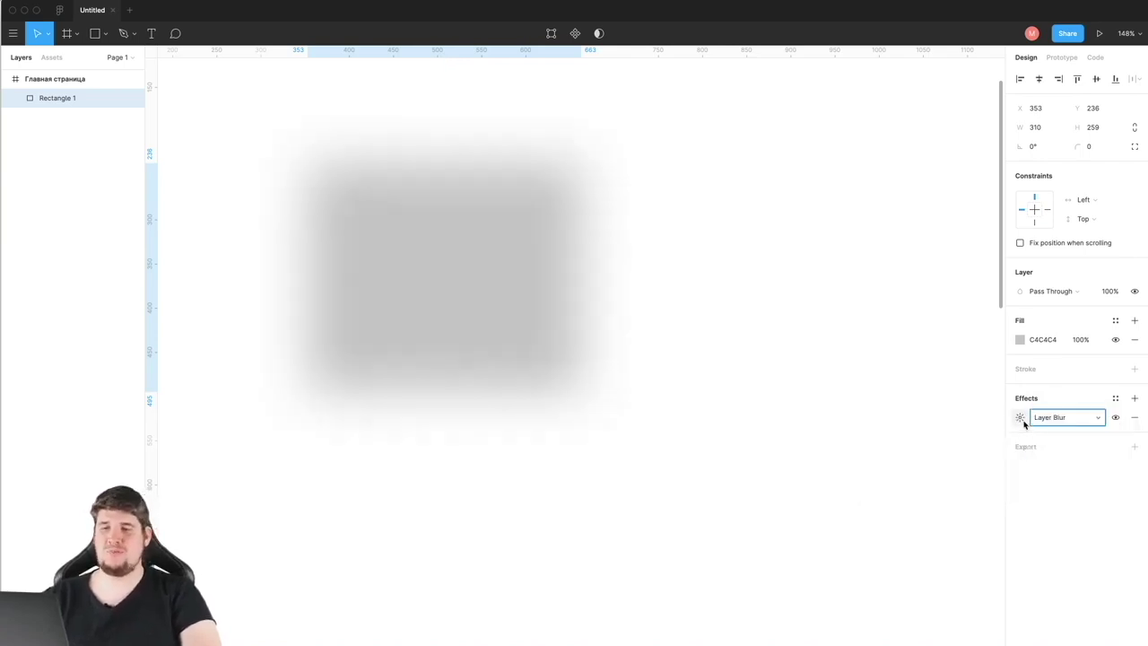
click(1021, 417)
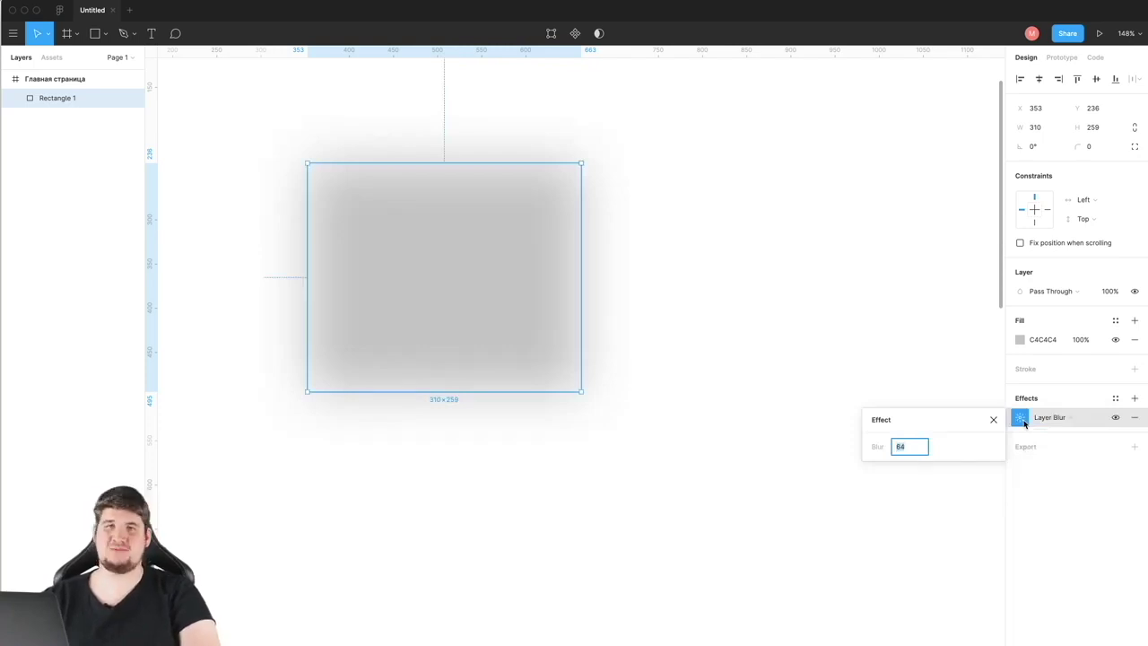
text(0)
key(Return)
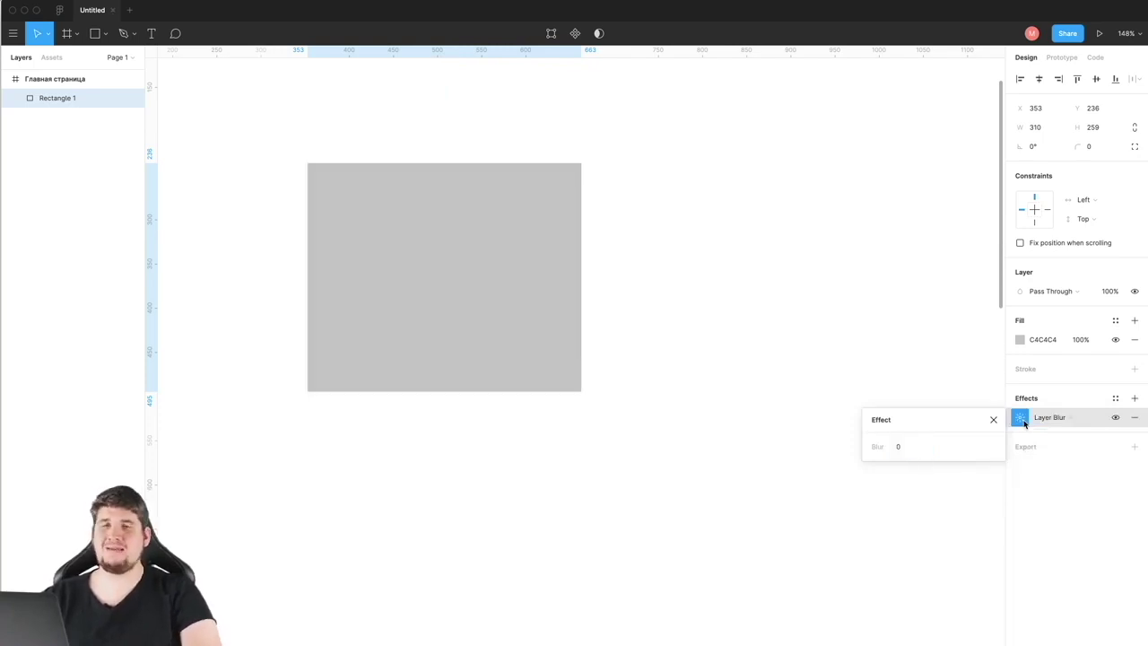
Step: Try a Layer Blur of 250, move the rectangle down-right, then settle on blur 30
click(914, 447)
text(250)
key(Return)
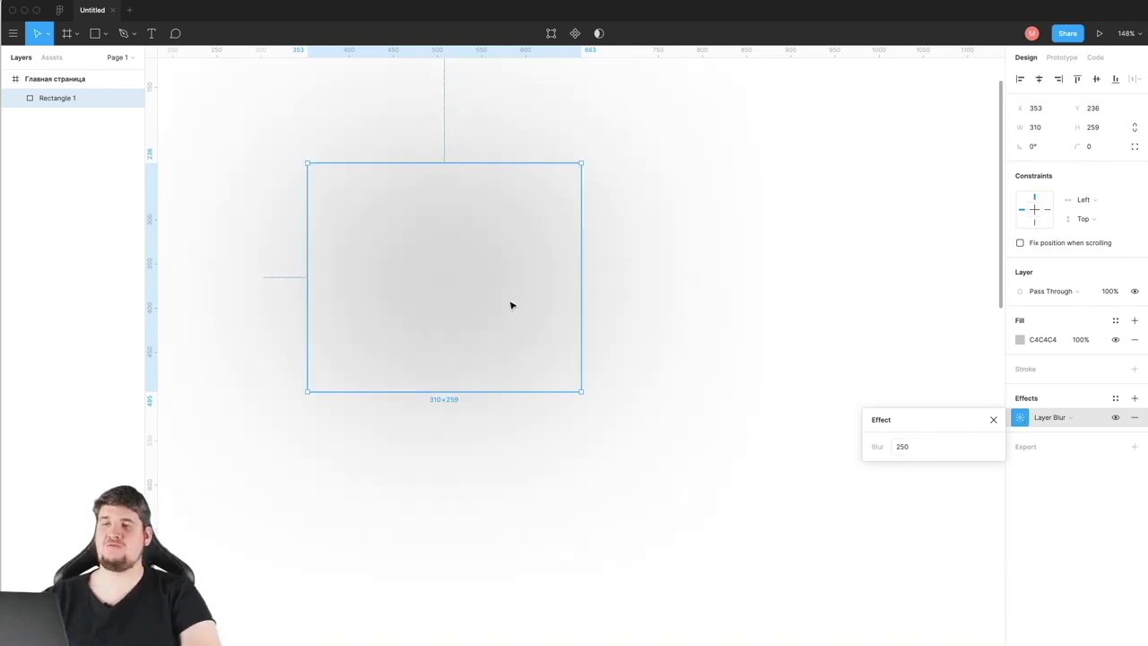
drag(510, 302, 619, 382)
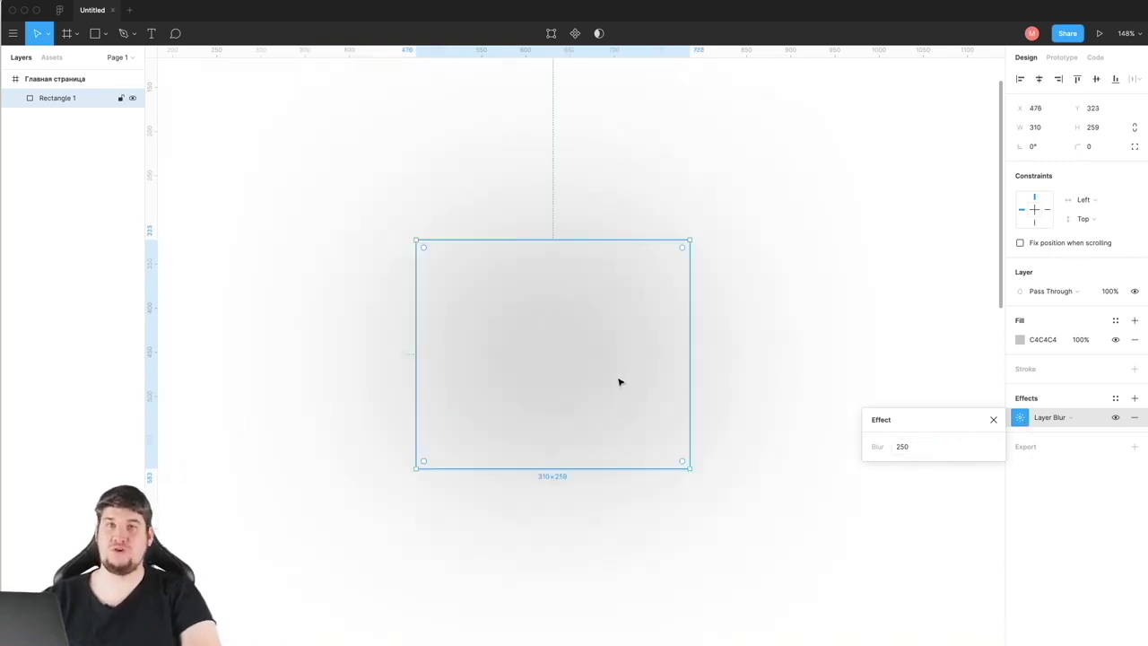
click(924, 446)
text(30)
key(Return)
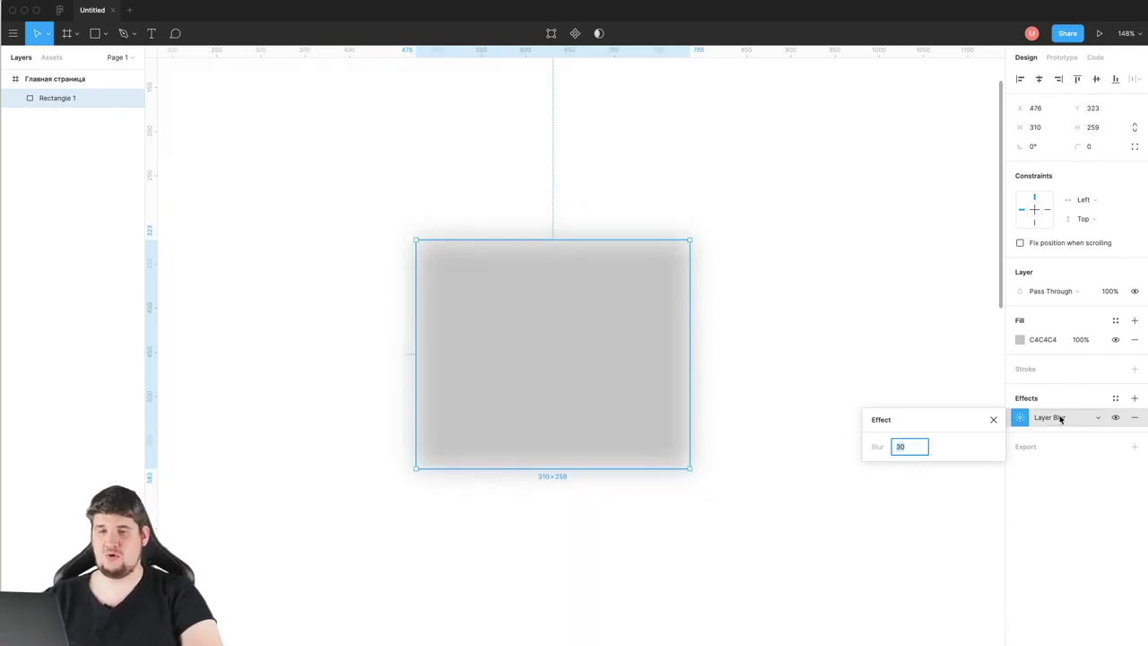
Step: Switch the effect type to Background Blur and deselect the rectangle
click(1062, 418)
click(1067, 431)
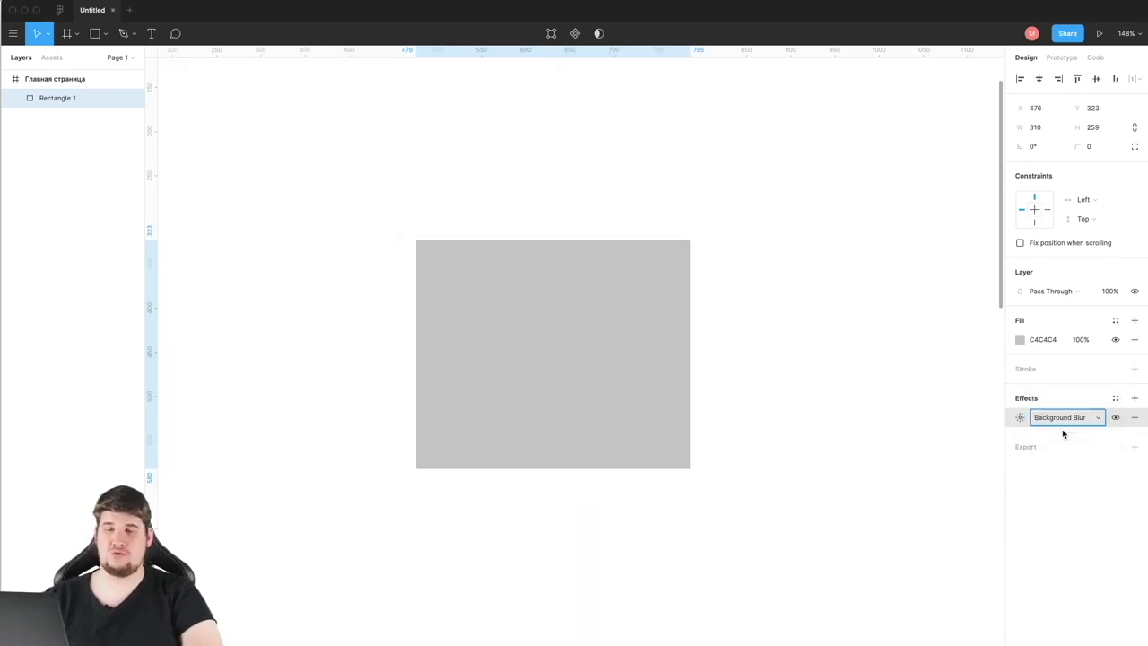
click(1019, 418)
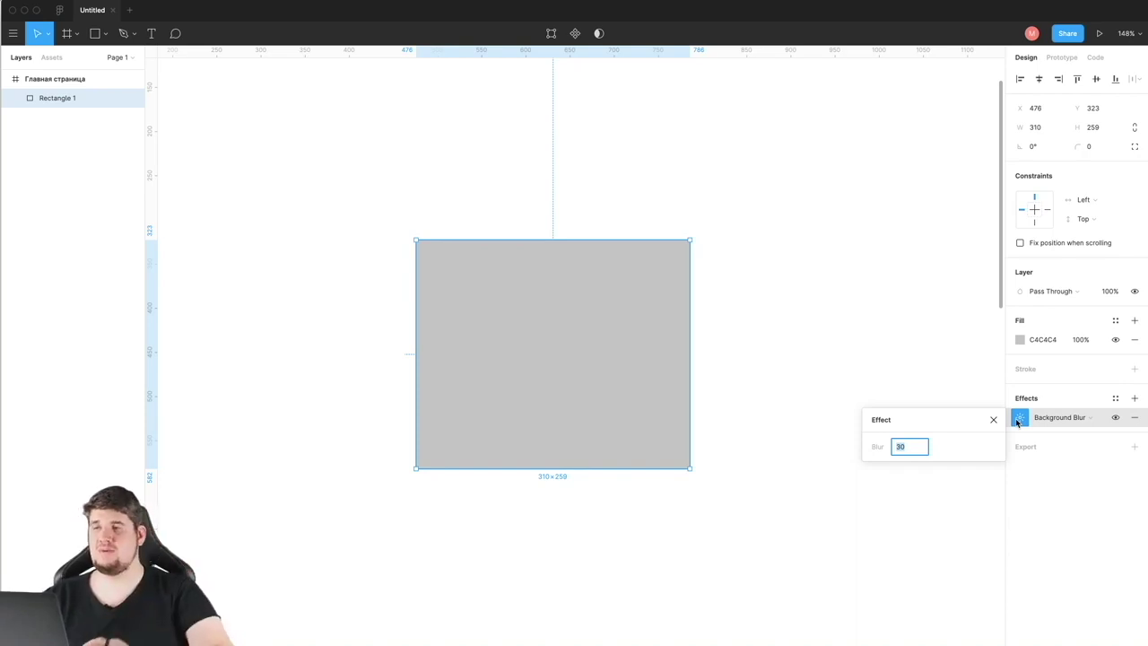
click(224, 74)
click(94, 33)
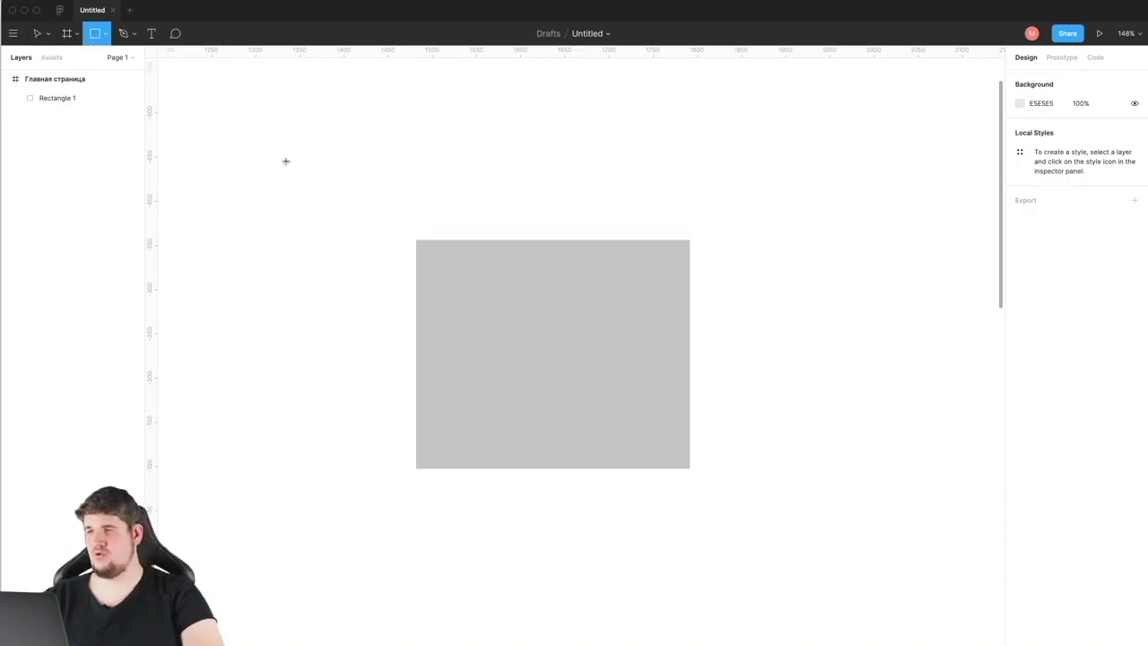
Step: Draw Rectangle 2 behind Rectangle 1 and set Rectangle 1's background blur to 100
drag(285, 162, 564, 362)
drag(68, 103, 72, 130)
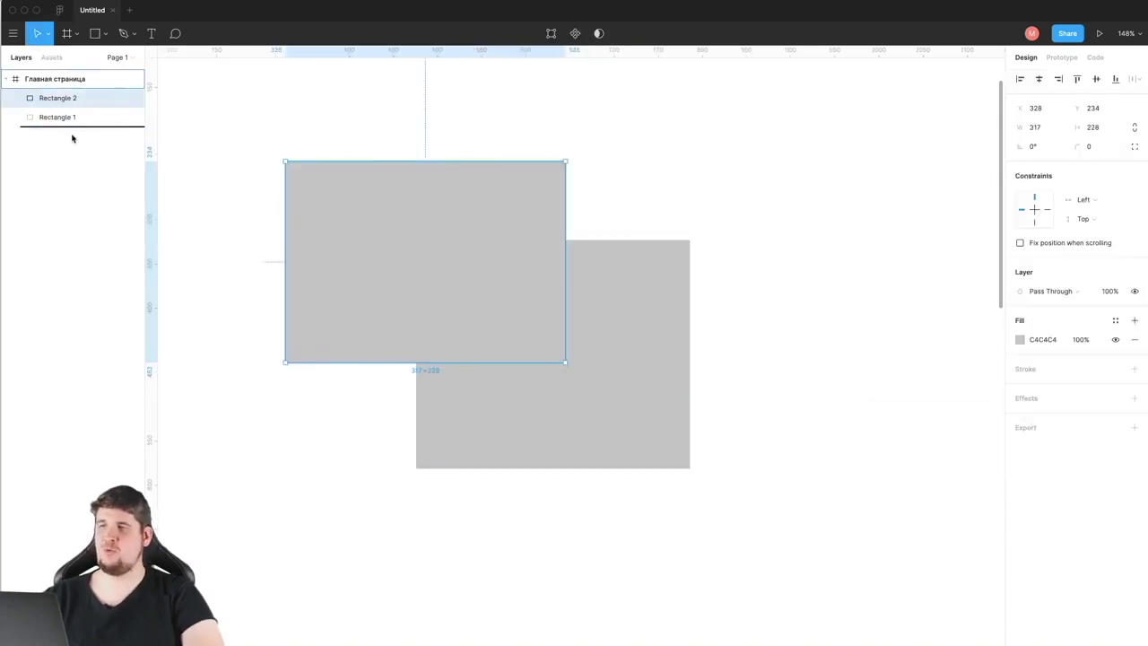
click(69, 99)
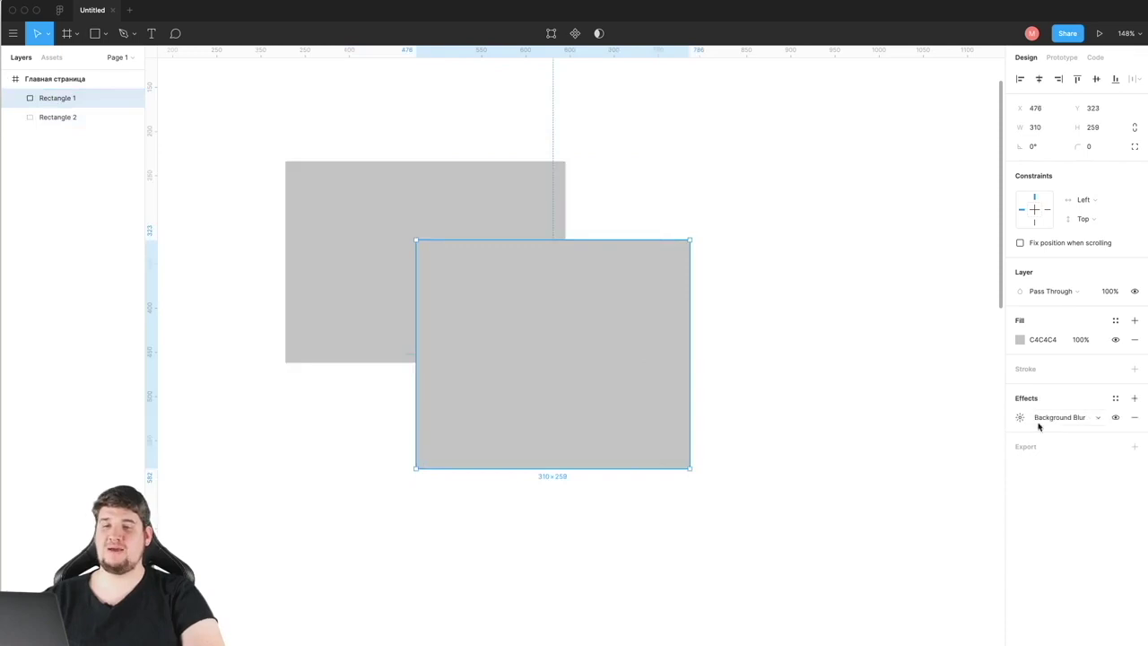
click(1019, 417)
text(100)
key(Return)
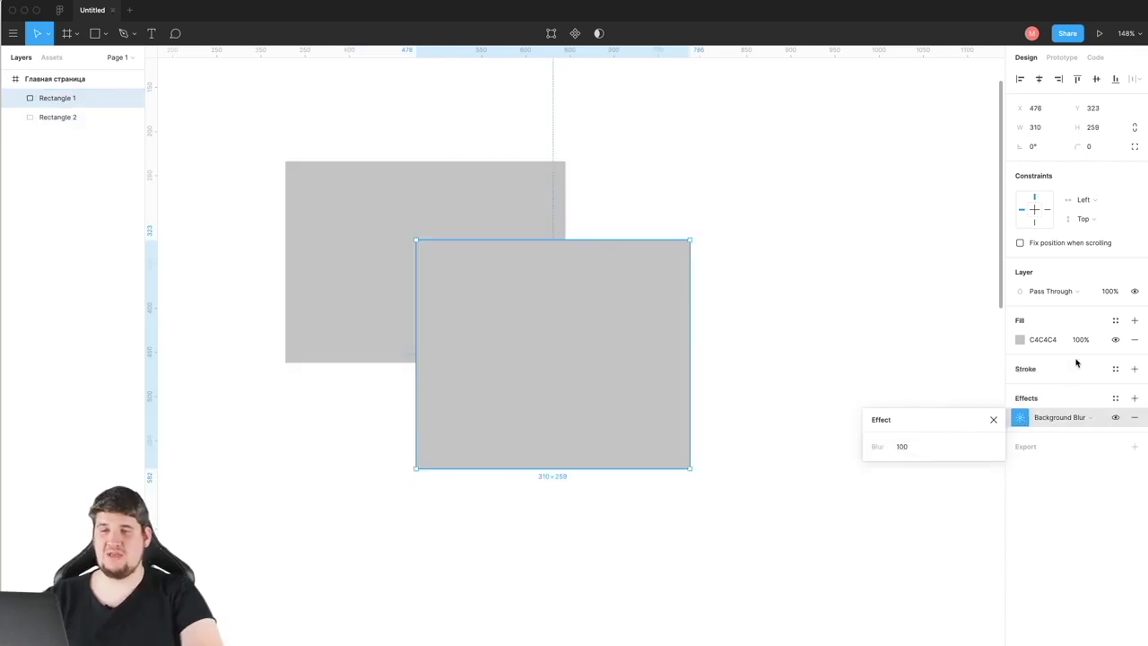
Step: Set Rectangle 1's fill opacity to 10% and position it over Rectangle 2
click(1082, 339)
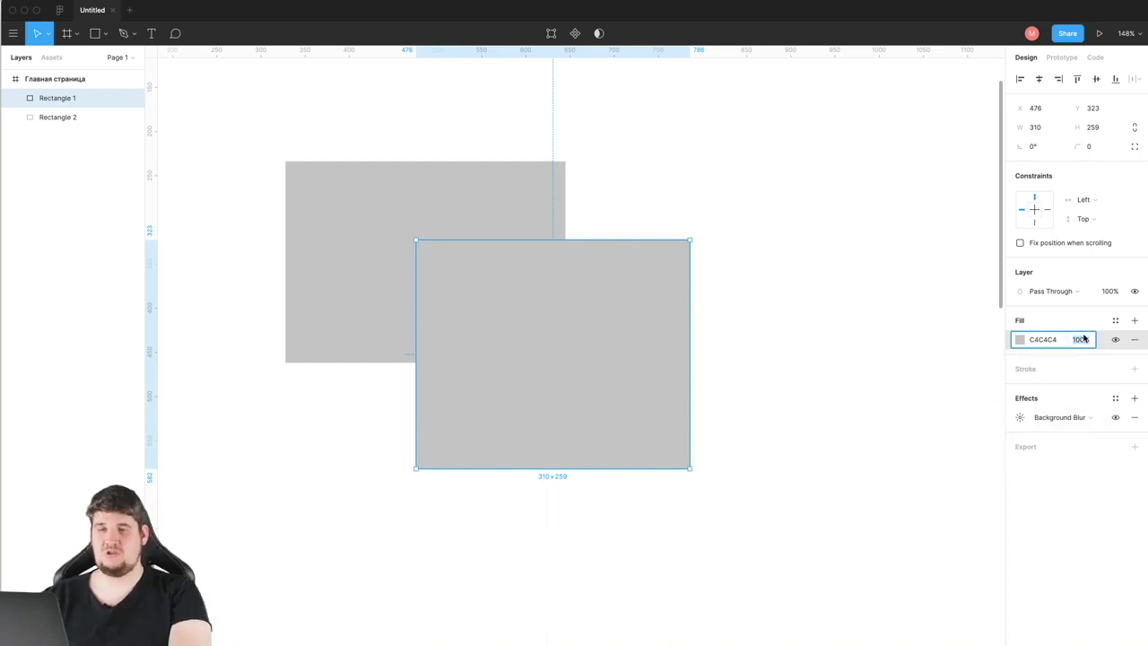
text(10)
key(Return)
mouse_move(571, 343)
mouse_down()
mouse_move(583, 350)
mouse_move(543, 318)
mouse_up()
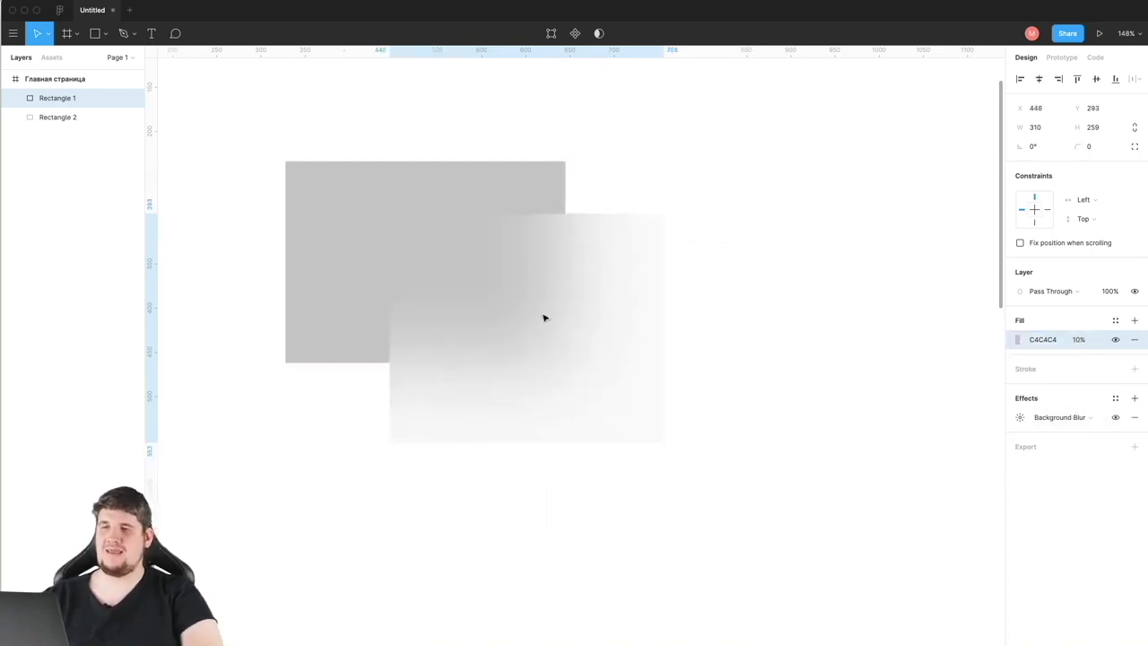
drag(544, 317, 455, 440)
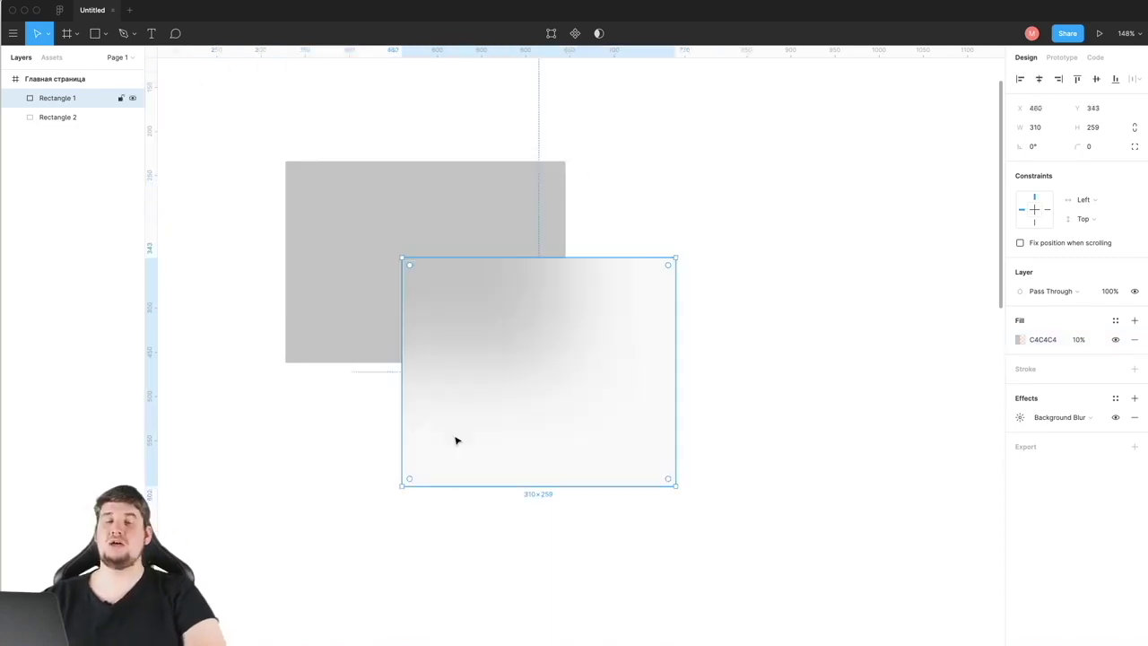
Step: Add a PNG export setting to Rectangle 2 and zoom out to the whole frame
click(365, 259)
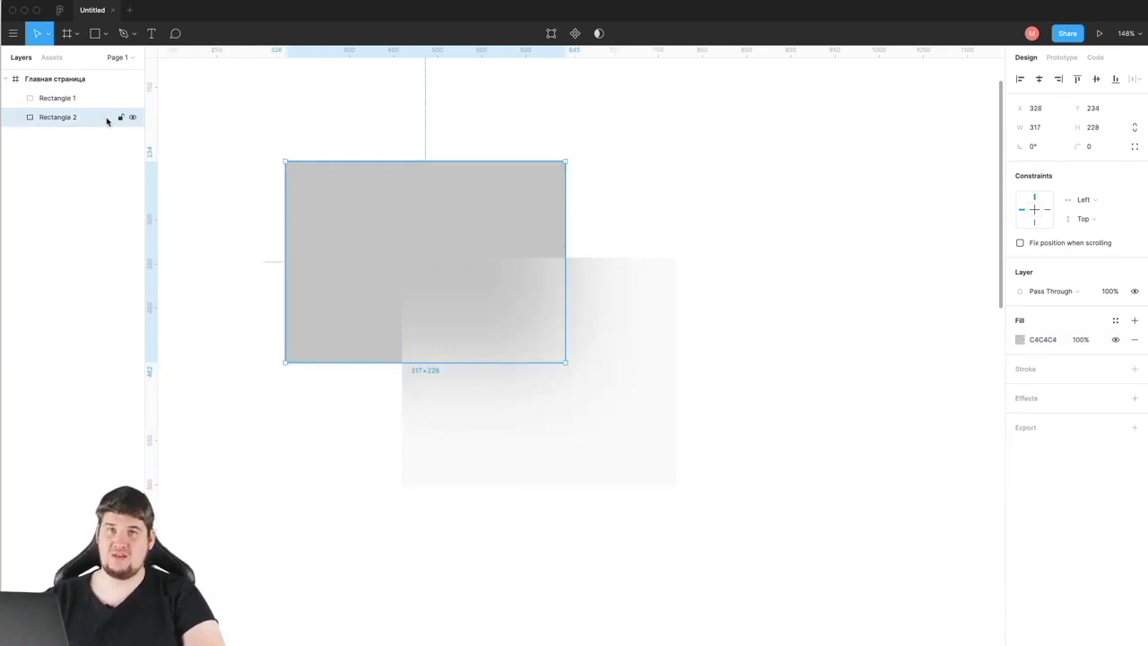
click(1039, 428)
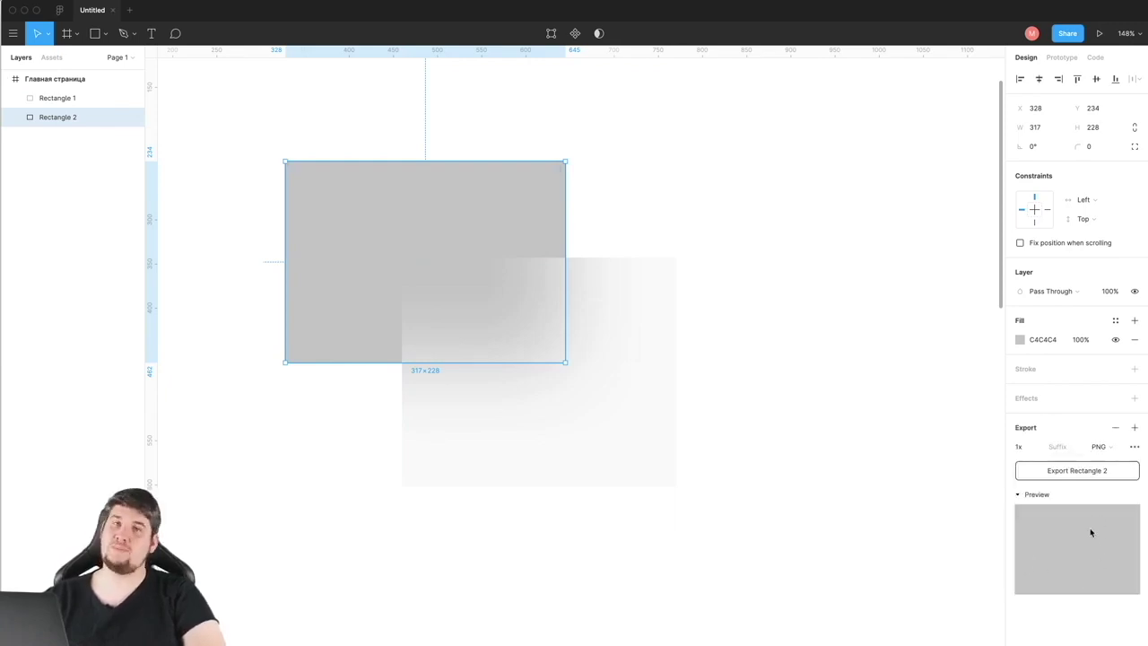
key(minus)
key(minus)
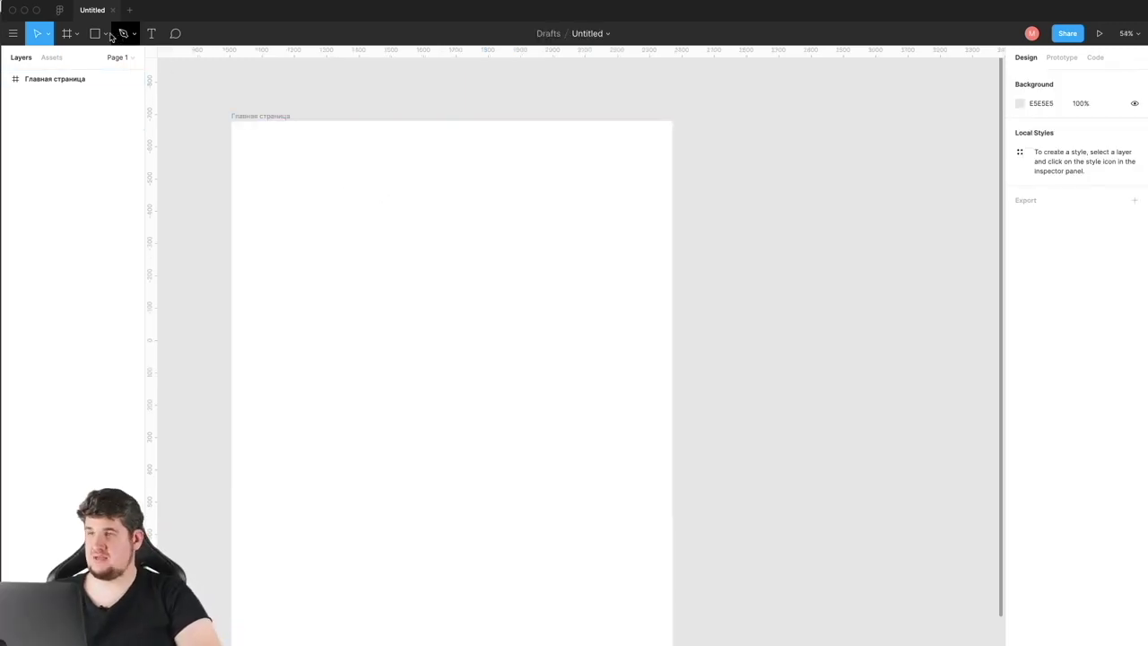
click(106, 33)
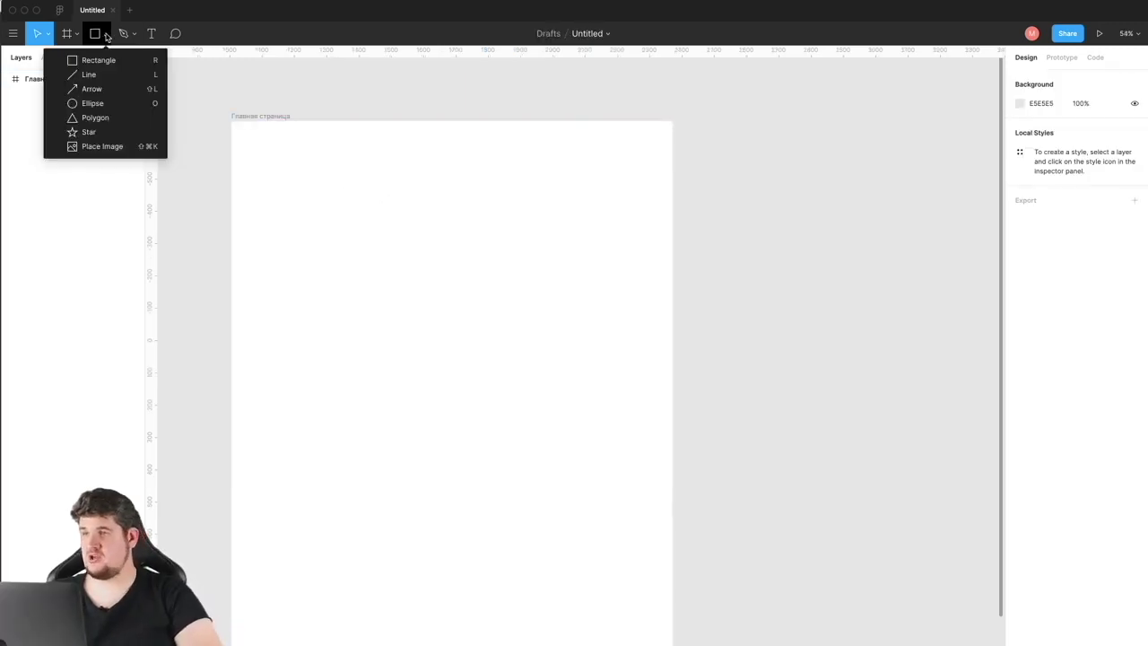
Step: Draw a wide ellipse near the frame's top and a circle below it
click(91, 102)
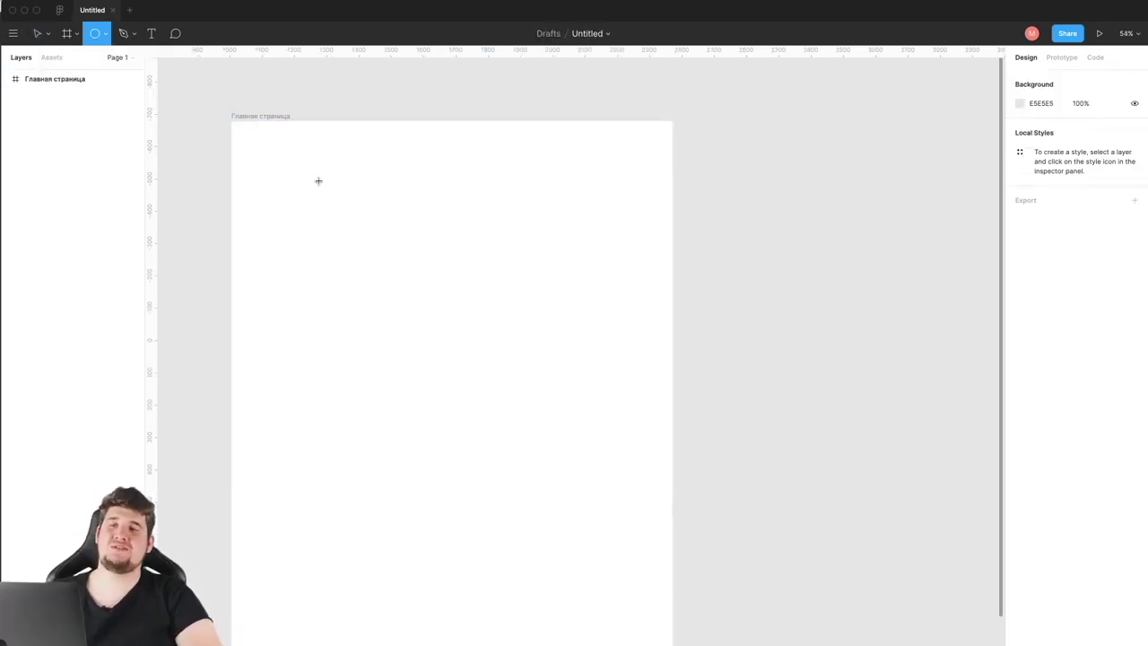
drag(317, 180, 469, 240)
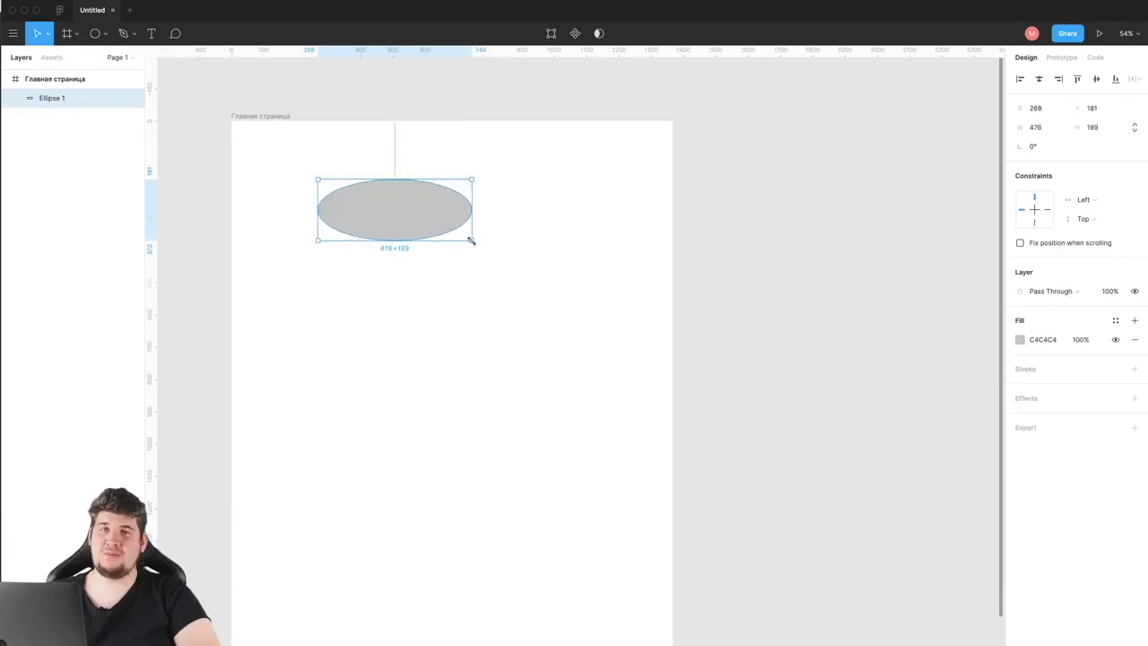
key(o)
drag(325, 327, 456, 440)
key(Tab)
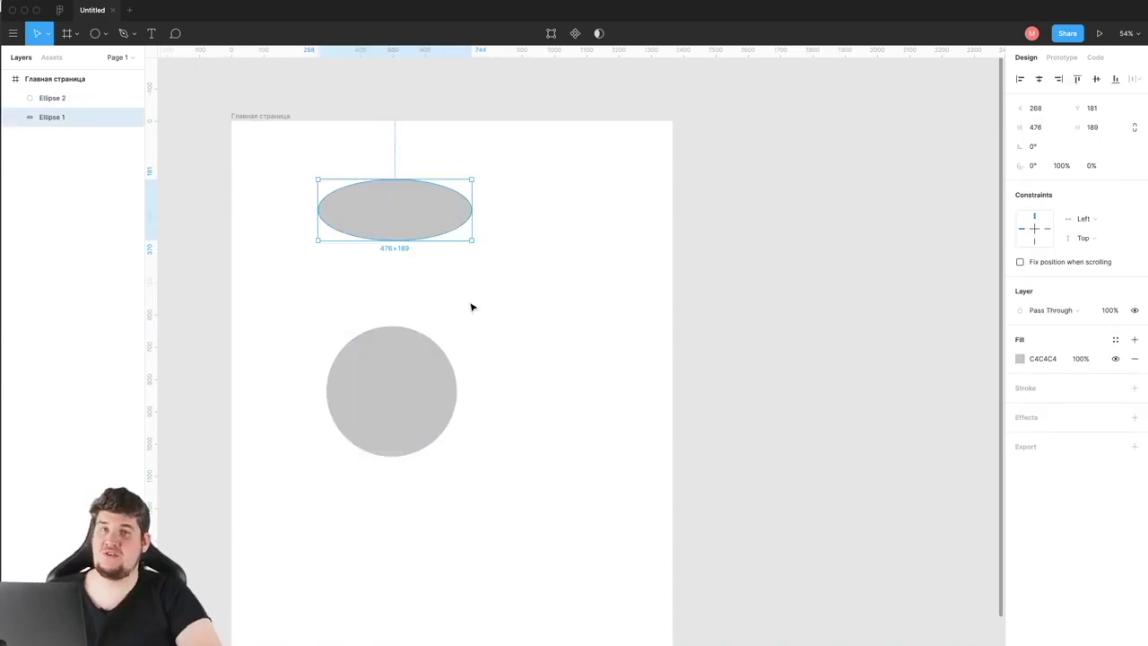
click(472, 308)
click(407, 371)
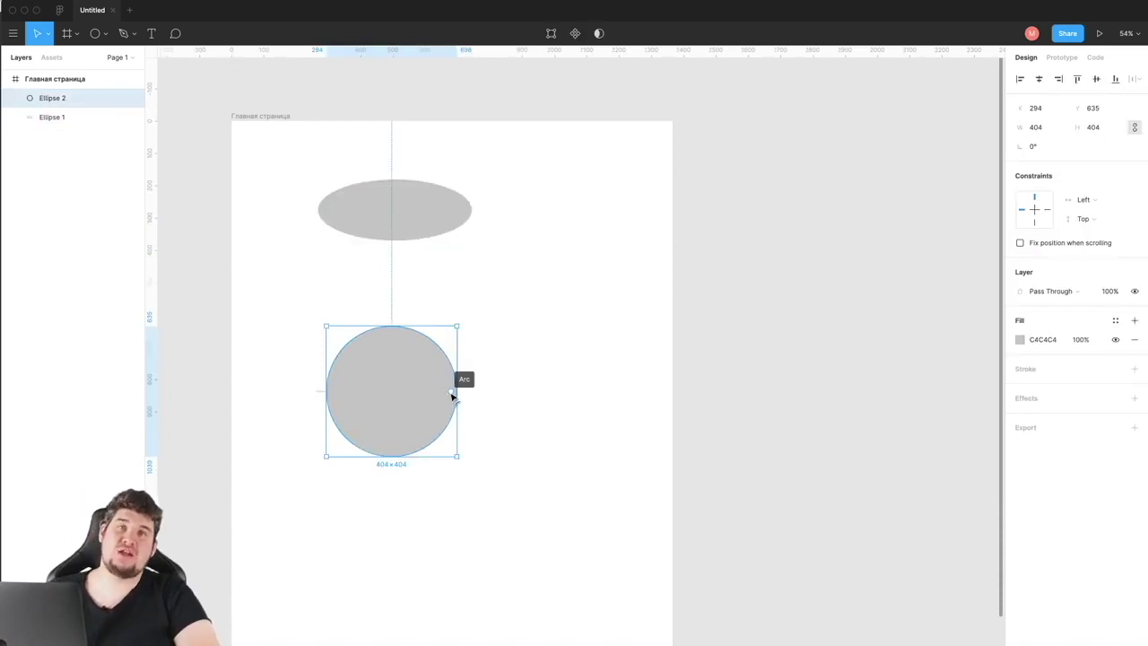
Step: Hollow the circle into a thin ring arc with an 87.5% sweep
drag(452, 394, 401, 446)
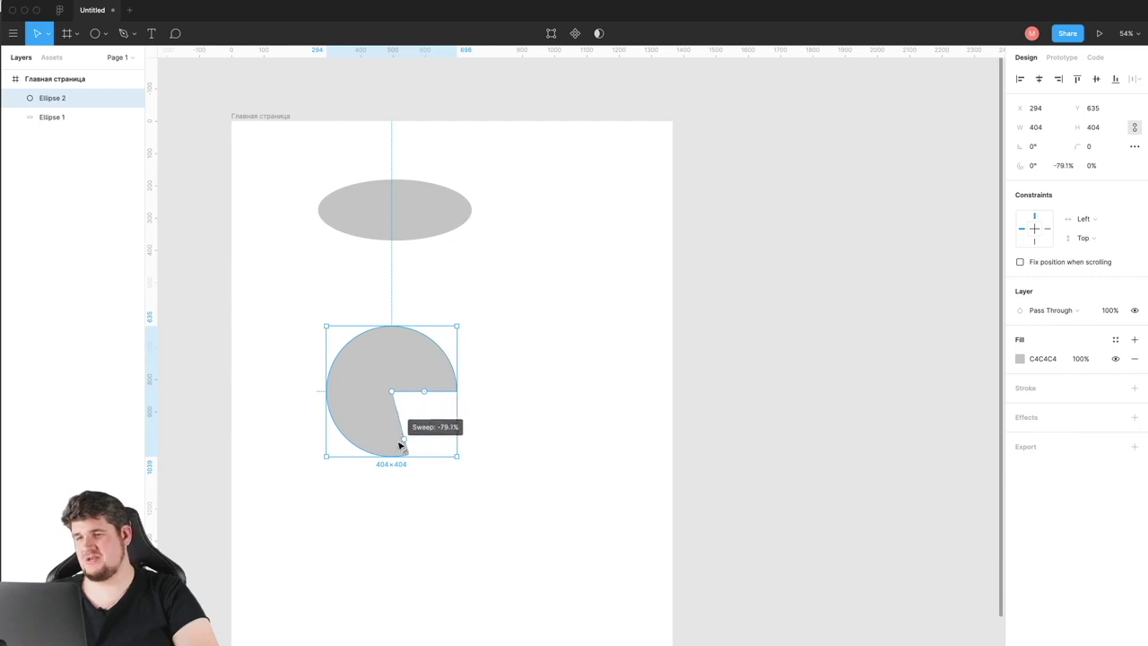
drag(400, 446, 386, 363)
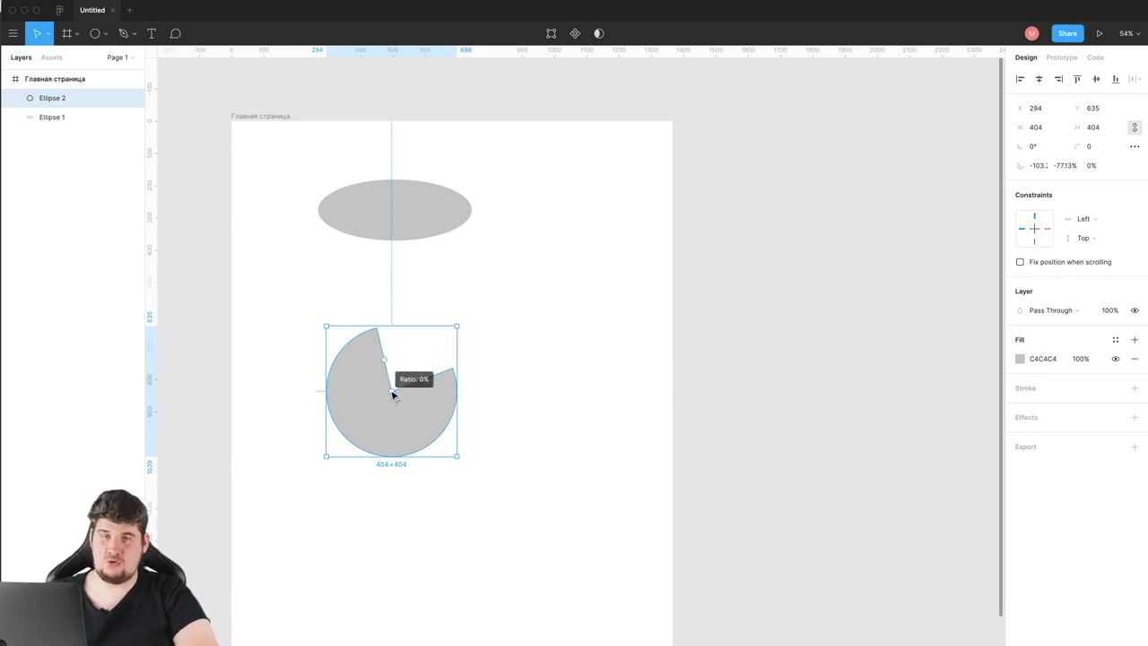
drag(392, 394, 415, 347)
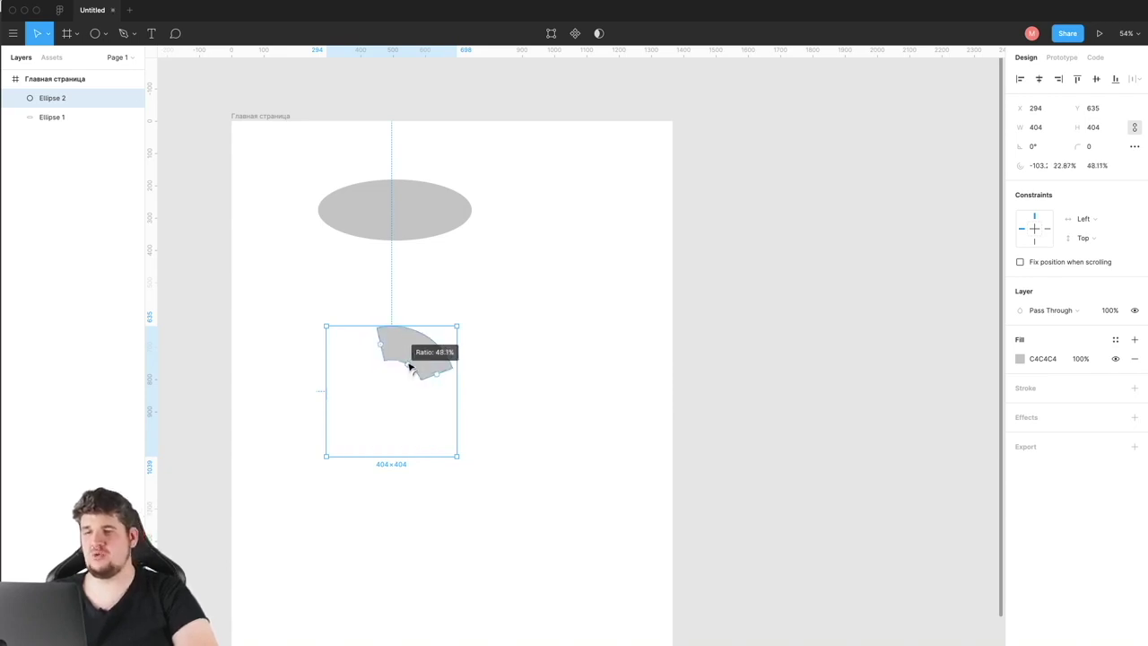
drag(446, 367, 346, 438)
drag(359, 381, 366, 377)
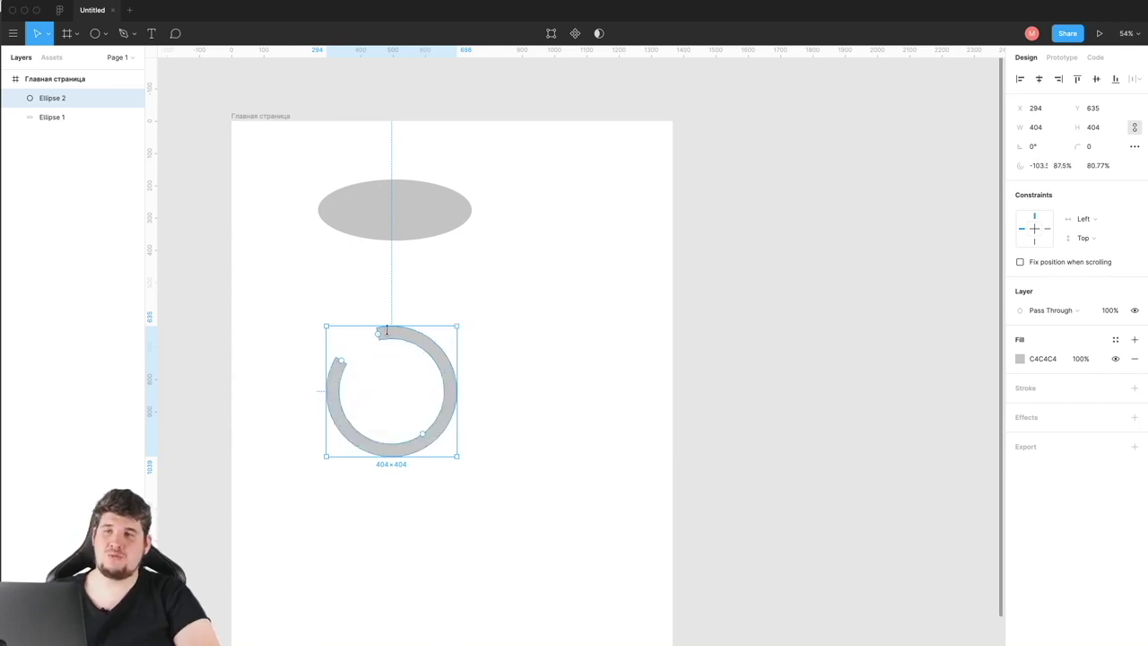
Step: Open the top ellipse into a ring arc with corner radius 40
click(405, 223)
mouse_move(465, 217)
mouse_down()
mouse_move(402, 215)
mouse_move(408, 200)
mouse_up()
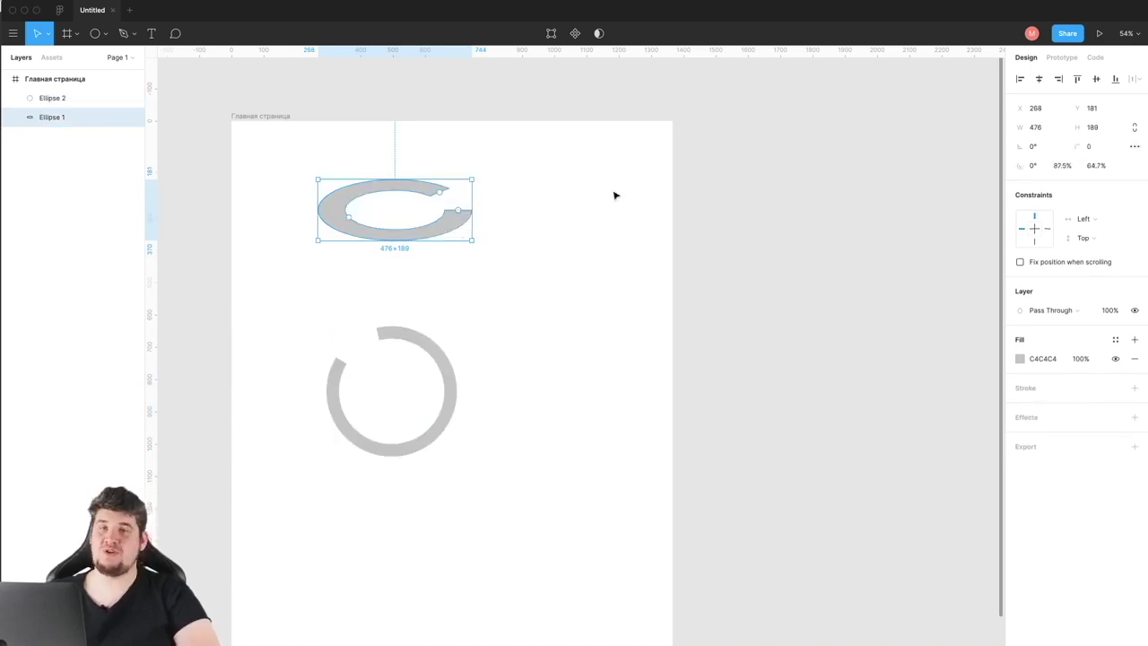
click(1093, 148)
text(40)
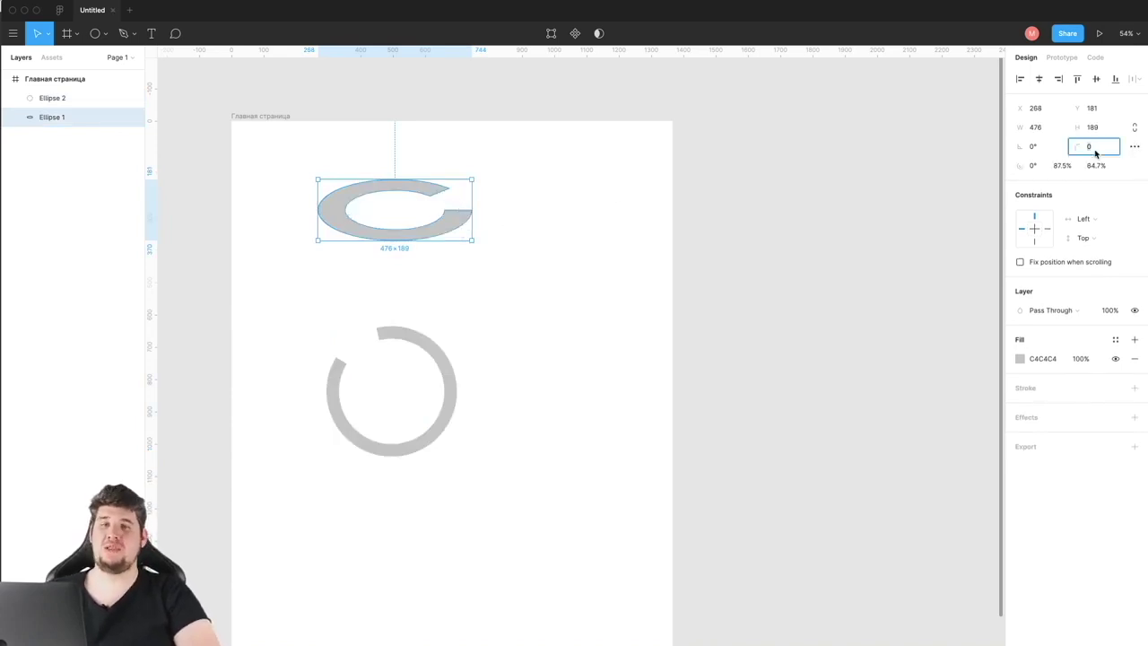
key(Return)
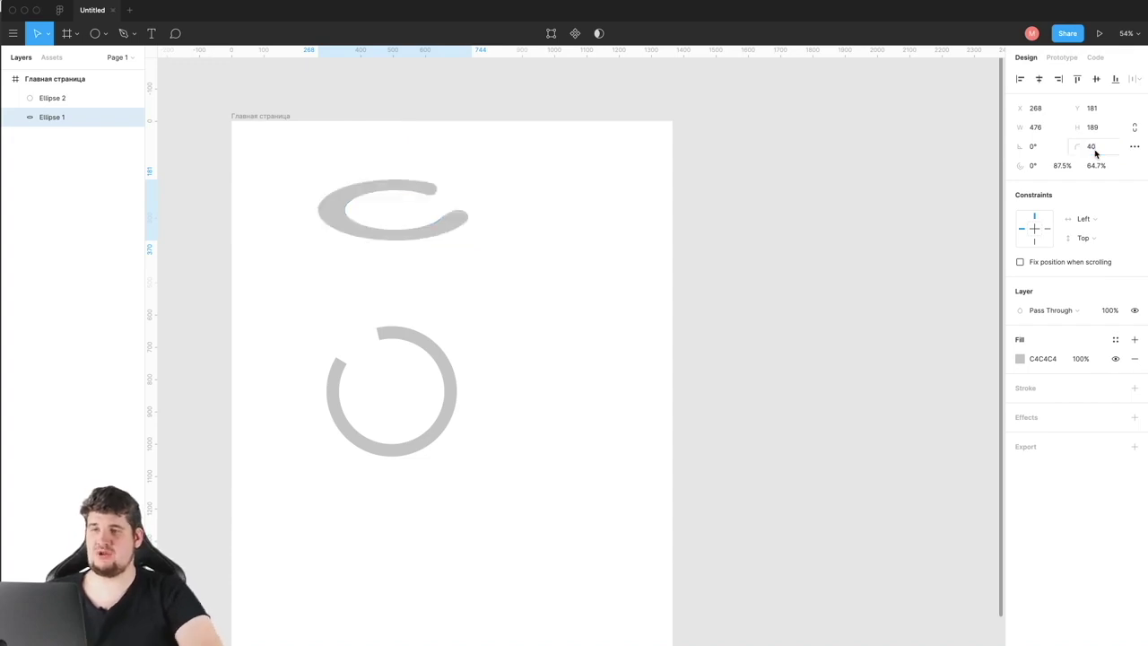
Step: Give the lower ring arc corner radius 50 for rounded ends
key(Tab)
click(1100, 147)
text(50)
key(Return)
Step: Nest two duplicated, shrunken and rotated copies of the ring inside it
key(ctrl+d)
drag(456, 456, 425, 424)
key(ctrl+d)
mouse_move(441, 358)
mouse_down()
mouse_move(402, 346)
mouse_move(442, 371)
mouse_up()
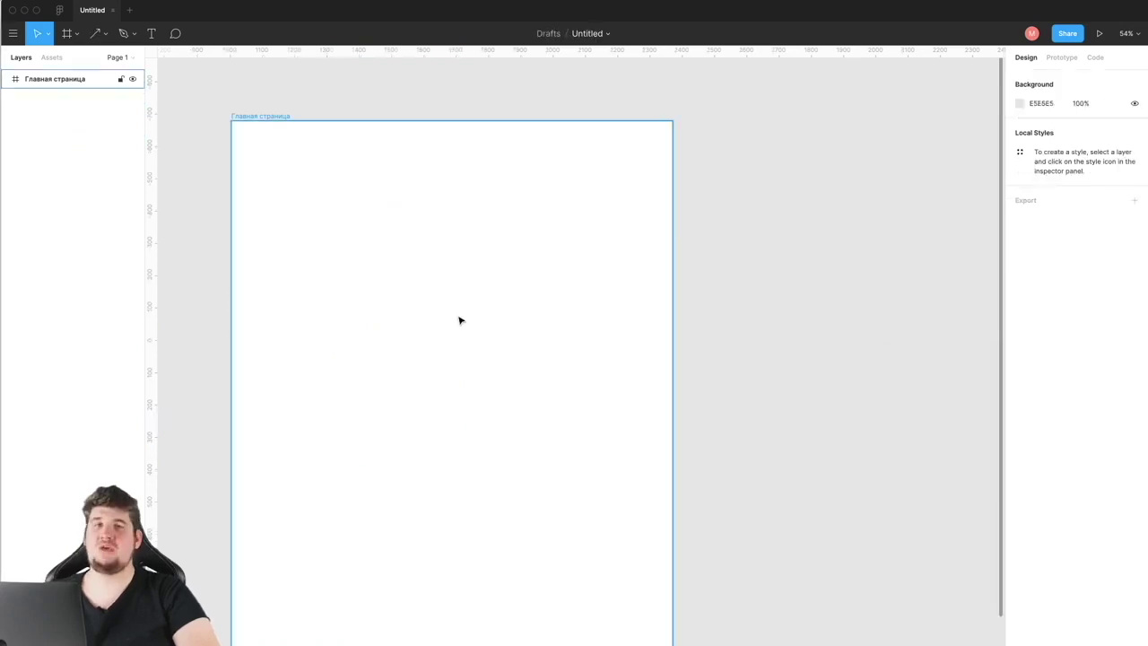
click(243, 74)
Step: Draw an arrow with a 28-thick stroke, then delete it
click(95, 33)
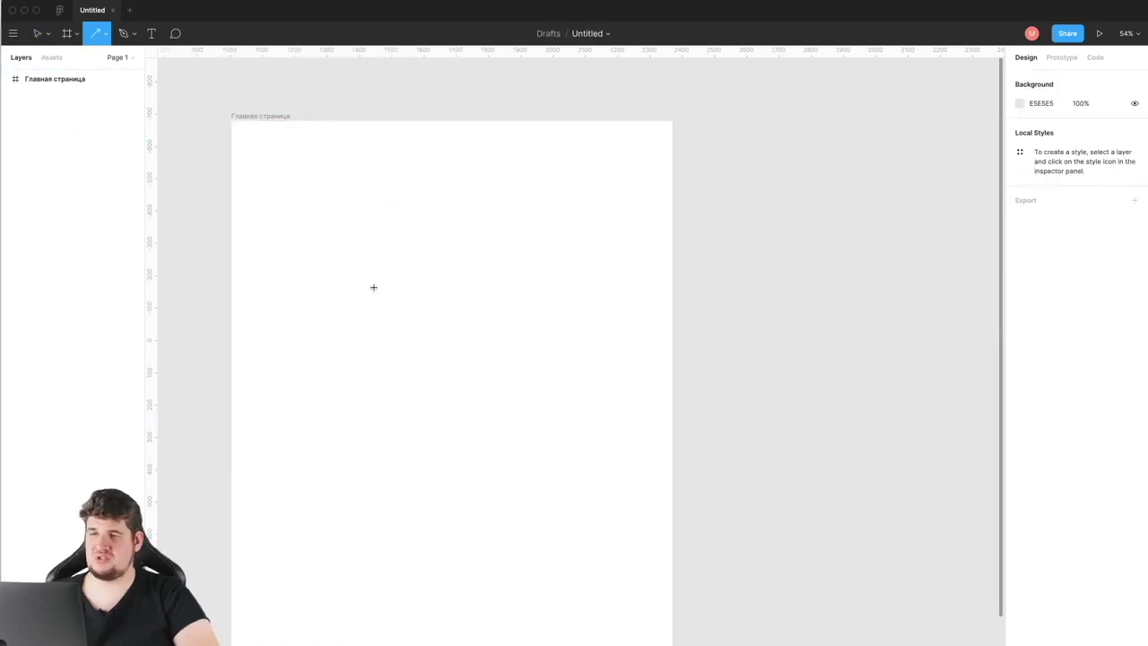
drag(373, 287, 504, 246)
drag(1020, 388, 1051, 387)
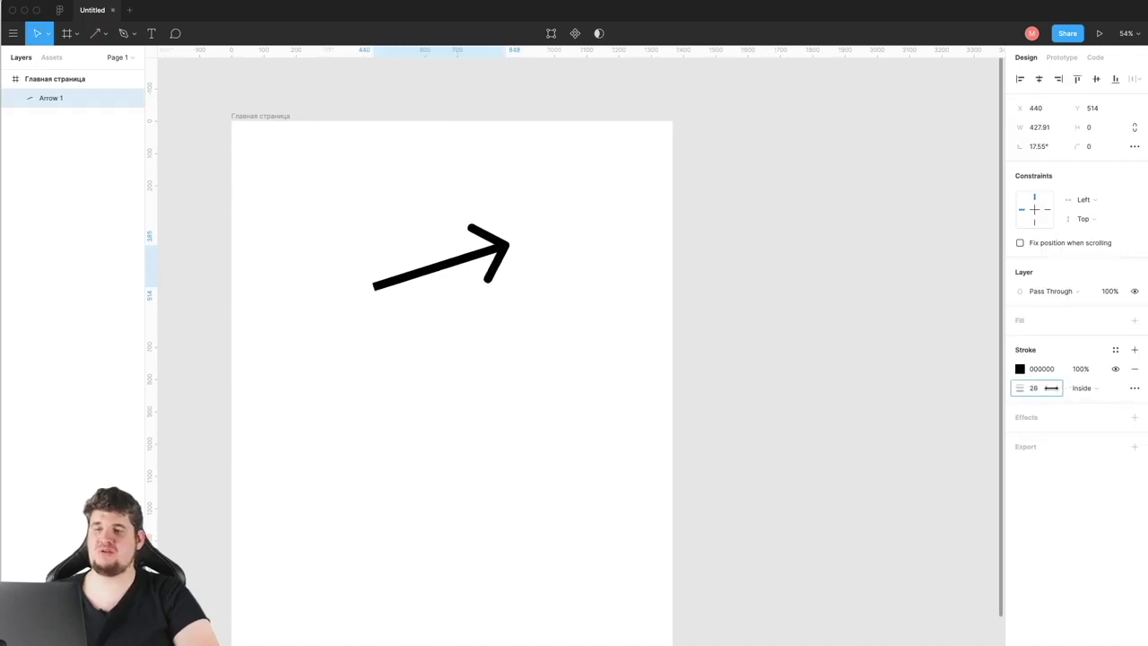
key(Delete)
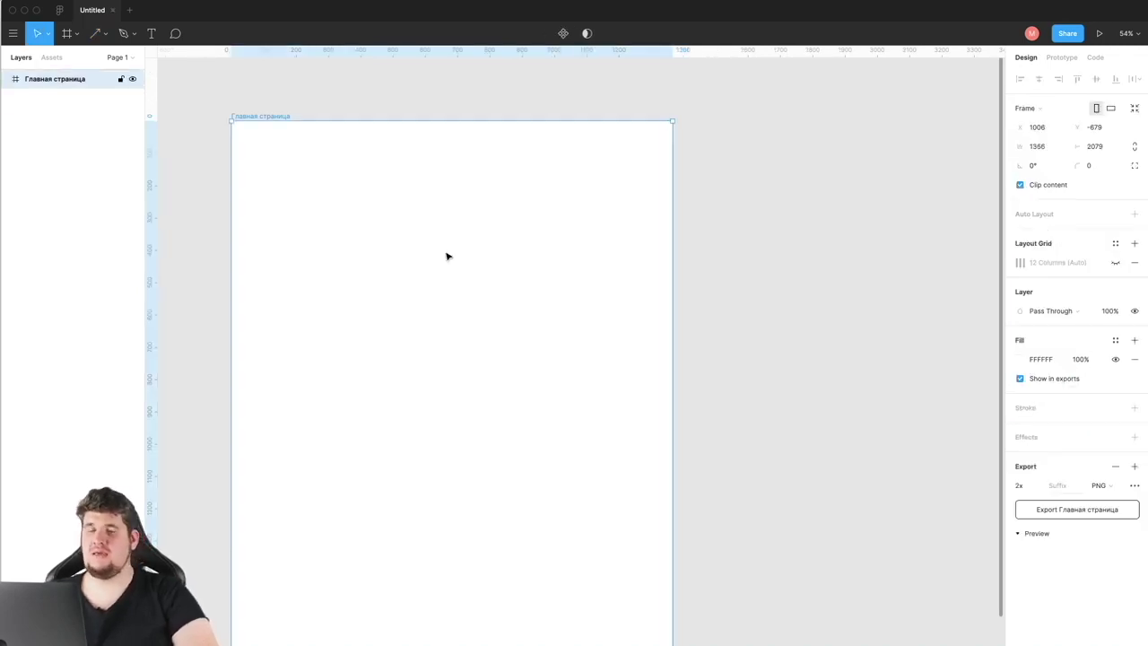
Step: Draw a polygon, raise its side count, then delete it
click(105, 34)
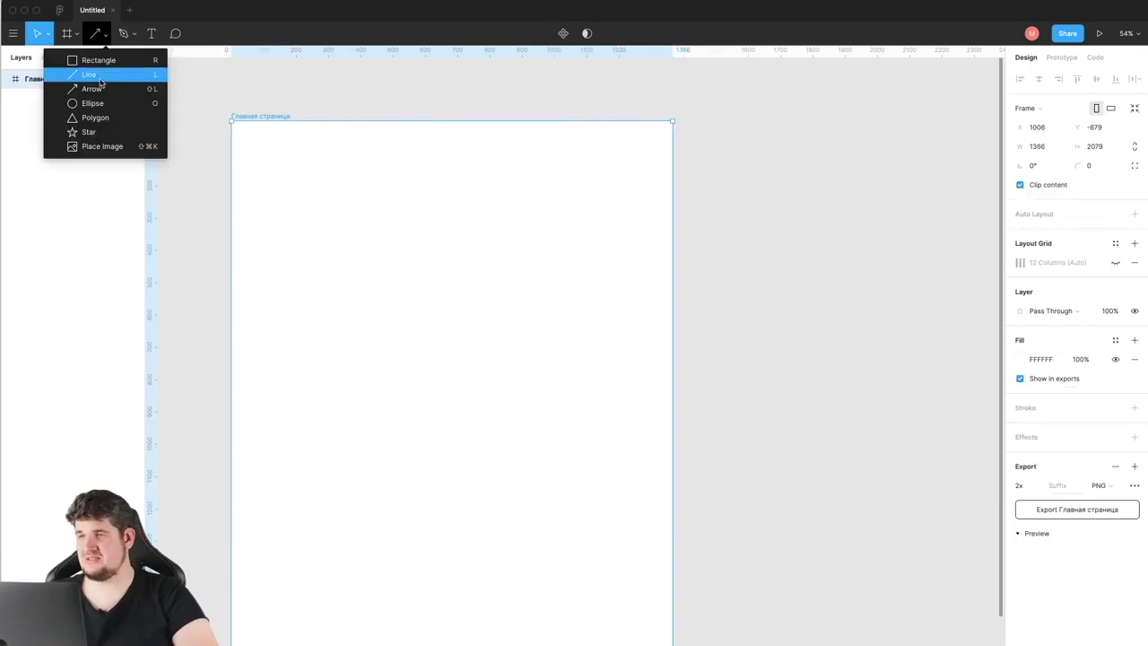
click(96, 120)
drag(383, 233, 498, 346)
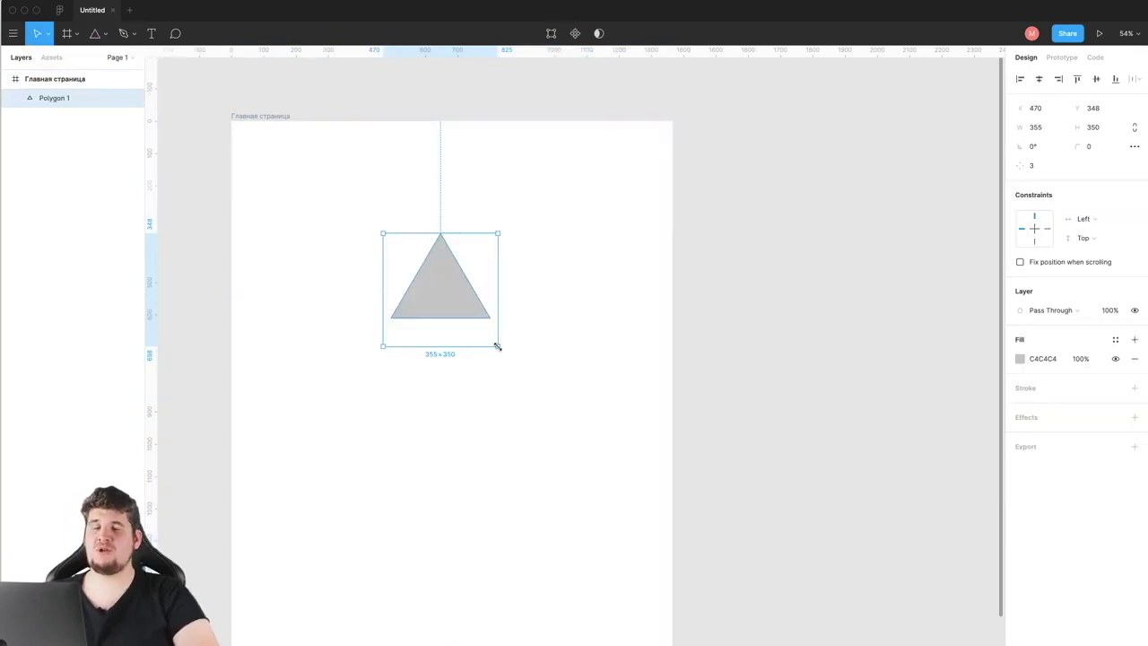
click(1035, 167)
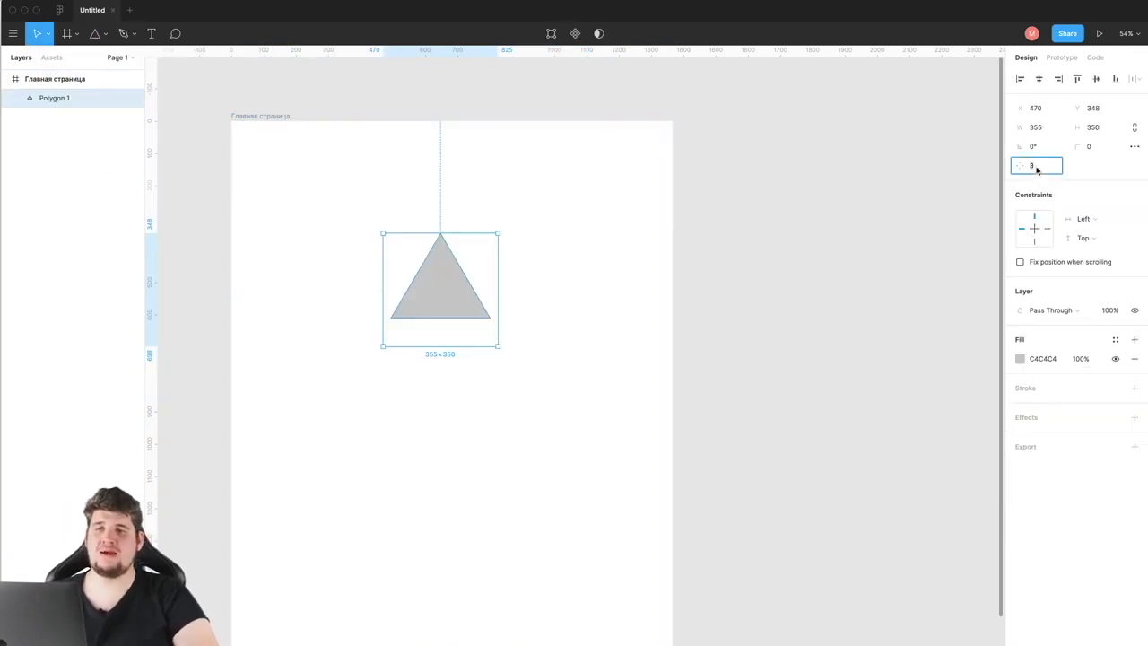
key(Up)
key(Up)
key(Up)
key(Up)
key(Escape)
key(Delete)
click(218, 90)
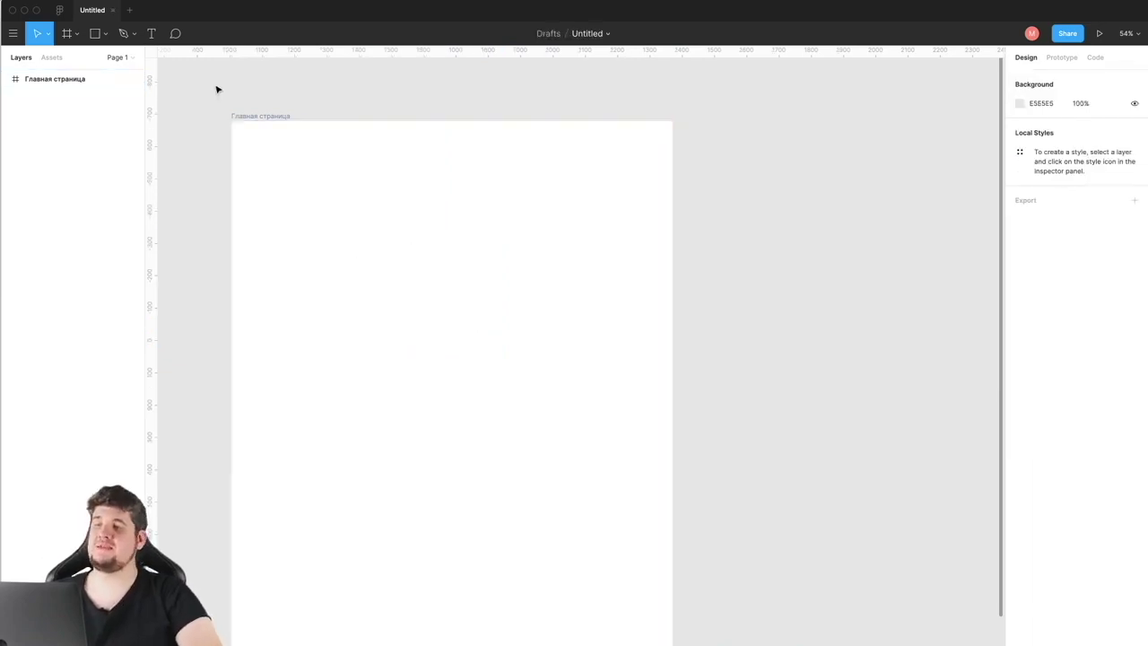
Step: Draw a star in the frame with 23 points and an 87.2% ratio
click(105, 34)
click(103, 132)
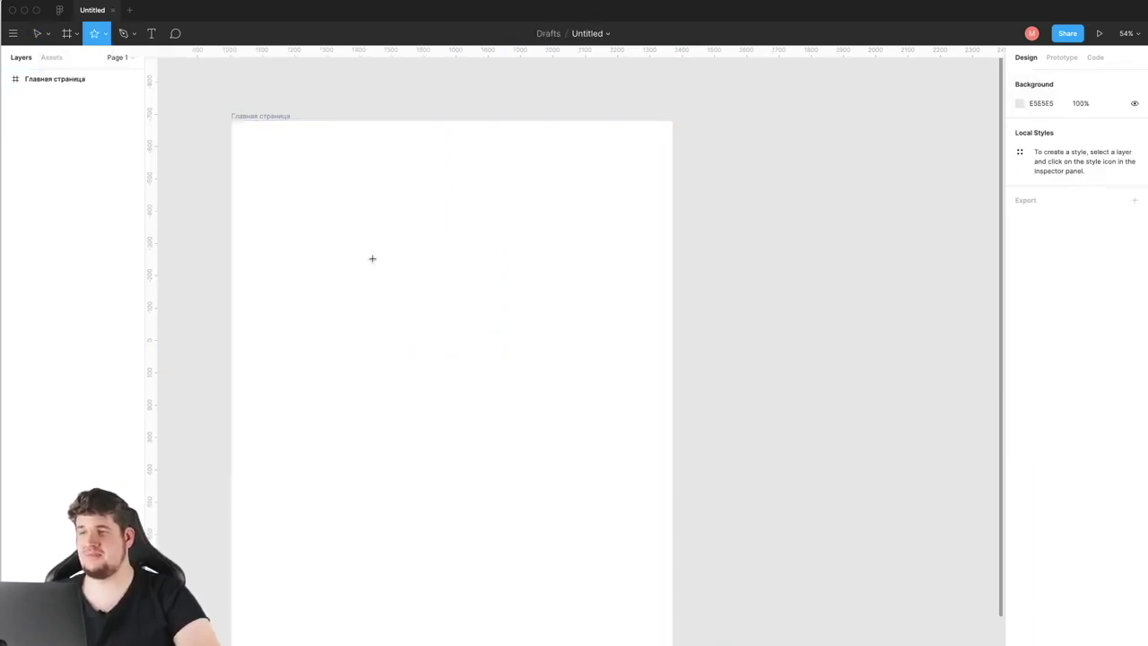
drag(394, 279, 537, 406)
click(1040, 166)
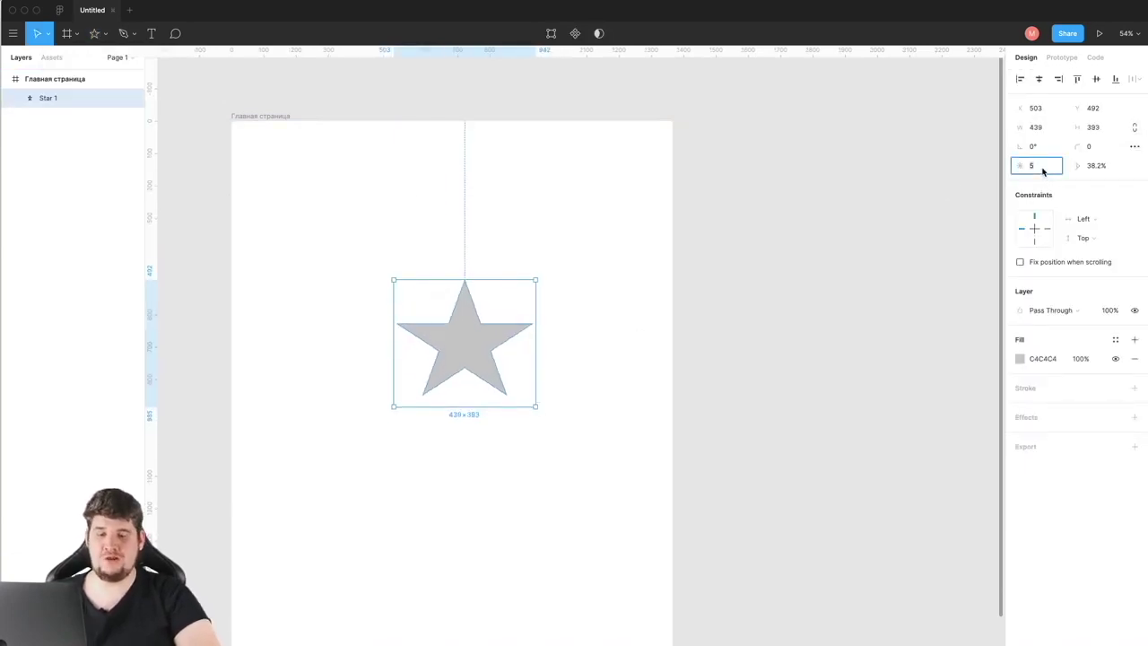
key(Up)
key(Up)
key(Up)
text(23)
click(1093, 166)
text(87.2)
key(Return)
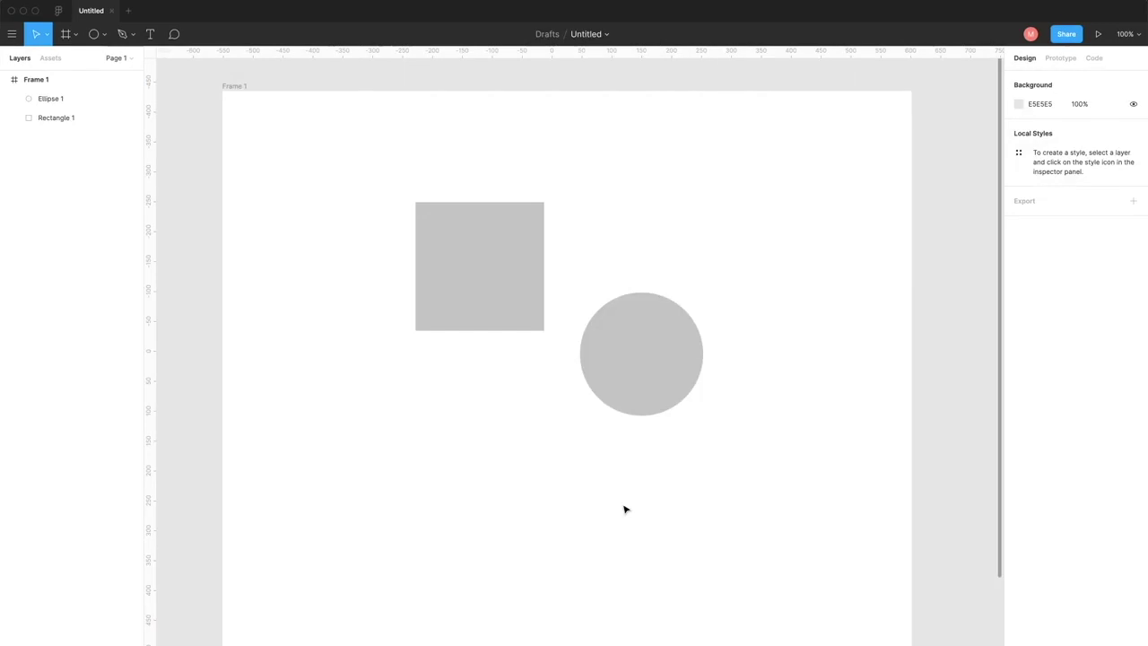
Step: Subtract the circle from the square, then move the circle over the square's lower-right corner
click(638, 360)
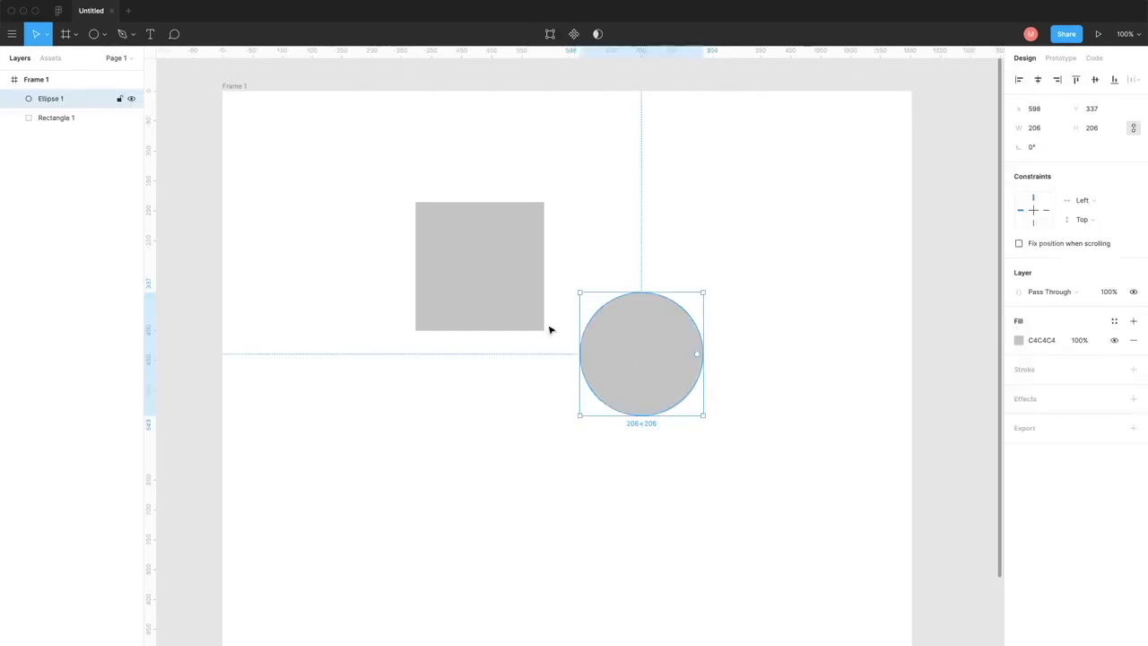
shift+click(490, 294)
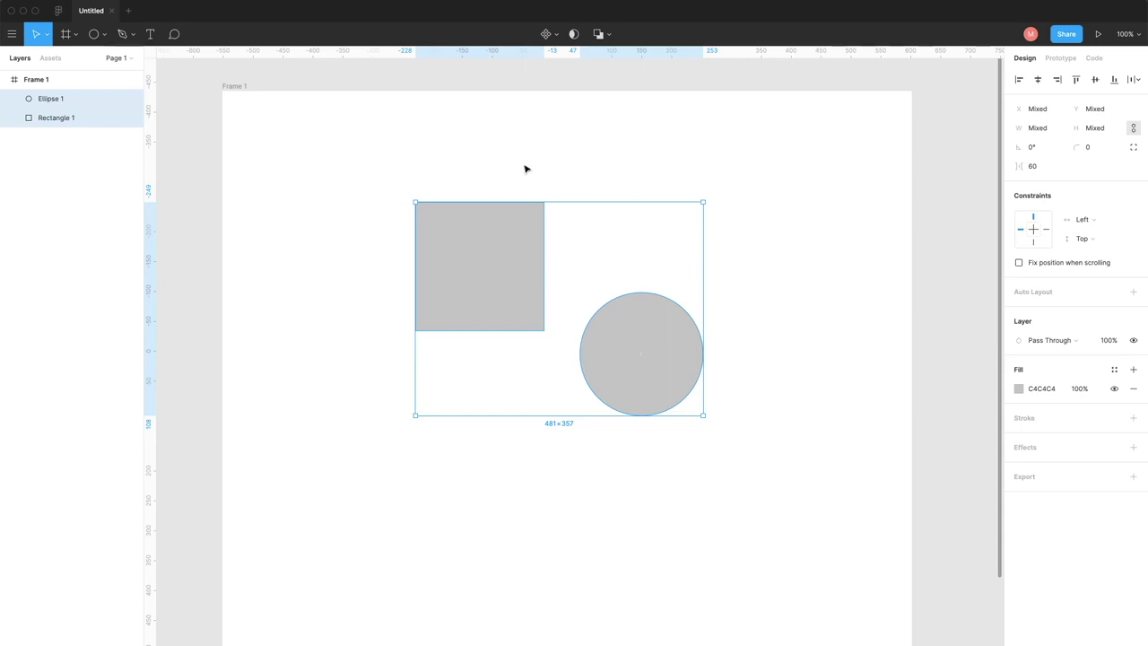
click(607, 37)
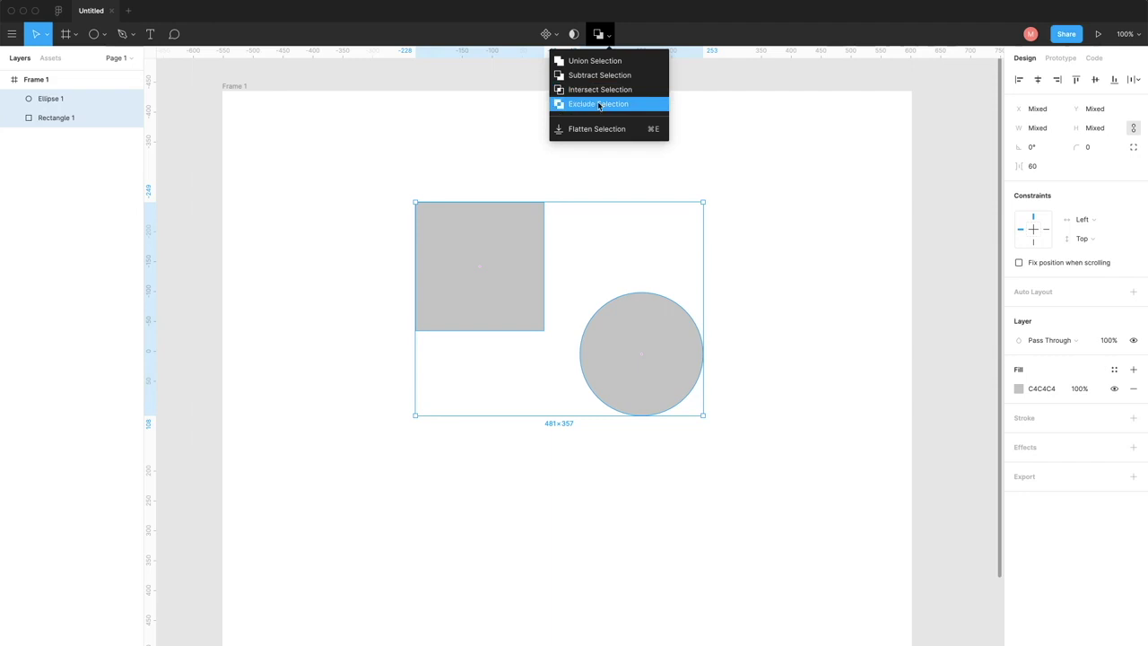
click(600, 75)
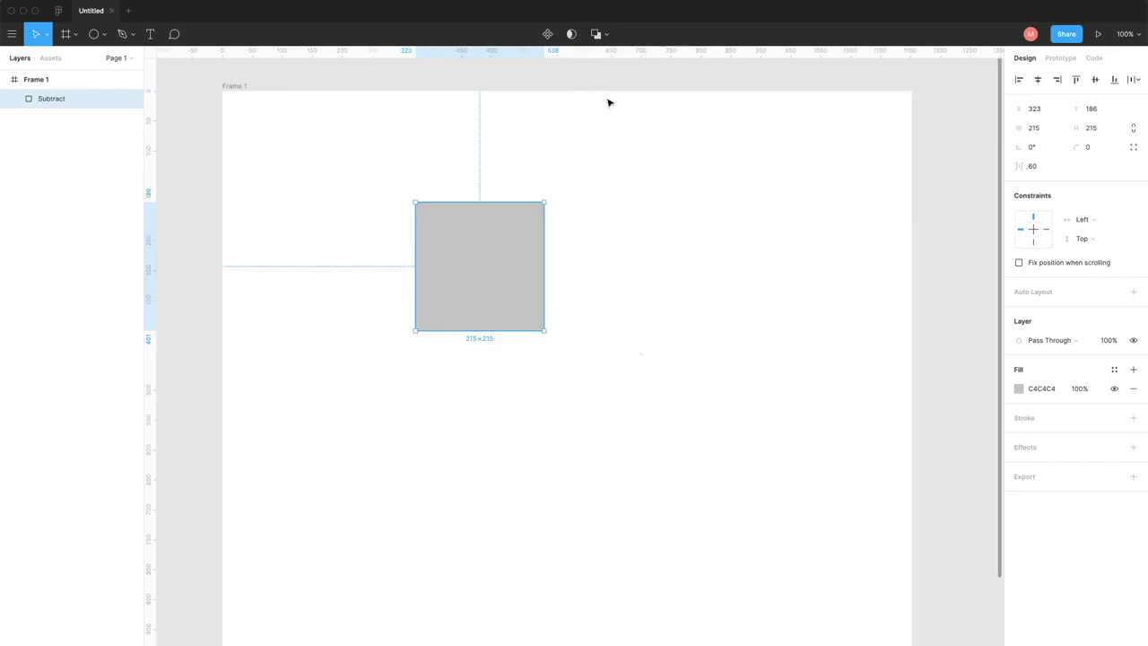
click(14, 99)
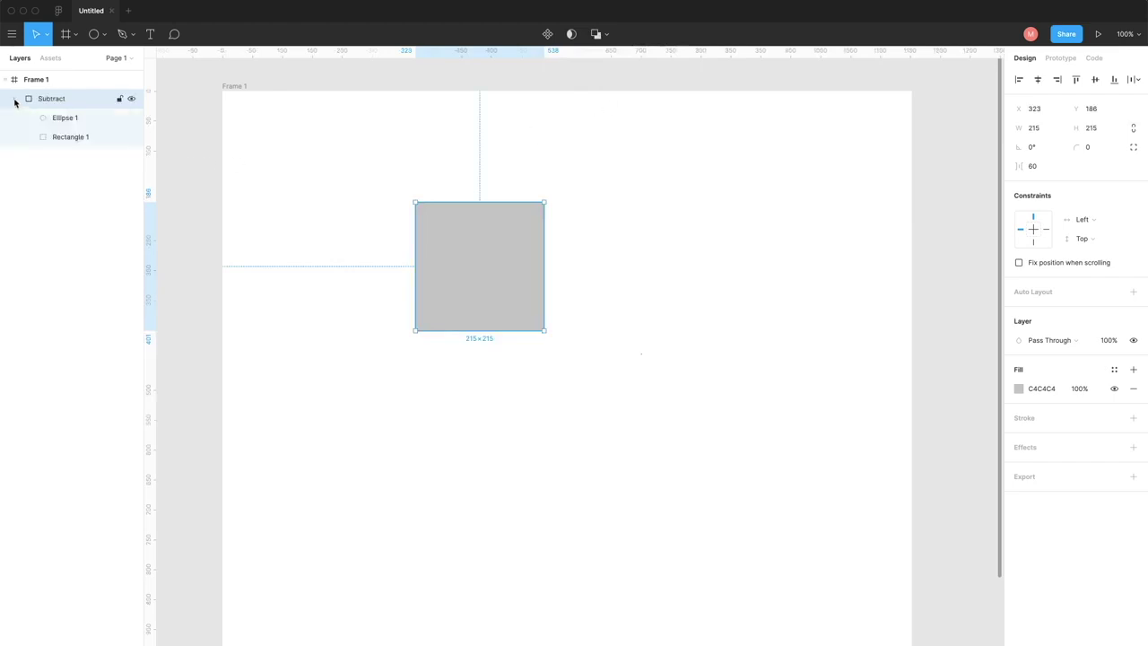
click(63, 119)
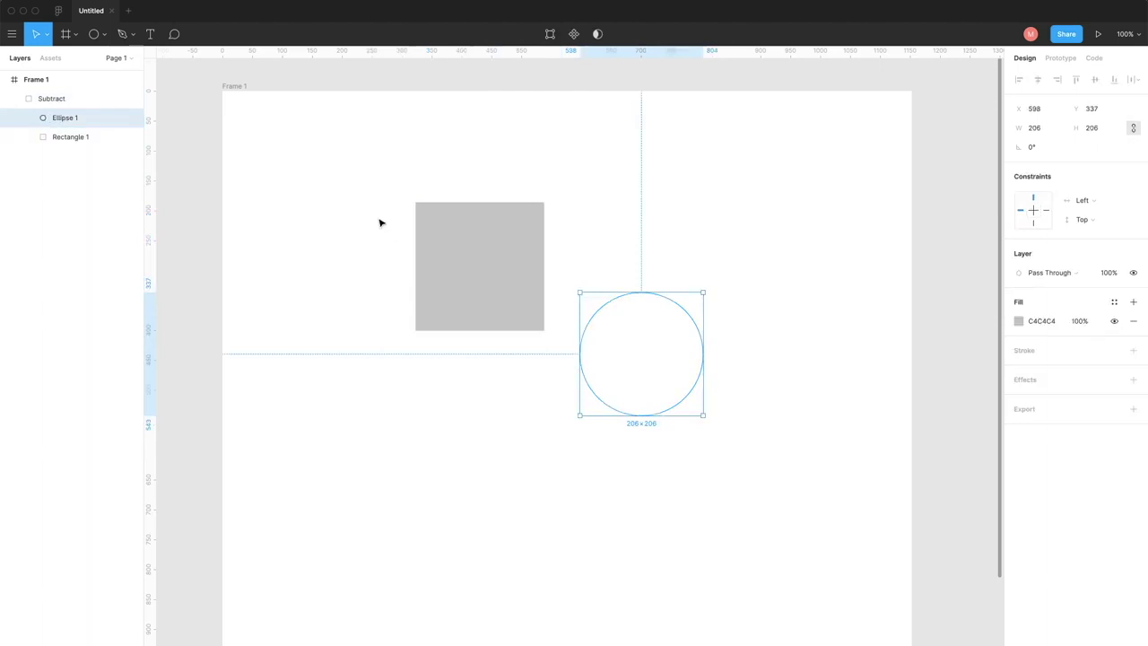
mouse_move(622, 364)
drag(625, 368, 530, 320)
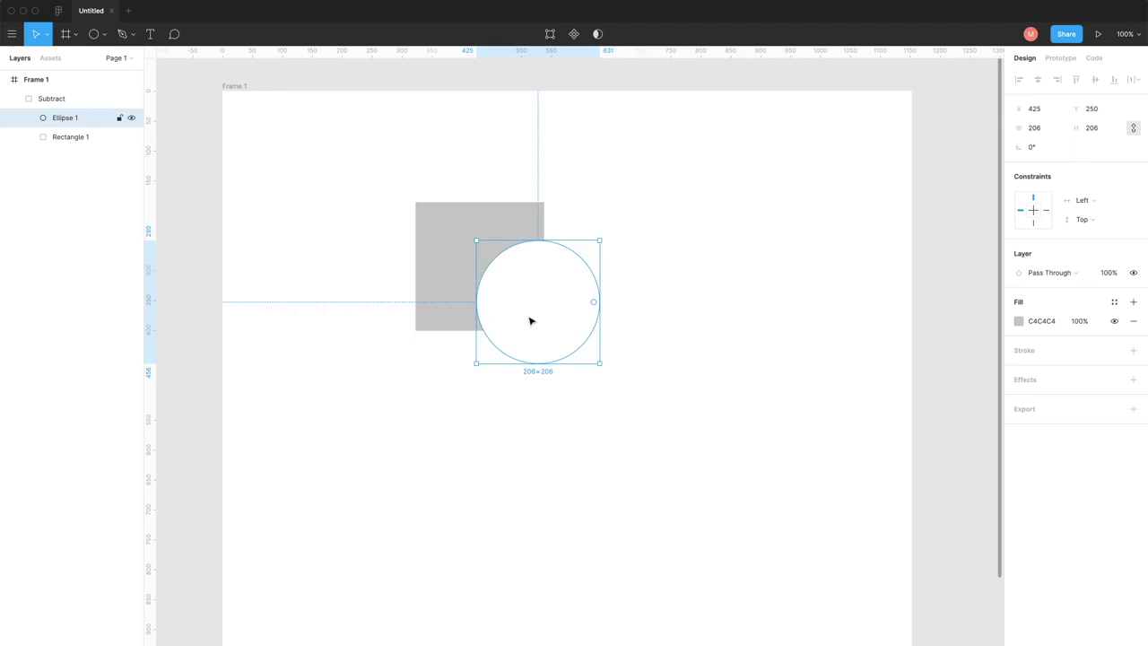
click(72, 101)
Step: Switch the boolean group to Union, then Intersect, then Exclude
click(605, 34)
click(603, 68)
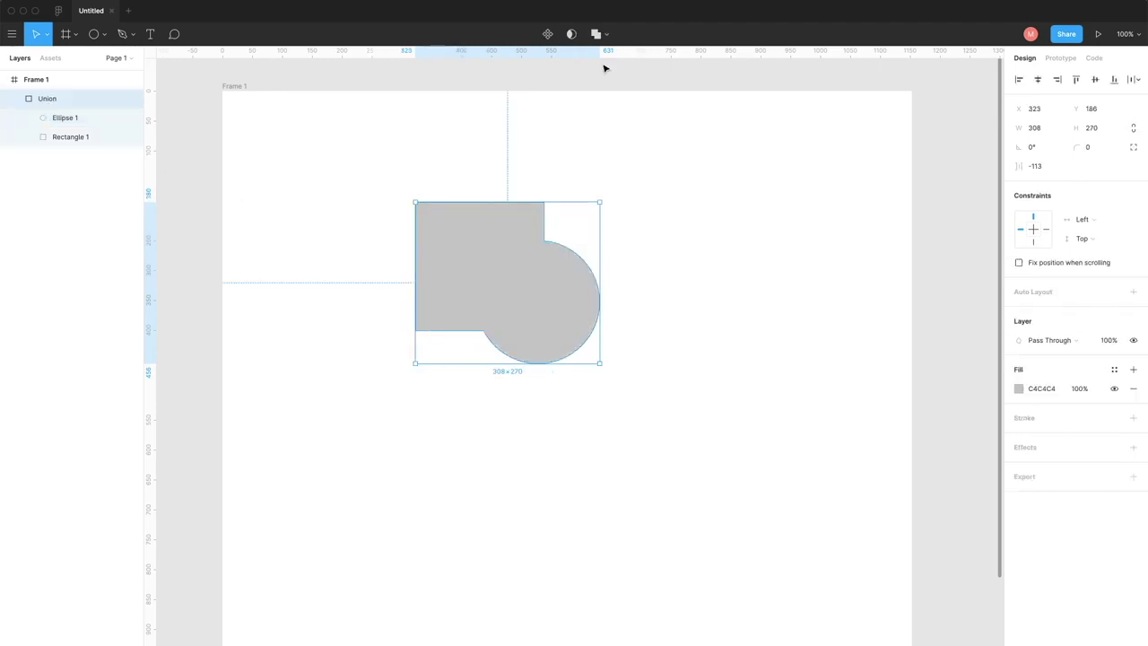
click(604, 36)
click(598, 89)
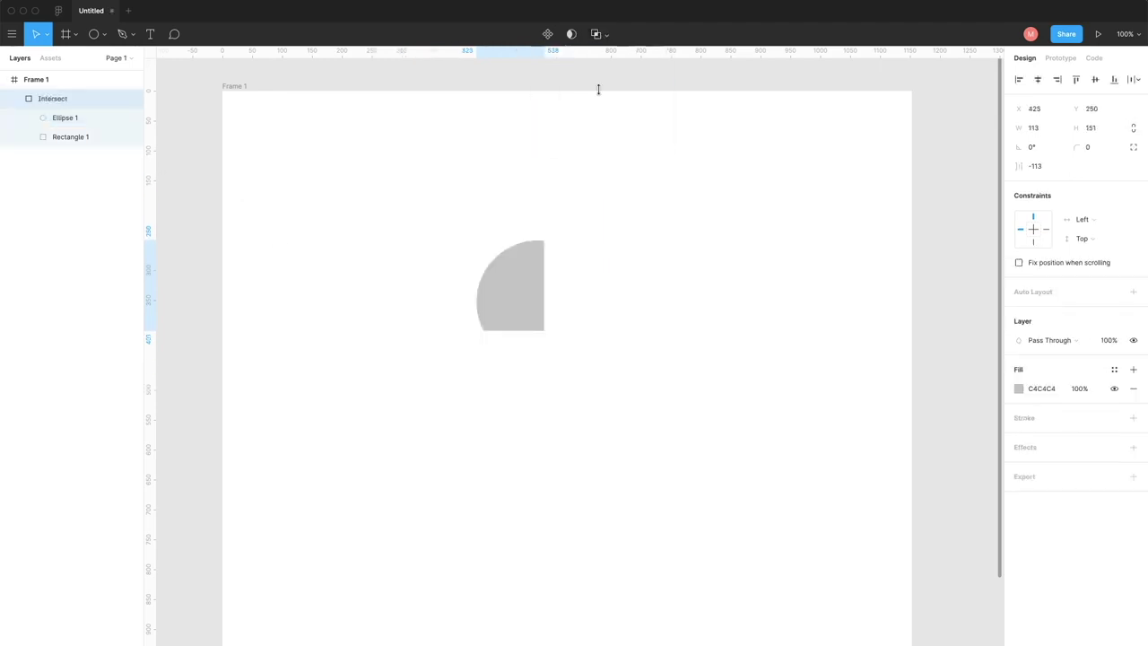
click(605, 34)
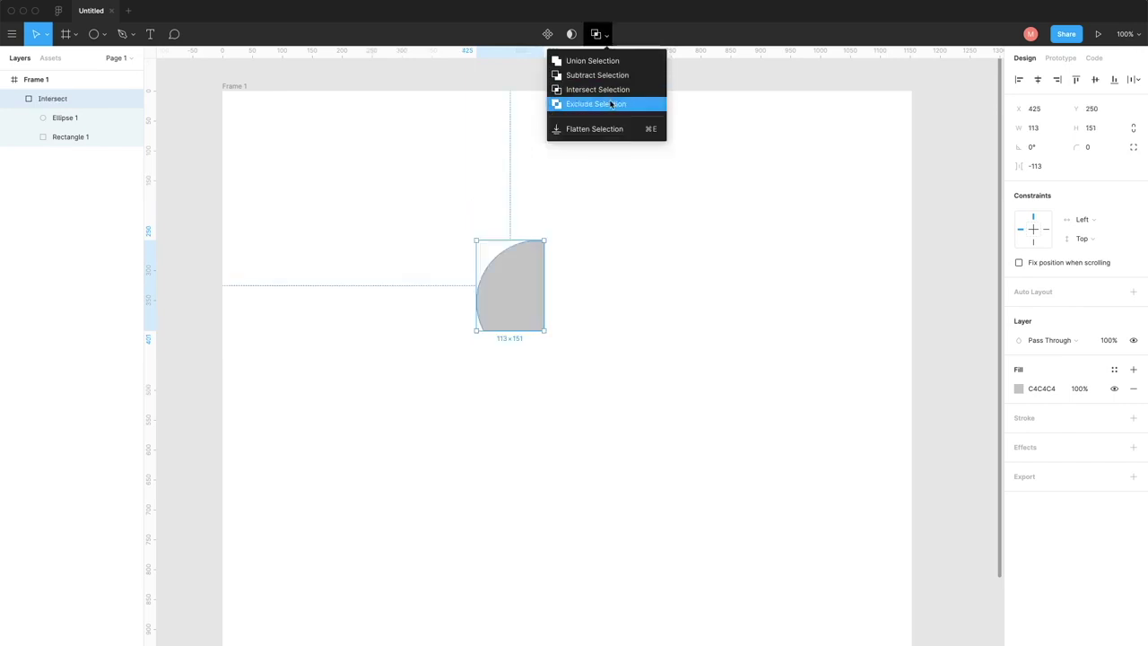
click(611, 104)
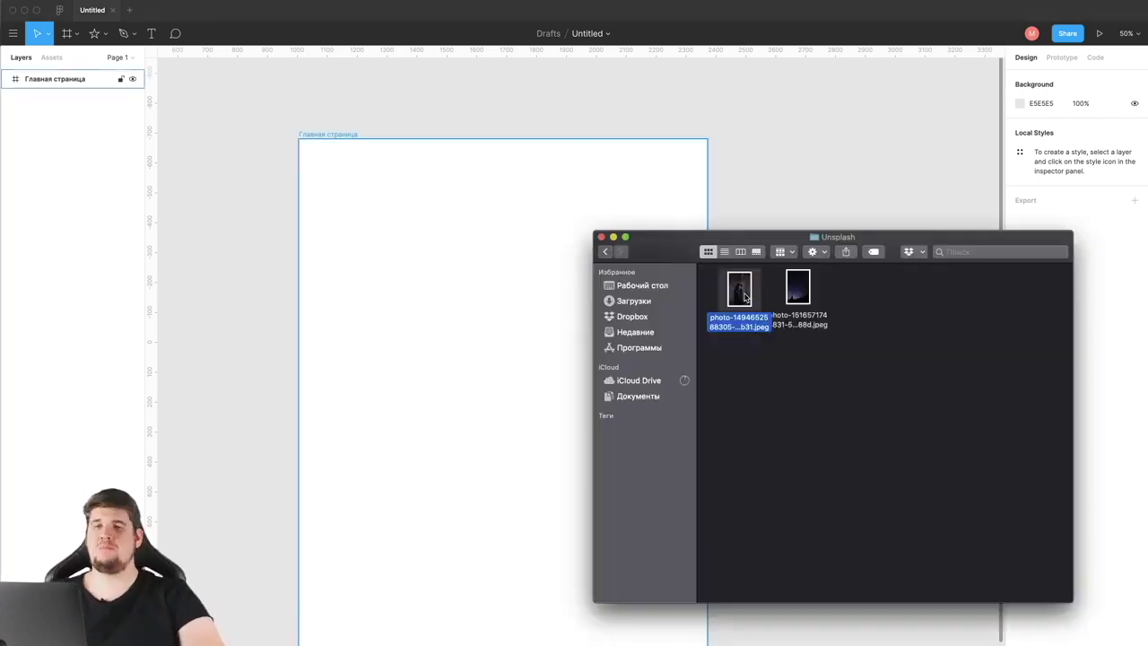
Step: Place the portrait photo into the frame, shorten it to about half height, and bring up its image fill settings
mouse_move(743, 297)
mouse_down()
mouse_move(589, 385)
mouse_move(482, 336)
mouse_up()
click(482, 337)
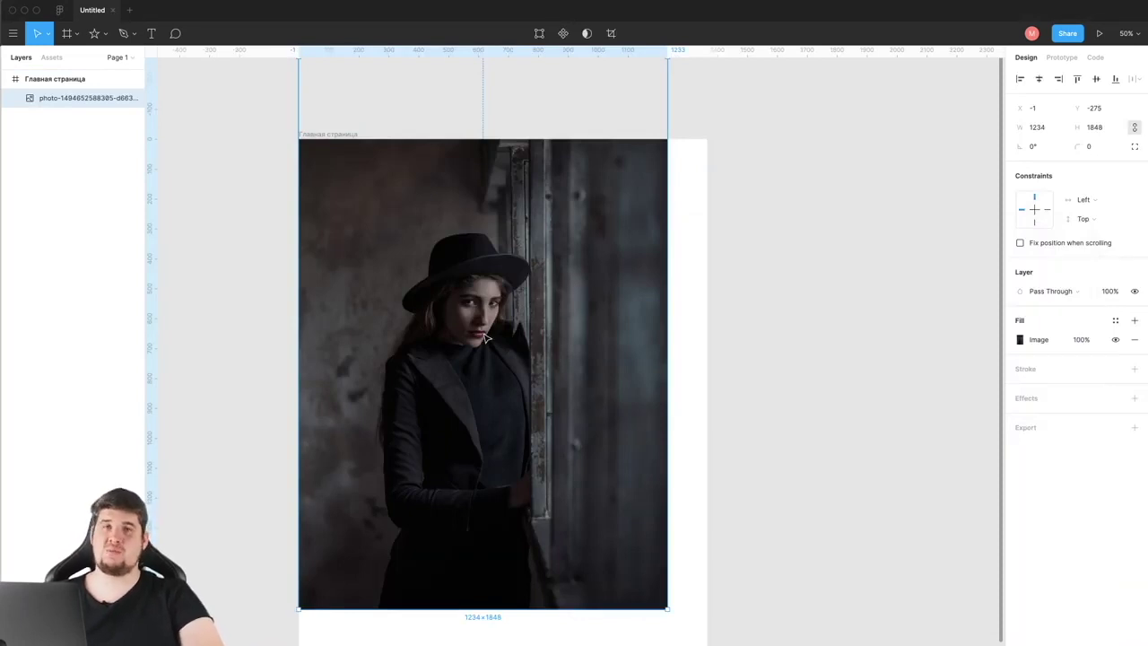
drag(482, 337, 504, 432)
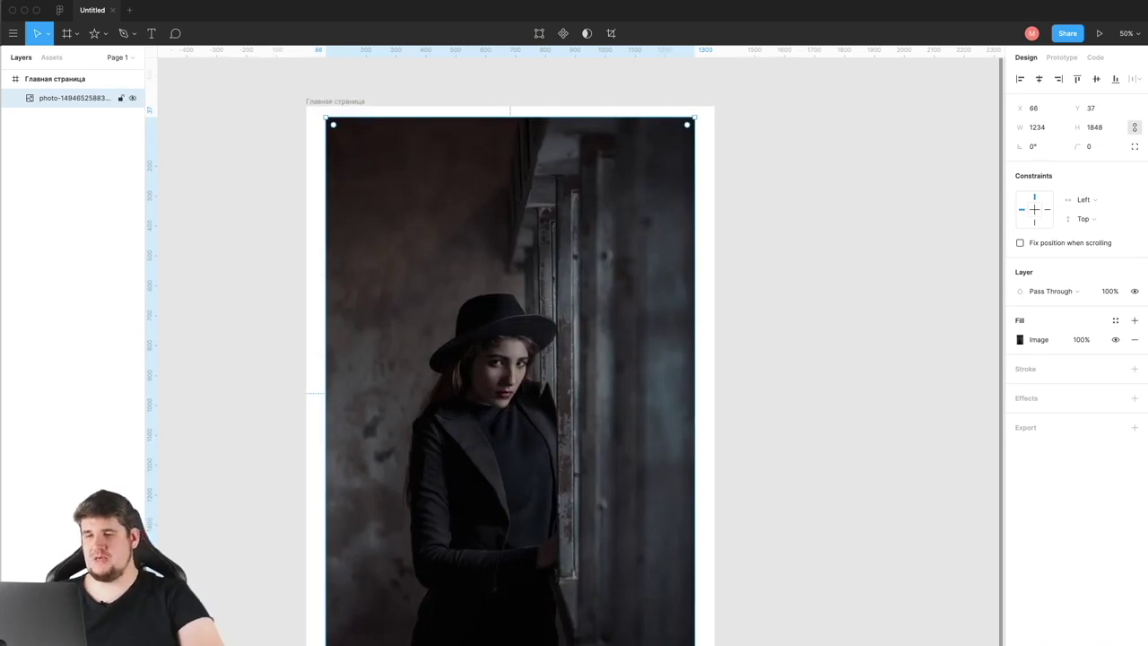
mouse_move(694, 645)
mouse_down()
mouse_move(693, 424)
mouse_move(552, 505)
mouse_move(696, 395)
mouse_move(681, 492)
mouse_move(671, 466)
mouse_move(543, 397)
mouse_move(516, 319)
mouse_move(415, 505)
mouse_move(672, 407)
mouse_move(659, 426)
mouse_up()
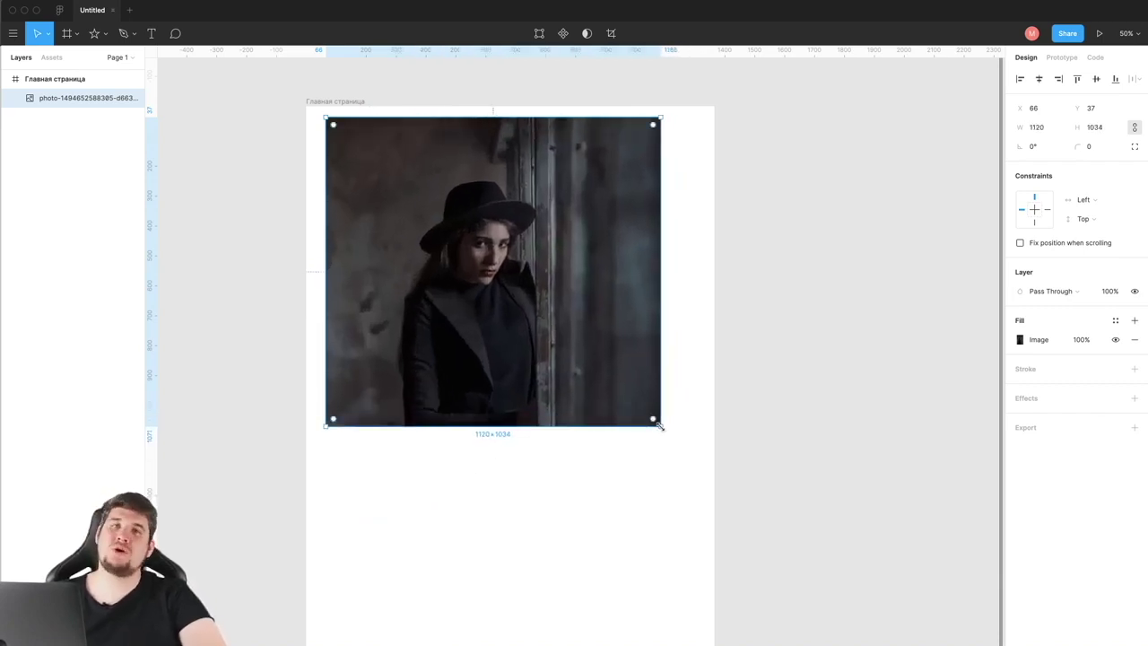
click(1020, 340)
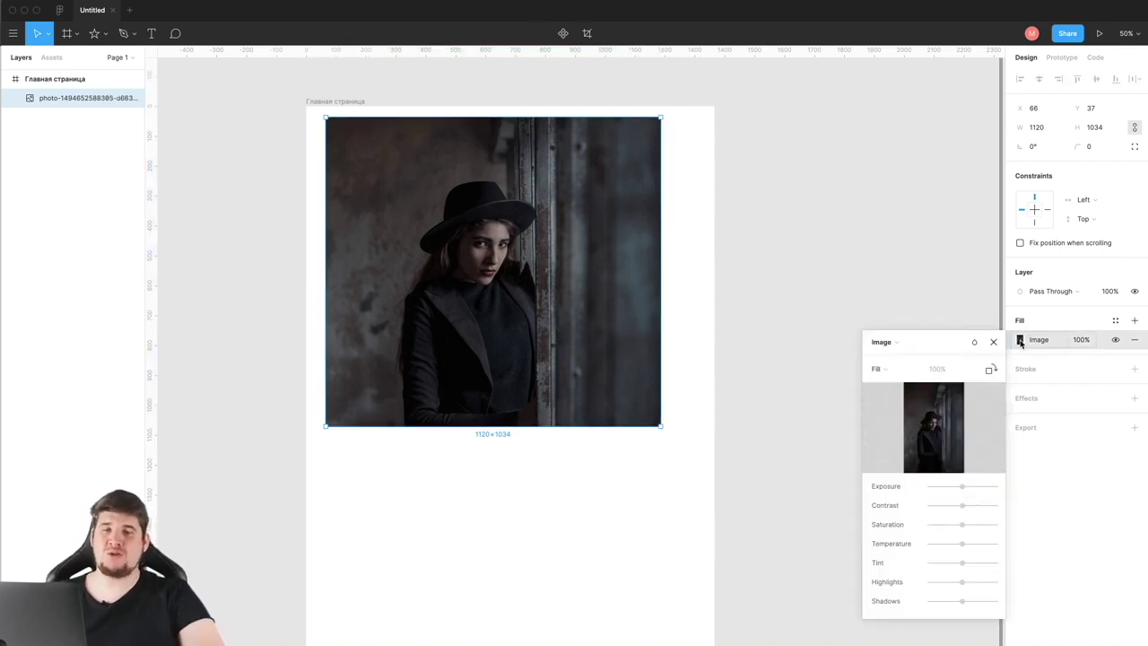
Step: Switch the photo to Fit, then Crop mode, repositioning it so the face shows
click(887, 369)
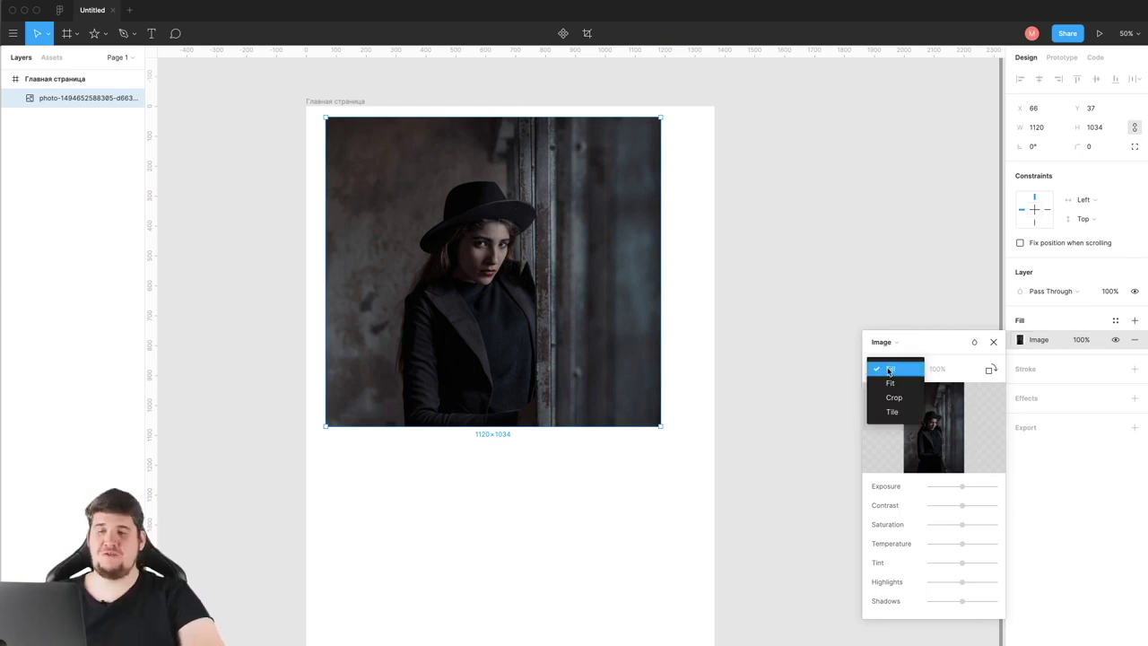
click(890, 383)
mouse_move(657, 425)
mouse_down()
mouse_move(622, 340)
mouse_move(517, 391)
mouse_move(691, 410)
mouse_move(680, 332)
mouse_move(657, 330)
mouse_up()
click(887, 368)
click(889, 387)
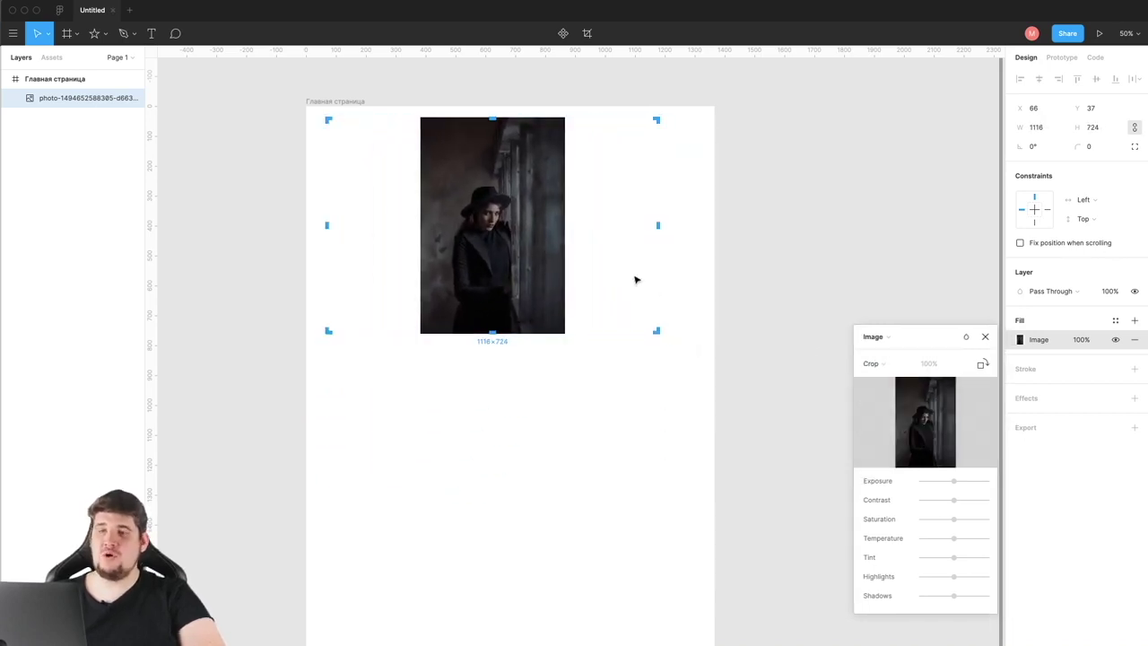
mouse_move(552, 278)
mouse_down()
mouse_move(545, 362)
mouse_move(800, 565)
mouse_up()
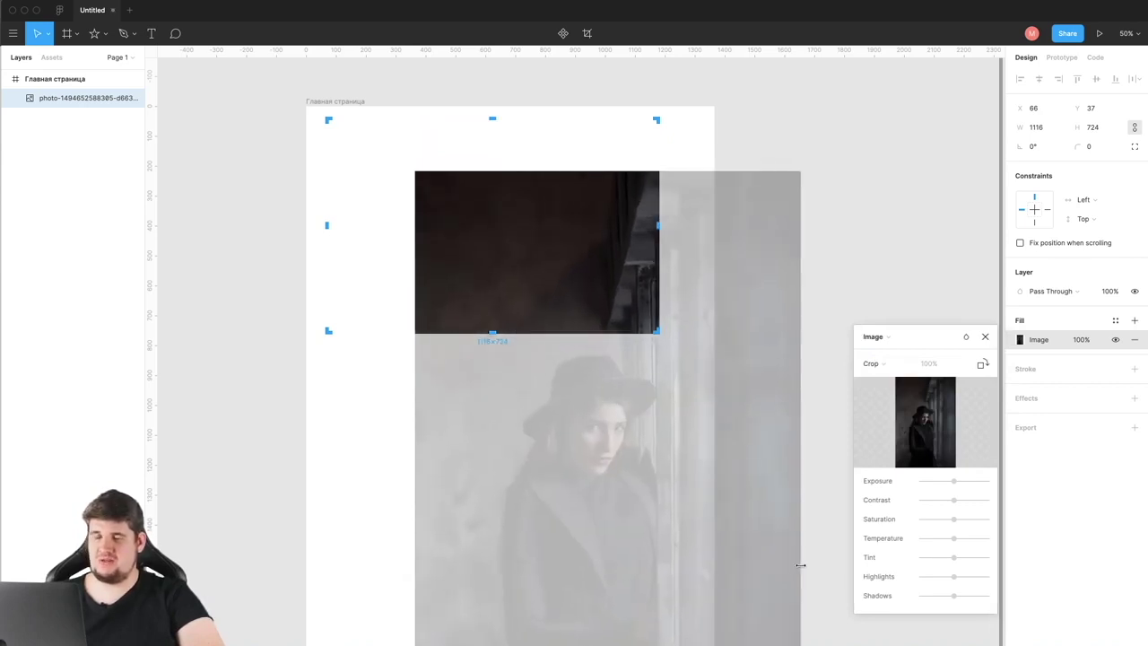
mouse_move(737, 548)
mouse_down()
mouse_move(646, 384)
mouse_move(625, 374)
mouse_move(629, 334)
mouse_up()
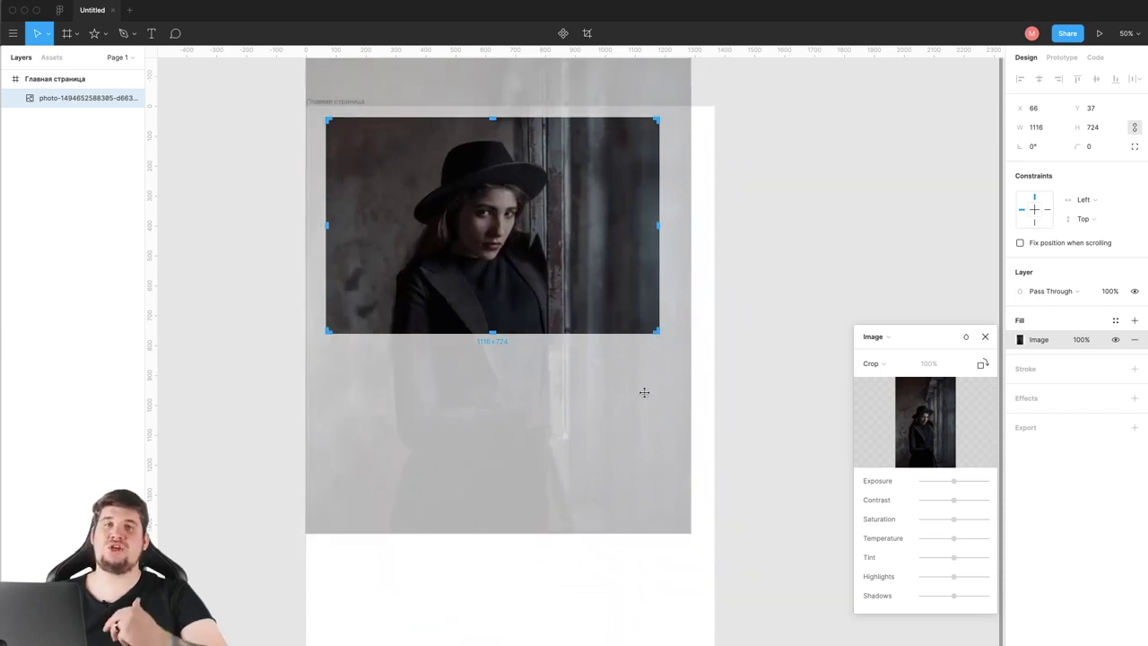
mouse_move(633, 427)
mouse_down()
mouse_move(613, 380)
mouse_move(617, 361)
mouse_move(640, 494)
mouse_move(635, 384)
mouse_up()
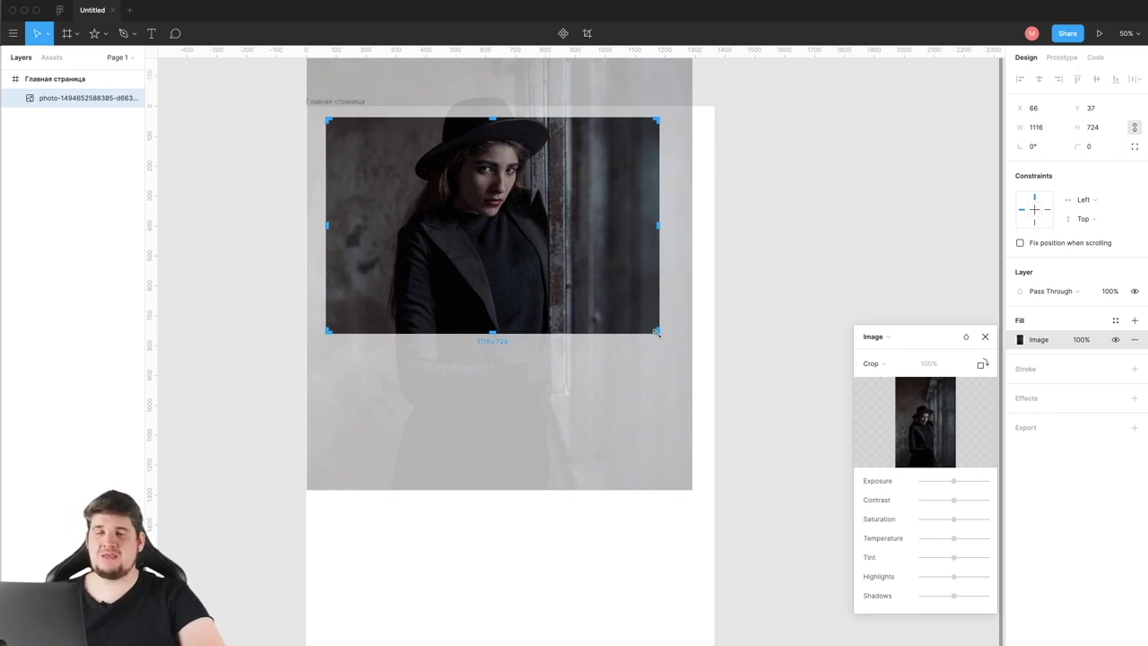
mouse_move(656, 332)
mouse_down()
mouse_move(591, 346)
mouse_move(618, 400)
mouse_move(634, 363)
mouse_up()
Step: Tile the photo at 10% scale, then enlarge the tiles slightly
click(866, 363)
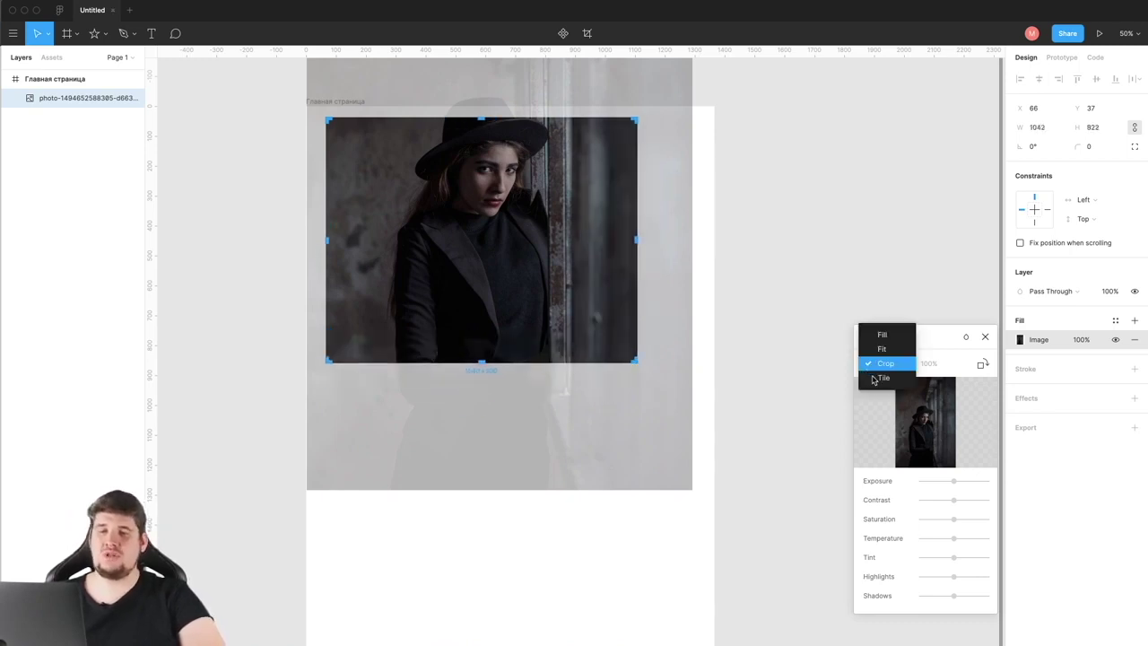
click(874, 379)
click(930, 364)
text(10)
key(Return)
drag(929, 364, 951, 364)
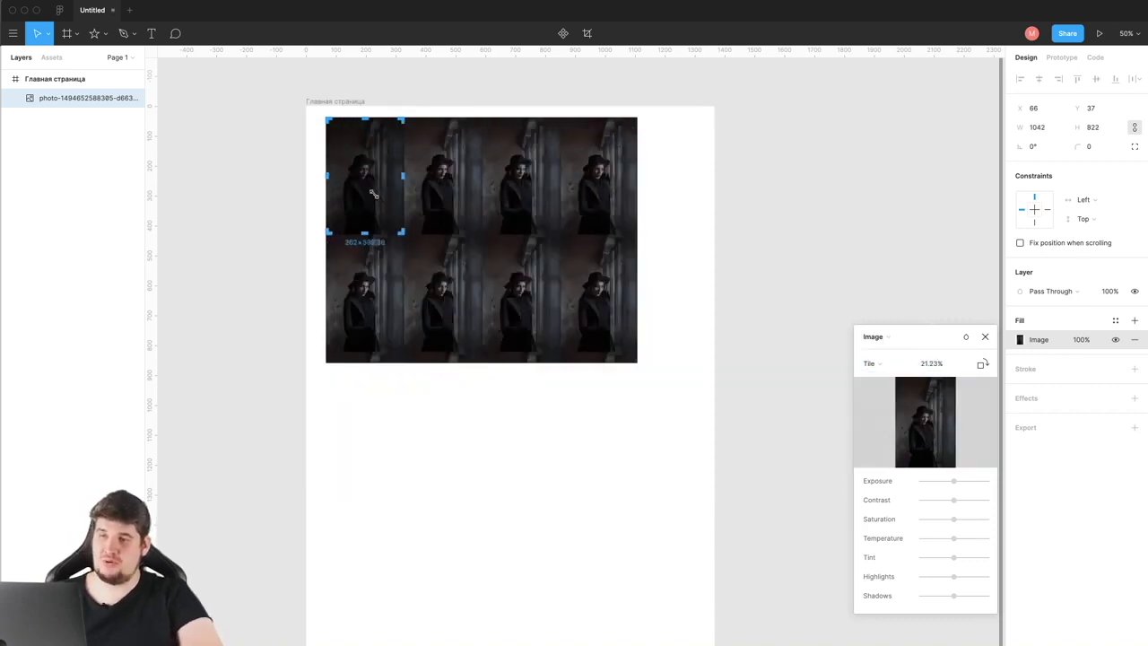
click(985, 337)
Step: Return the photo to Fill mode and enlarge the frame to 1238×1362
click(1019, 340)
click(877, 367)
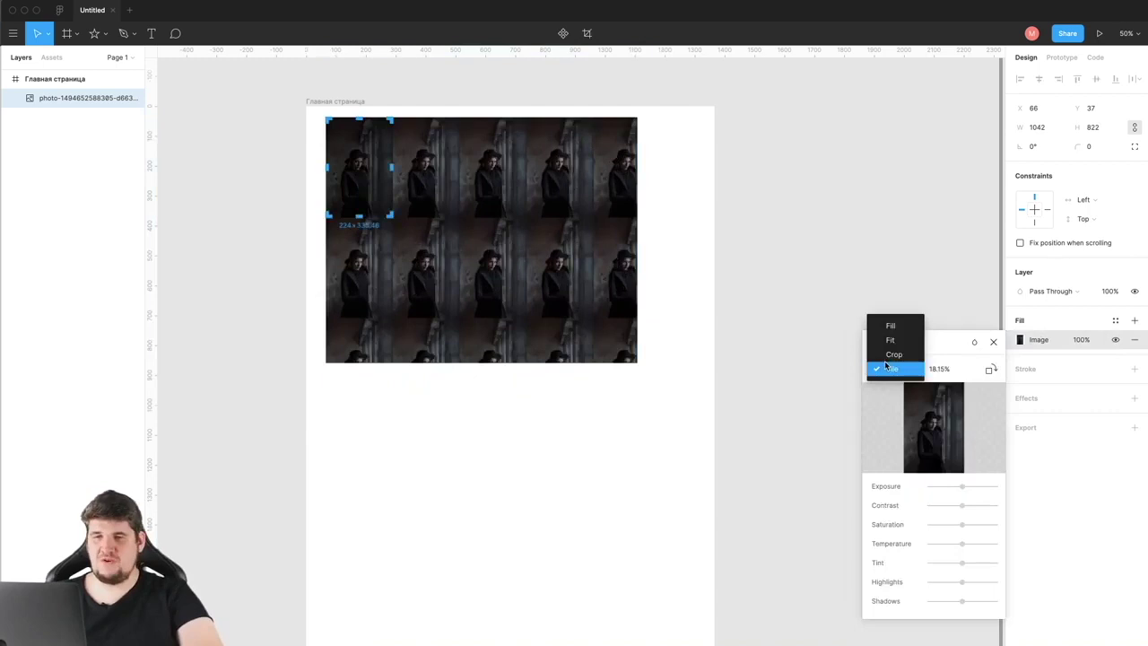
click(884, 321)
drag(641, 420, 695, 524)
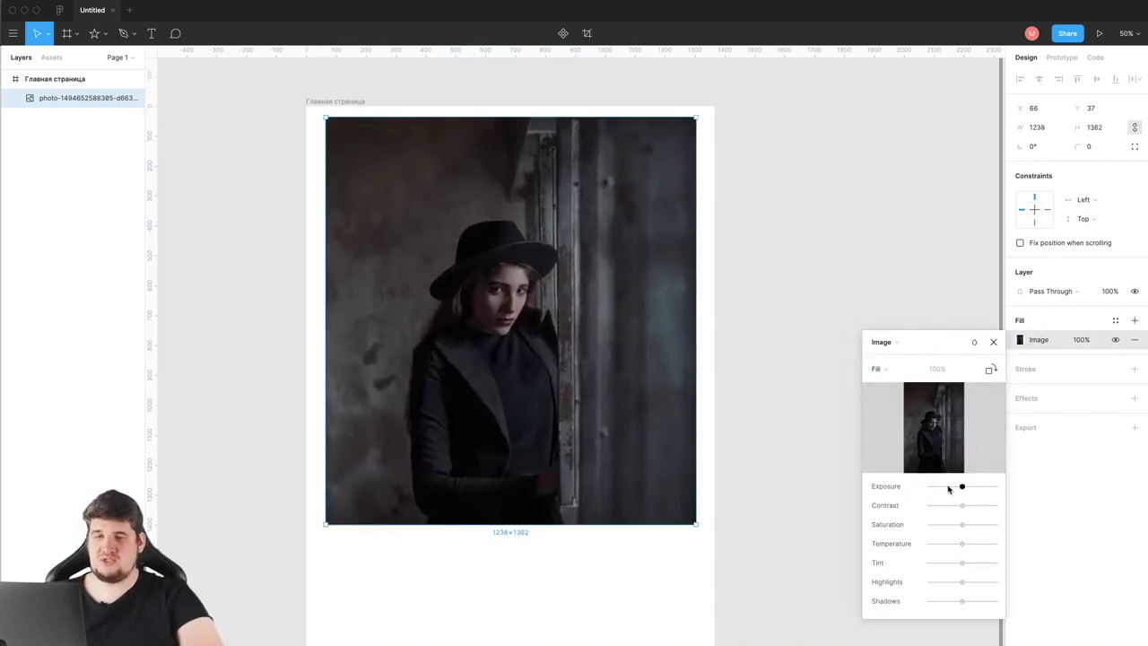
Step: Try exposure, contrast and saturation adjustments on the photo, reset them, and add a new fill
mouse_move(972, 491)
mouse_down()
mouse_move(977, 505)
mouse_move(899, 528)
mouse_move(965, 525)
mouse_move(923, 544)
mouse_move(1016, 550)
mouse_move(937, 566)
mouse_move(999, 566)
mouse_move(943, 565)
mouse_move(1002, 584)
mouse_move(902, 584)
mouse_move(986, 601)
mouse_up()
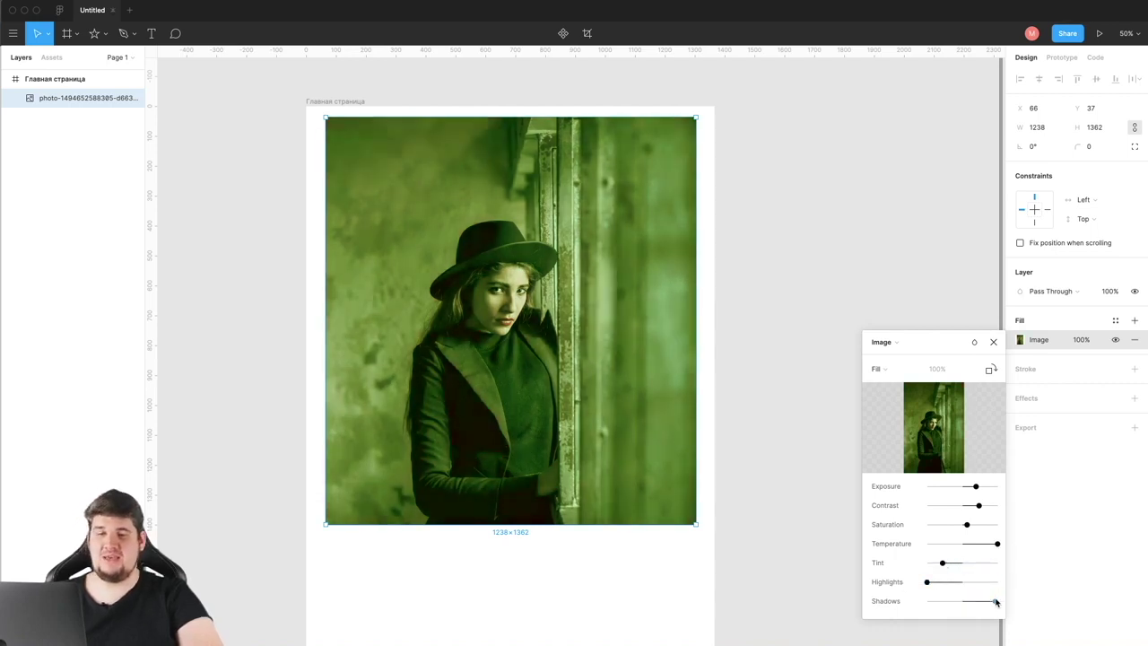
click(973, 342)
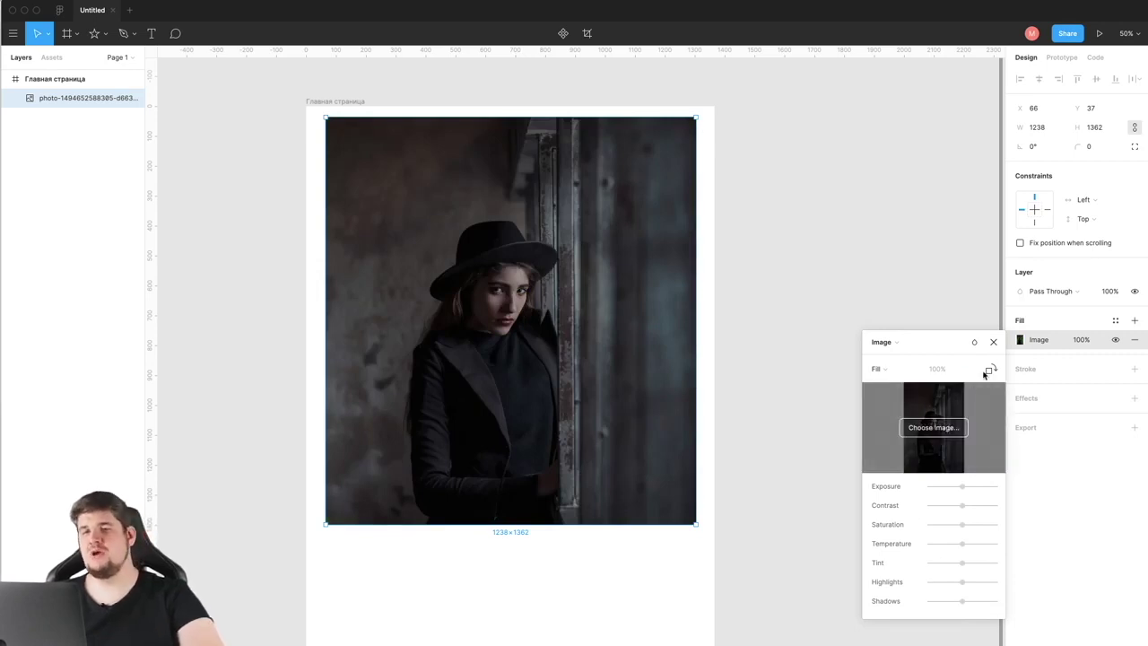
click(993, 341)
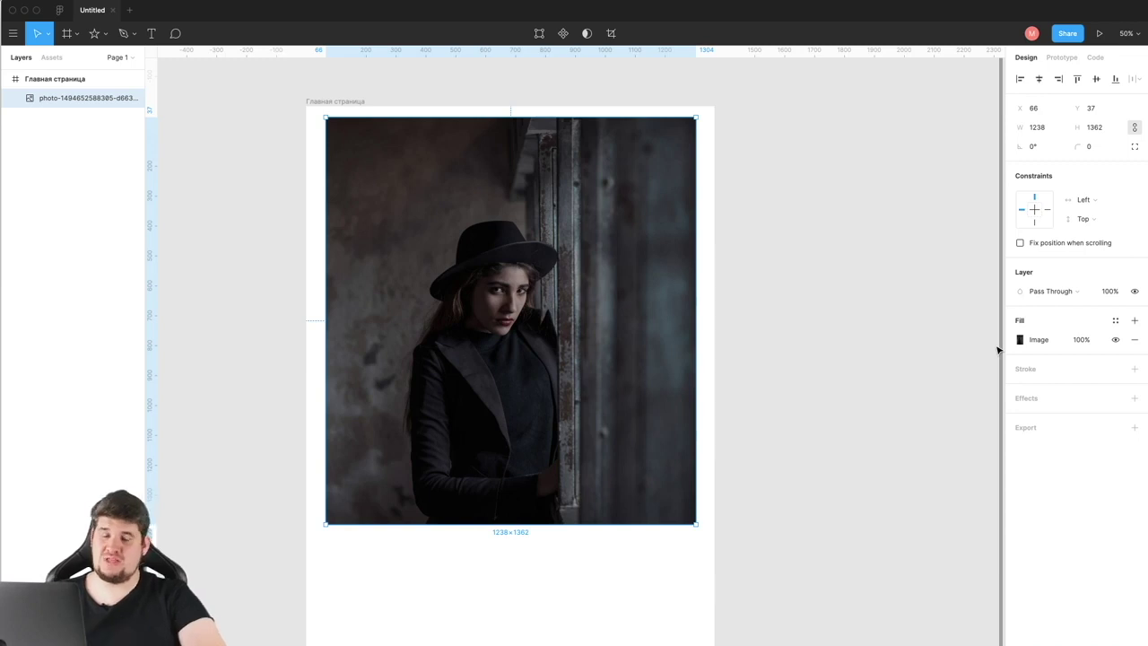
click(1133, 321)
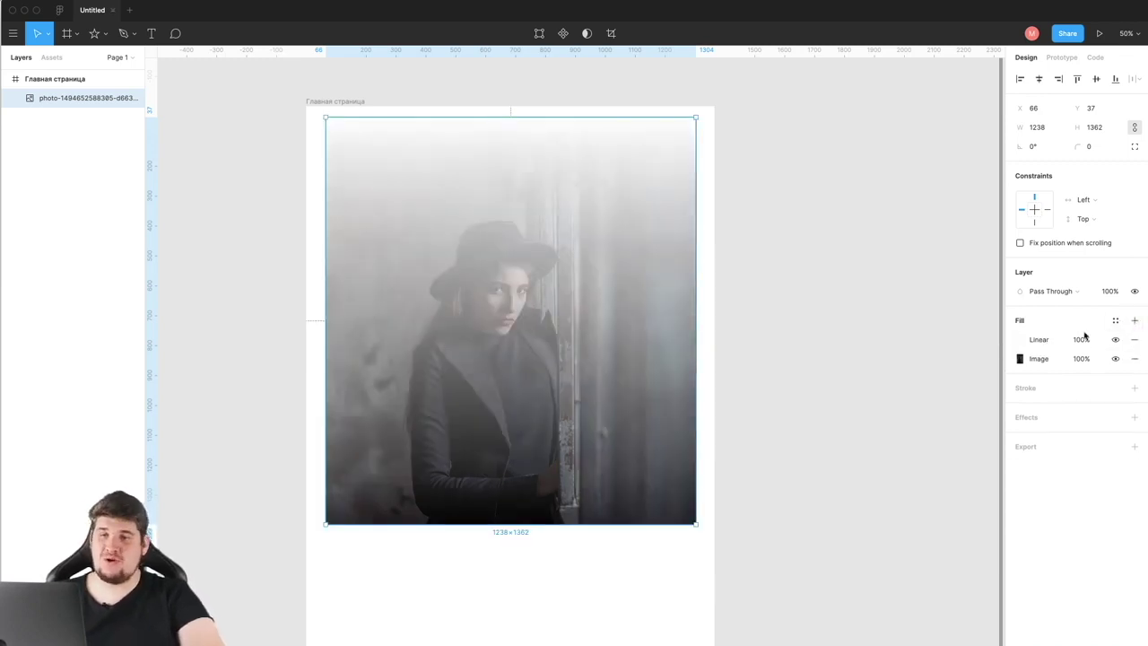
Step: Make the new fill a yellow-to-purple radial gradient centred toward the upper left
click(1019, 341)
click(886, 341)
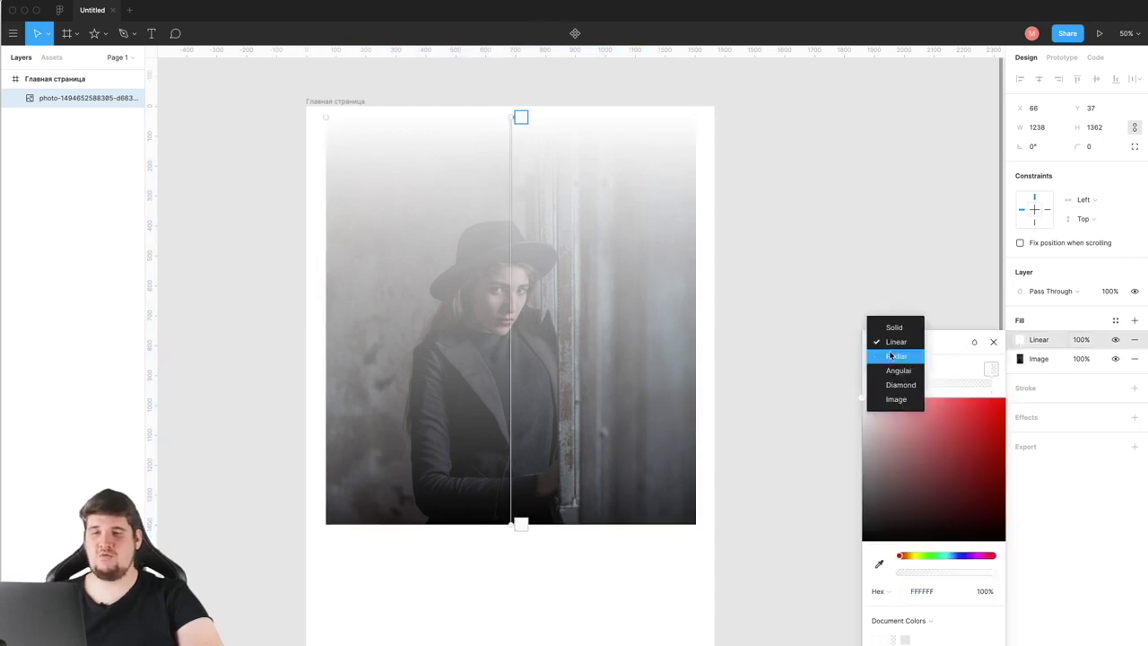
click(890, 355)
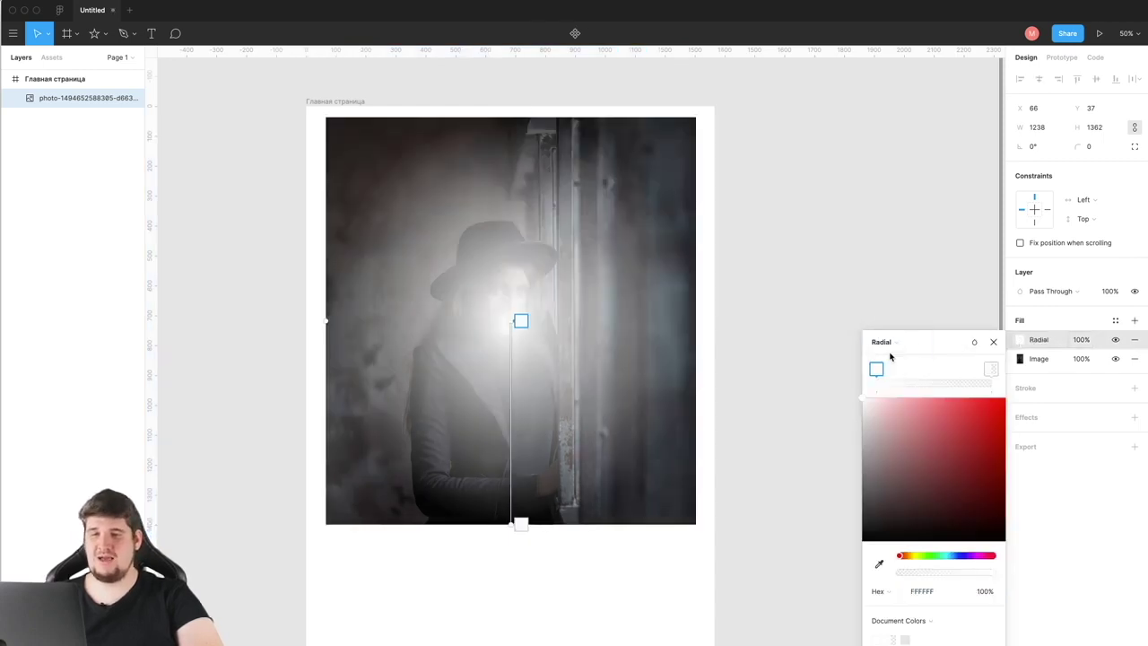
click(990, 369)
drag(901, 556, 970, 556)
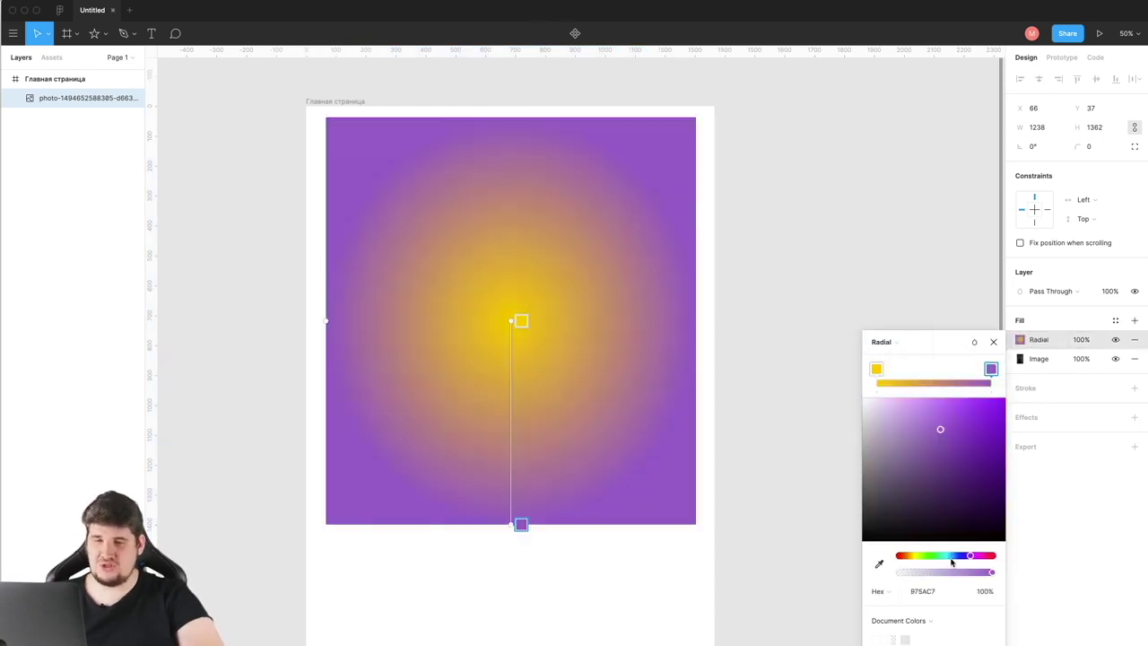
drag(521, 321, 485, 278)
drag(438, 235, 436, 217)
drag(518, 522, 603, 519)
Step: Set the gradient fill to 20% opacity, toggle its visibility, then raise it to 100%
click(1080, 340)
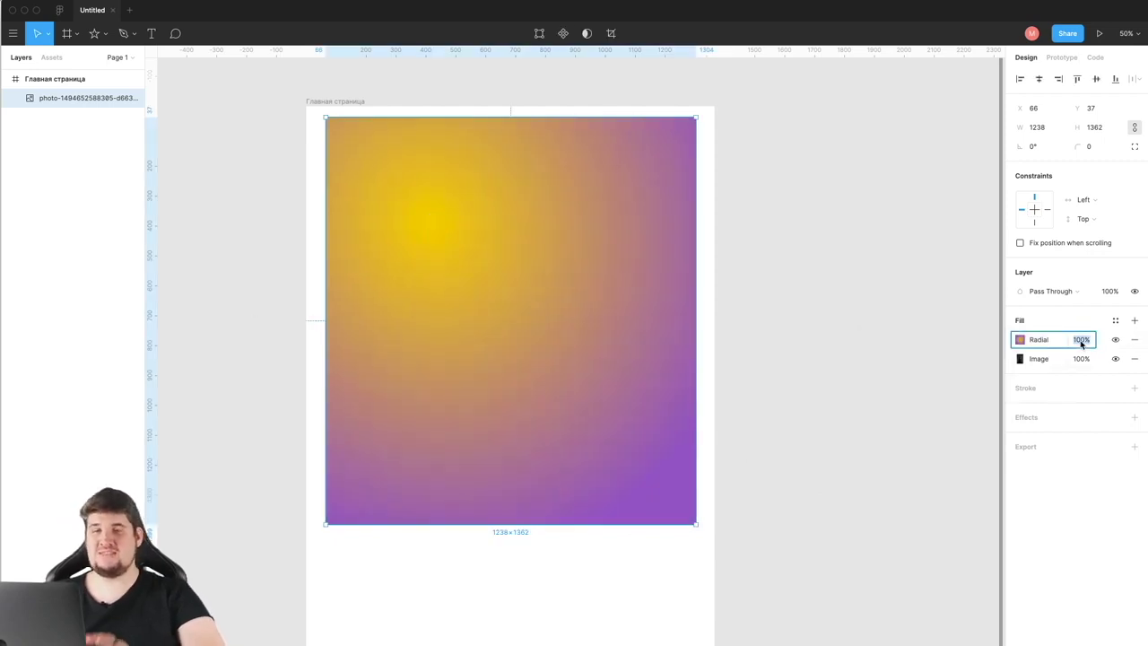
text(20)
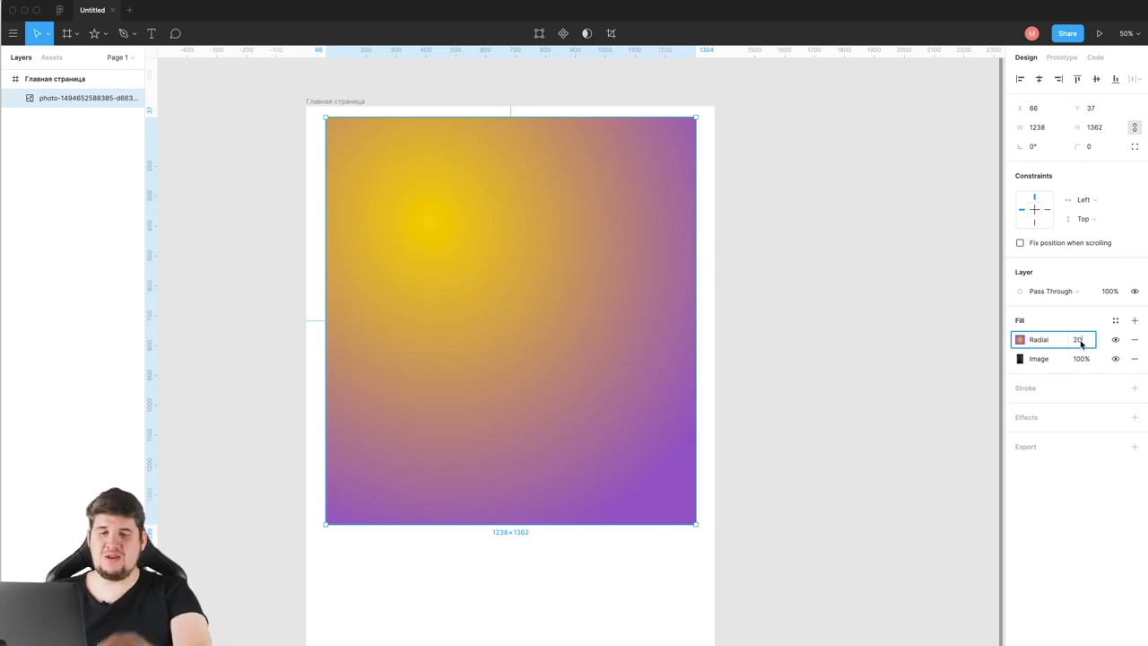
key(Return)
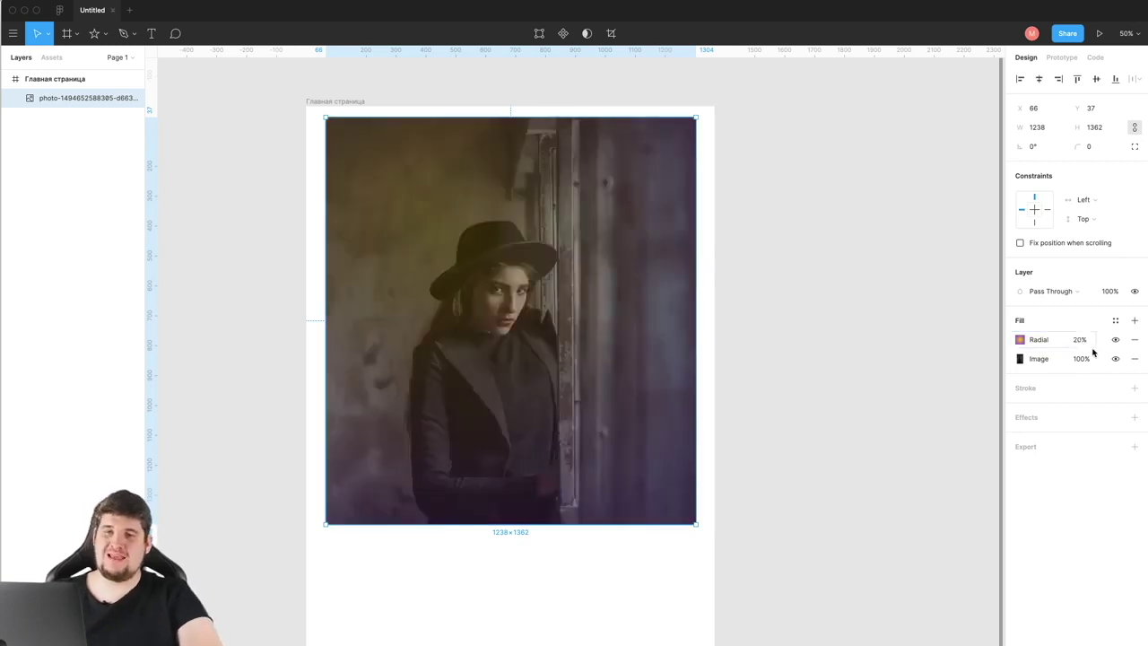
click(1112, 342)
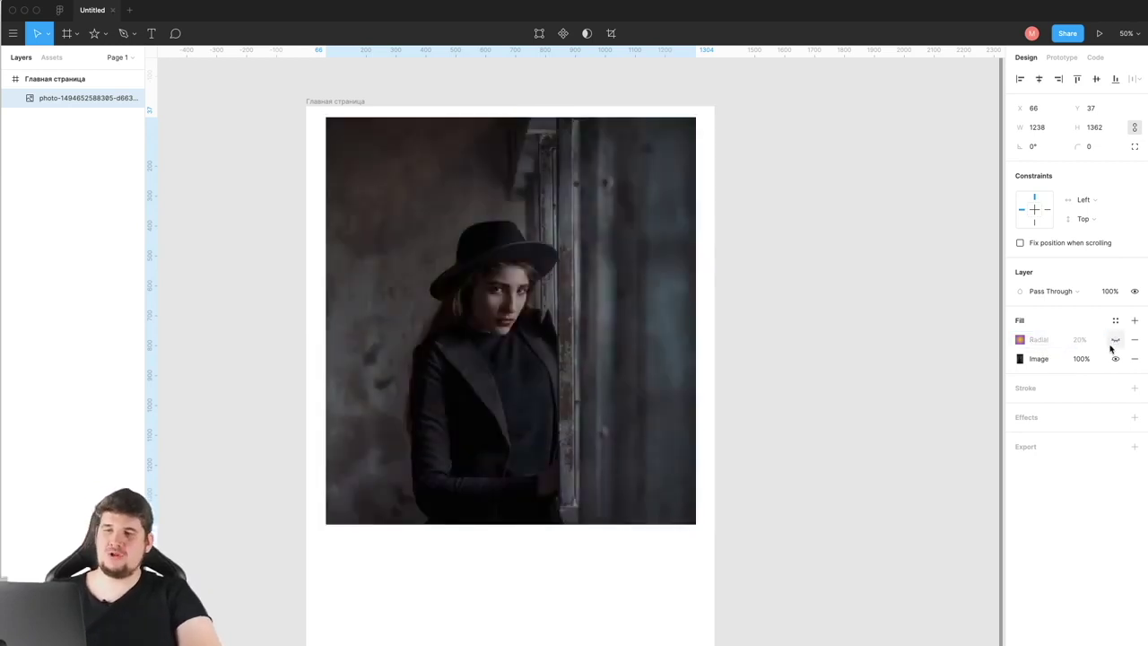
click(1111, 342)
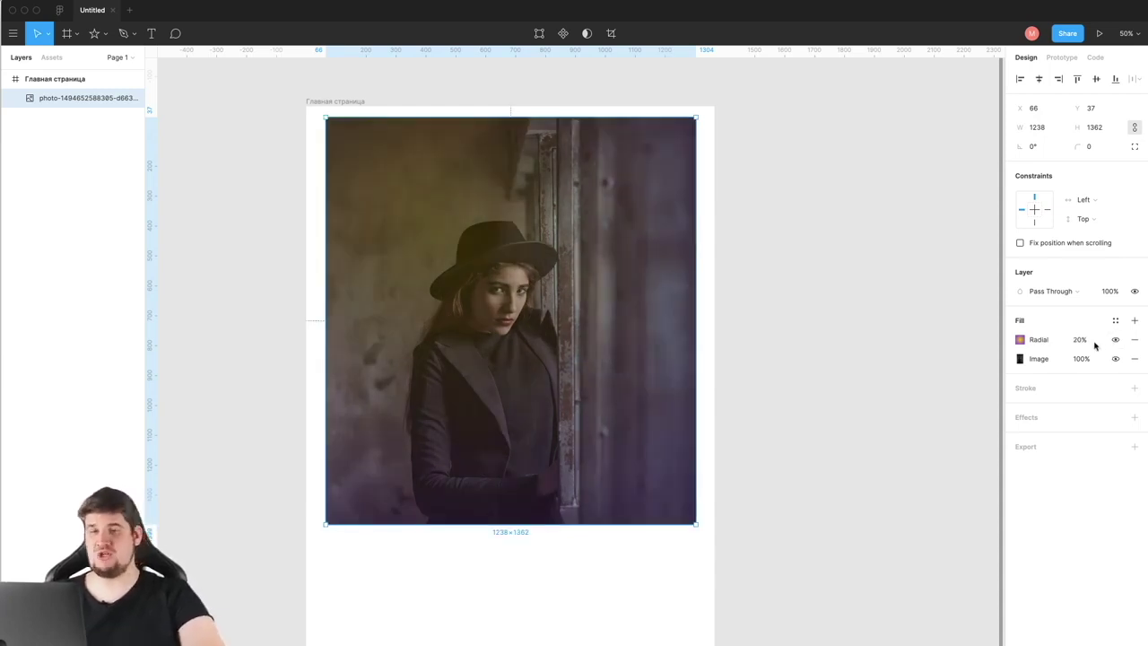
click(1083, 341)
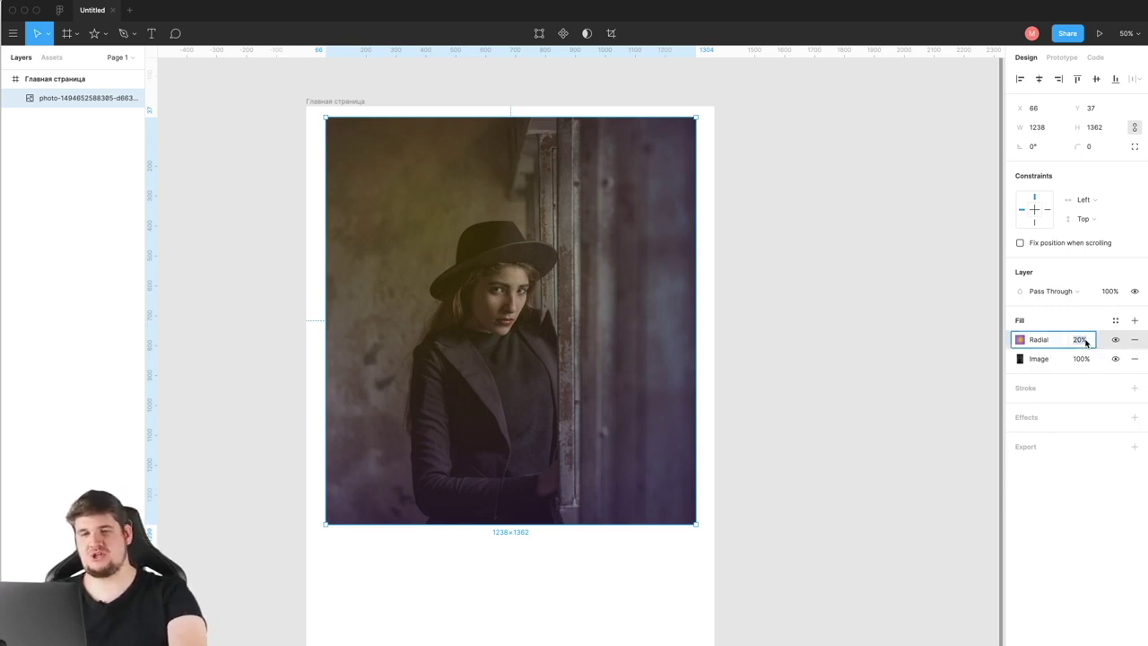
text(100)
key(Return)
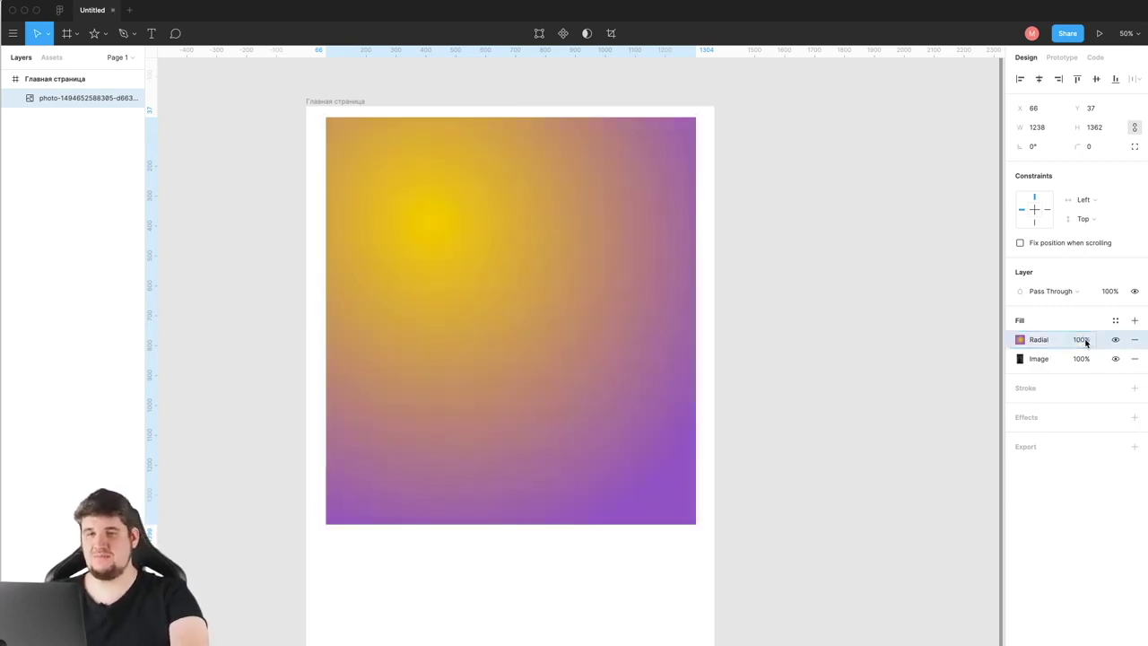
click(1019, 340)
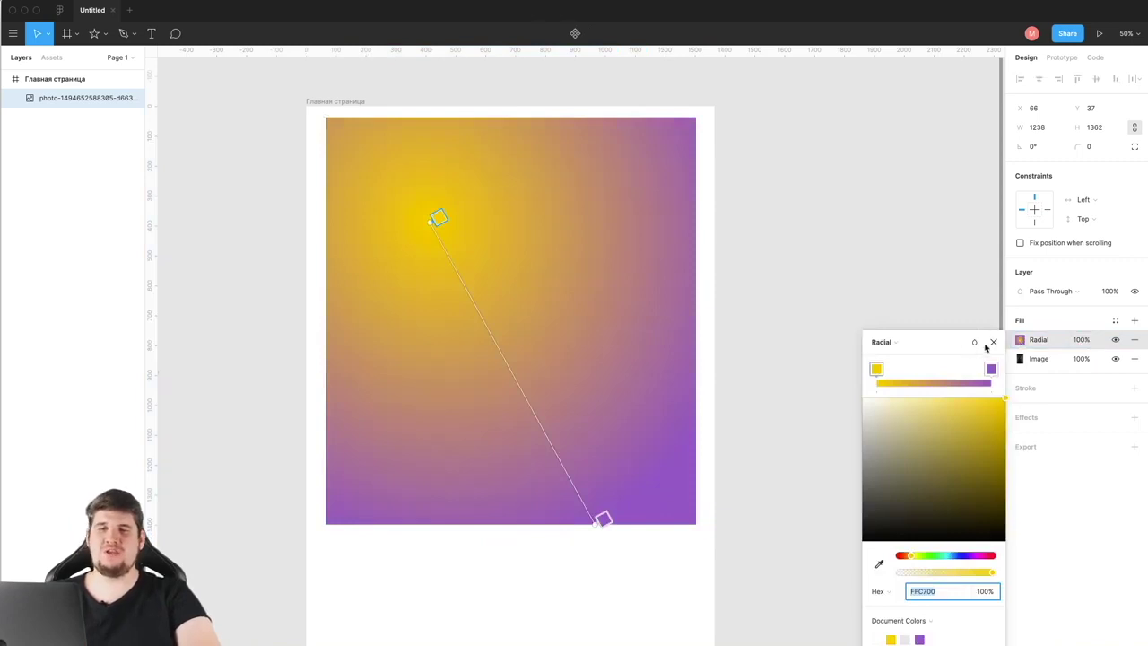
click(975, 342)
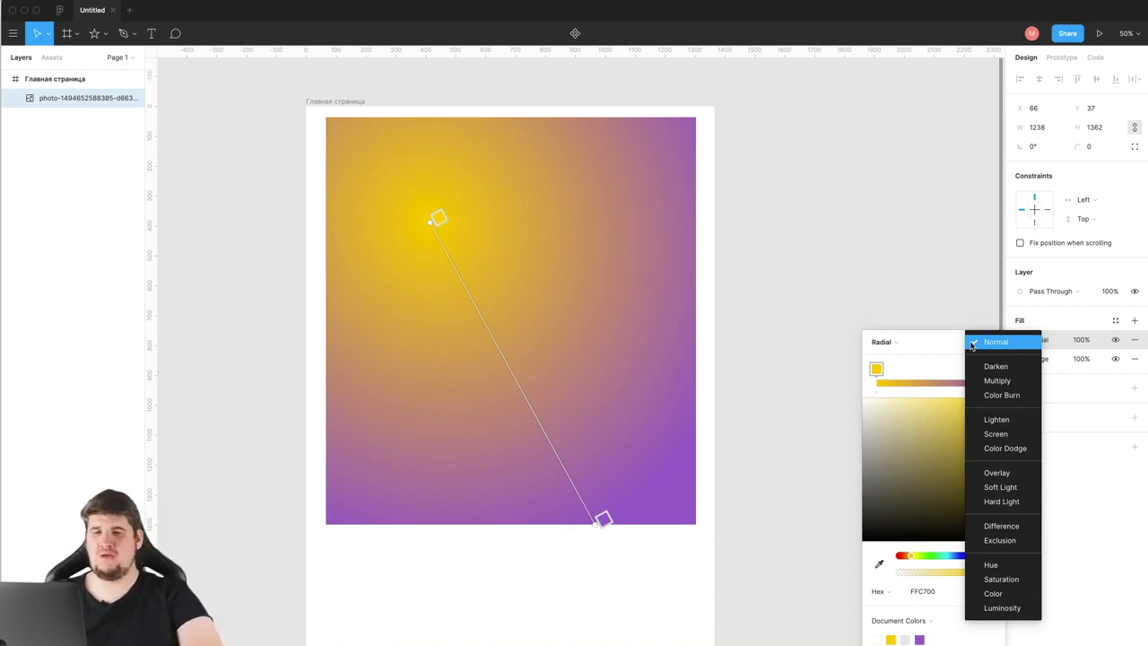
Step: Try Screen, Overlay and another blend mode on the radial gradient over the portrait
click(991, 436)
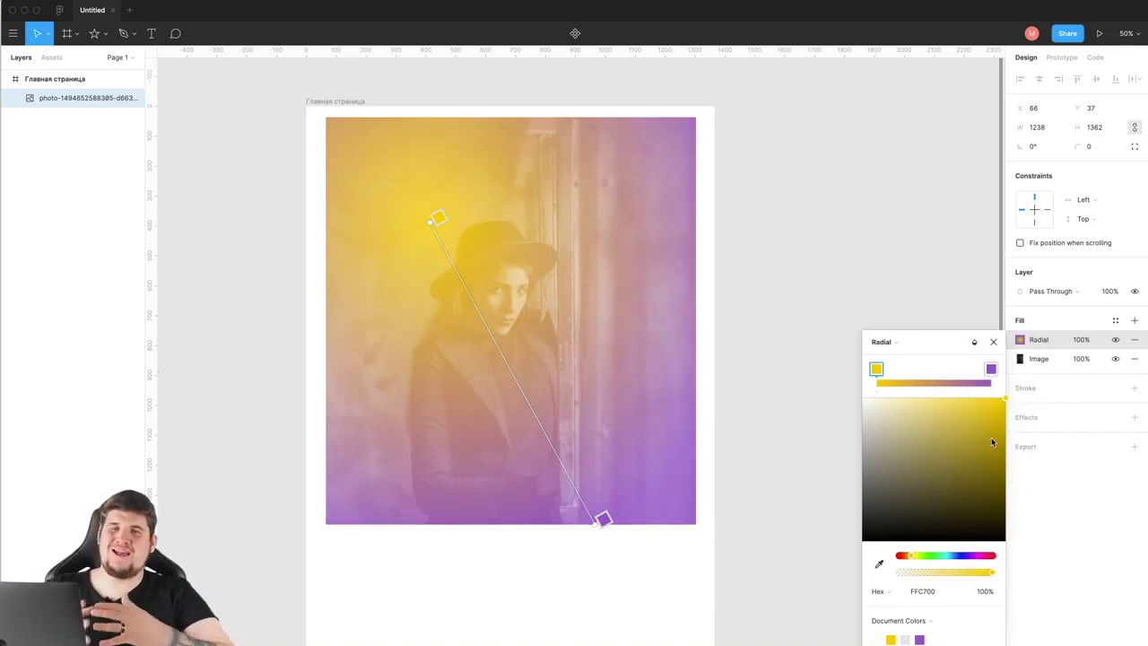
click(974, 342)
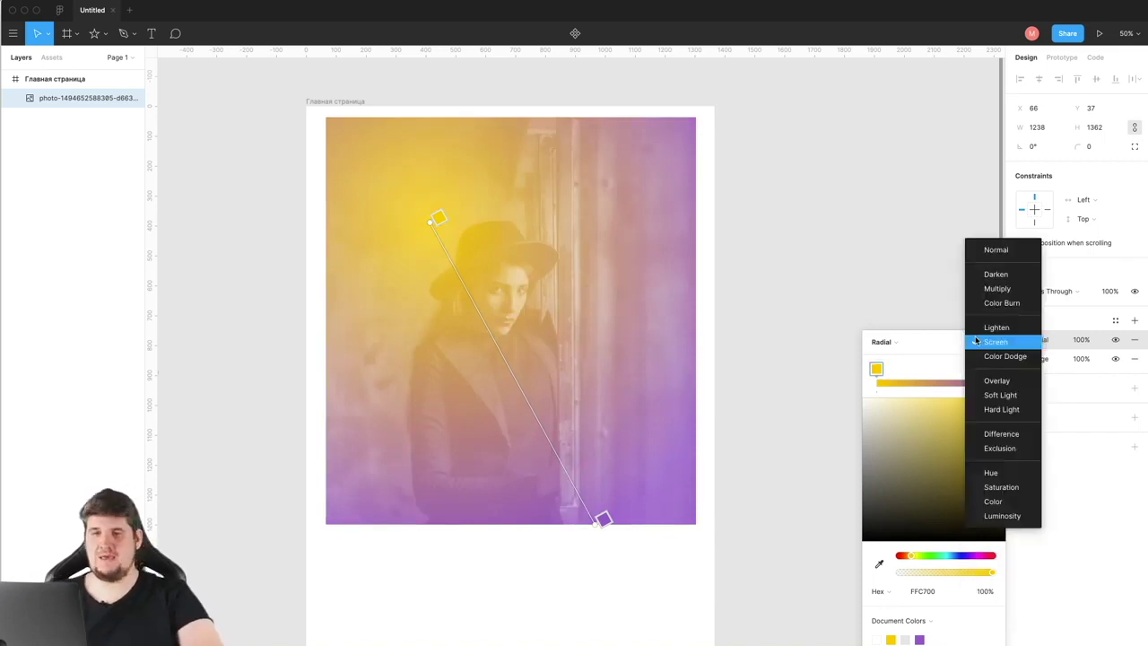
click(986, 382)
click(974, 342)
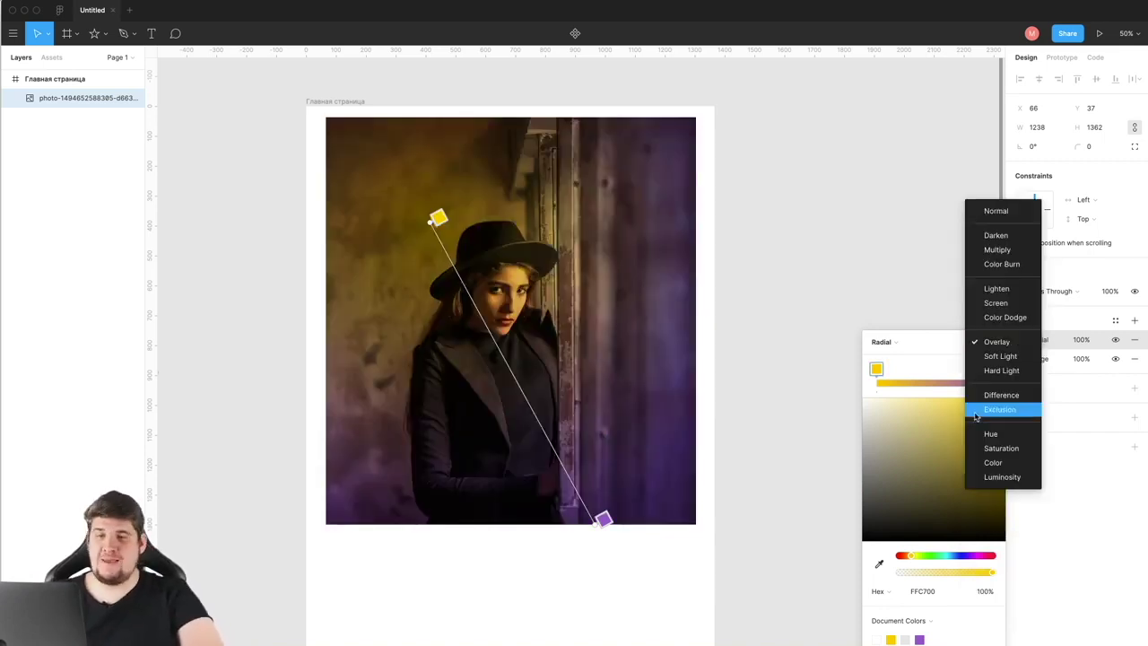
click(975, 463)
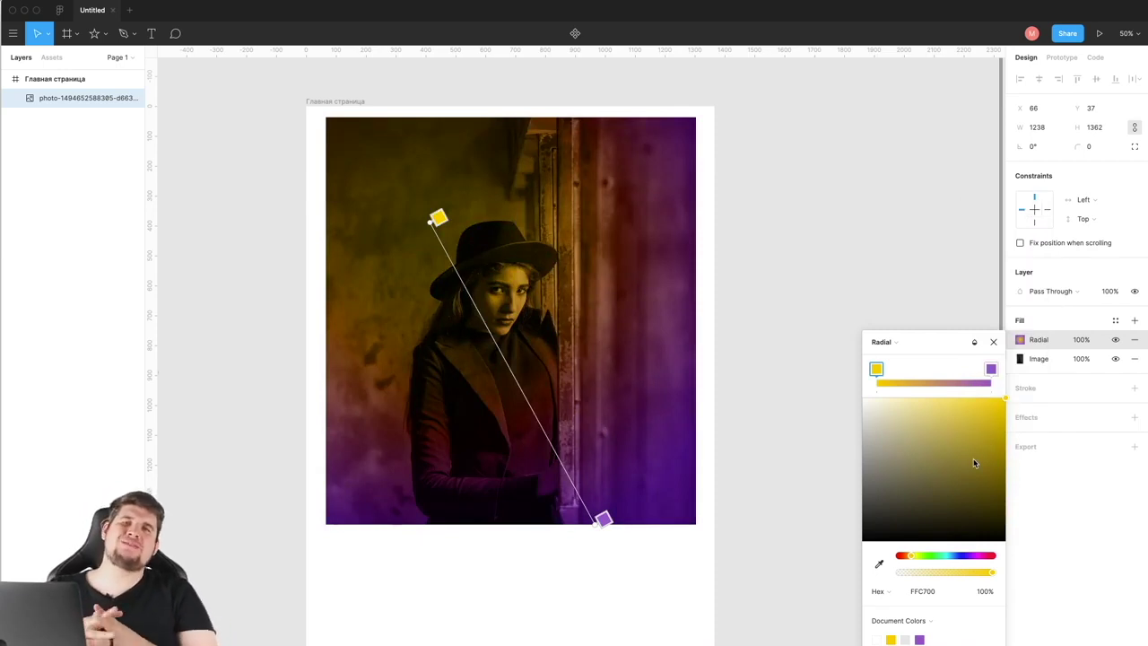
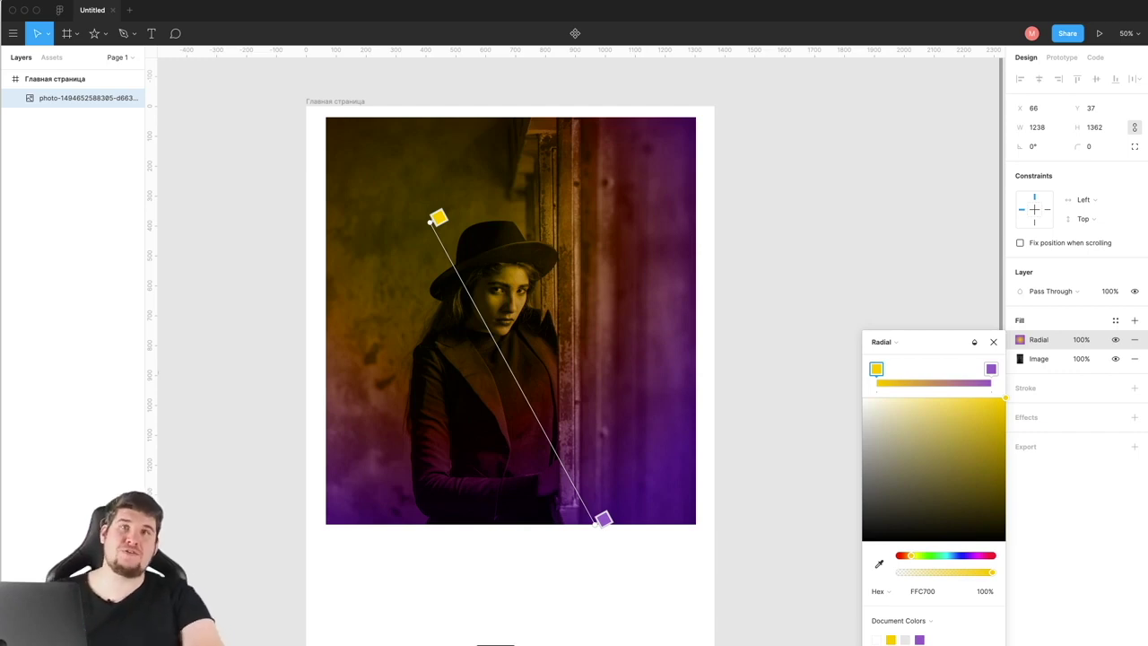
Step: Replace the radial overlay with a starry night image fill in Screen mode and tune its contrast and saturation
click(883, 341)
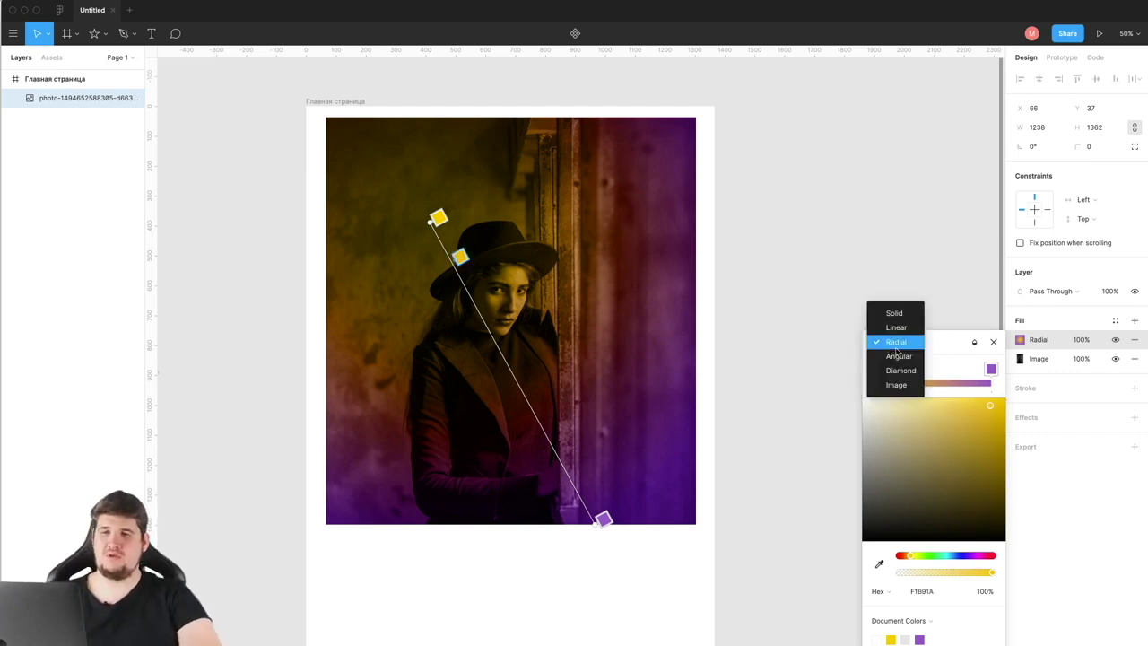
click(896, 385)
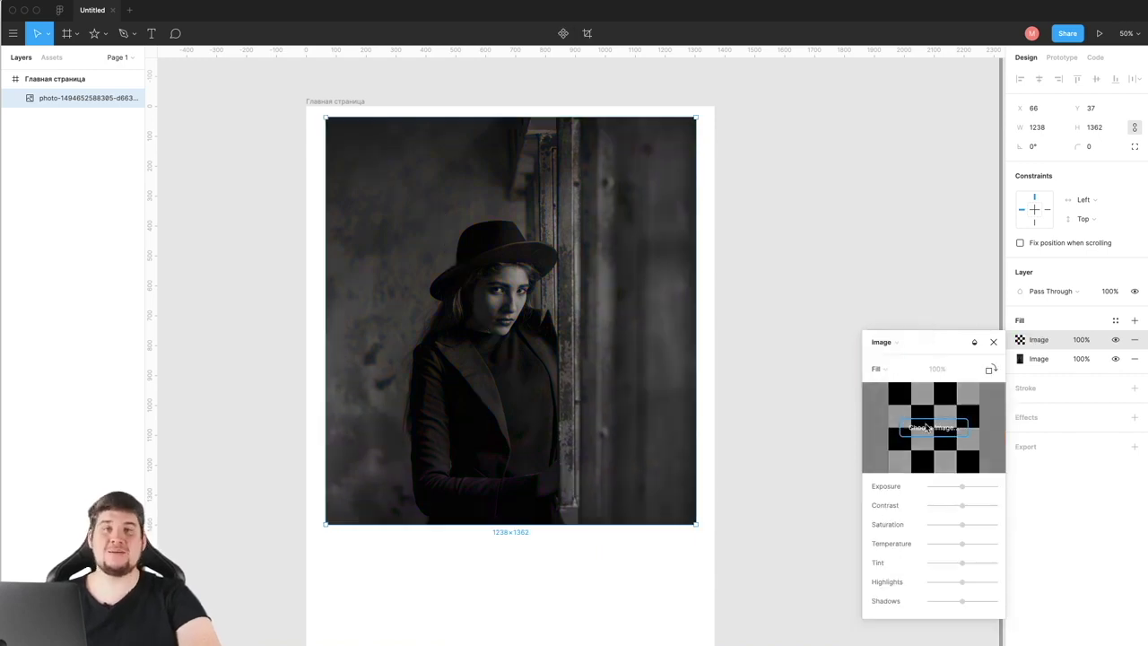
click(933, 427)
click(975, 342)
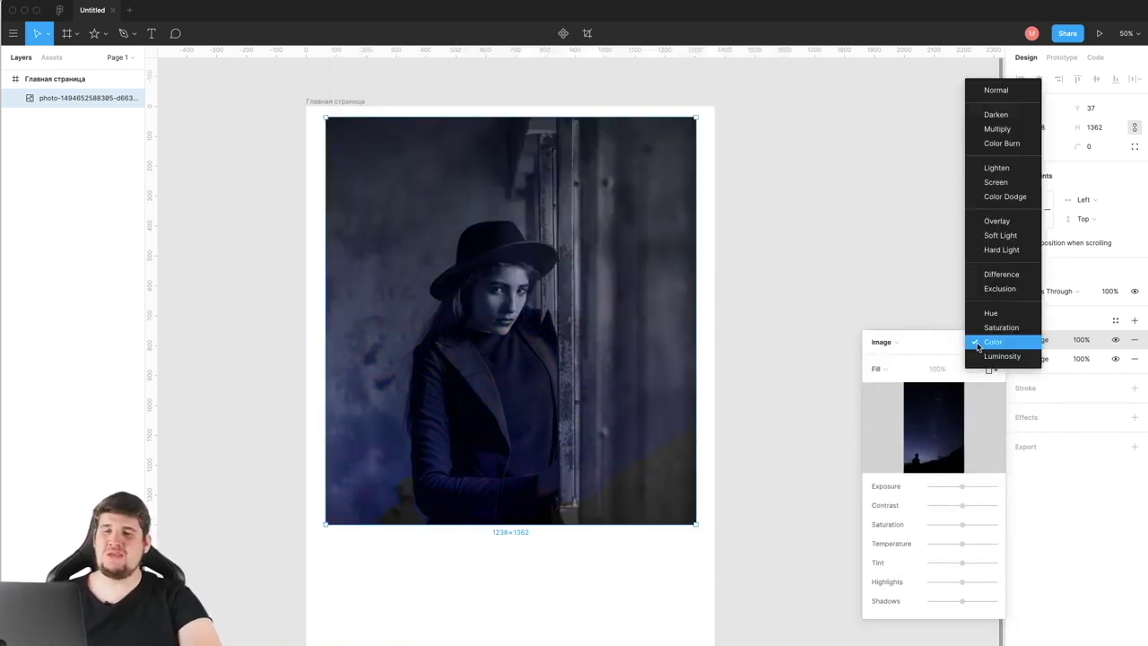
click(996, 182)
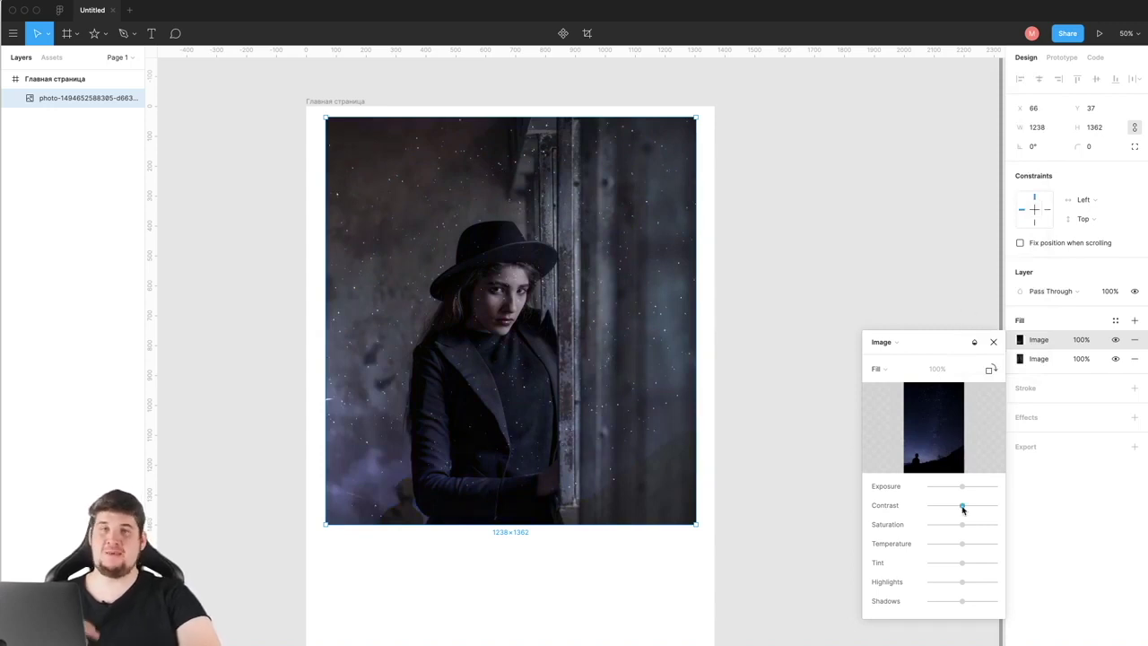
mouse_move(943, 510)
mouse_down()
mouse_move(933, 506)
mouse_move(977, 528)
mouse_up()
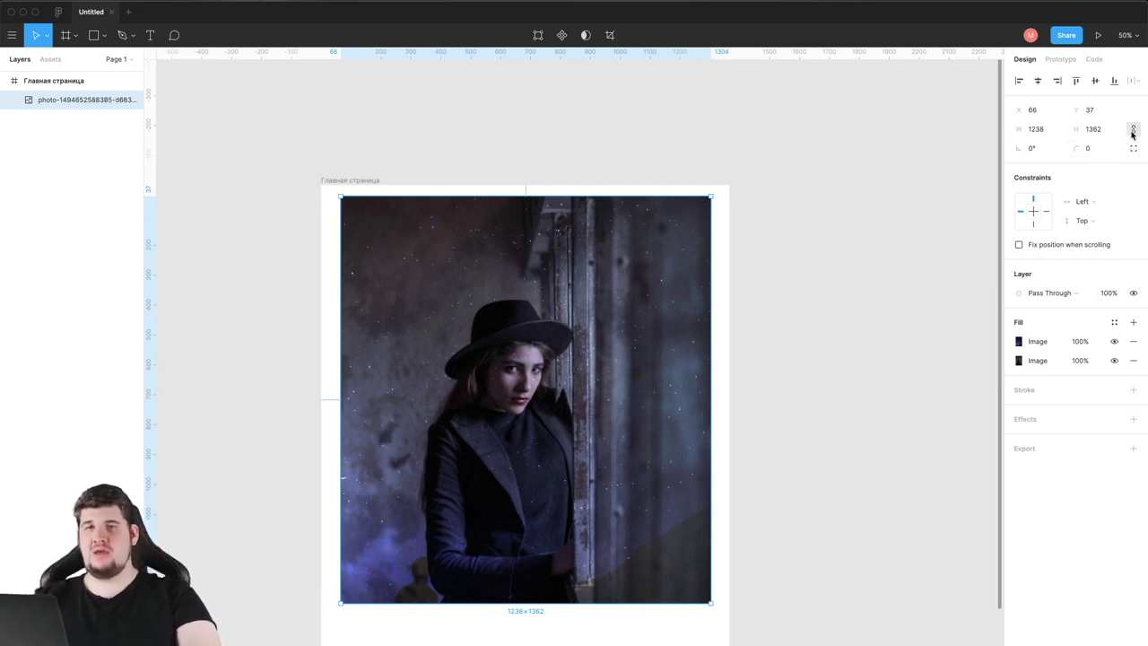
Step: Resize the photo to 1200×1200
click(1034, 129)
text(1200)
click(1095, 132)
text(1200)
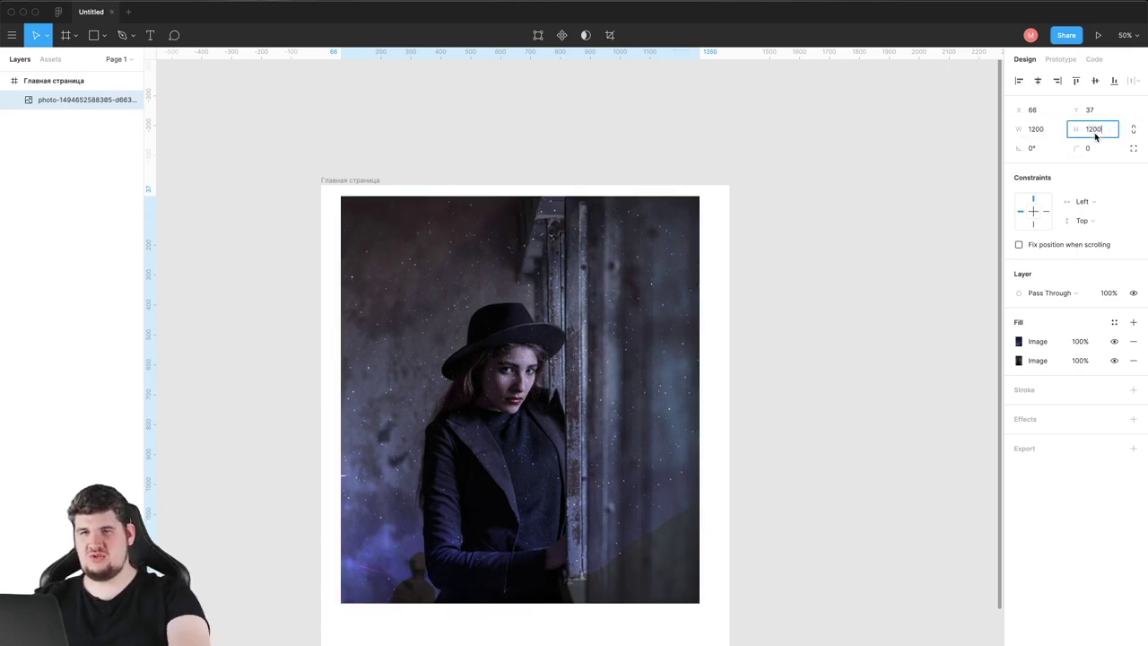
key(Return)
Step: Set the photo's corner radius to 1000 so it becomes a circle, then deselect it
click(1092, 149)
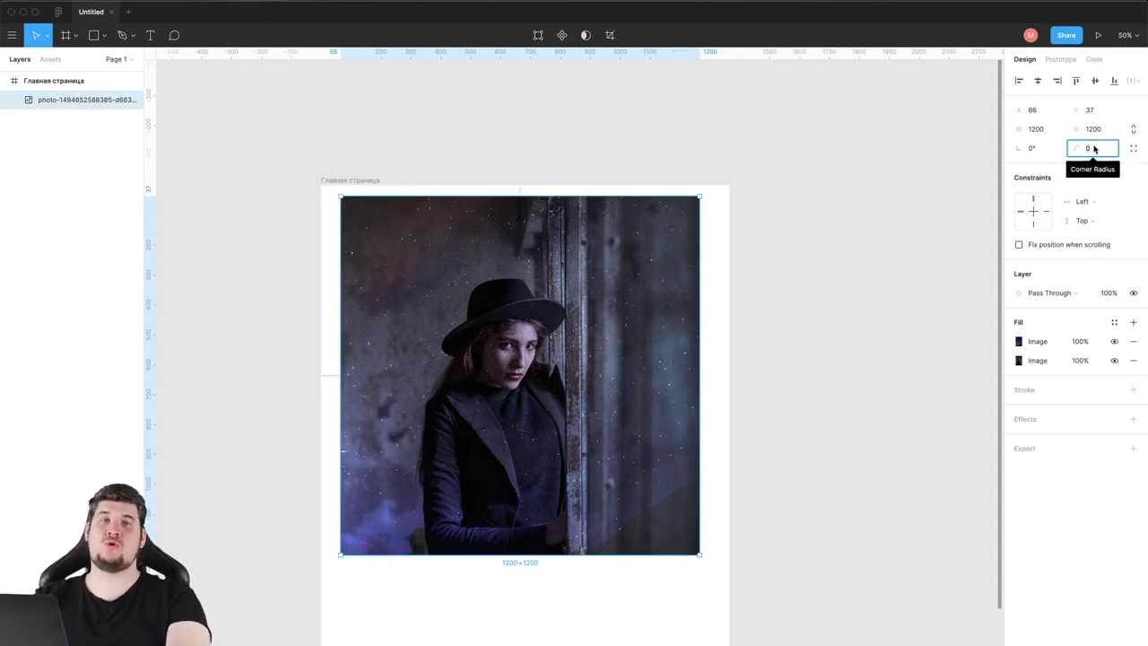
click(1092, 150)
text(1000)
key(Return)
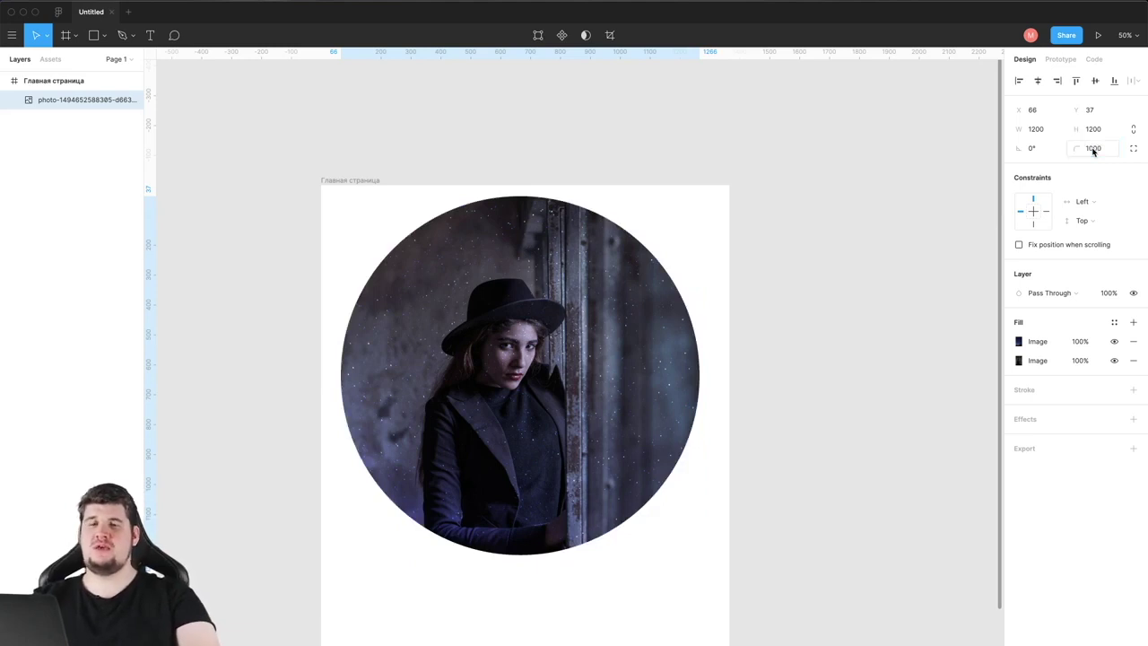
click(891, 135)
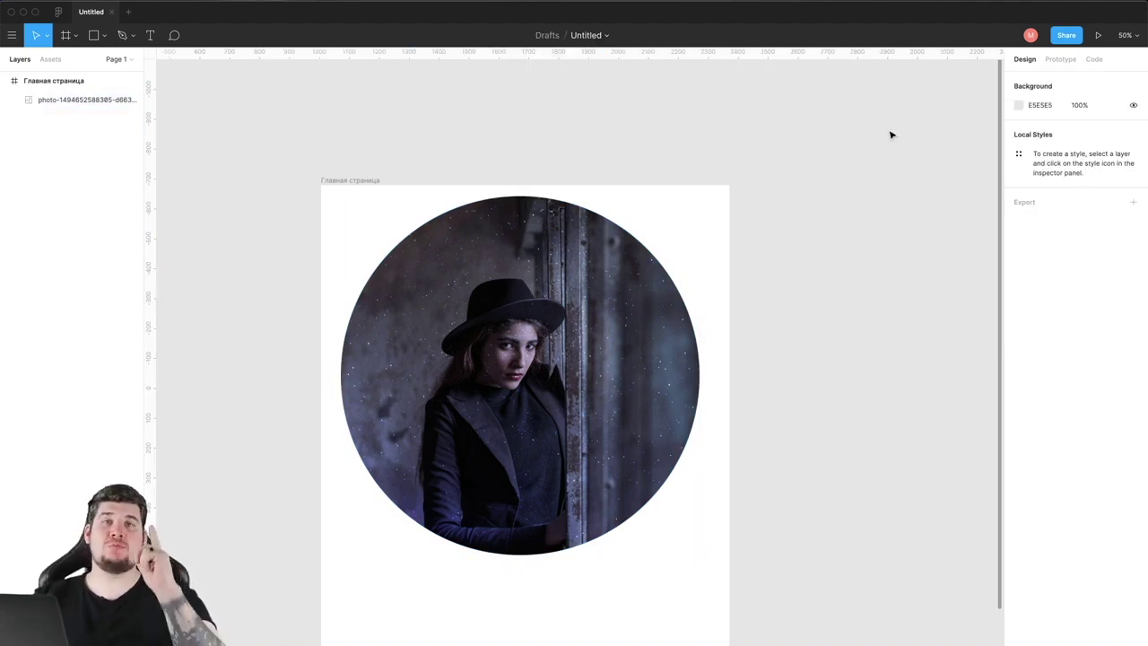
Step: Draw a seven-sided polygon enlarged over most of the circular photo
click(101, 35)
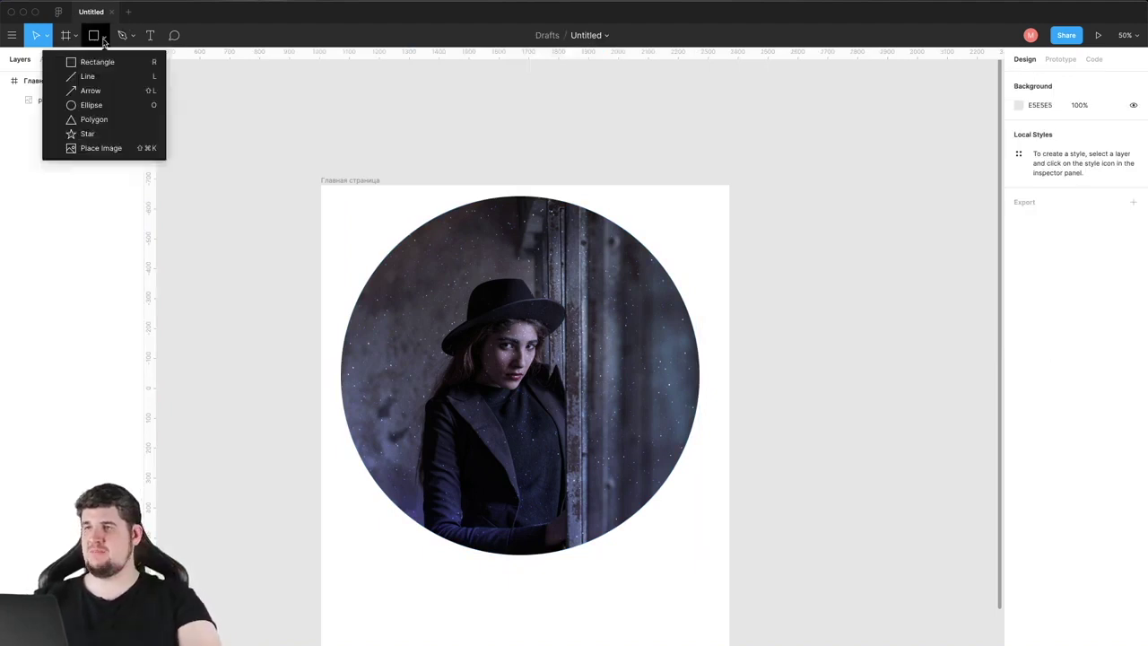
click(92, 117)
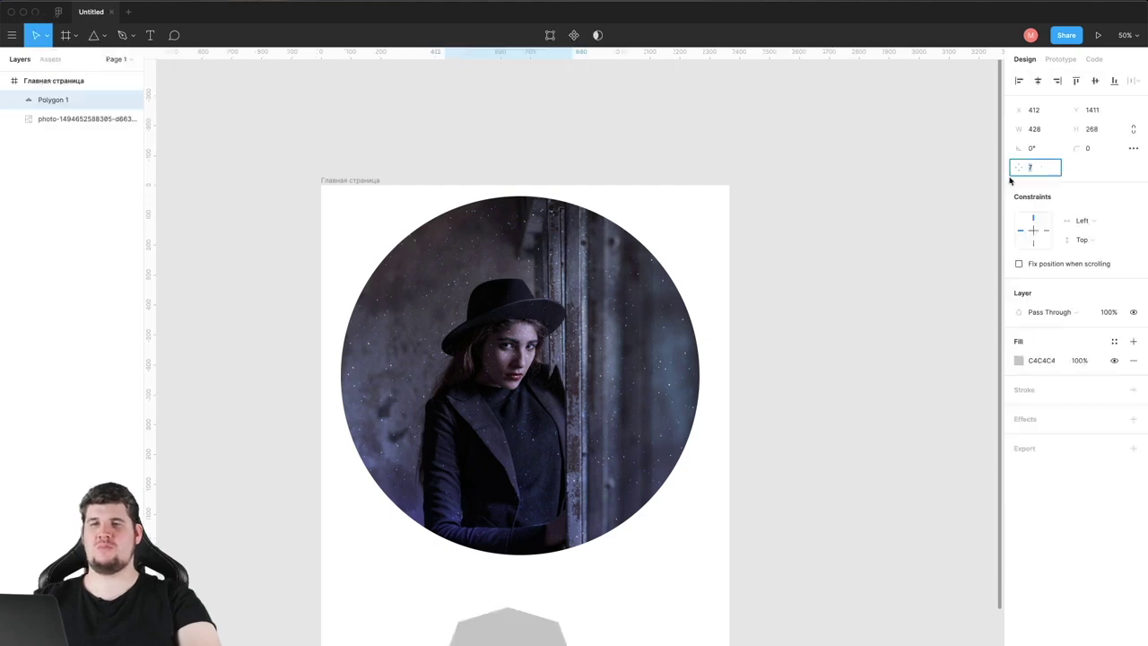
scroll(635, 377, down, 3)
mouse_move(568, 494)
mouse_down()
mouse_move(644, 584)
mouse_move(637, 594)
mouse_up()
scroll(551, 532, up, 2)
mouse_move(551, 533)
mouse_down()
mouse_move(458, 138)
mouse_move(486, 202)
mouse_up()
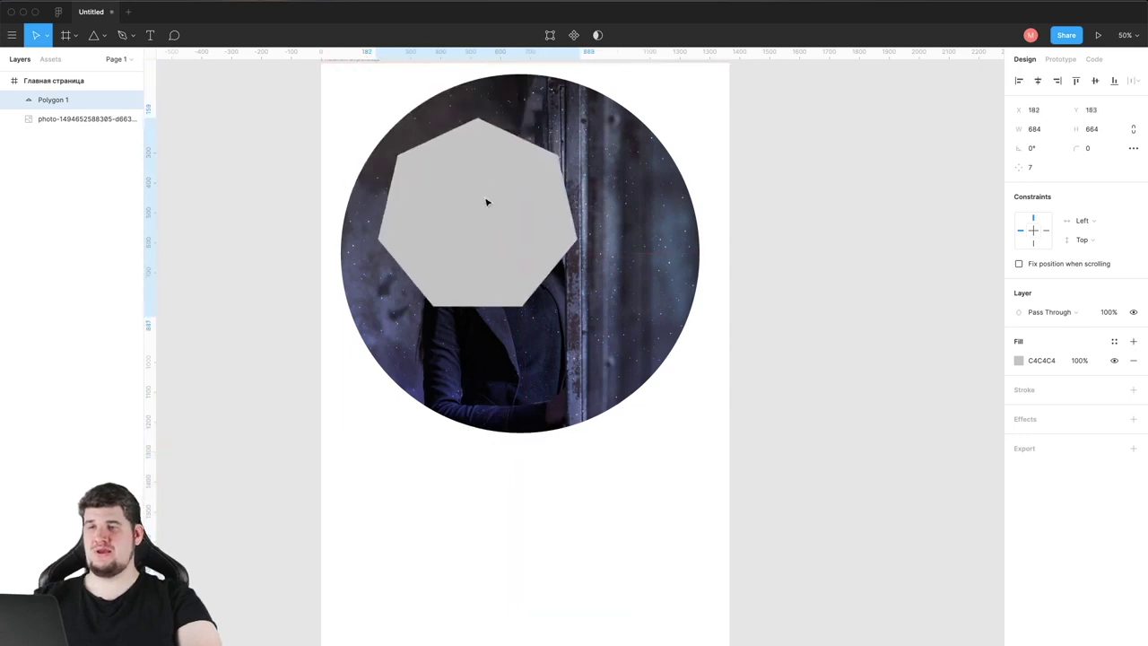
drag(578, 320, 658, 387)
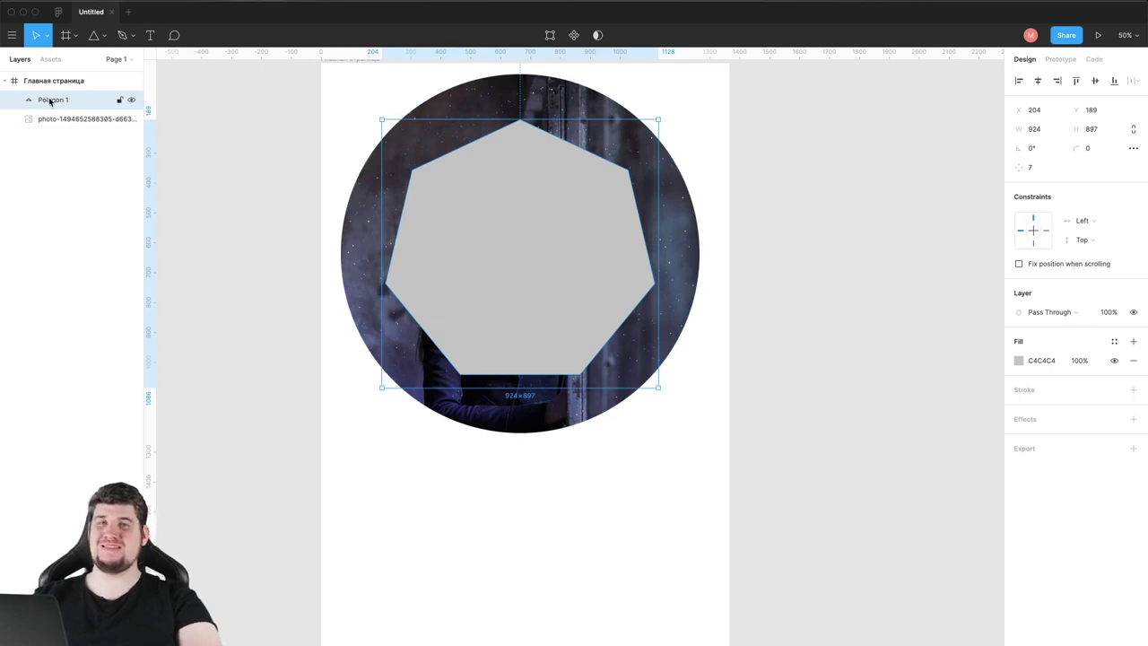
Step: Move the polygon layer below the photo and use it as a mask for the photo
drag(51, 99, 48, 134)
shift+click(65, 104)
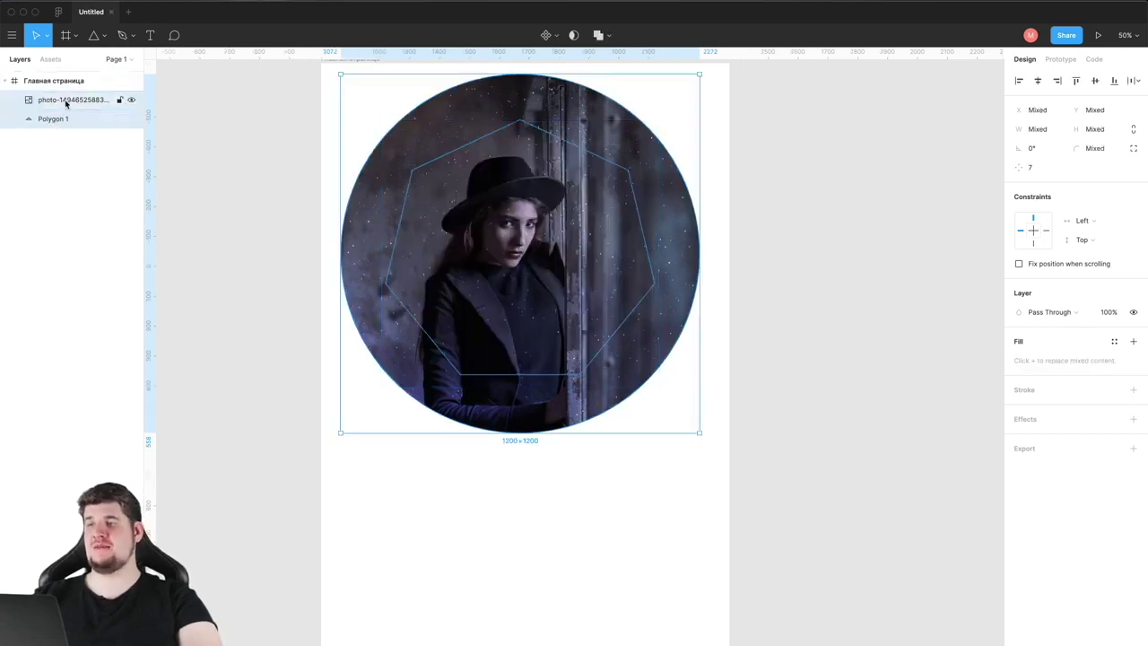
mouse_move(53, 118)
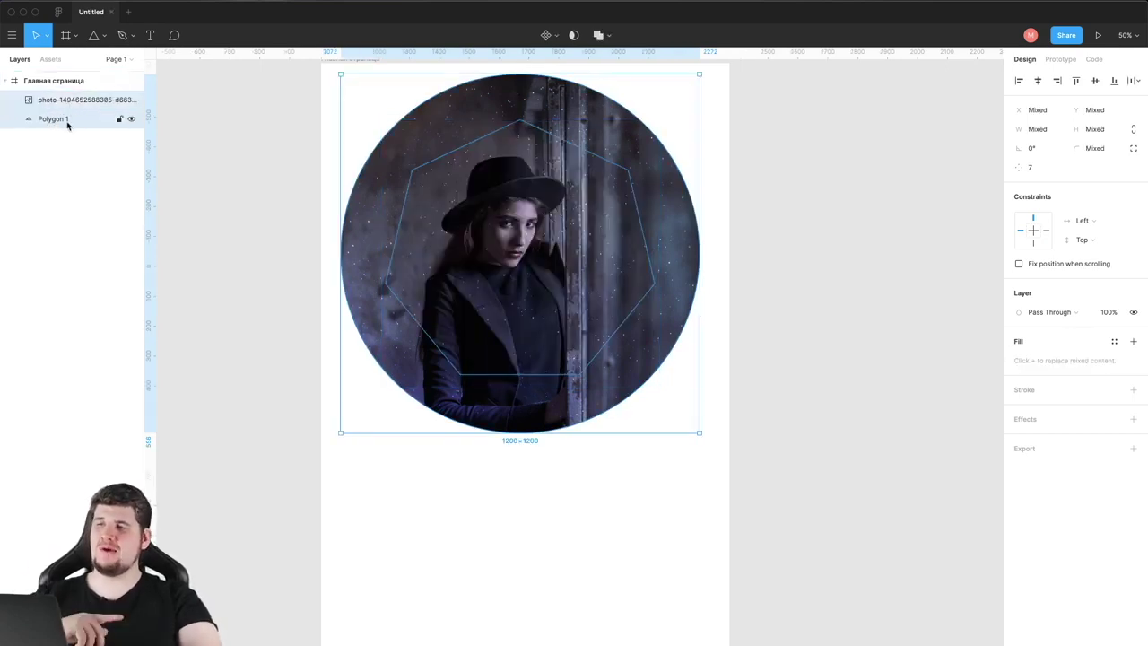
right_click(68, 125)
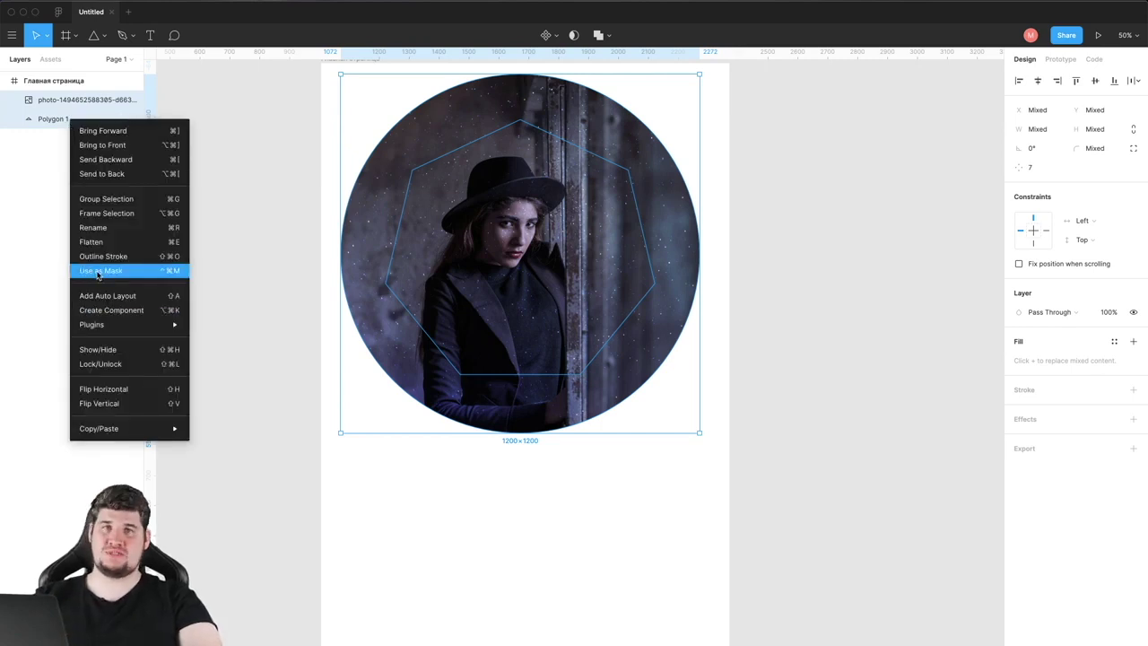
click(97, 271)
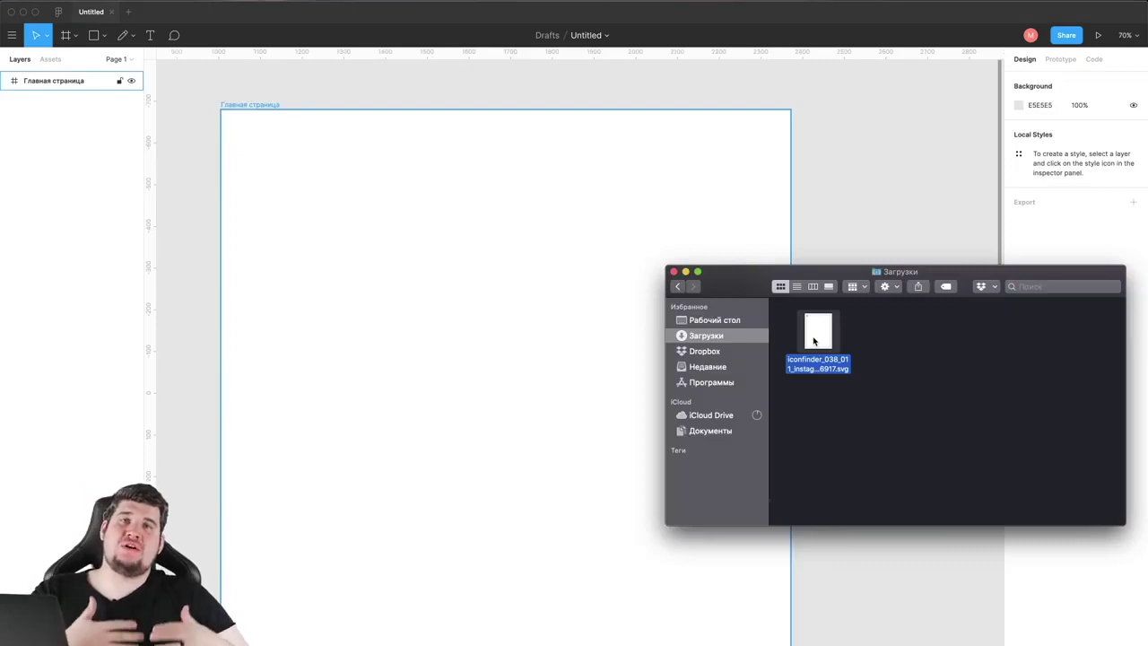
Step: Import the Instagram SVG, group its three vector parts, and delete the leftover empty frame
drag(814, 341, 453, 312)
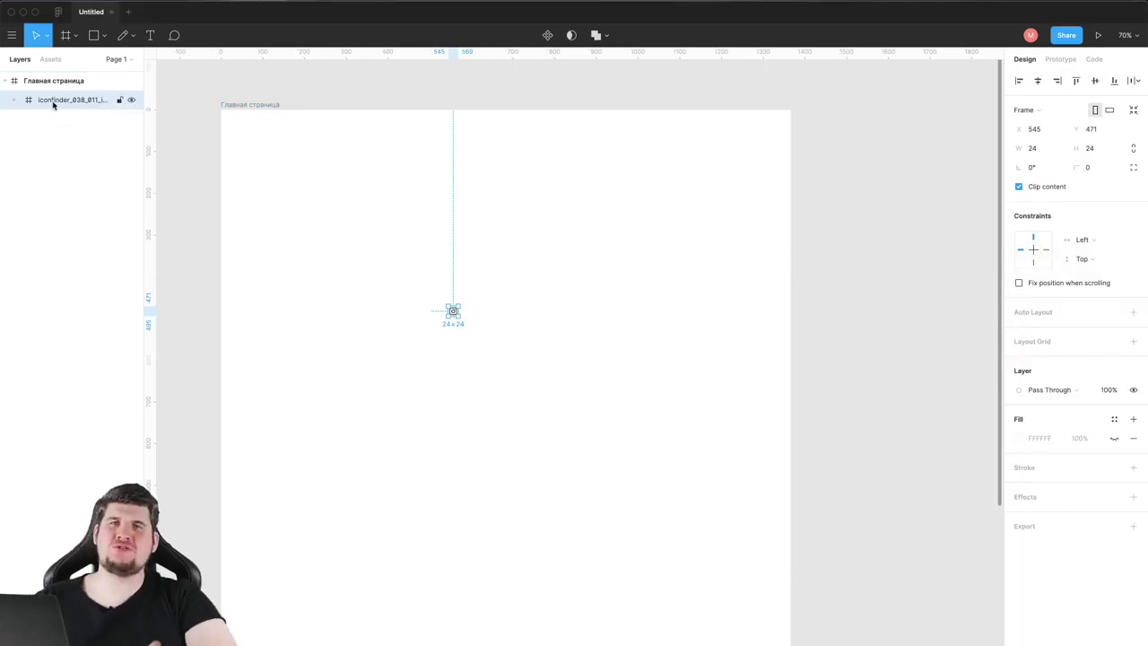
click(14, 100)
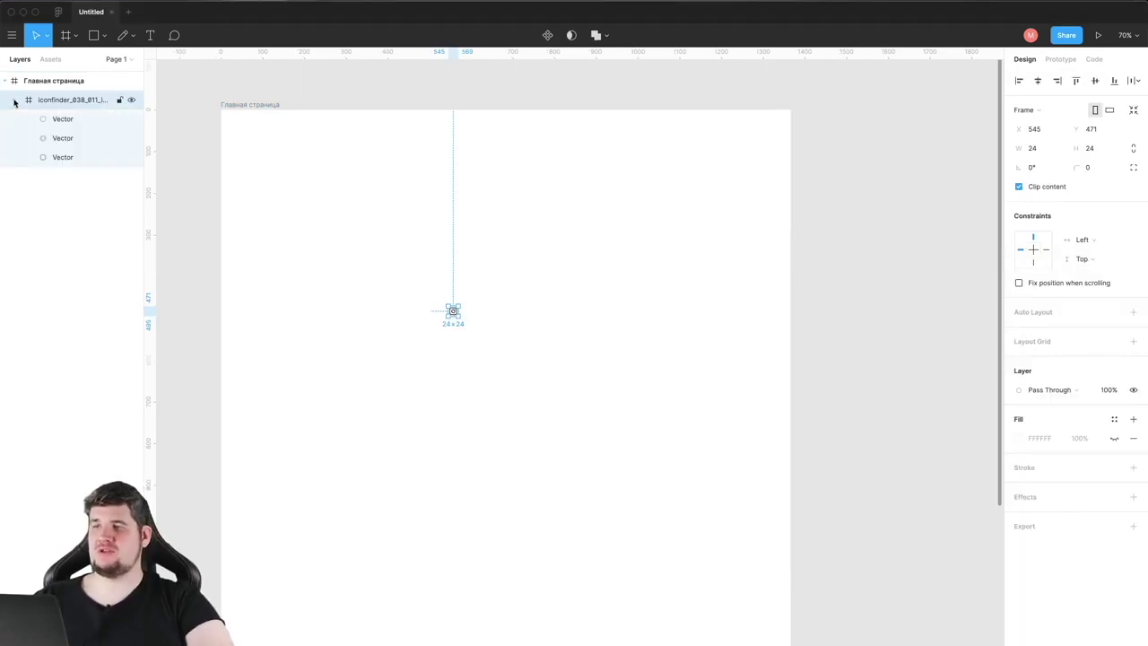
click(57, 118)
shift+click(59, 139)
click(62, 157)
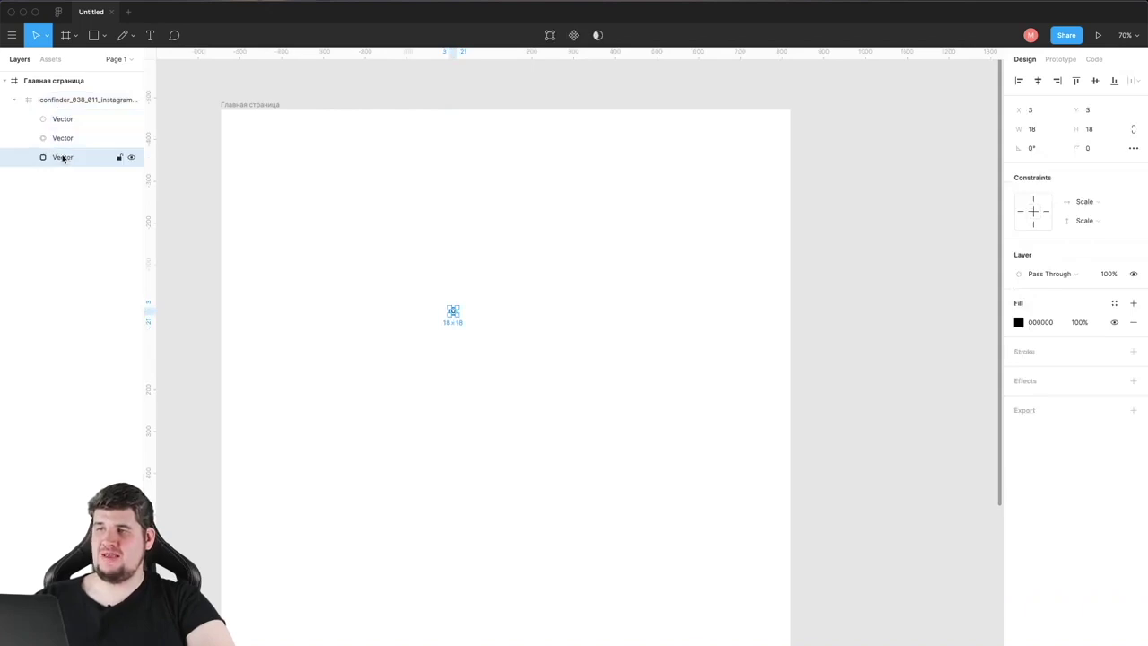
shift+click(63, 140)
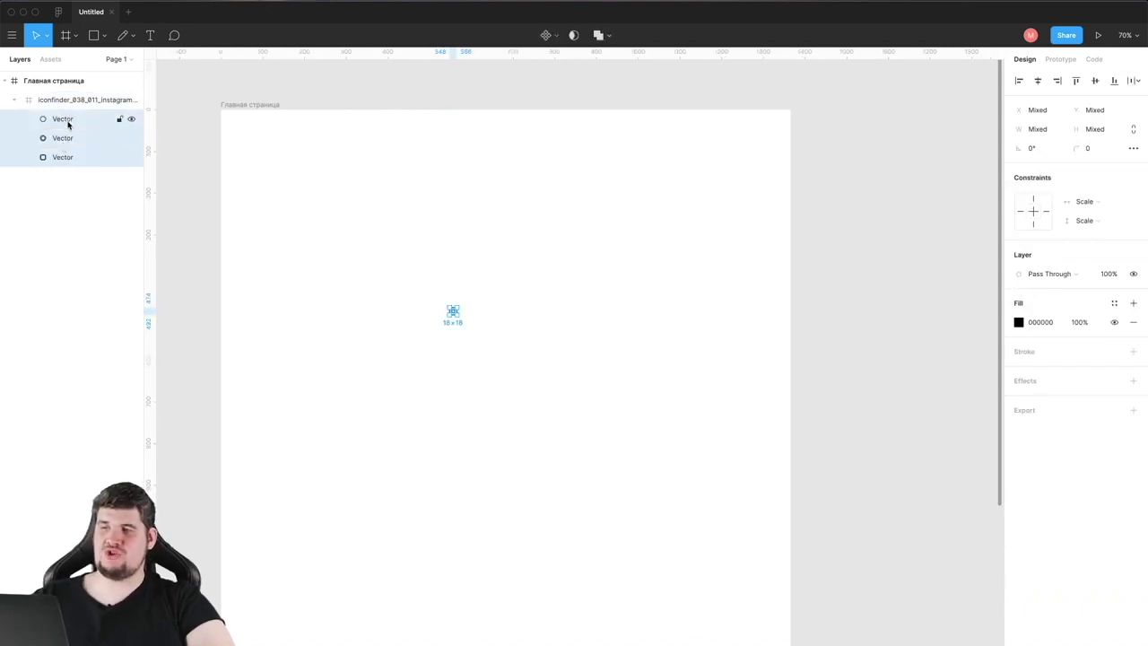
key(ctrl+g)
click(67, 124)
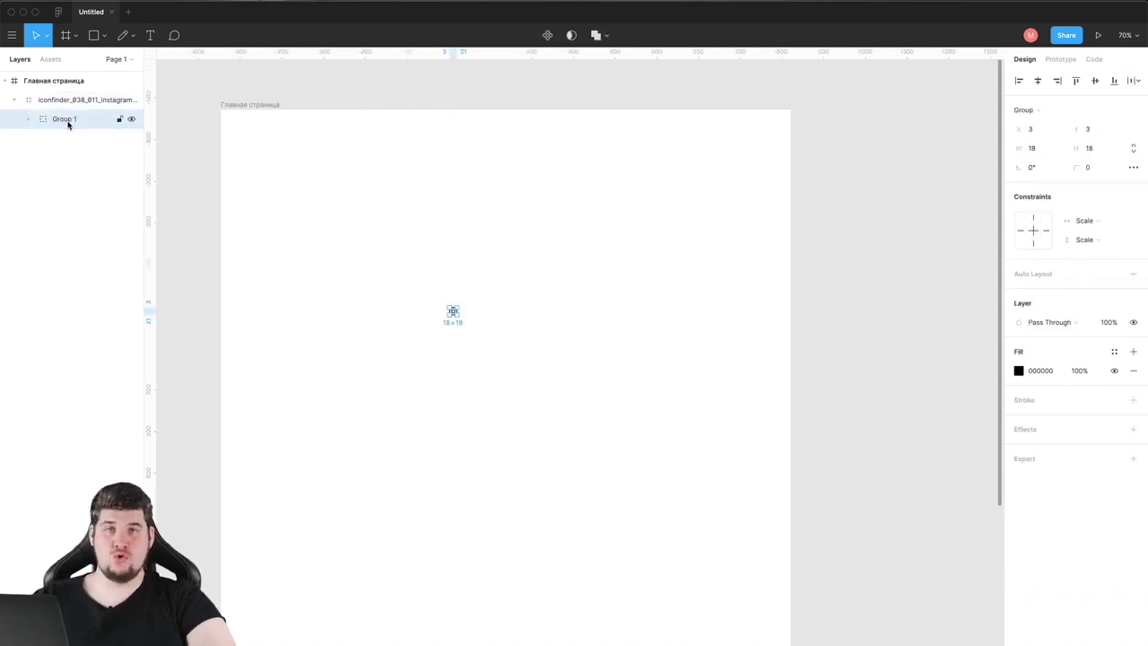
drag(61, 121, 62, 96)
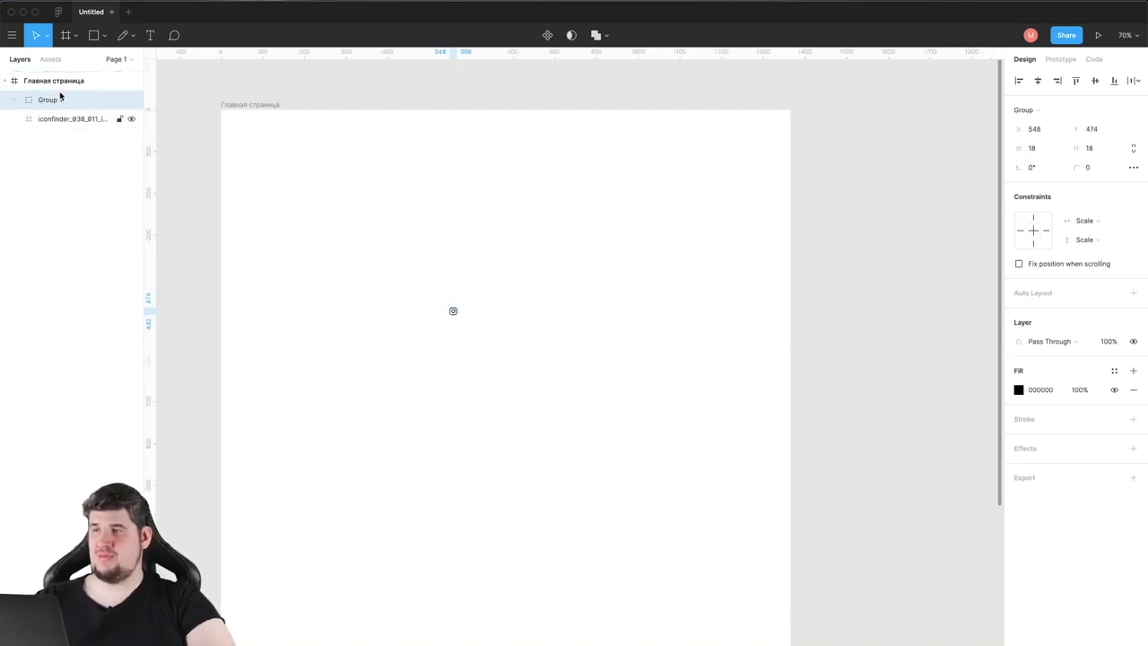
click(62, 118)
key(Delete)
Step: Scale the icon group up to 354×354 and fill it red FF0000
click(452, 312)
drag(464, 321, 592, 392)
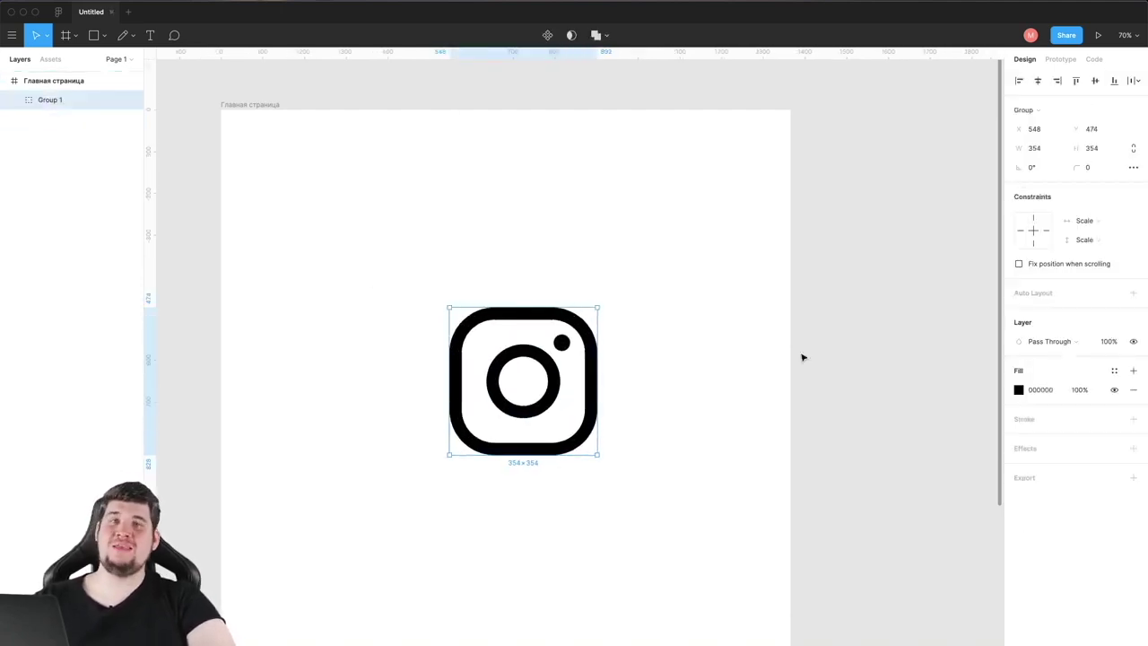
click(1018, 389)
text(FF0000)
key(Return)
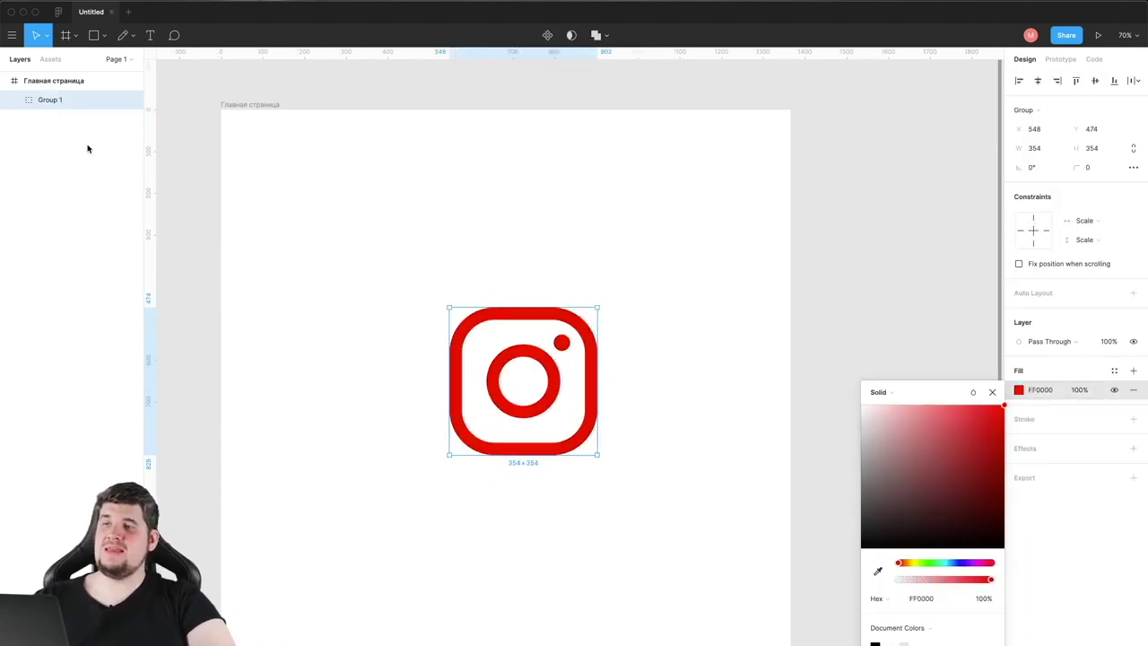
Step: Make the icon's outer rounded square black
click(18, 101)
click(56, 138)
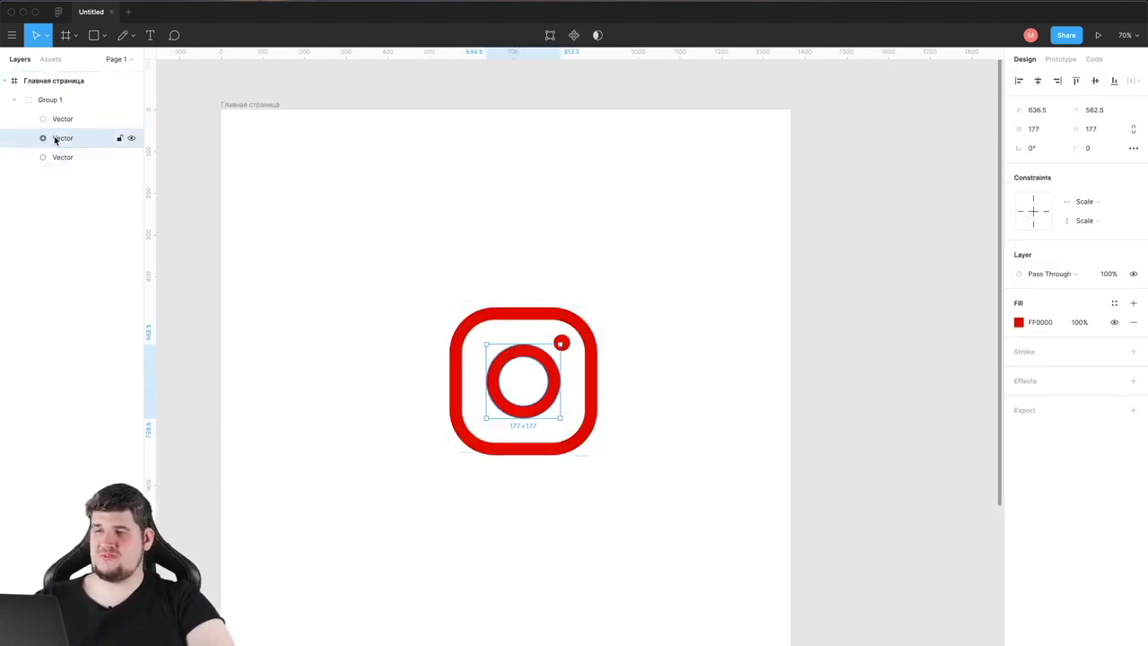
click(56, 158)
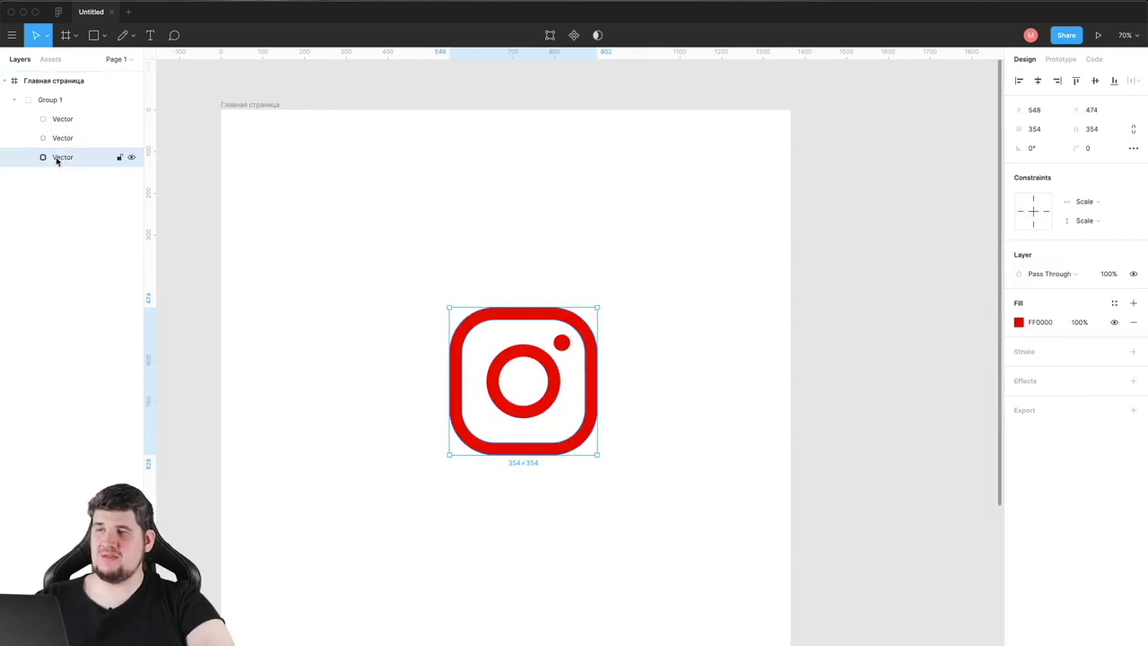
click(62, 120)
click(67, 158)
click(1017, 322)
drag(887, 359, 823, 534)
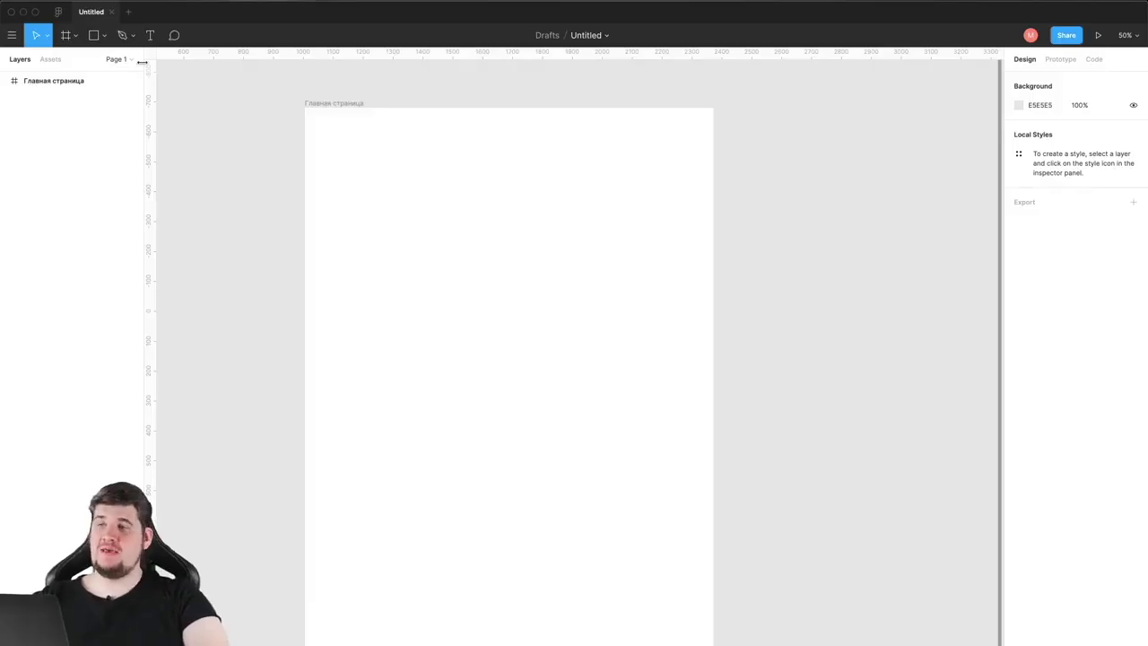
Step: Draw a closed five-point freeform shape and fill it grey
click(122, 35)
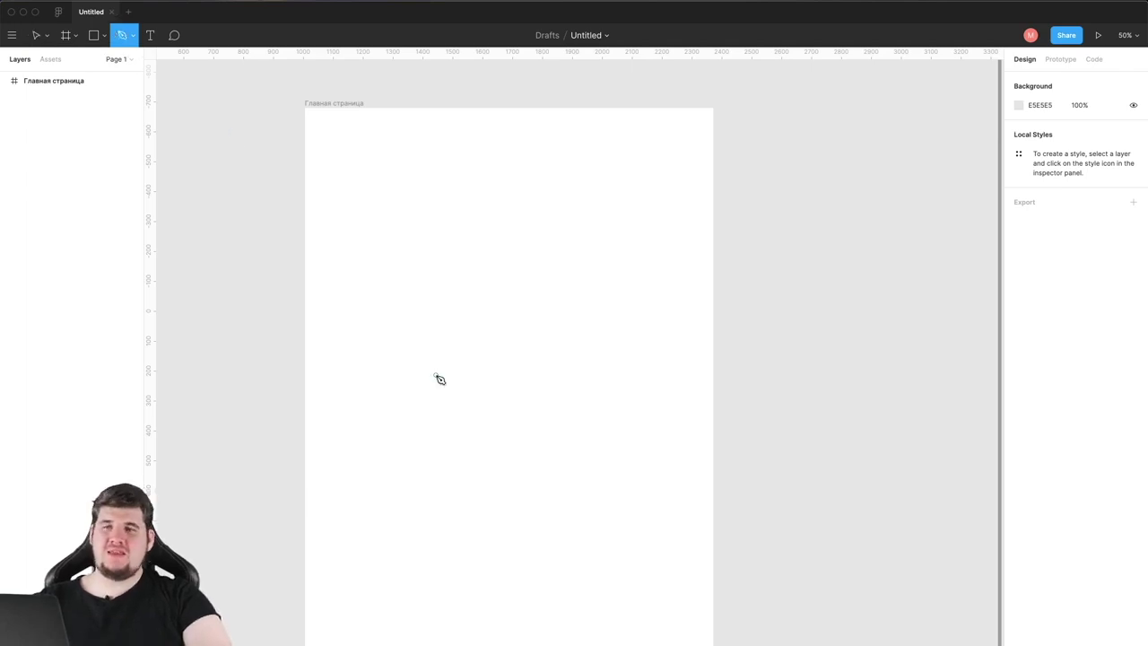
click(431, 278)
click(585, 267)
click(557, 348)
click(482, 350)
click(490, 303)
click(431, 278)
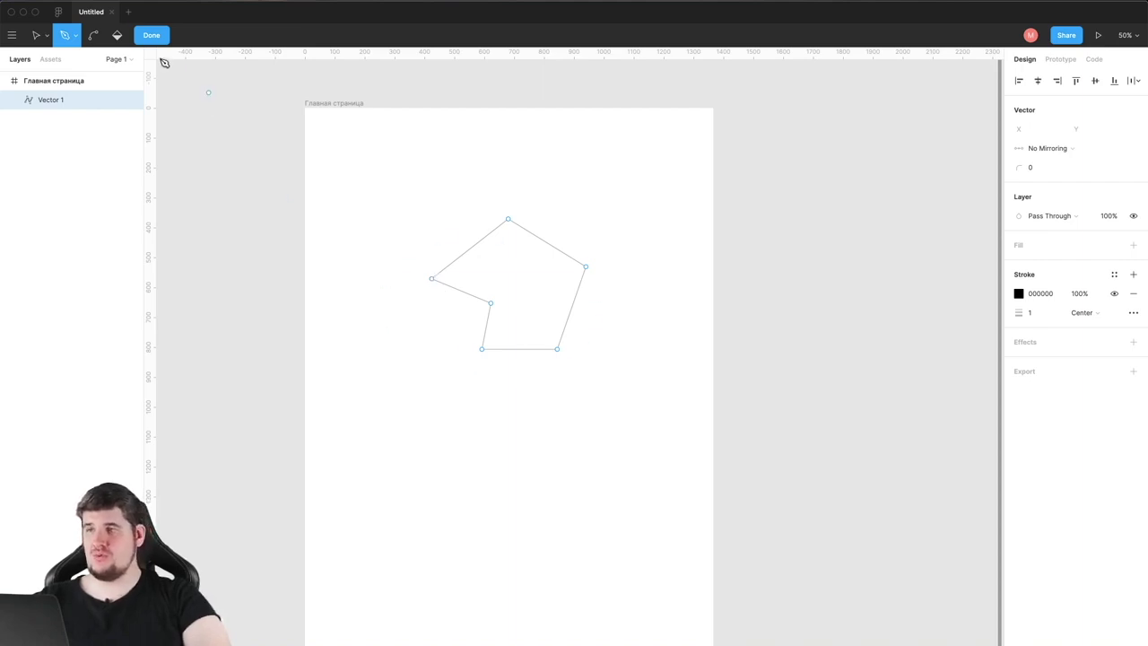
click(117, 35)
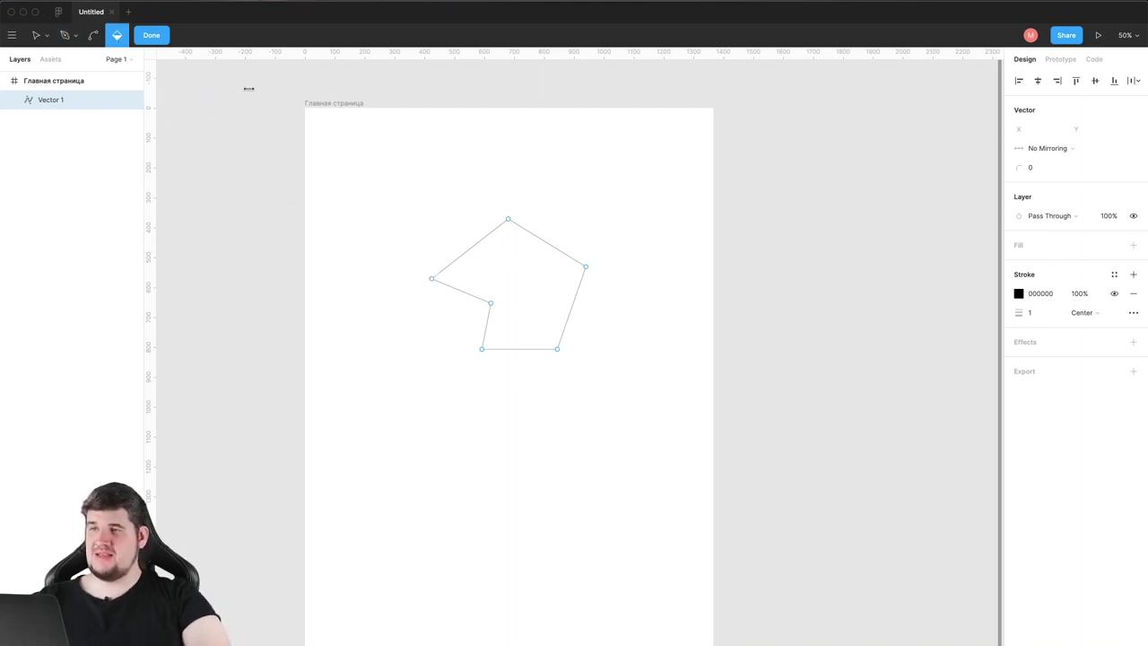
click(536, 276)
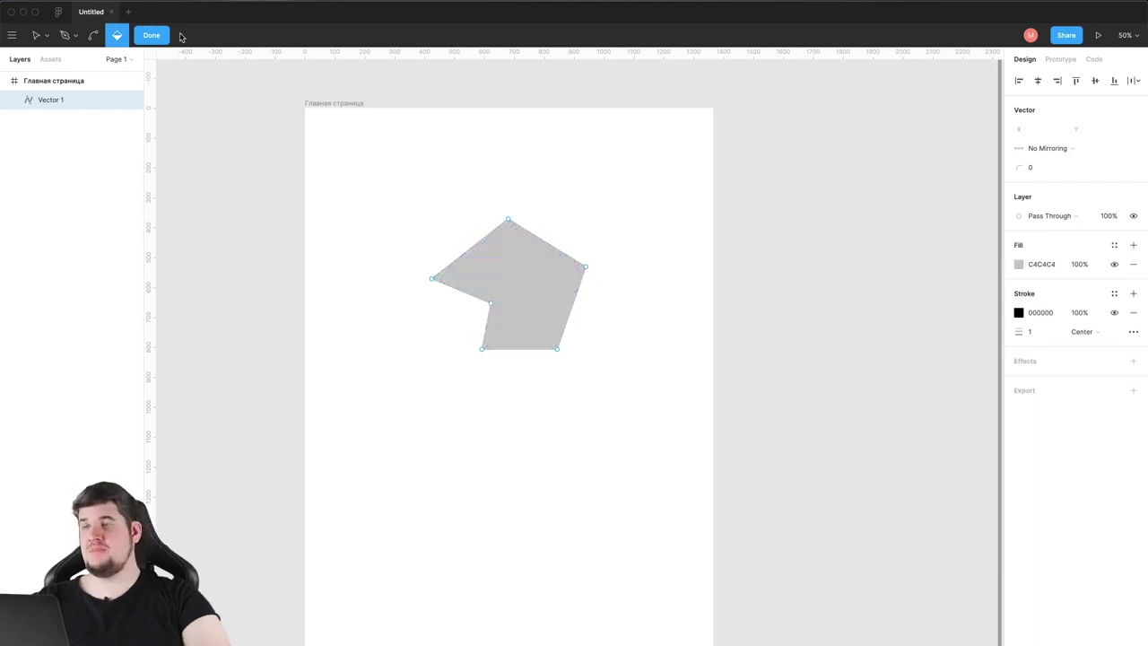
click(151, 35)
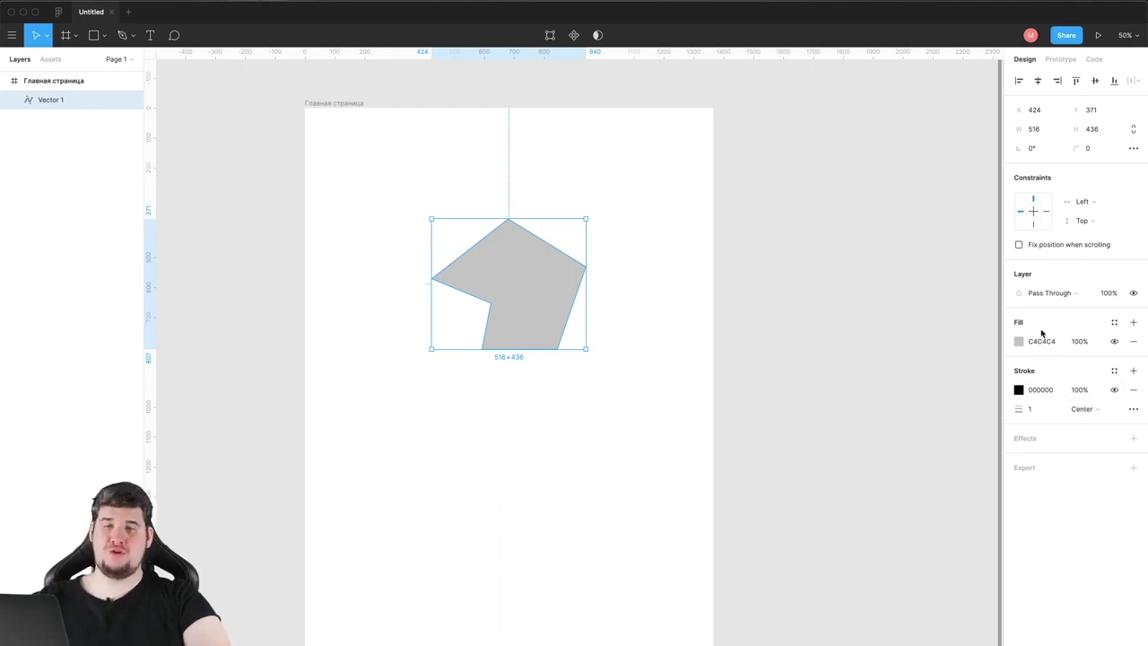
Step: Remove the shape's black stroke, keep its solid grey C4C4C4 fill, and enter point editing
click(1133, 389)
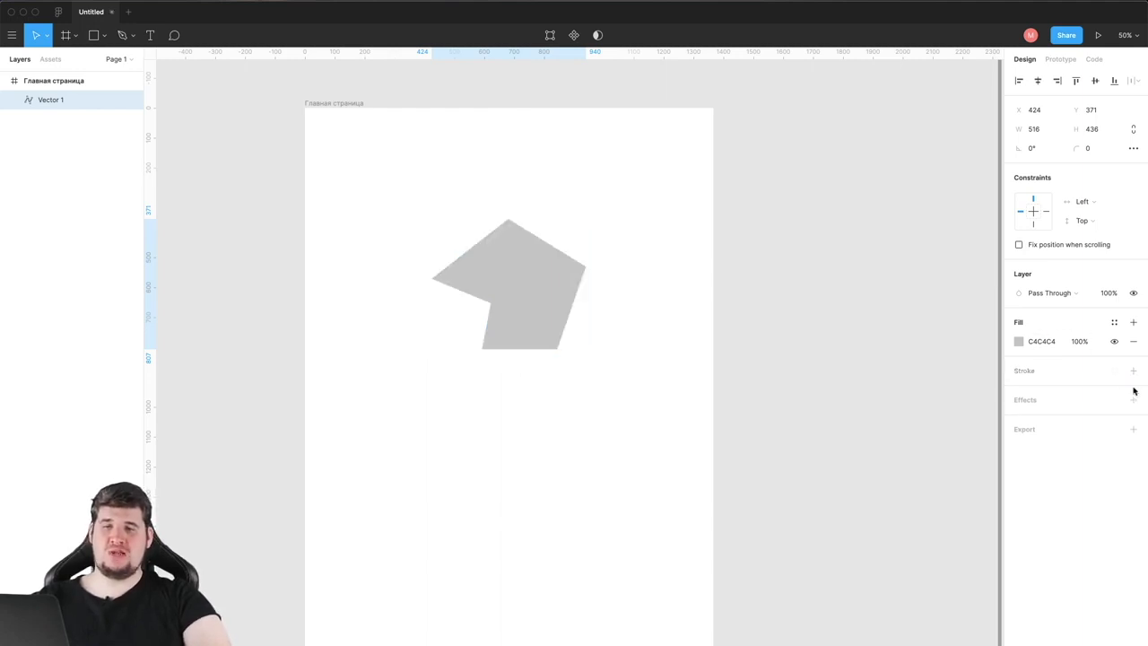
click(1020, 341)
click(882, 343)
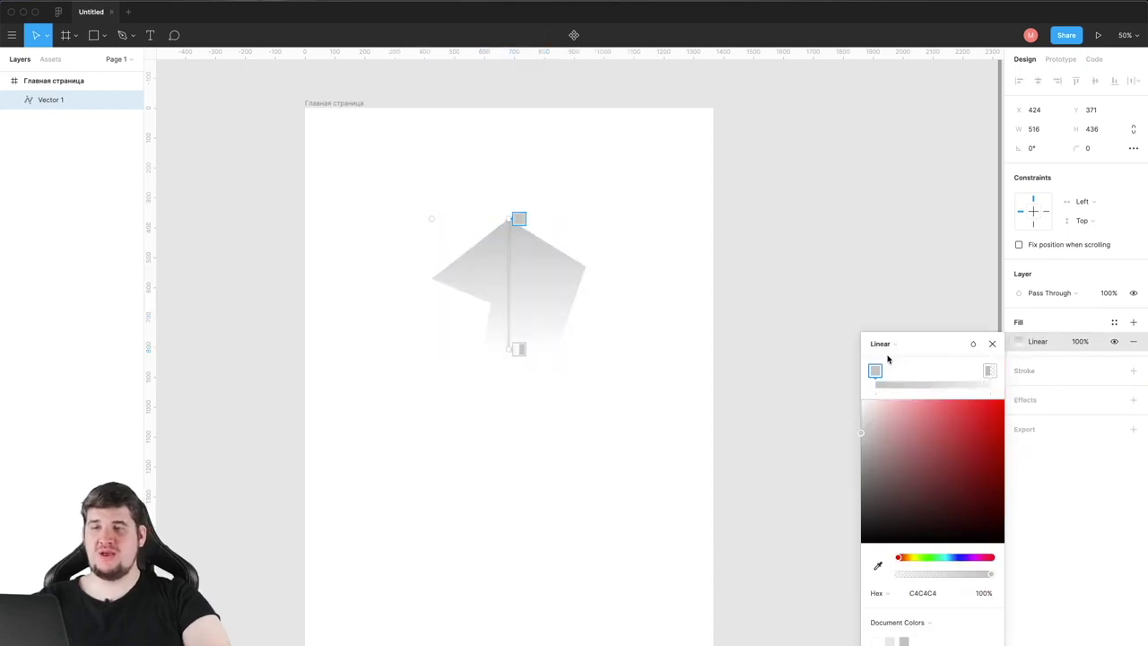
key(ctrl+z)
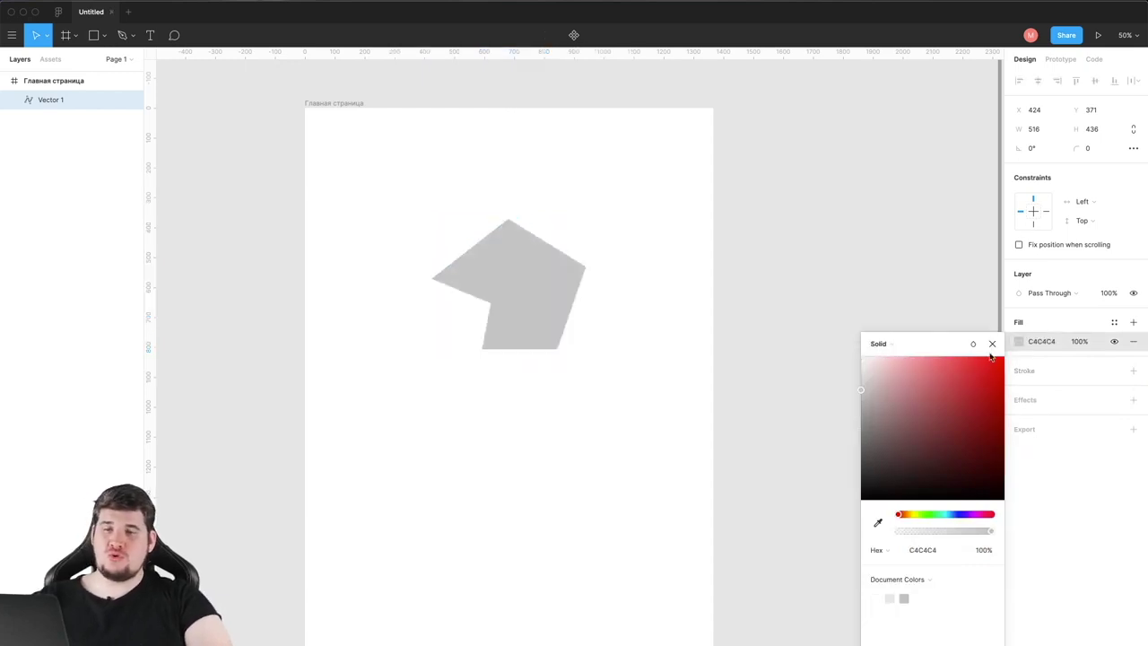
click(991, 343)
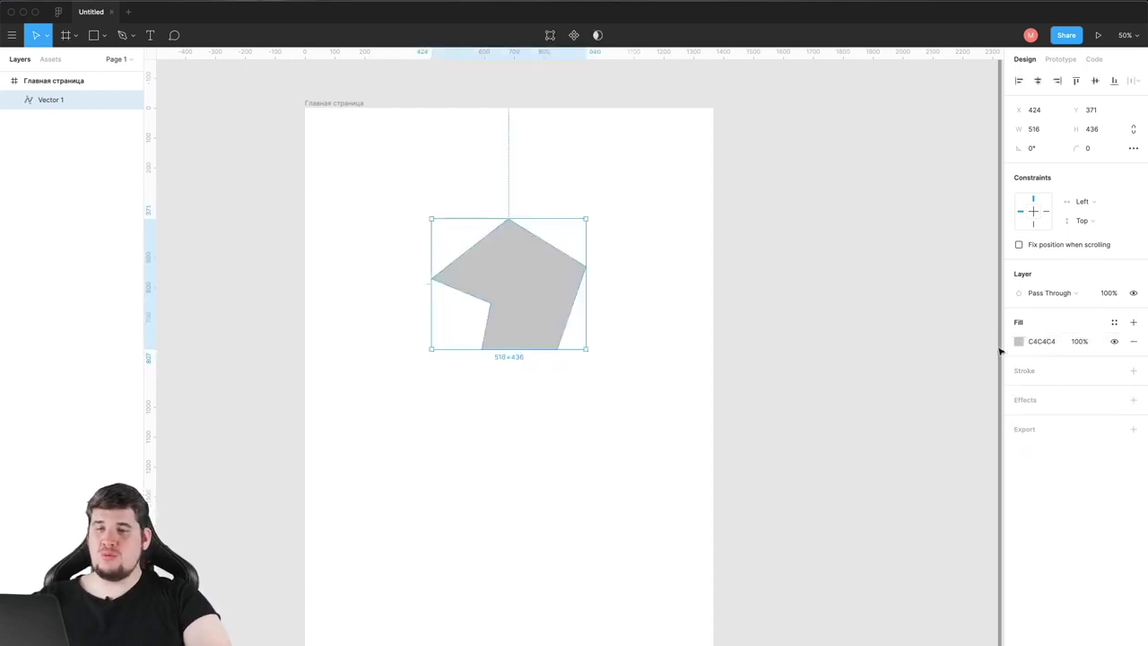
double_click(540, 293)
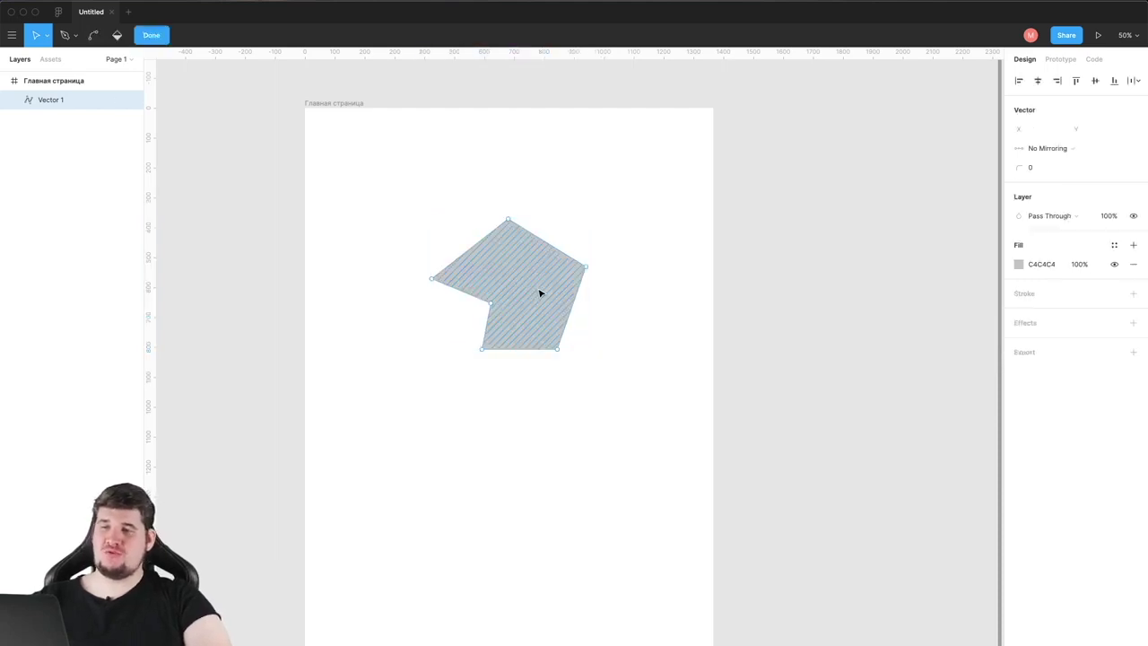
Step: Reshape the grey polygon by moving and adding points and bending its top edge upward
click(557, 348)
drag(557, 350, 595, 415)
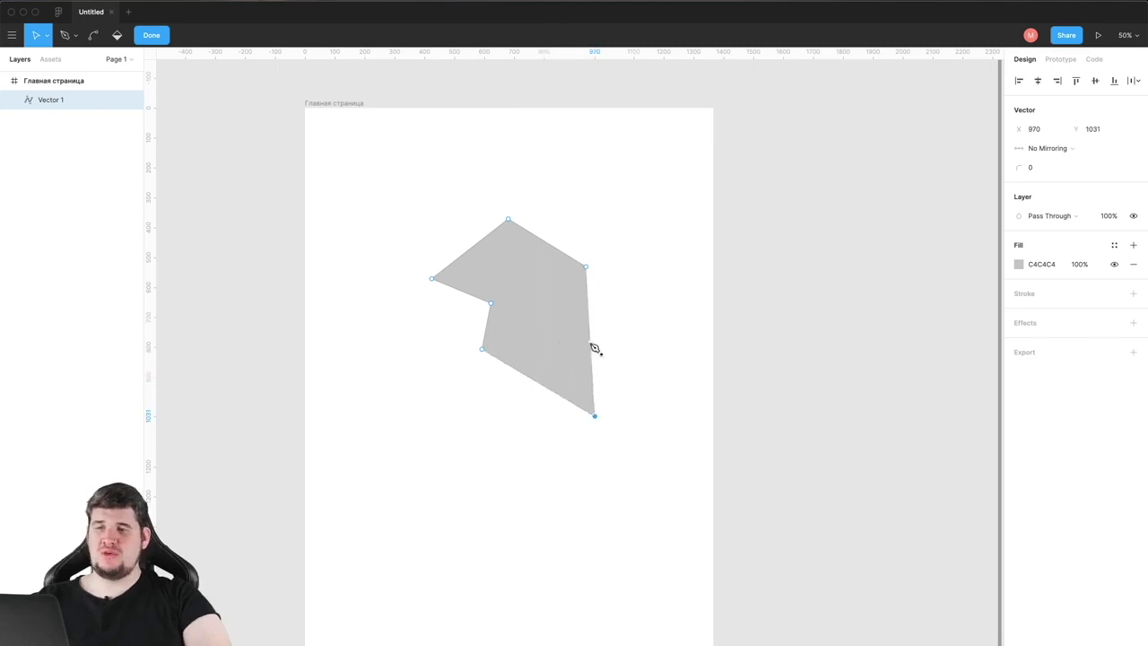
click(592, 346)
drag(592, 346, 635, 337)
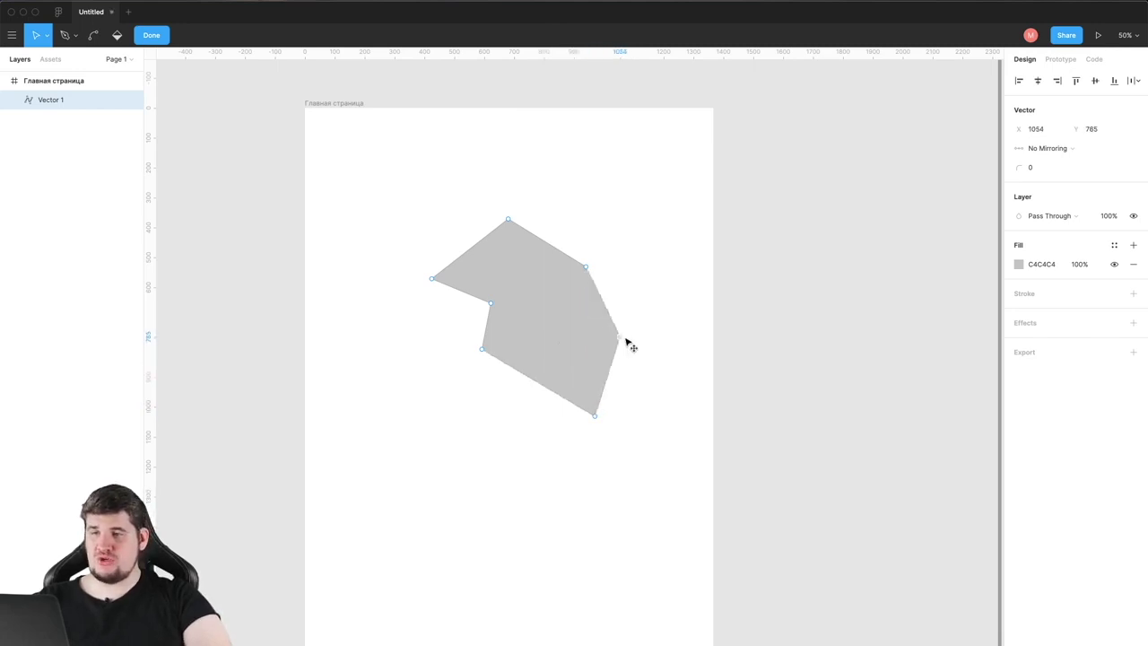
drag(618, 377, 652, 399)
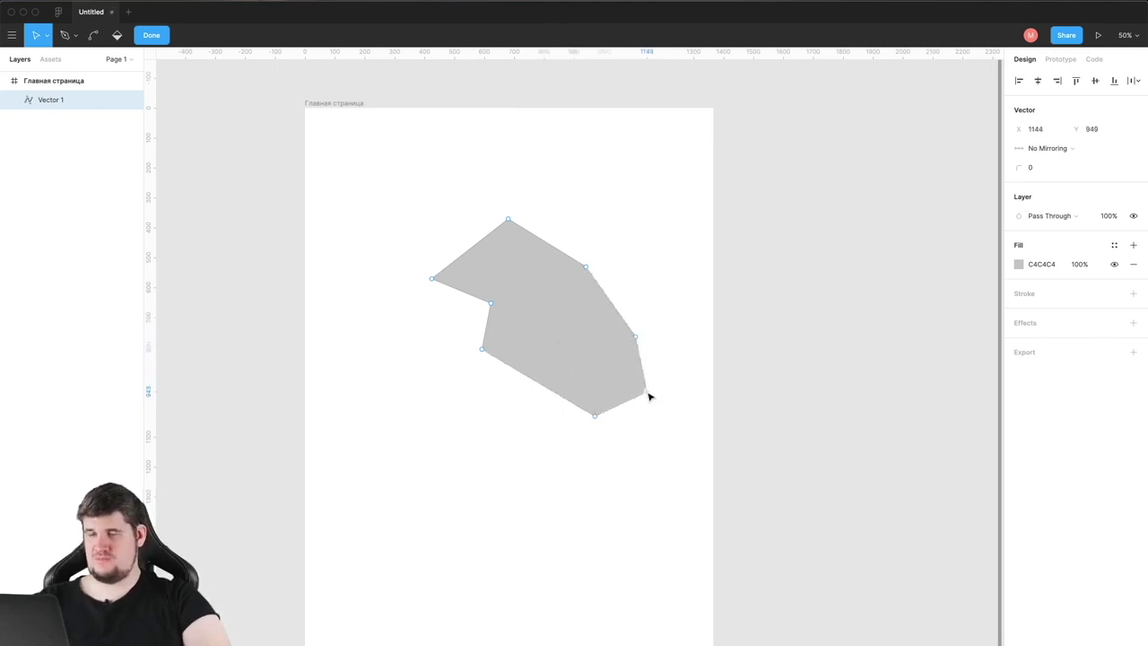
click(93, 36)
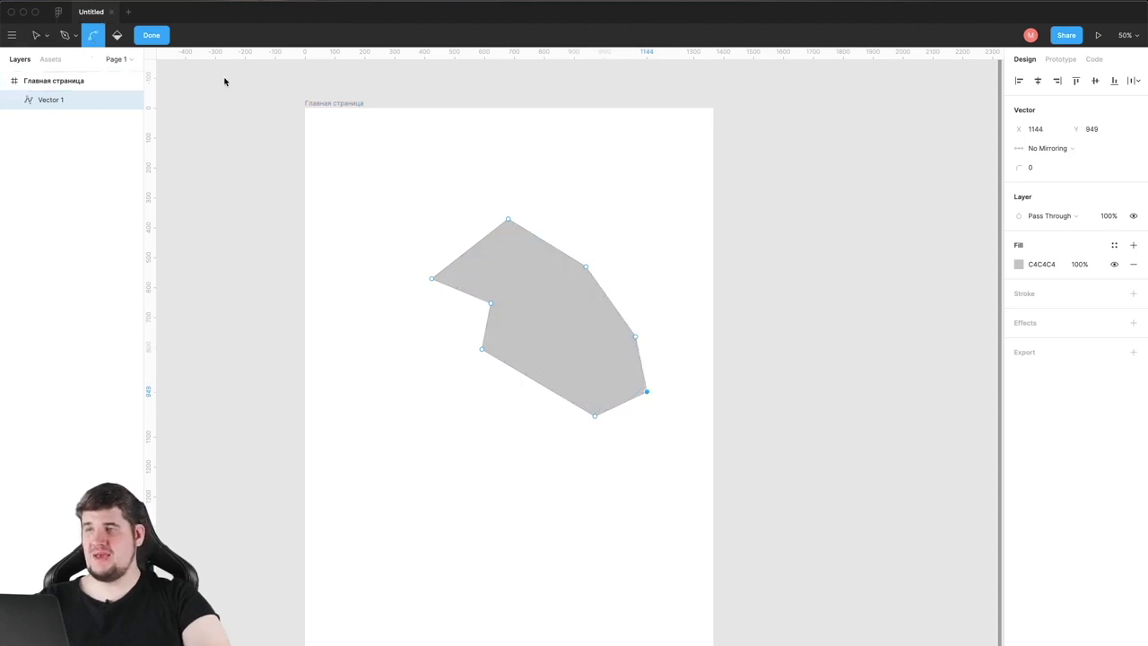
click(542, 244)
drag(542, 243, 549, 202)
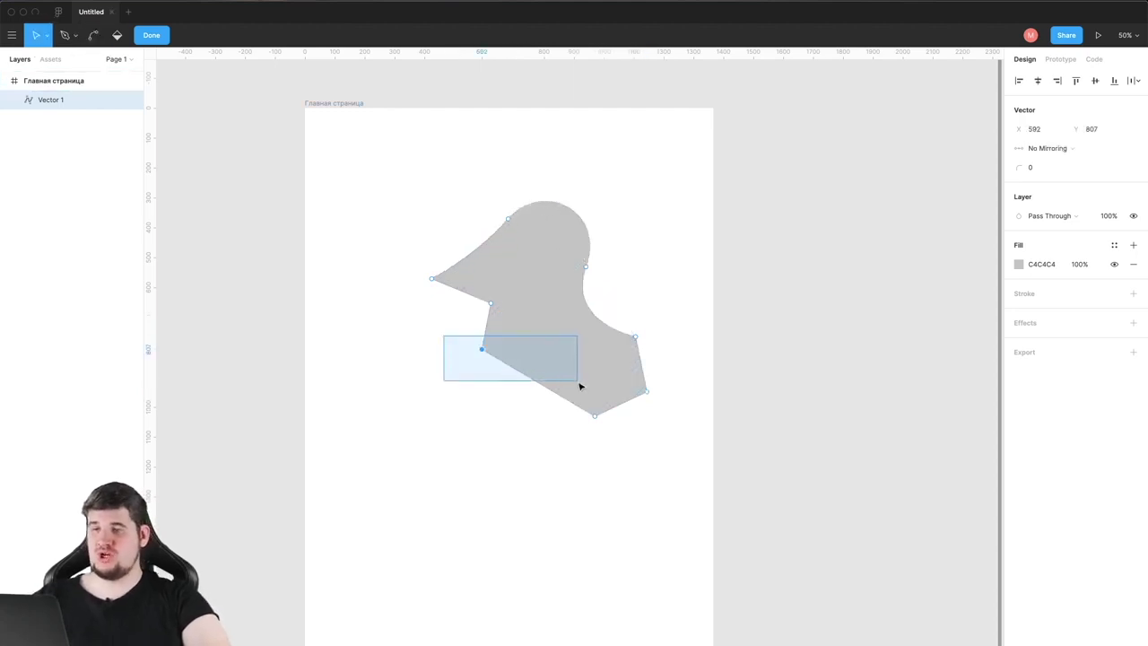
drag(445, 340, 683, 427)
drag(596, 421, 633, 494)
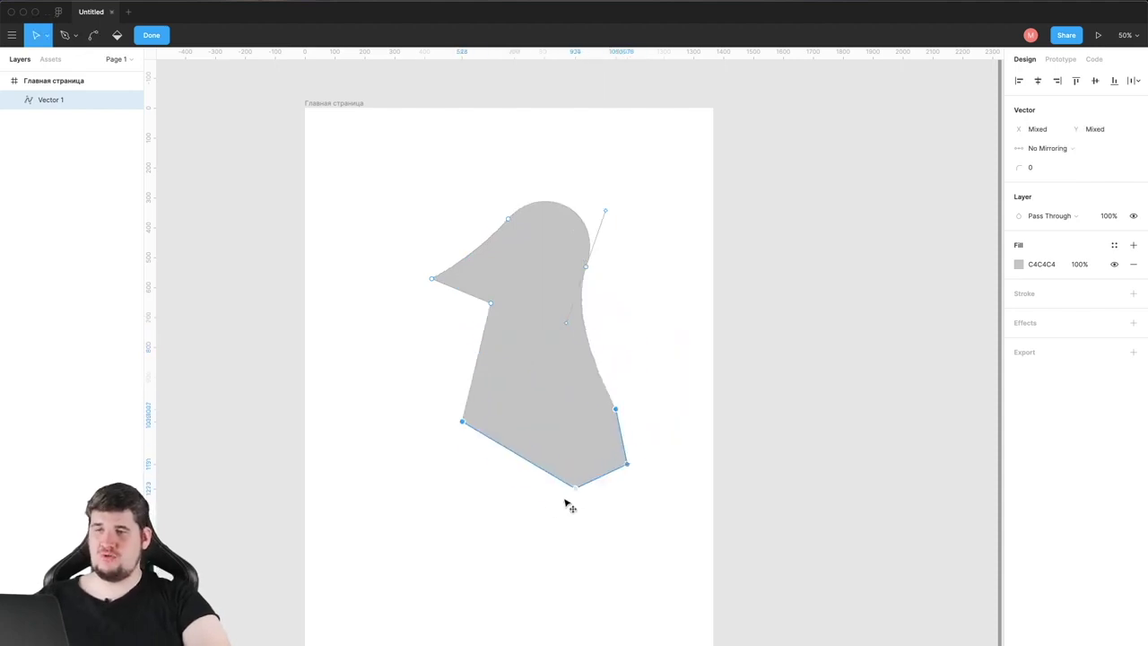
click(344, 264)
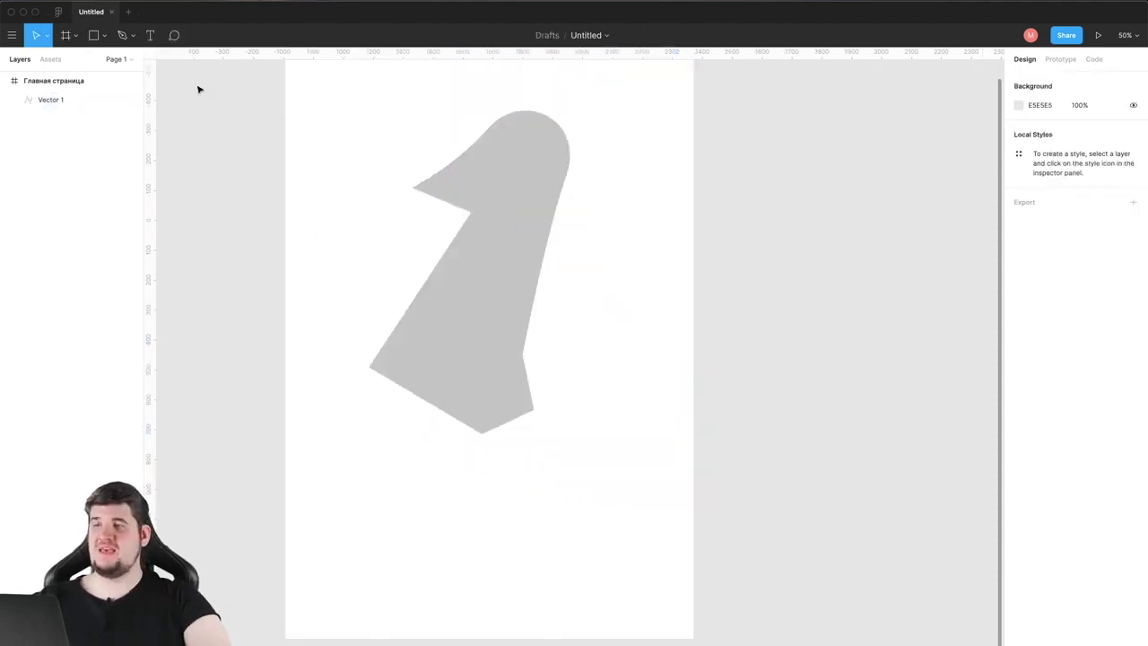
Step: Draw a rectangle below the polygon and drag its vertices into a notched quadrilateral
click(94, 36)
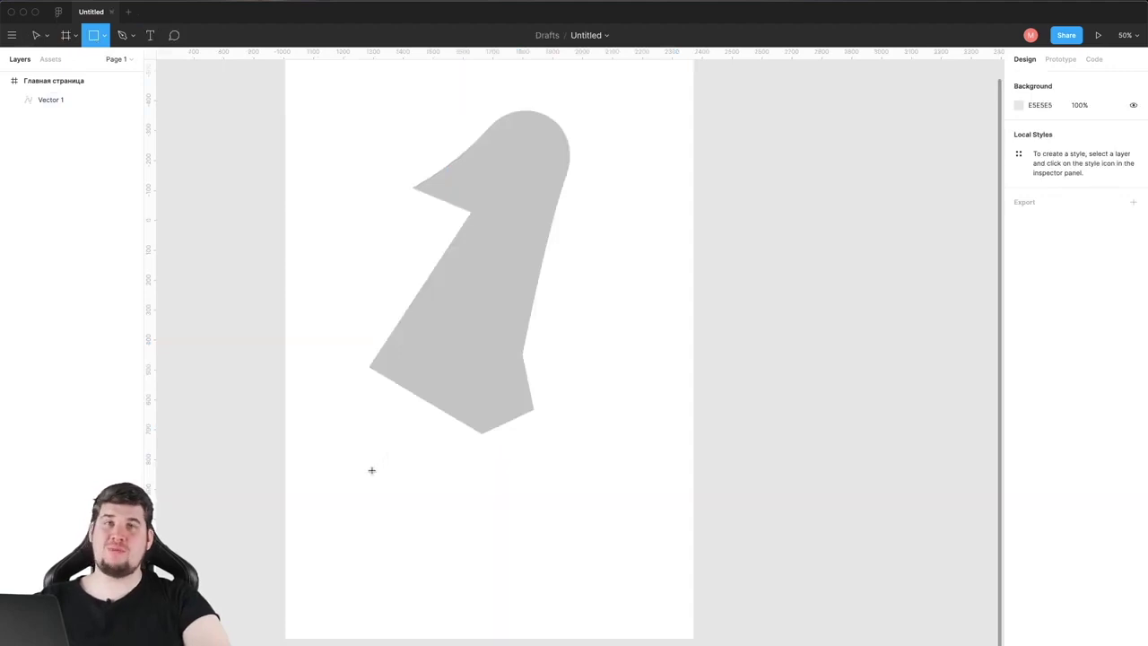
drag(371, 469, 498, 574)
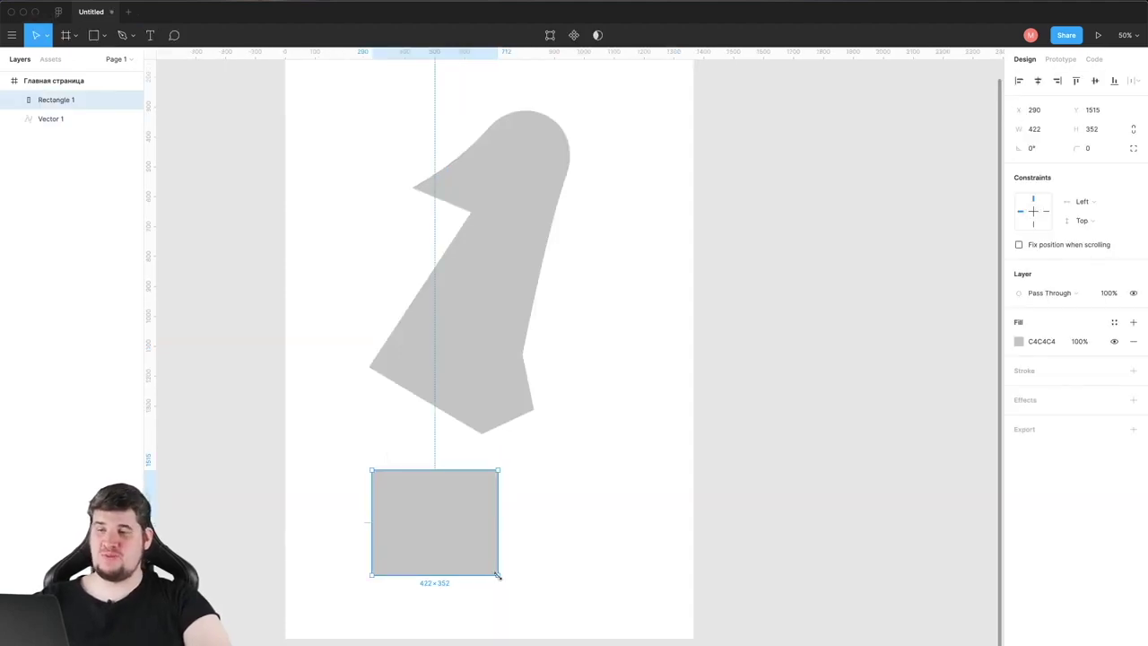
double_click(427, 540)
drag(498, 469, 611, 455)
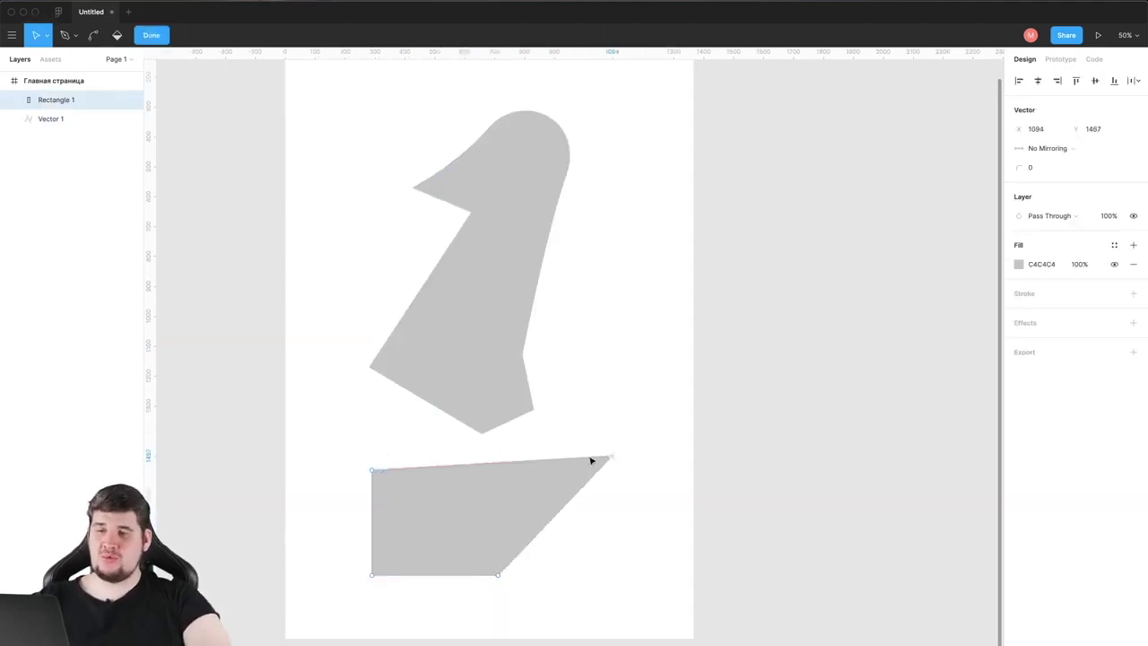
drag(498, 467, 484, 509)
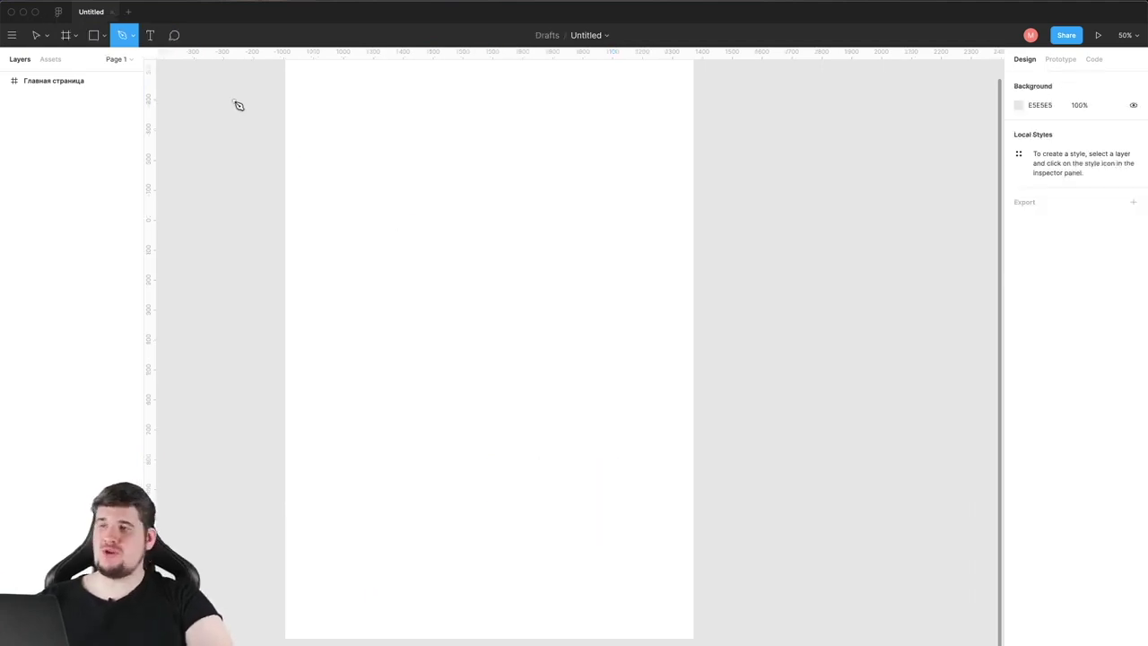
Step: With the Pencil, draw an X, a looped stroke beside it and one more freehand stroke
click(132, 36)
click(121, 76)
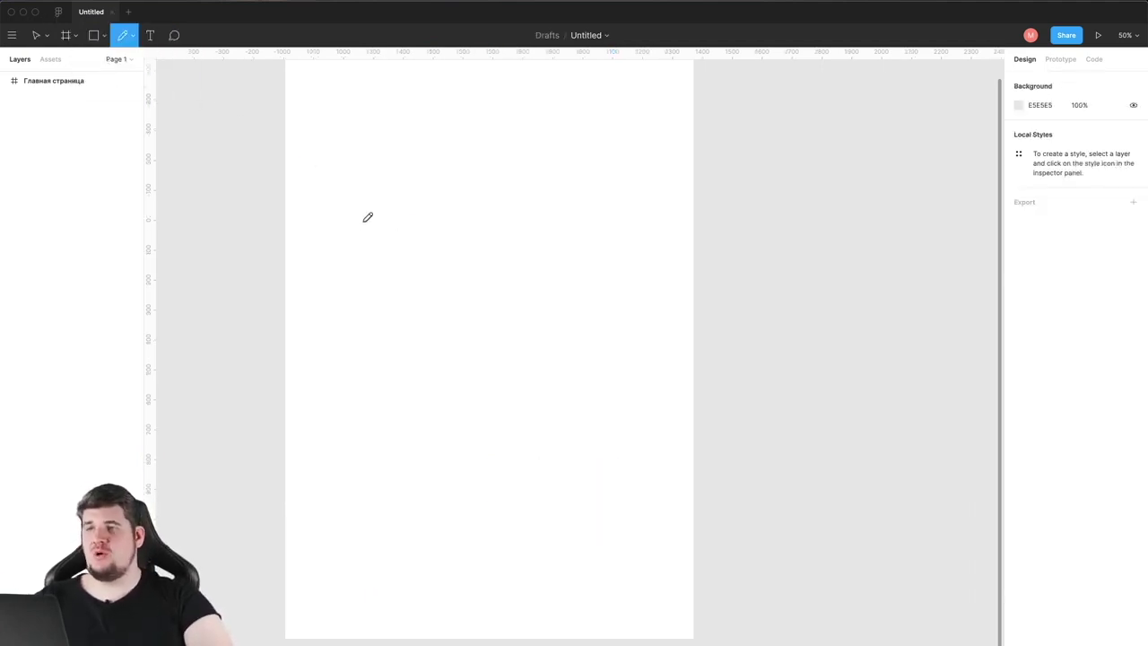
click(377, 234)
drag(341, 216, 463, 303)
drag(419, 206, 376, 307)
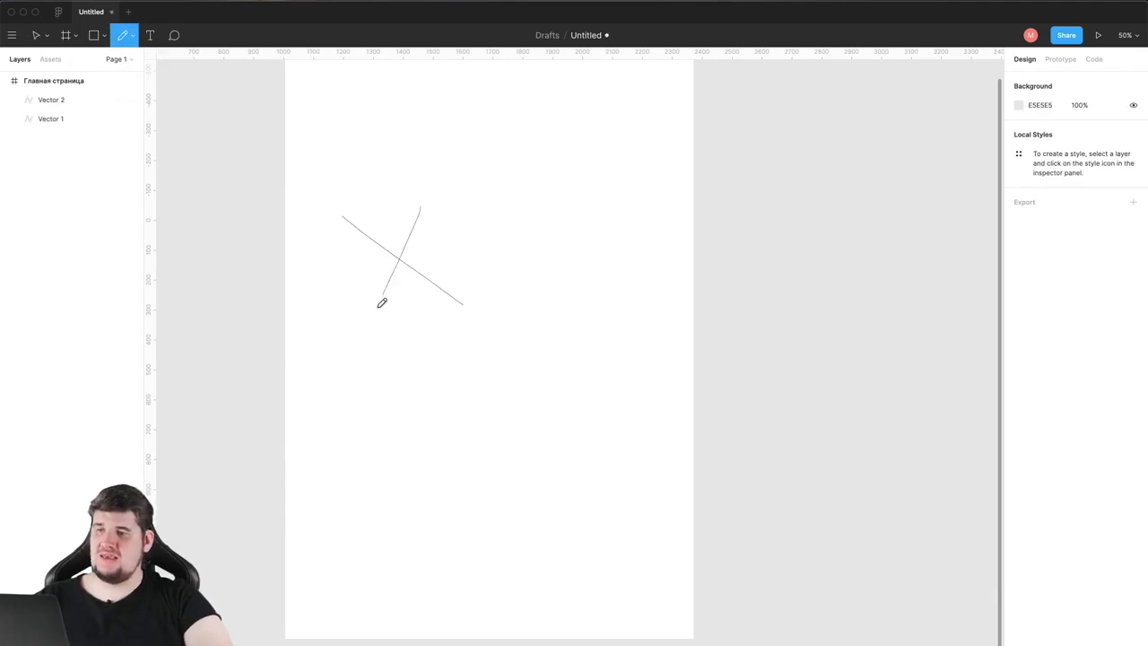
drag(443, 241, 460, 294)
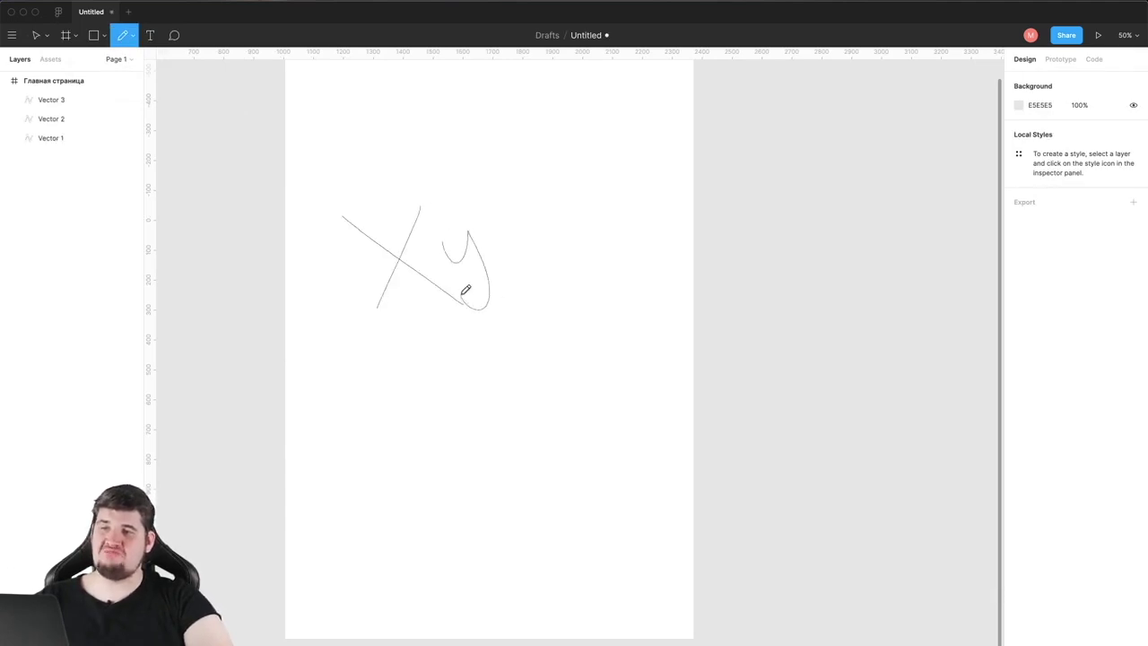
drag(509, 226, 518, 272)
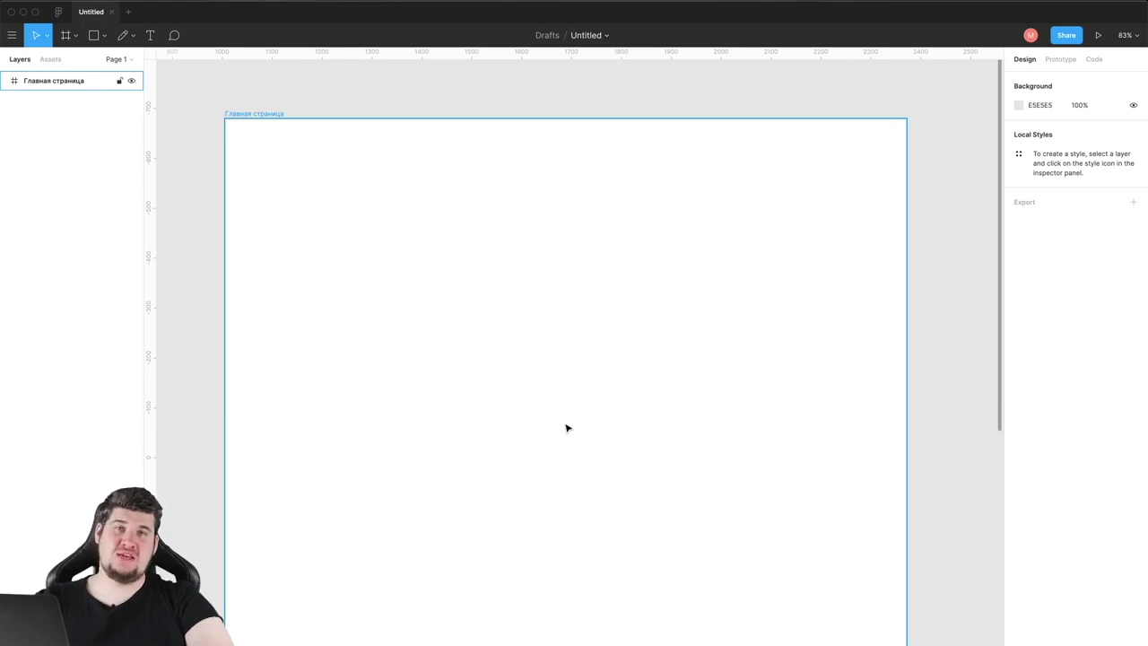
scroll(565, 428, up, 5)
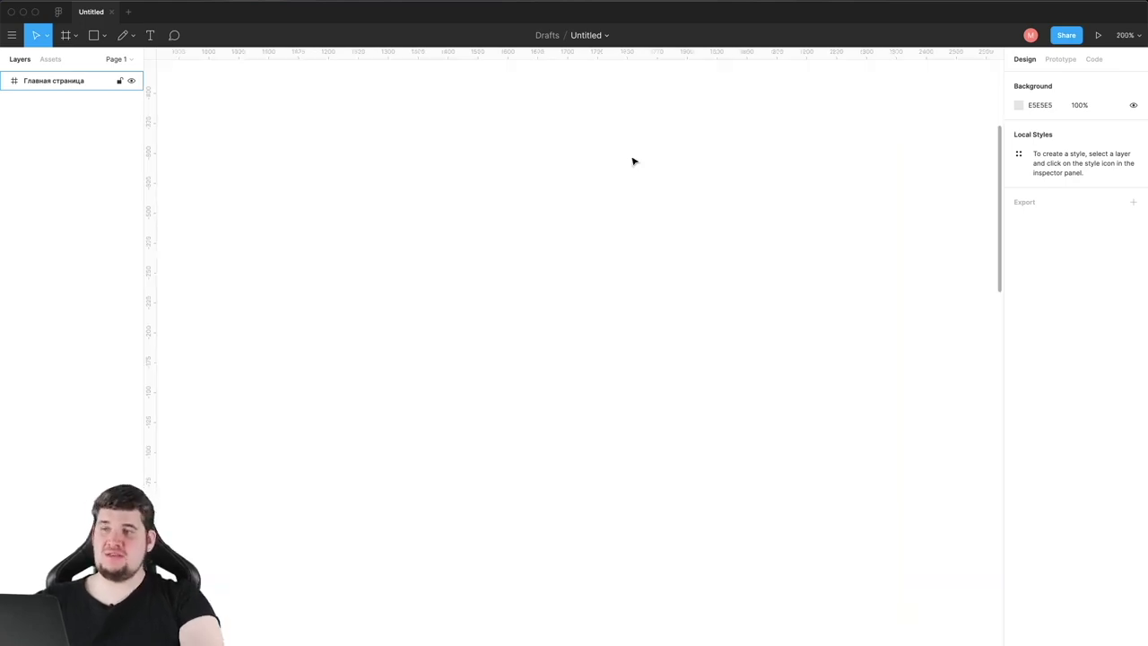
key(t)
drag(442, 247, 688, 554)
text(Тильдошная — главное коммьюнити тильды в котором больше 6000 участников  Мы собираем вокруг себя дизайнеров, маркетологов и предпринимателей, которые работают в Тильде, и Tilda-экспертов, готовых помогать и делиться опытом. А еще, разрабатываем модификации — инструкции, как с помощью кода добавить на сайт функции, которых еще нет в Тильде.)
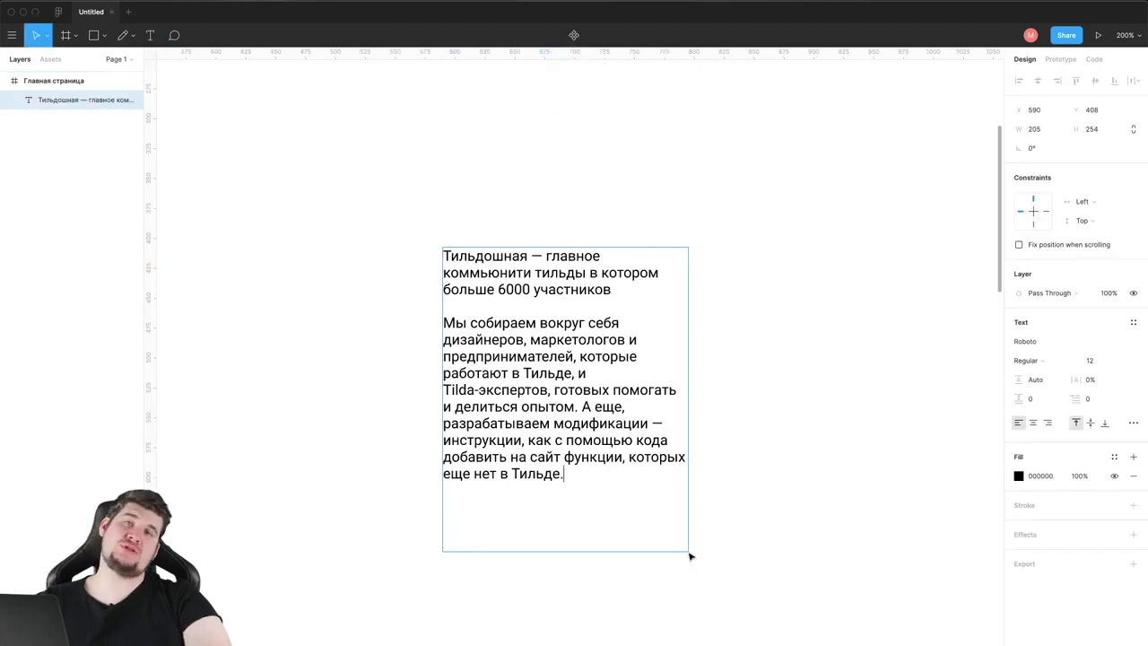
drag(613, 292, 441, 229)
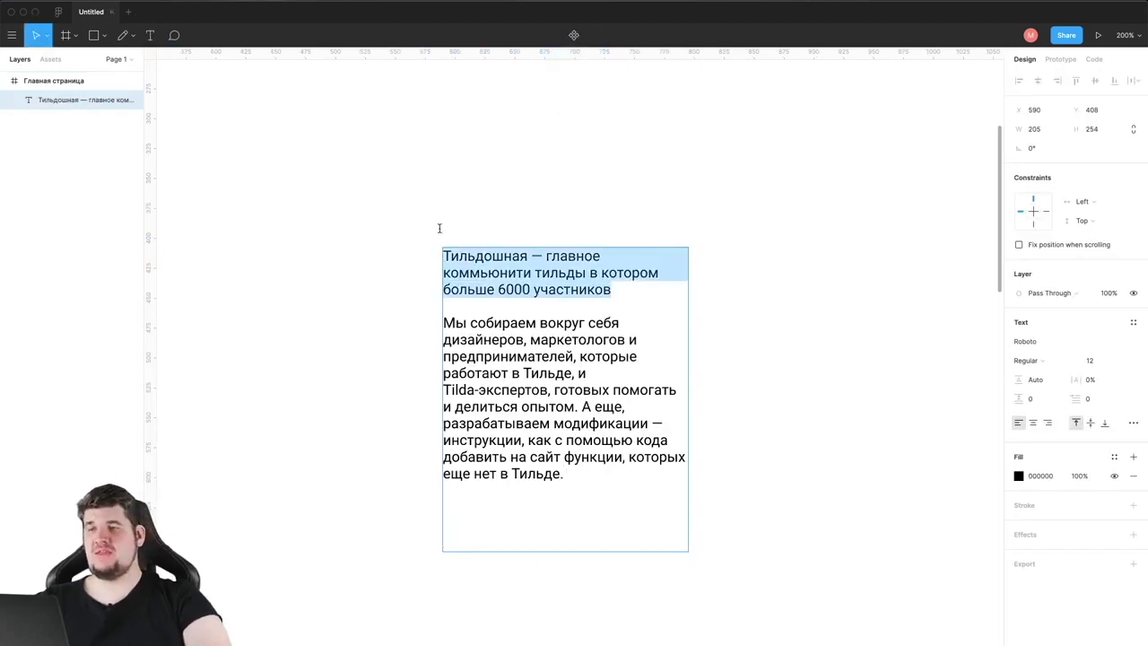
key(super+shift+period)
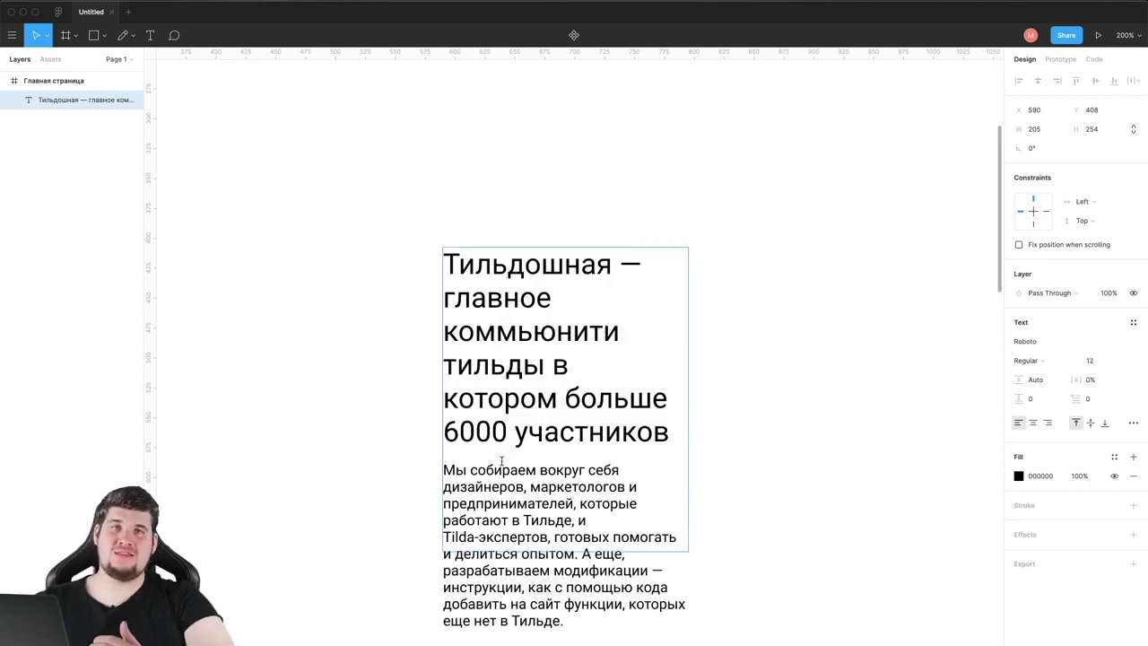
key(Escape)
drag(501, 461, 301, 461)
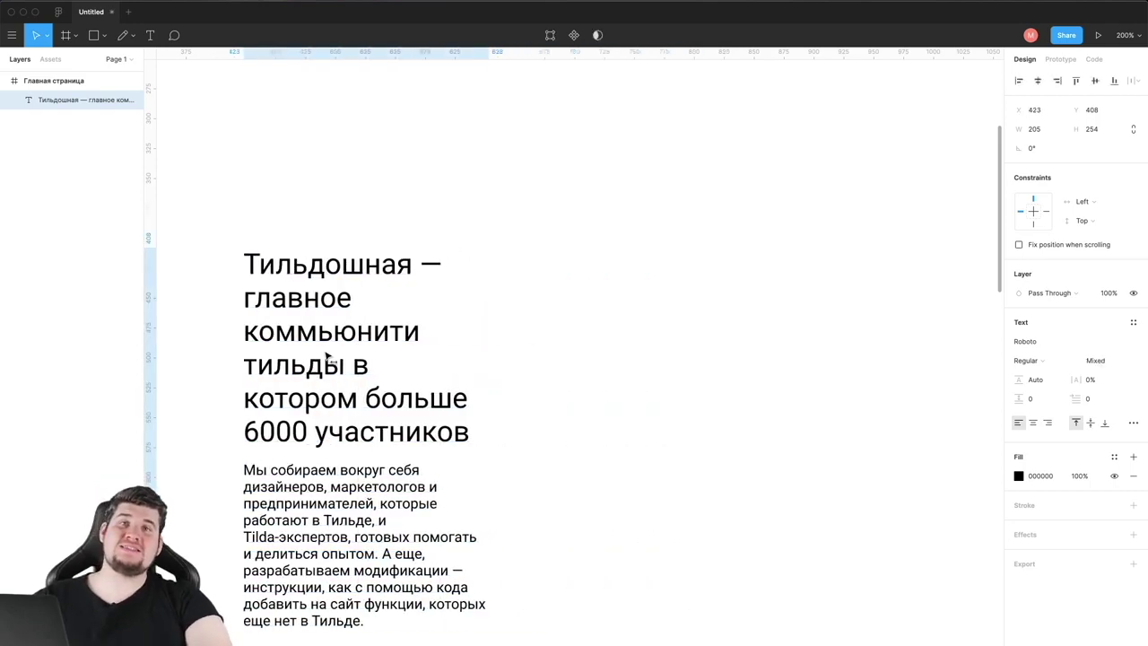
drag(328, 356, 610, 375)
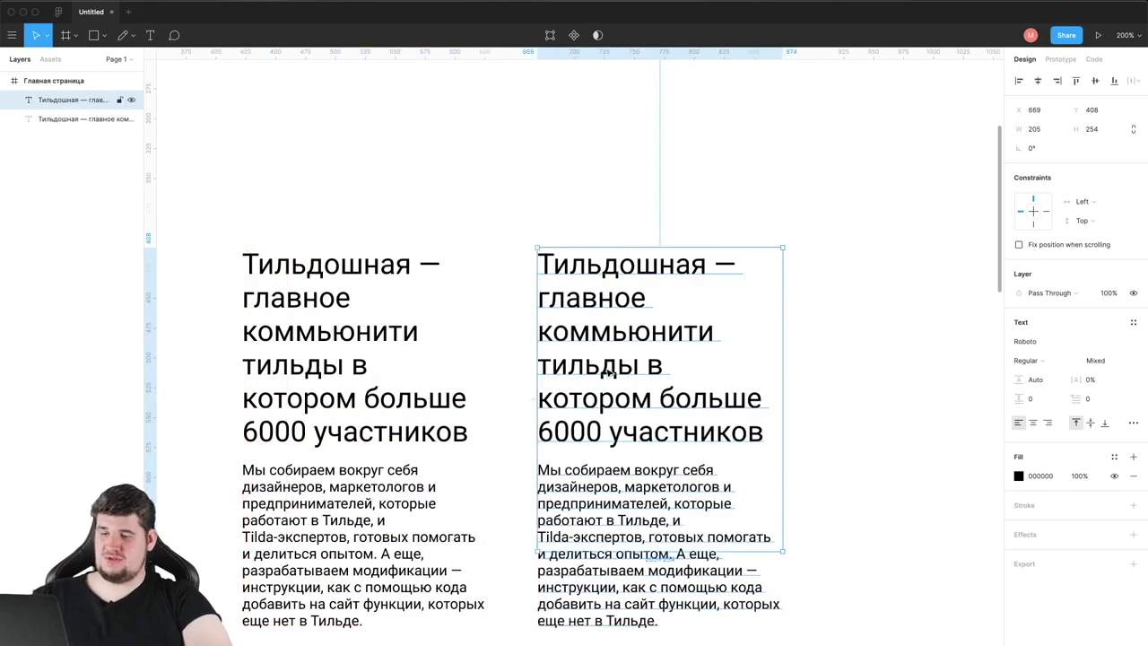
double_click(608, 373)
key(Escape)
drag(577, 446, 794, 446)
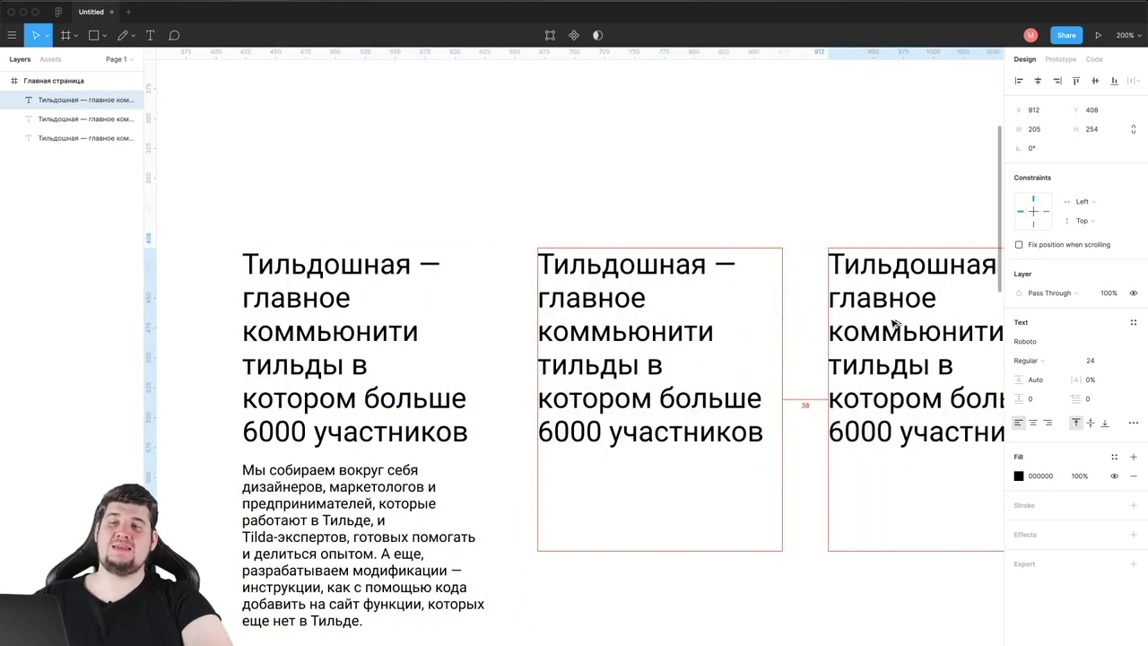
click(421, 615)
key(Delete)
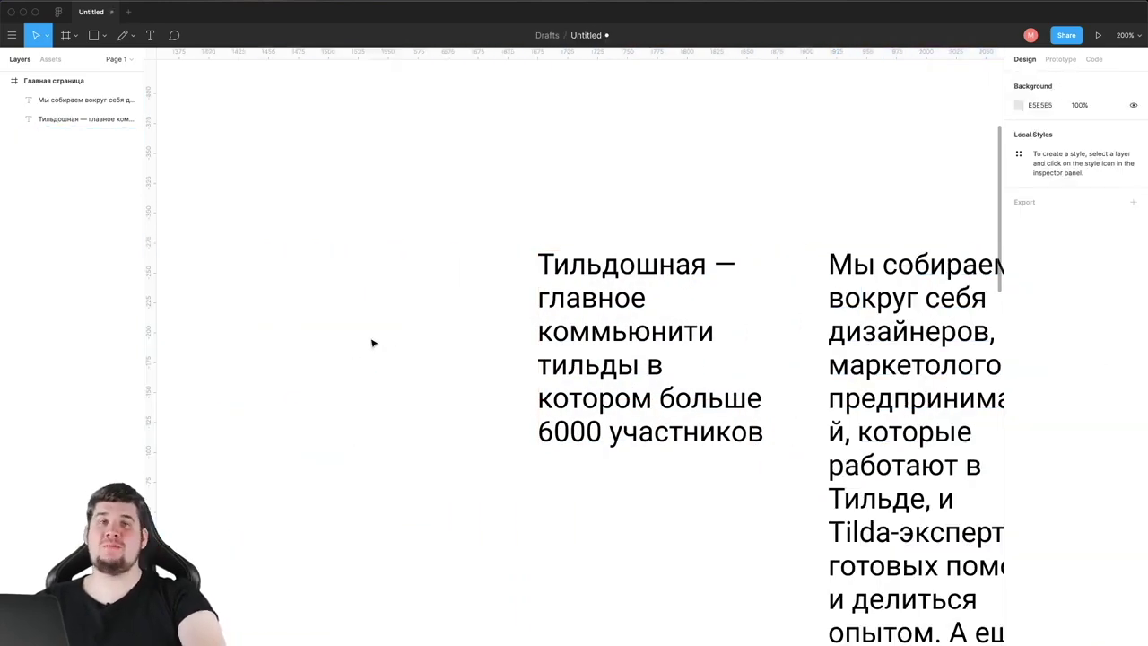
click(536, 342)
shift+click(907, 337)
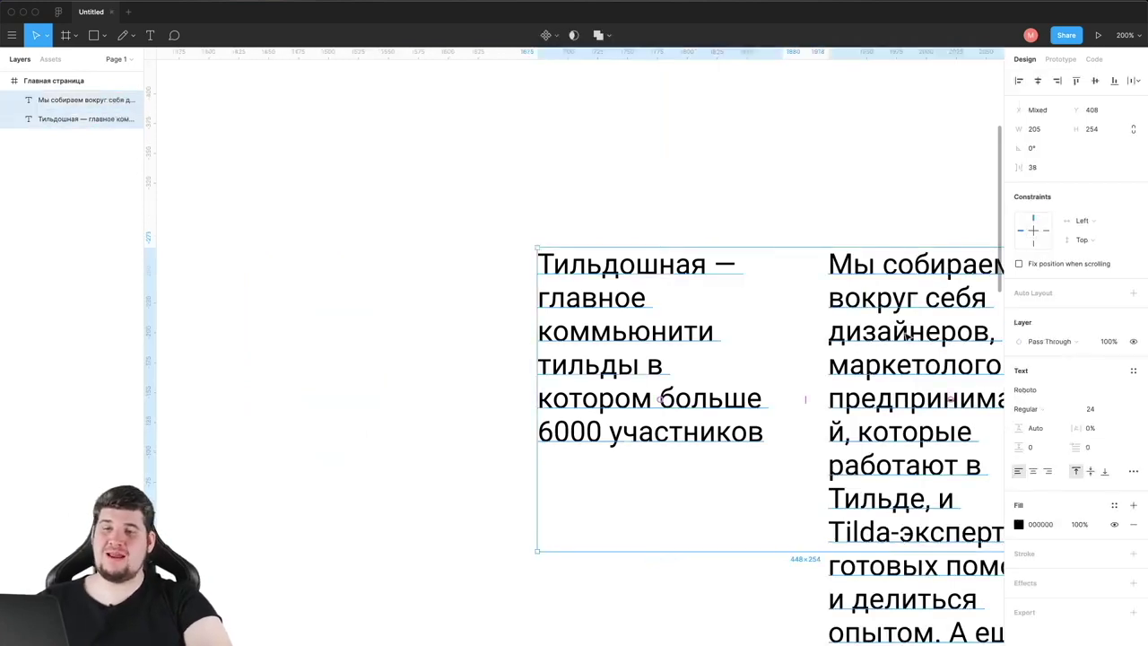
drag(851, 332, 626, 327)
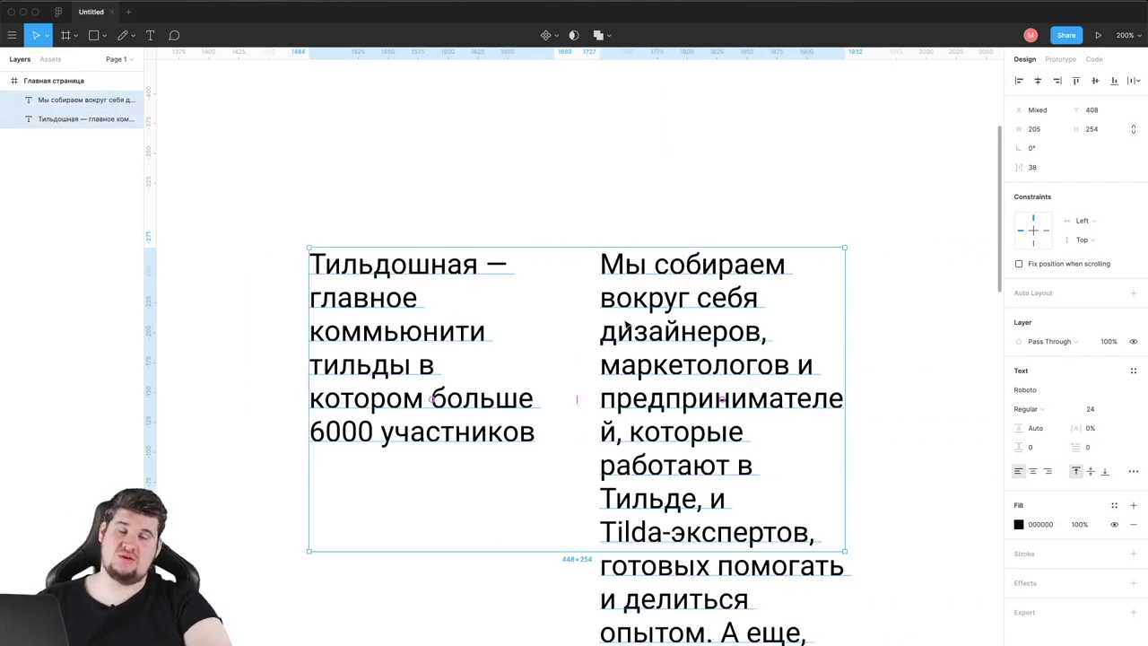
key(Delete)
click(151, 37)
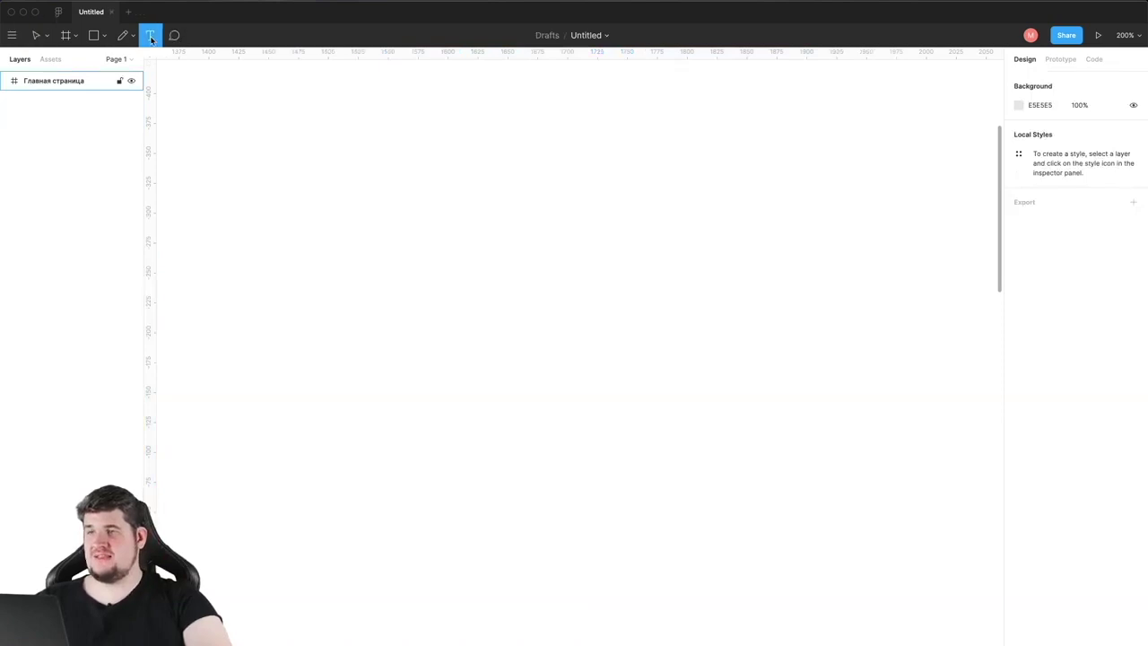
Step: Paste the copied paragraph as text, add line breaks after 'дизайнеров,', then delete it
scroll(319, 318, down, 5)
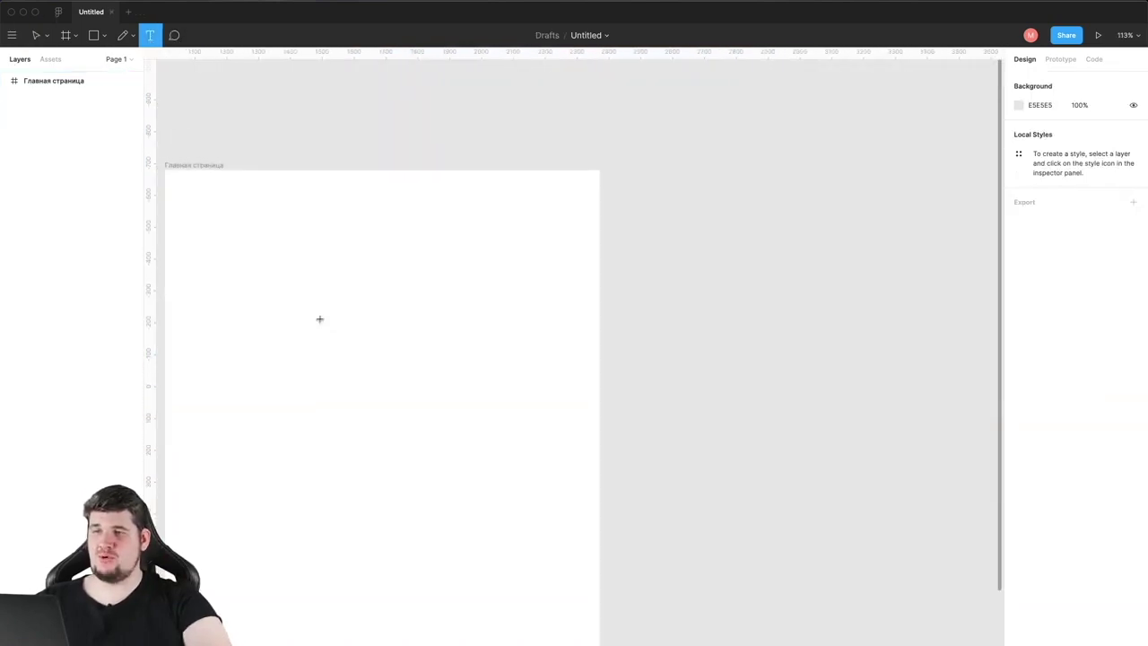
scroll(319, 319, down, 5)
click(319, 319)
key(ctrl+v)
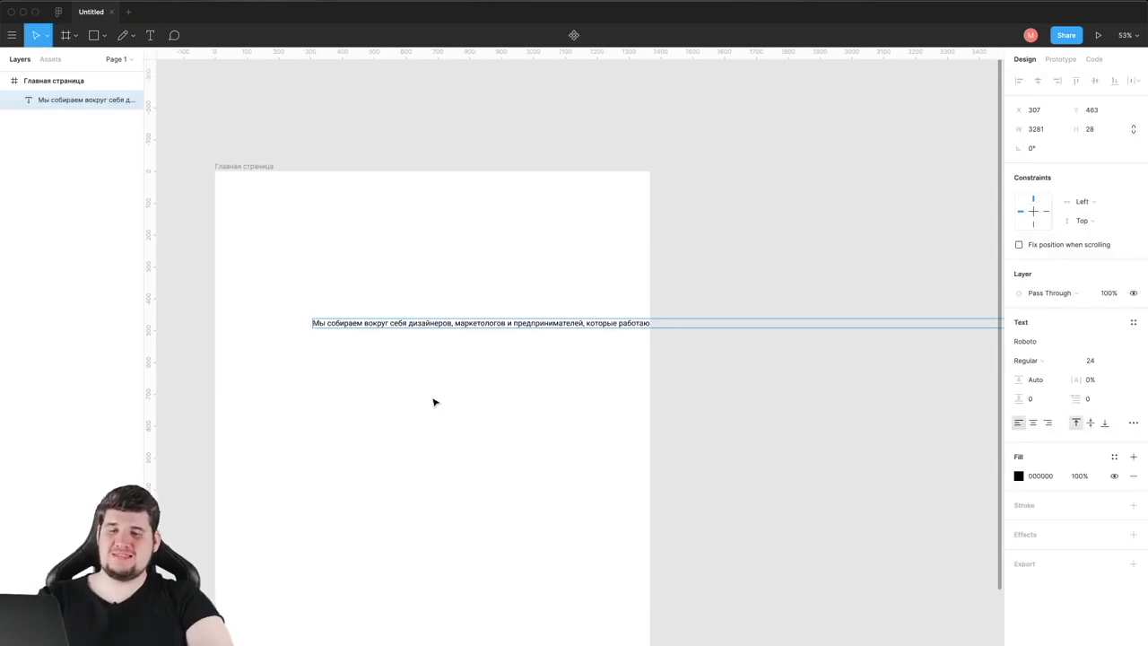
double_click(455, 323)
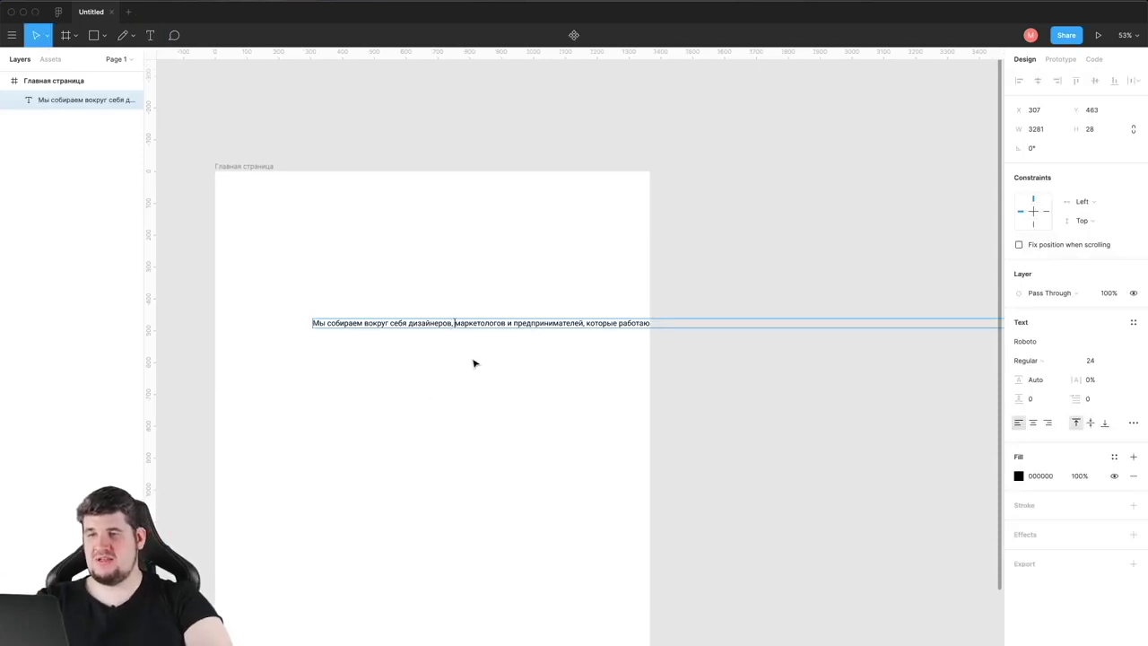
key(Return)
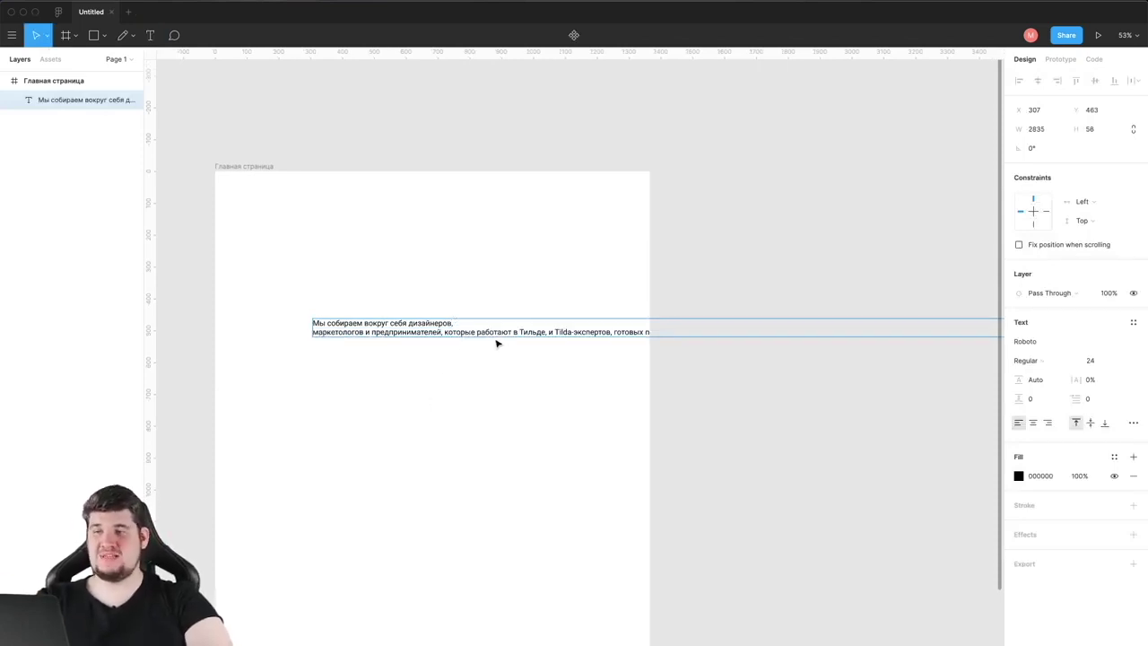
click(476, 331)
key(Return)
key(Return)
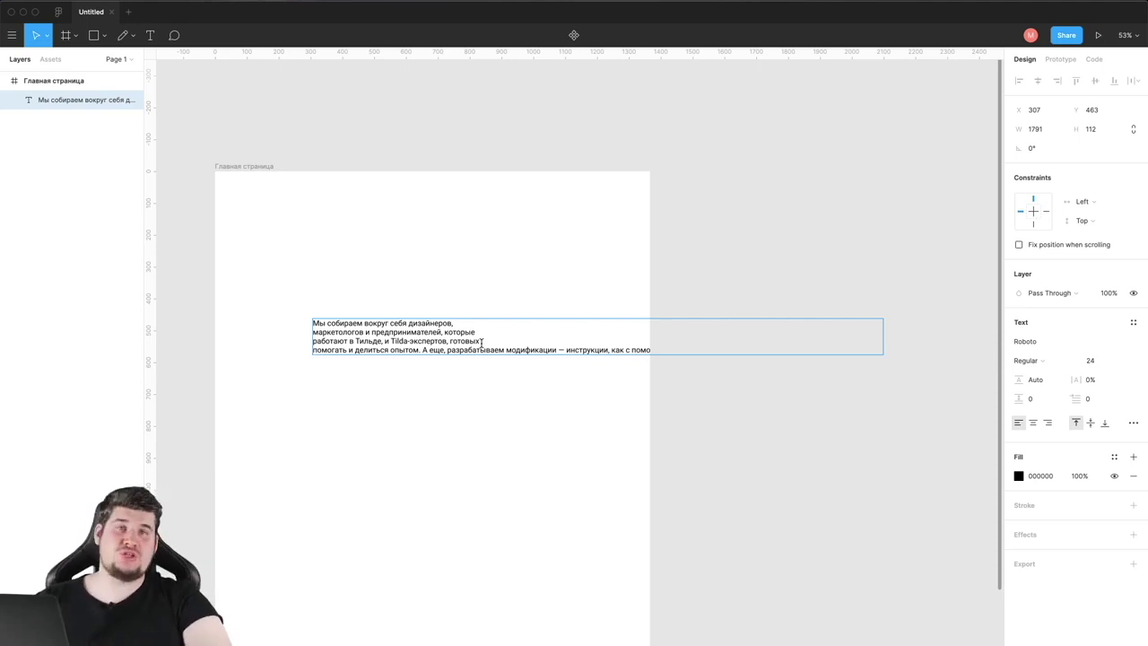
key(Escape)
key(Delete)
Step: Draw a fixed-size text box and paste the Тильдошная community sentence into it
click(150, 35)
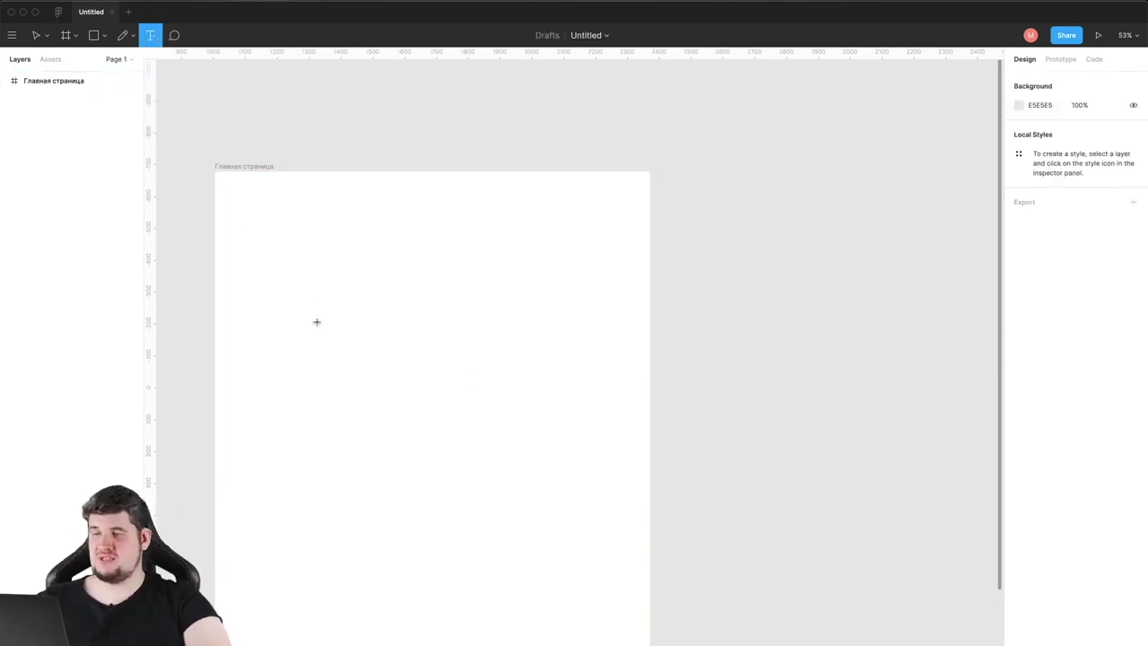
drag(308, 291, 471, 413)
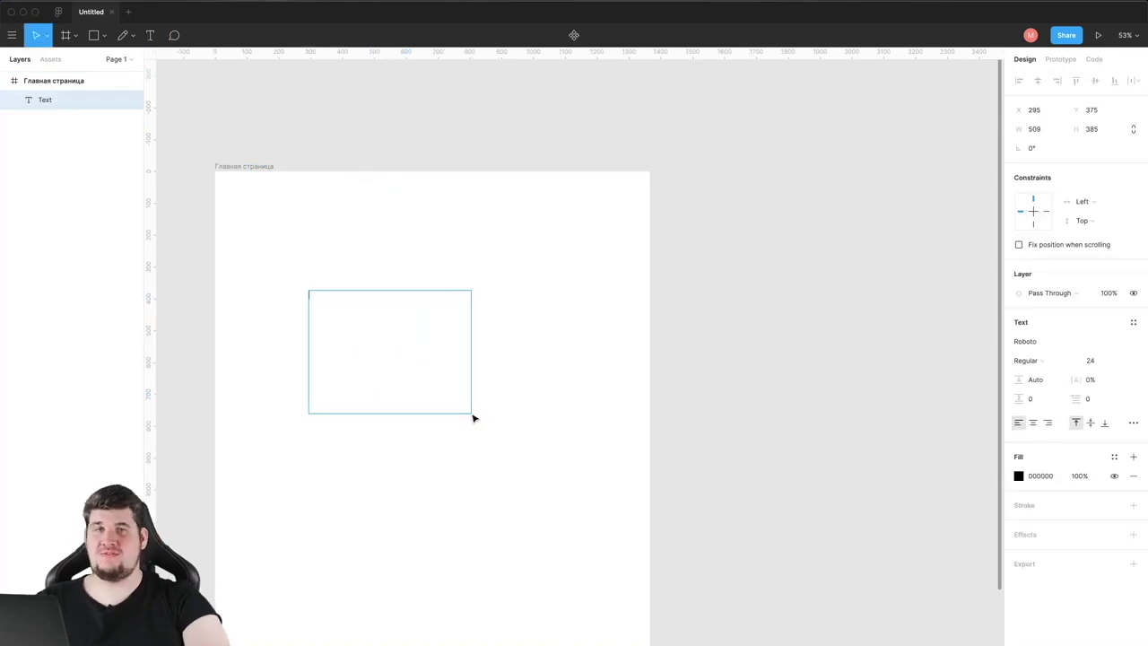
text(Тильдошная — главное коммьюнити тильды в котором больше 6000 участников)
scroll(472, 436, up, 2)
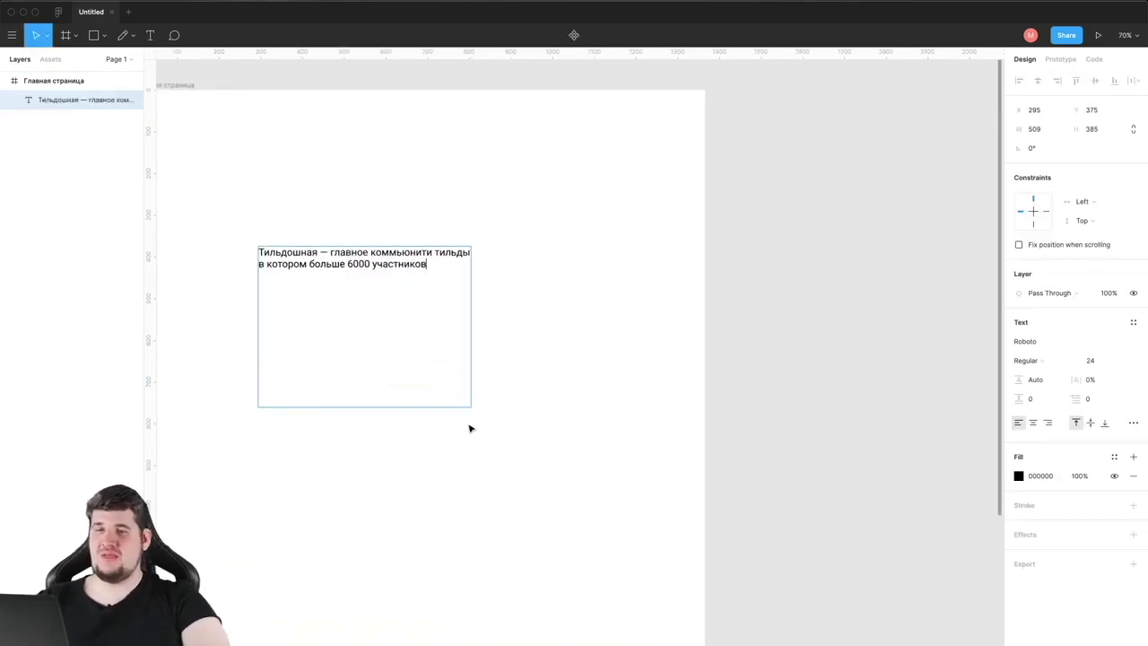
Step: Open the Roboto font family dropdown for the Тильдошная text
click(1132, 342)
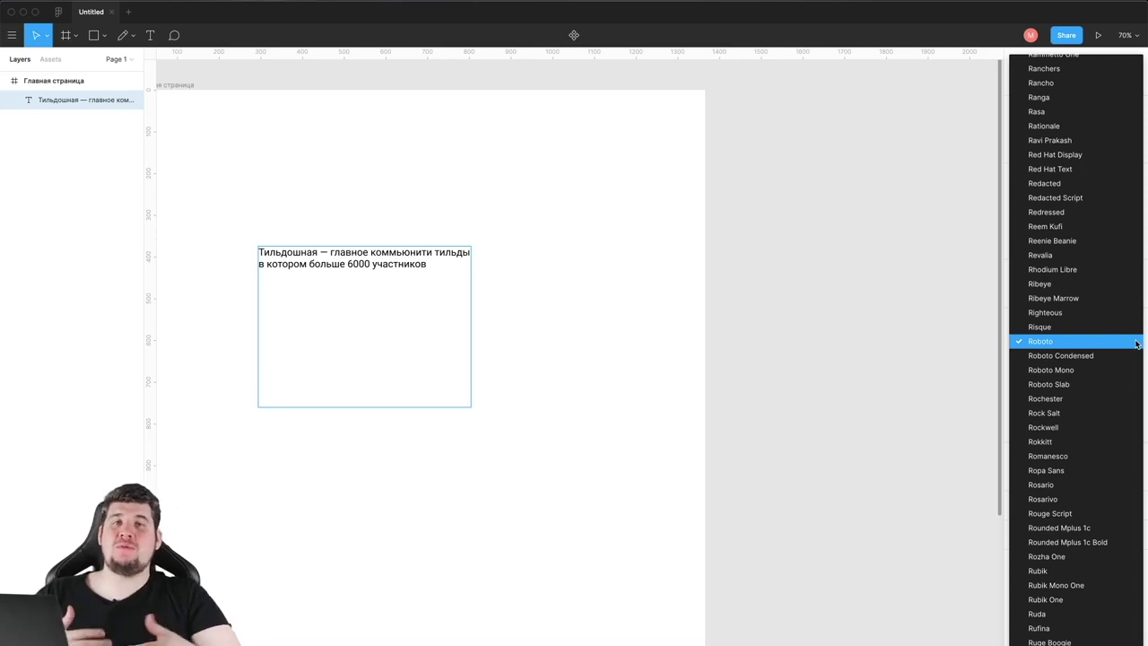
Step: Keep the text in Roboto at size 24 and set its weight to Bold
click(1136, 343)
click(1040, 361)
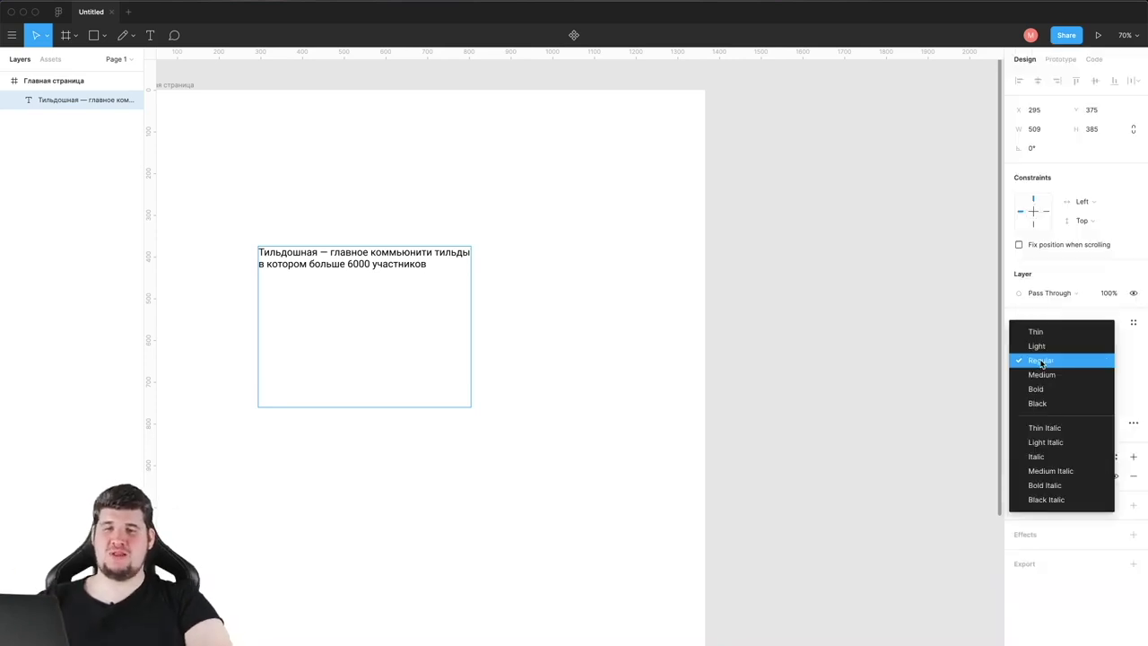
click(1040, 388)
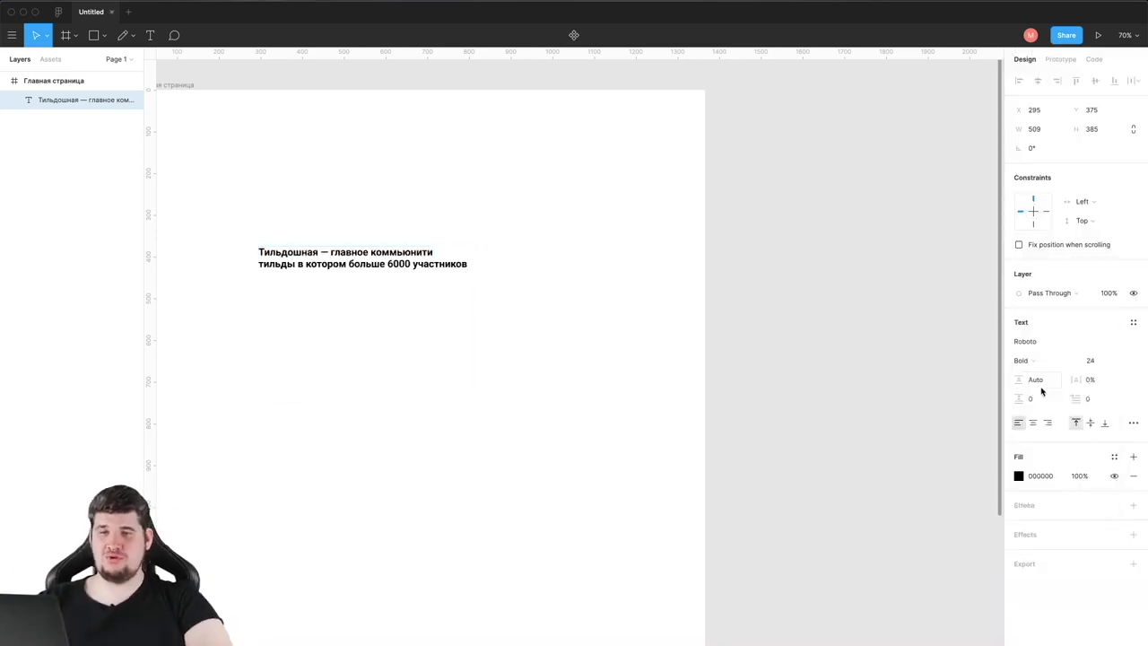
click(1112, 360)
click(1034, 379)
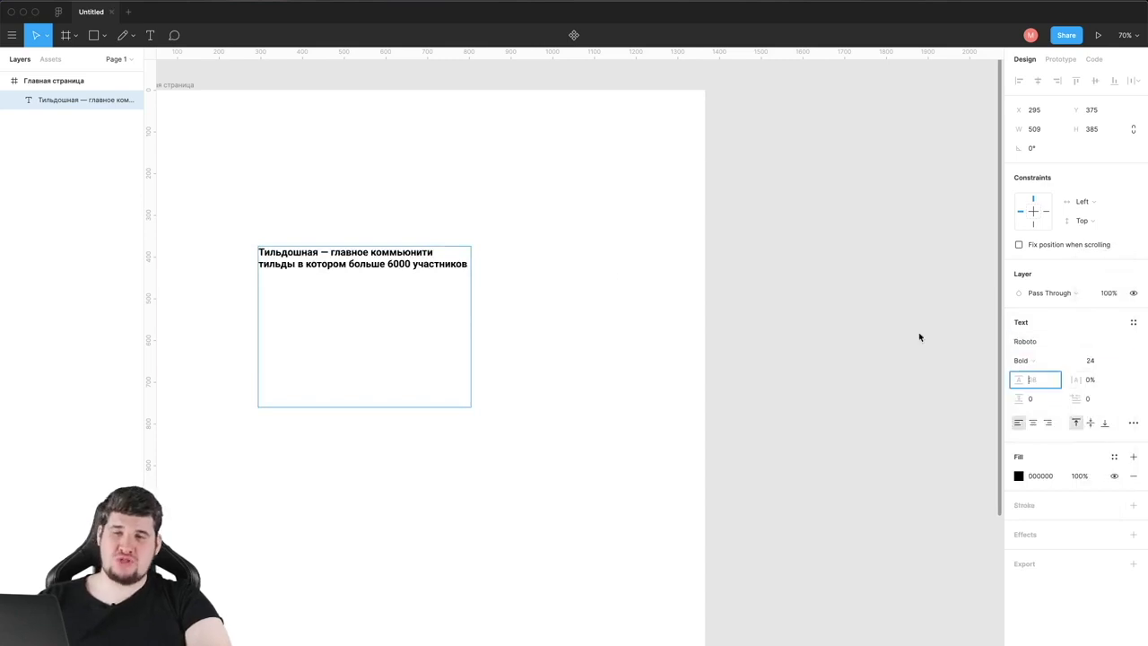
Step: Set the line height to 160%, trying 30% letter spacing but reverting to 0%
double_click(400, 257)
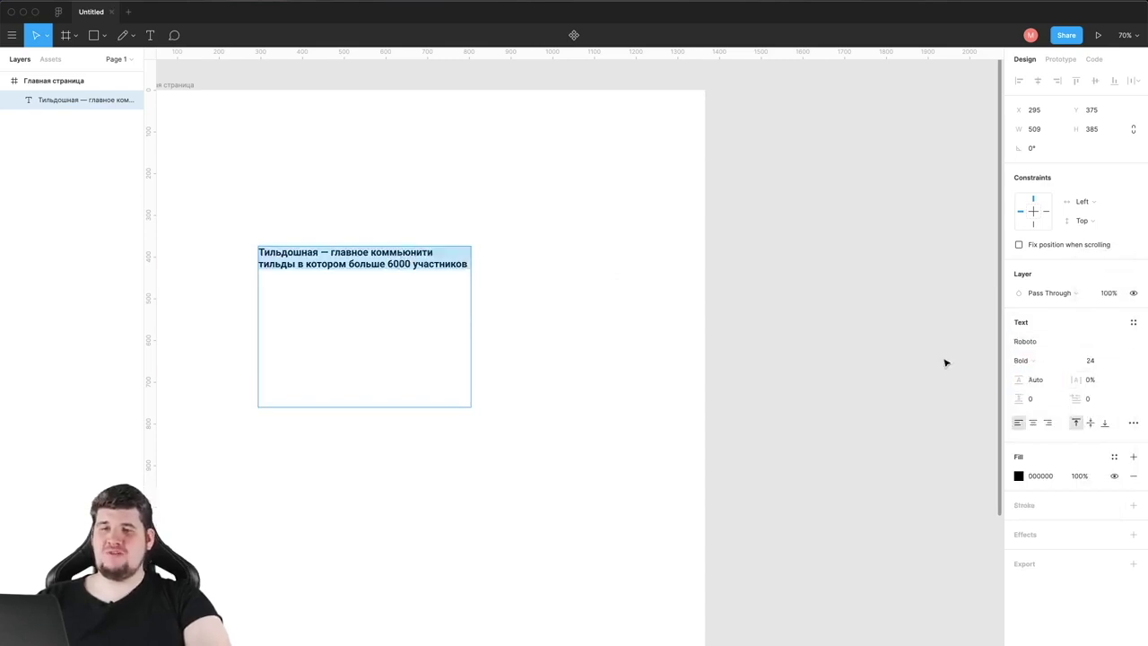
click(1036, 379)
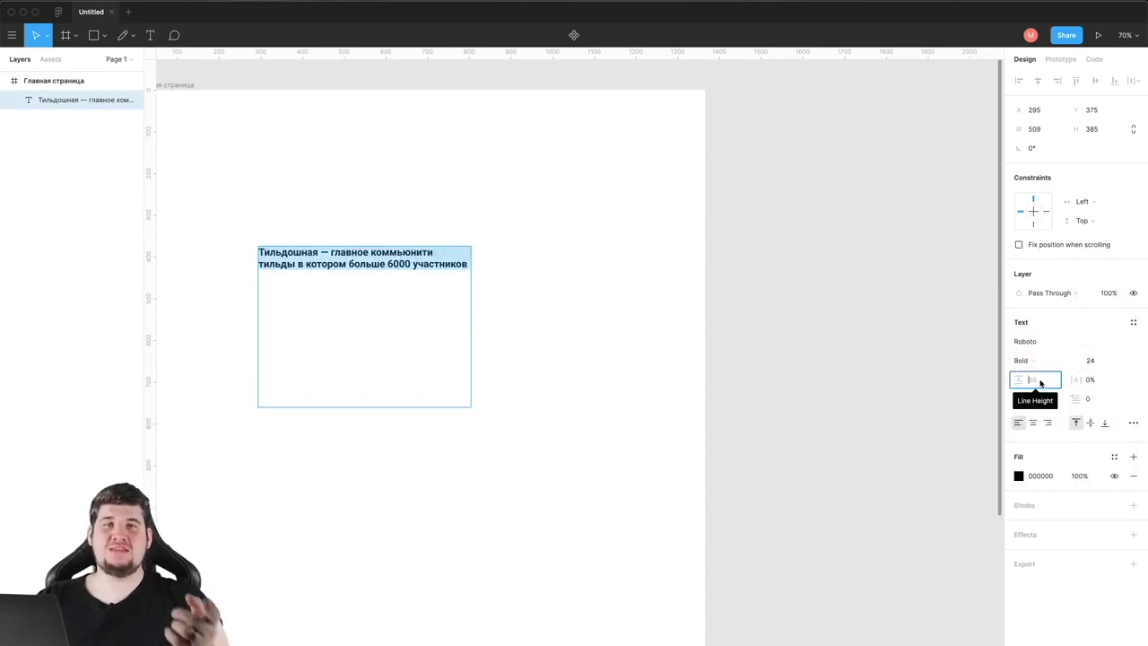
text(160%)
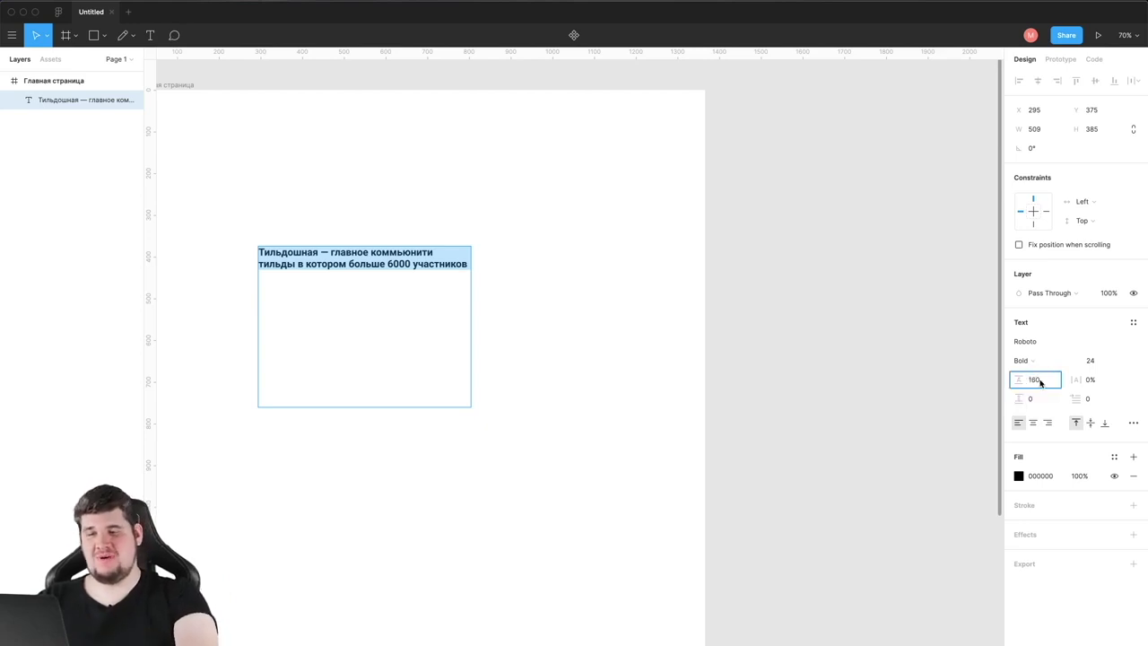
key(Return)
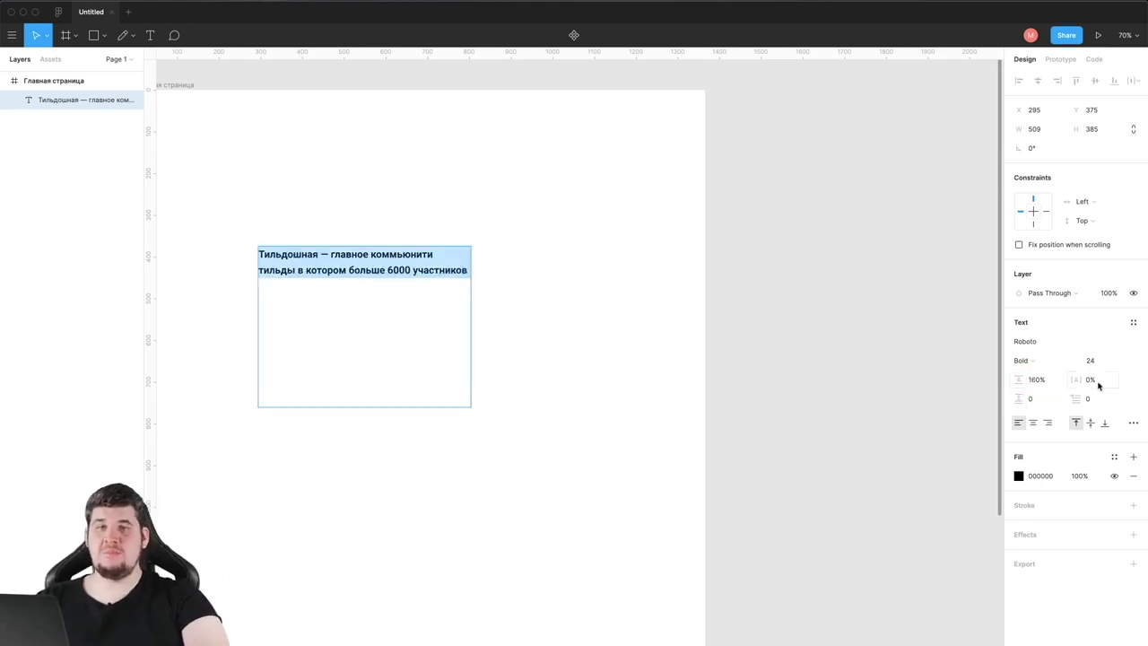
click(1099, 384)
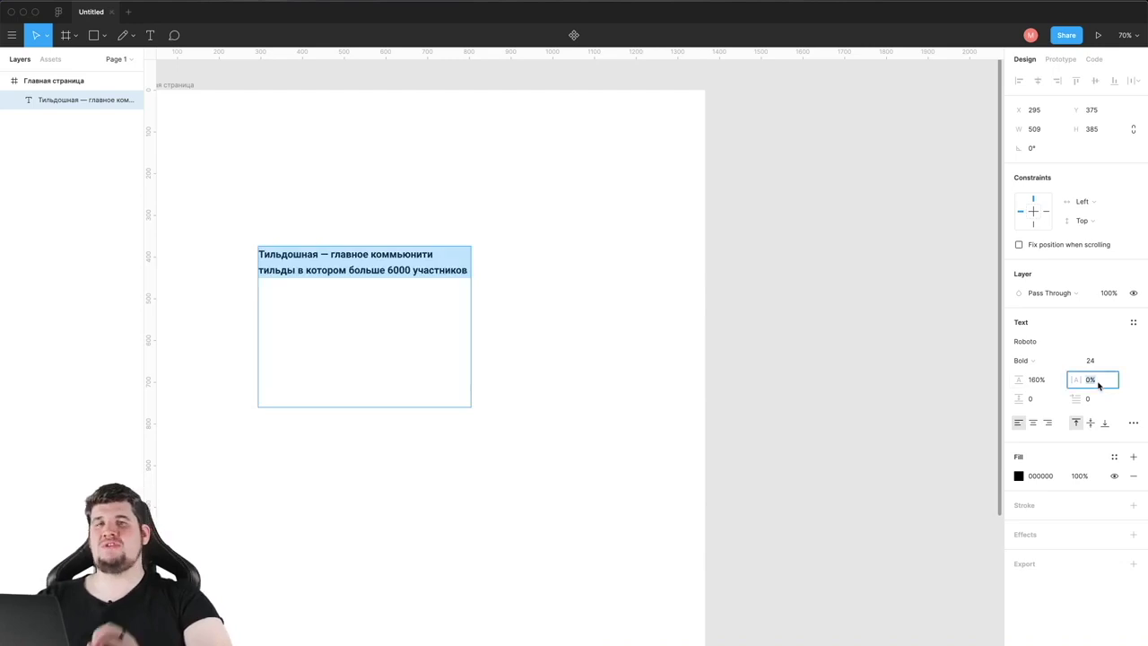
text(30)
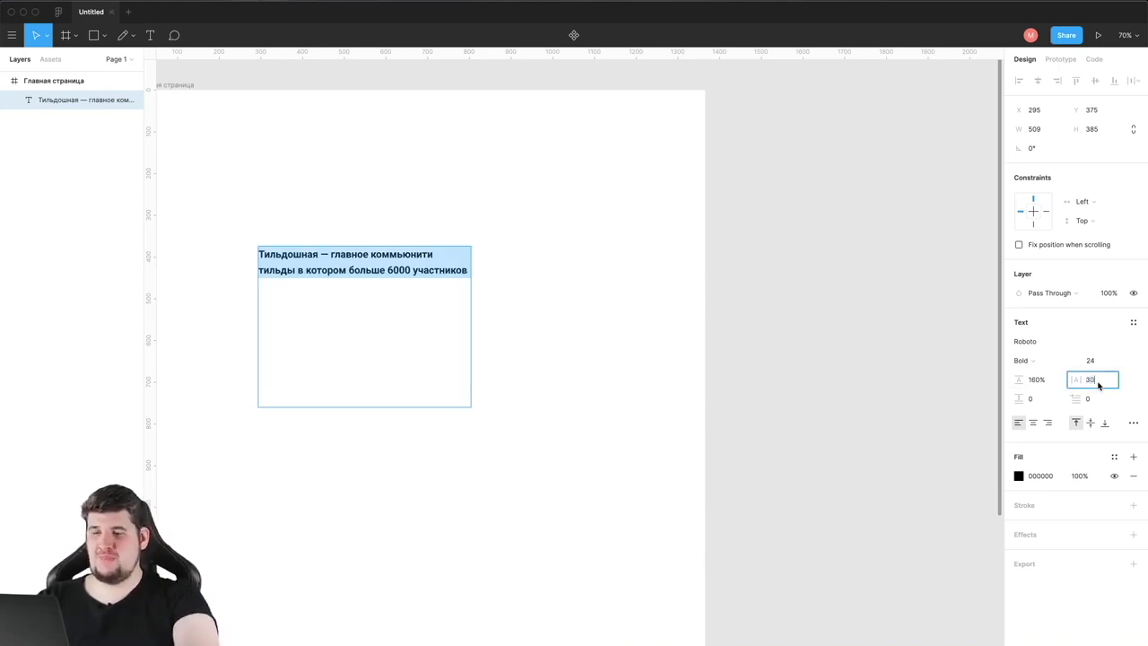
key(Return)
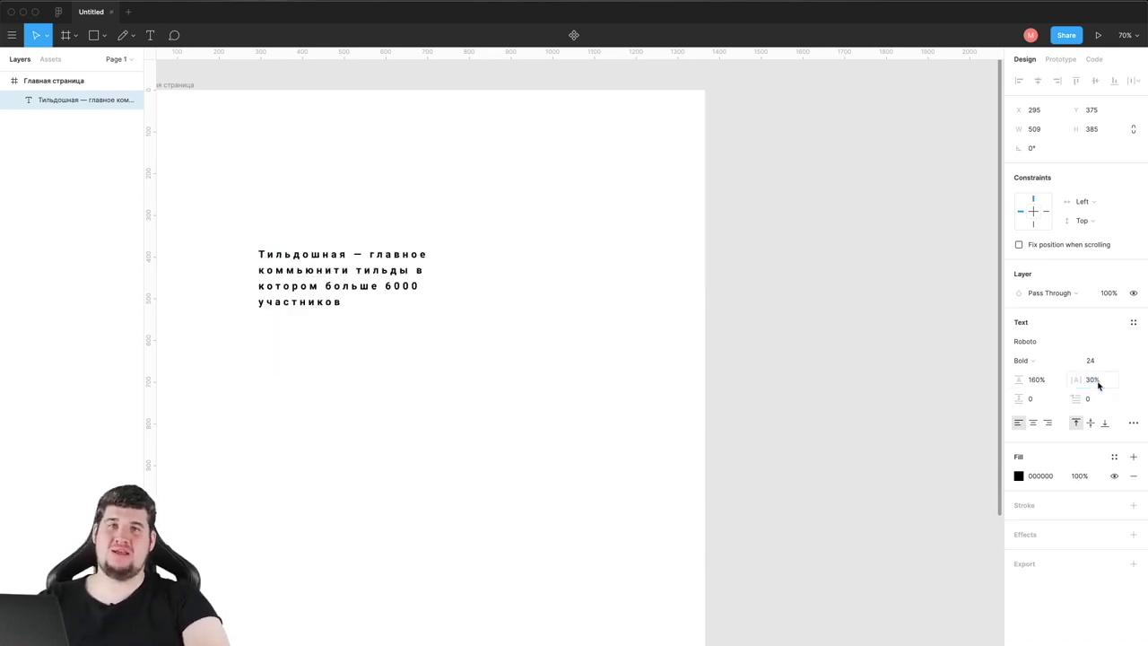
key(ctrl+z)
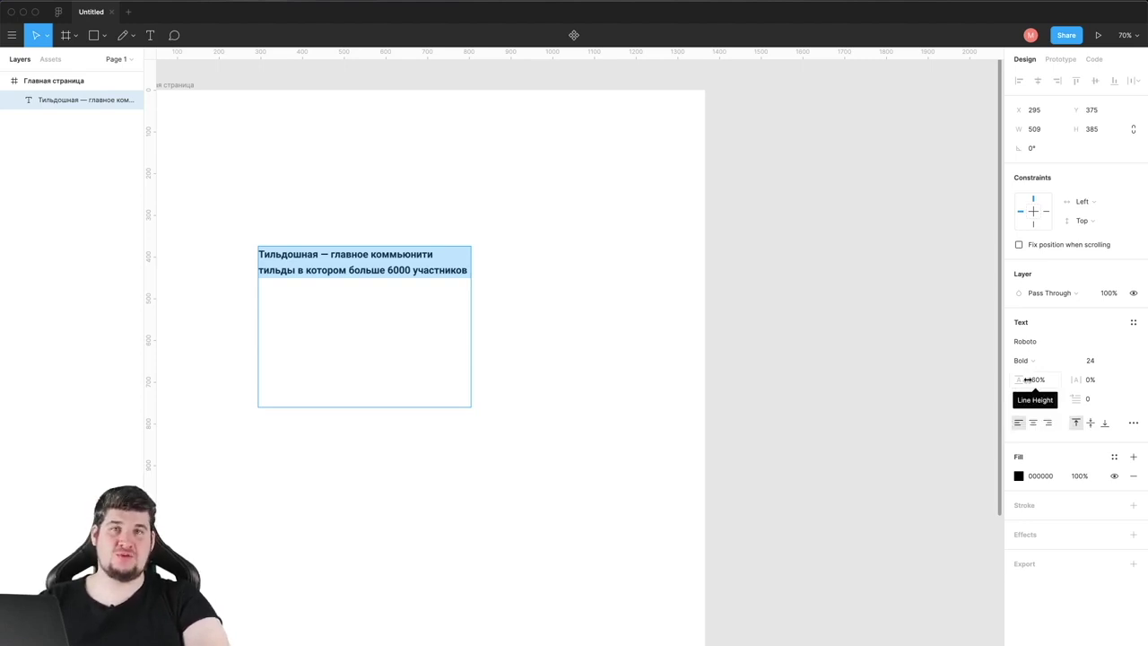
Step: Keep paragraph spacing 0 and left/top alignment after trying others, then open Type Details
click(1086, 399)
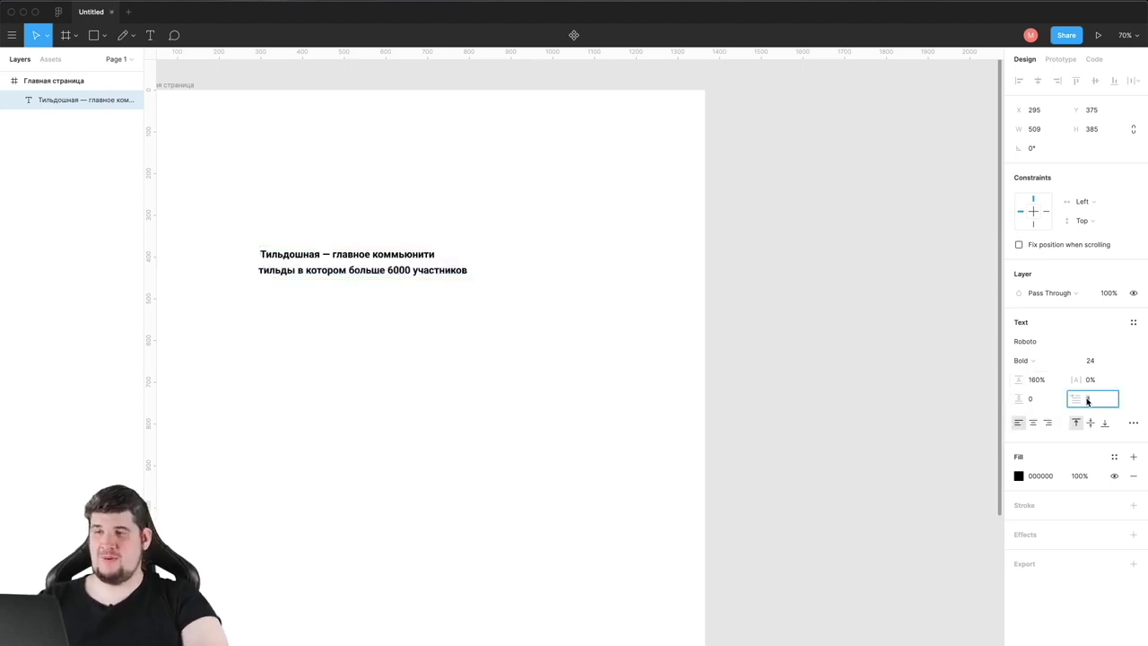
click(1017, 422)
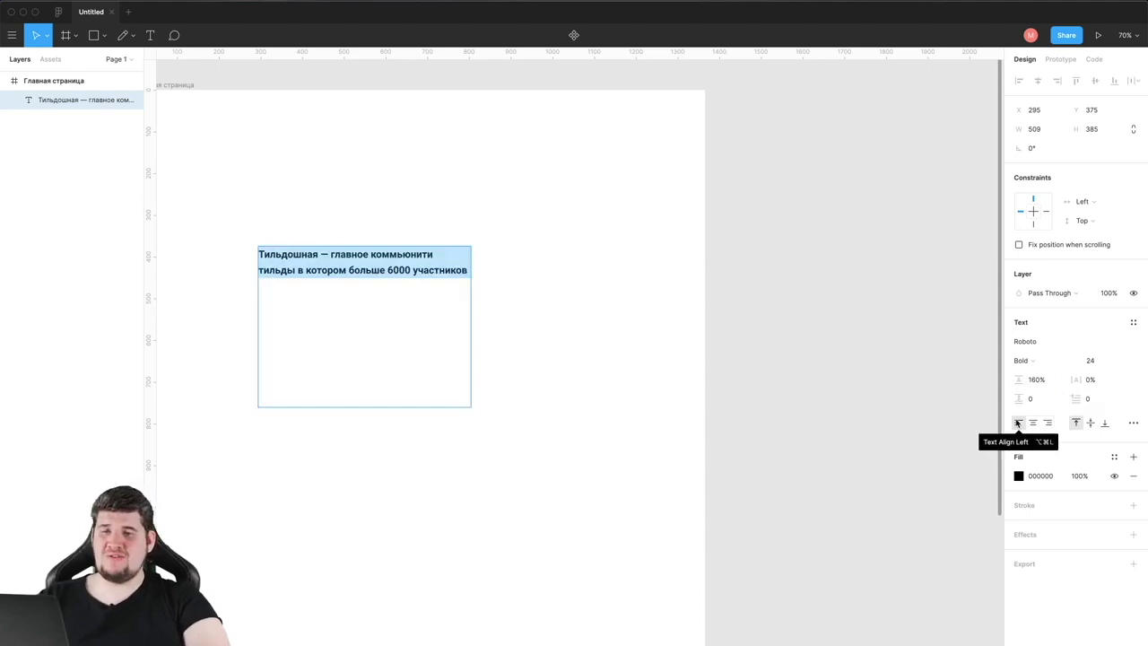
click(1032, 422)
click(1047, 423)
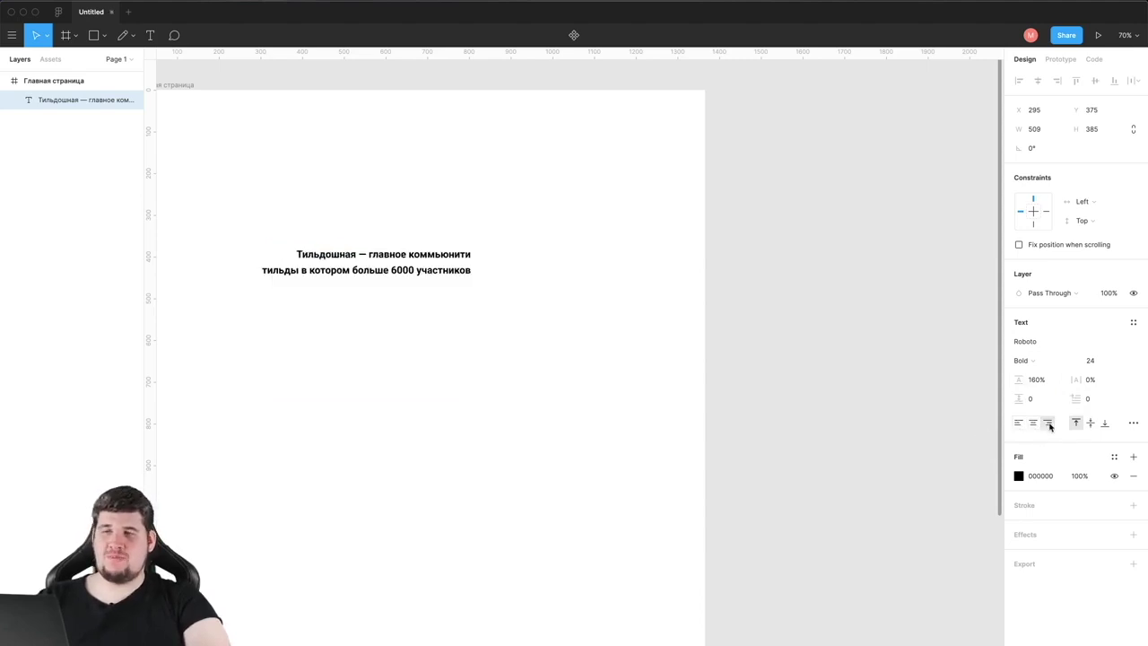
key(super+alt+l)
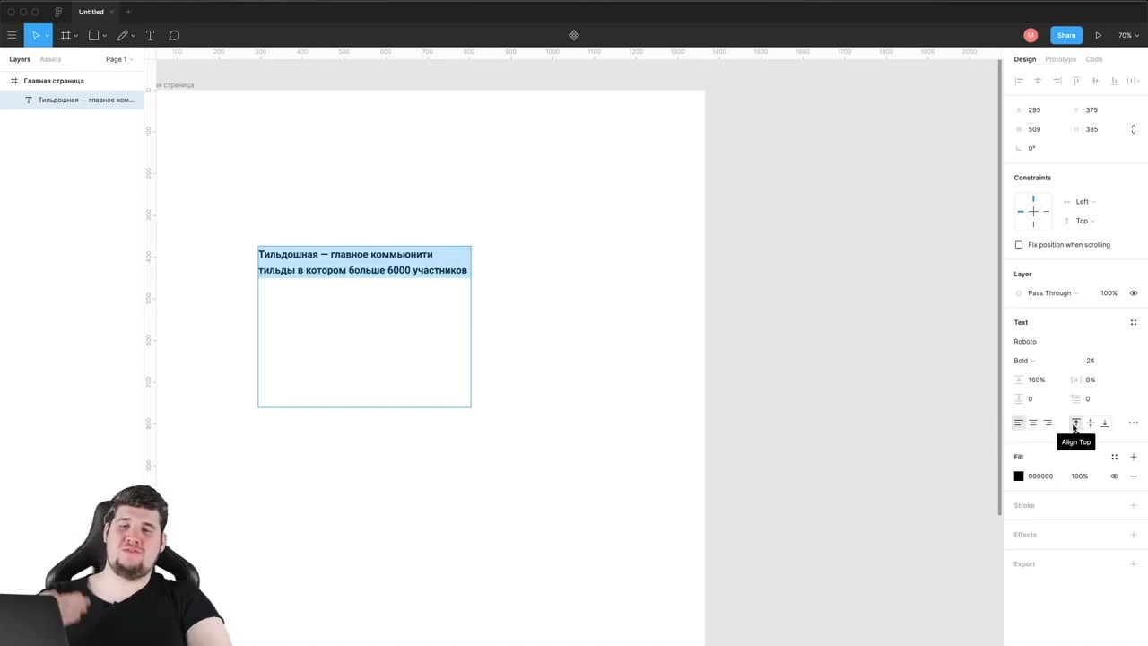
click(1090, 422)
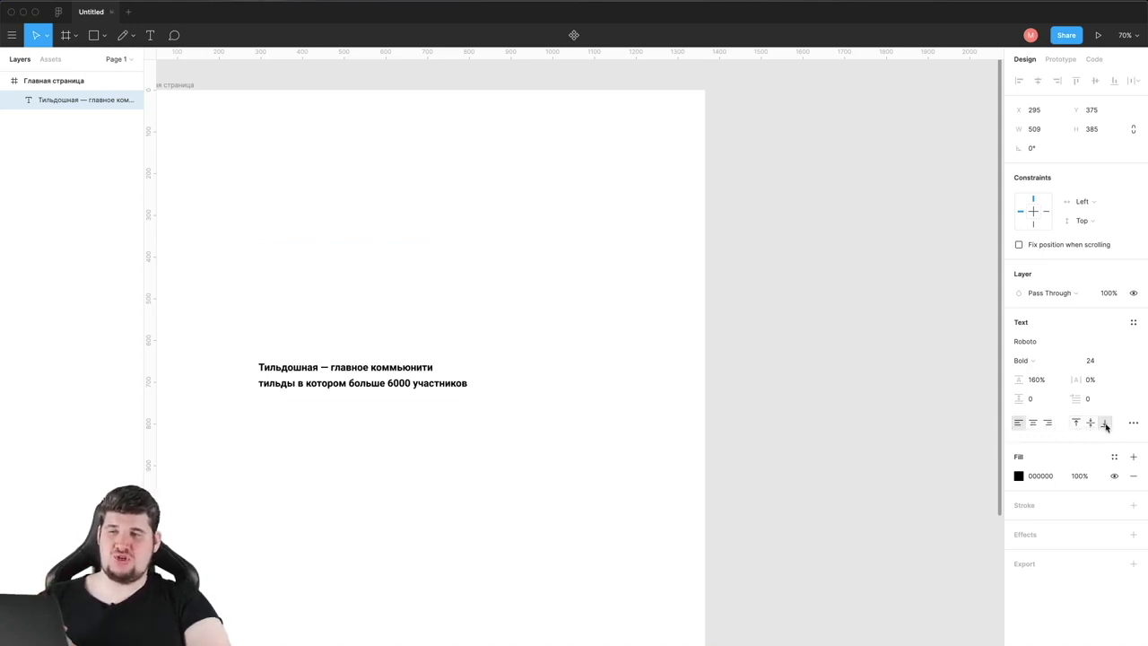
key(super+z)
key(super+z)
click(1133, 422)
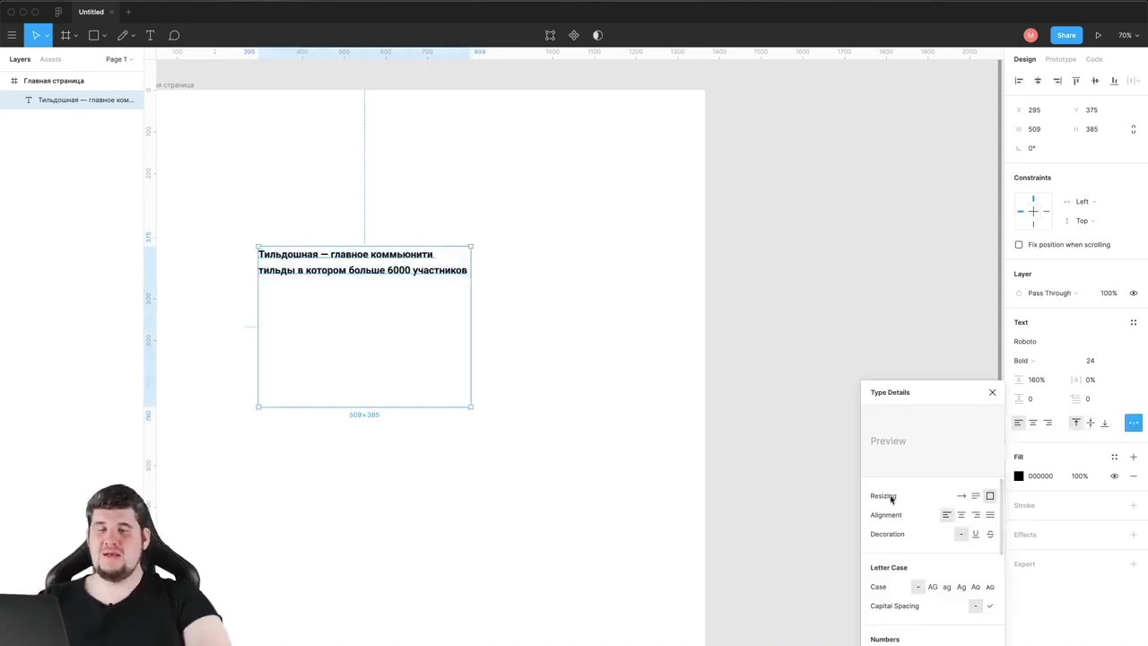
Step: Set the Тильдошная text box to Auto height resizing and try a strikethrough decoration
click(976, 495)
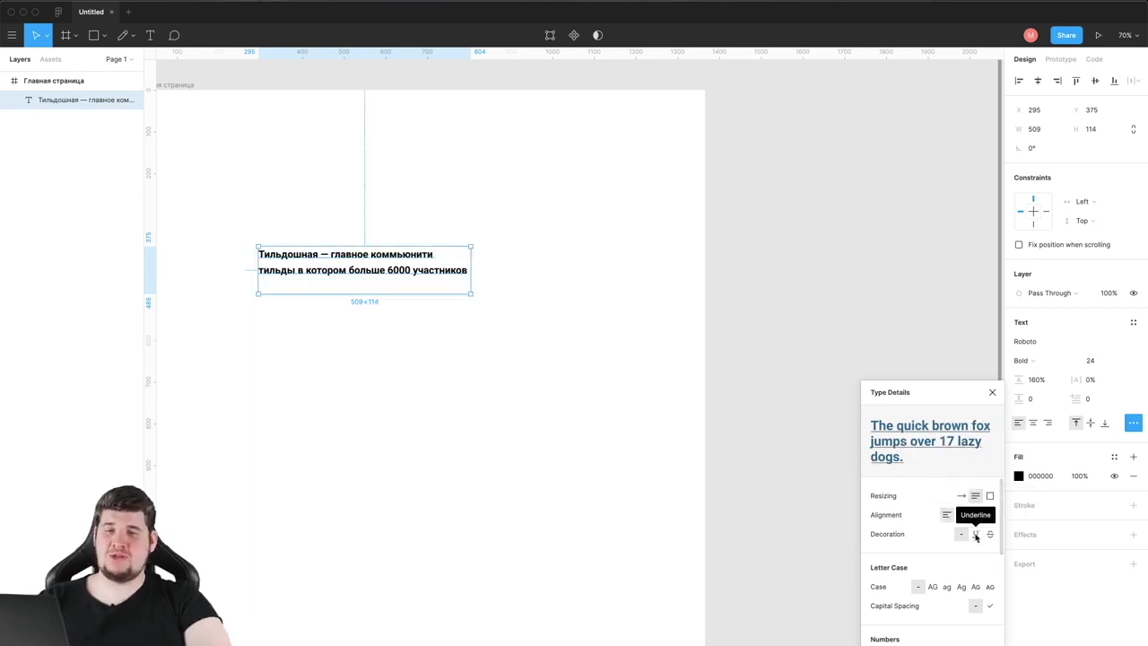
click(989, 535)
scroll(904, 558, down, 1)
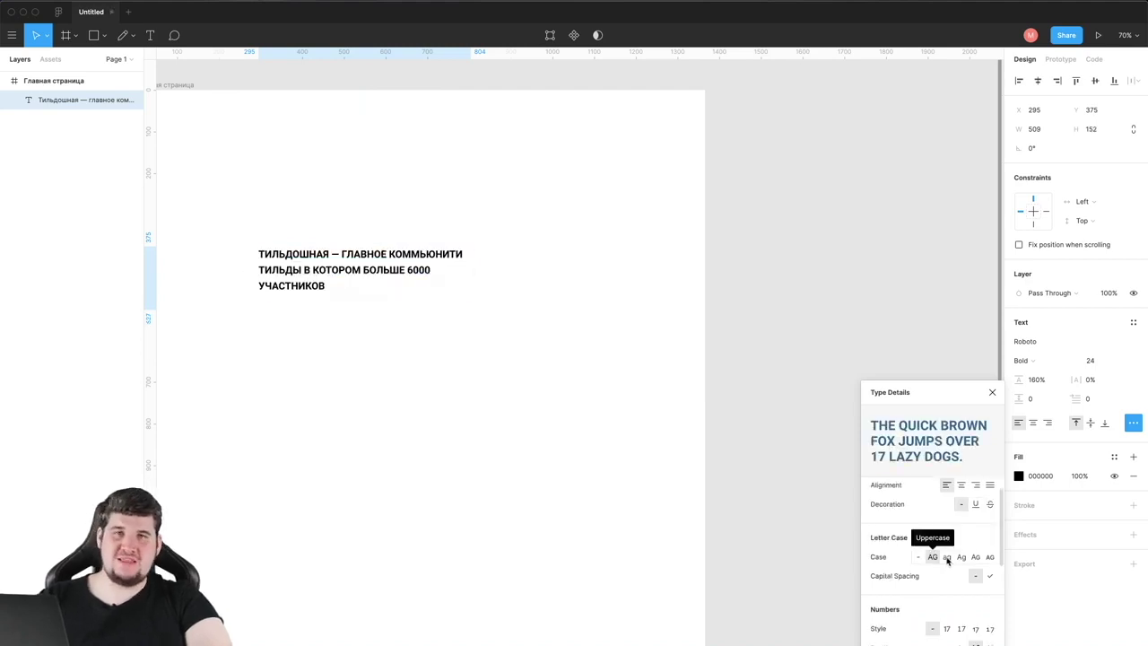
Step: Try lowercase, small caps and uppercase letter case, then set Case back to none
click(946, 556)
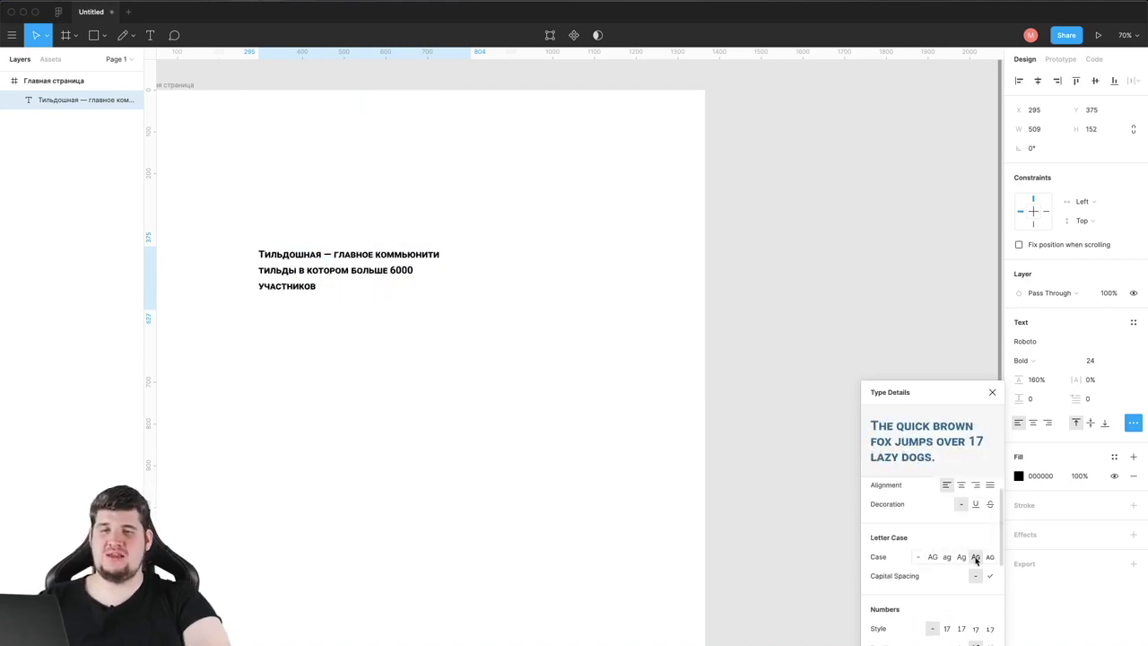
click(975, 557)
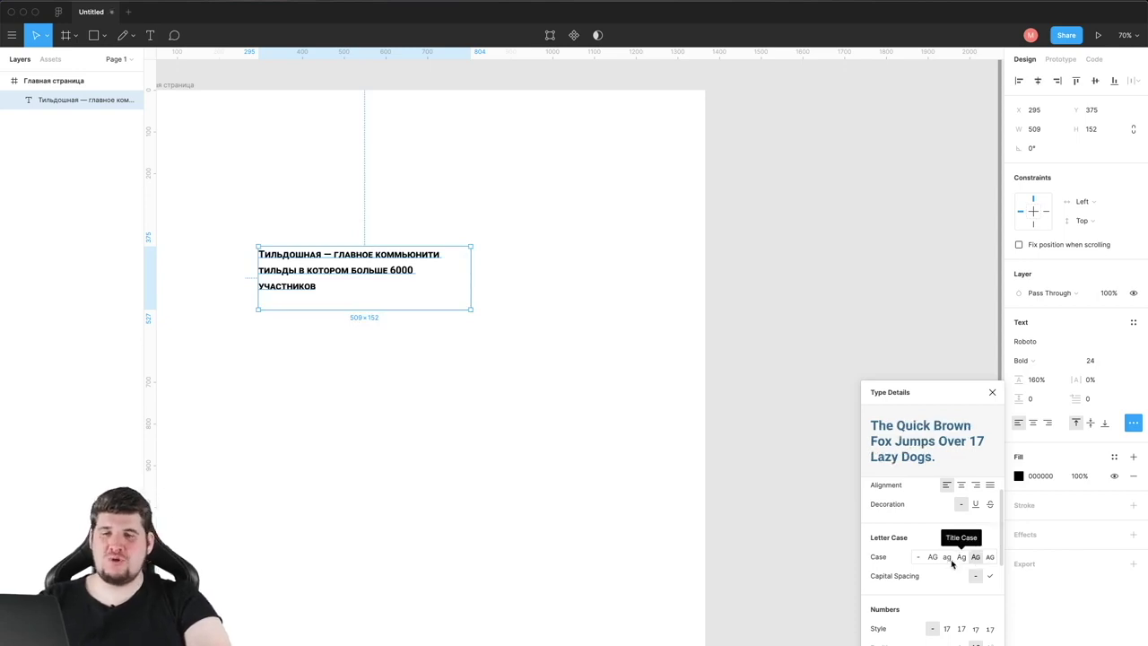
click(932, 556)
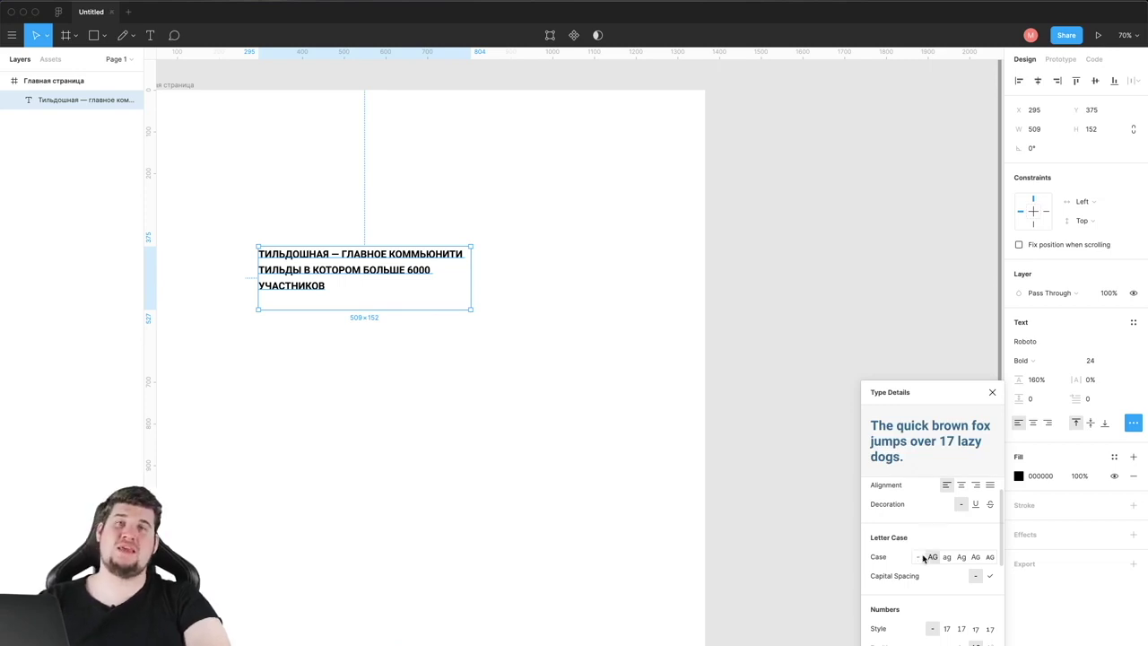
click(917, 557)
scroll(927, 575, down, 2)
scroll(927, 576, down, 1)
scroll(927, 575, down, 2)
scroll(927, 575, down, 2)
scroll(927, 576, down, 1)
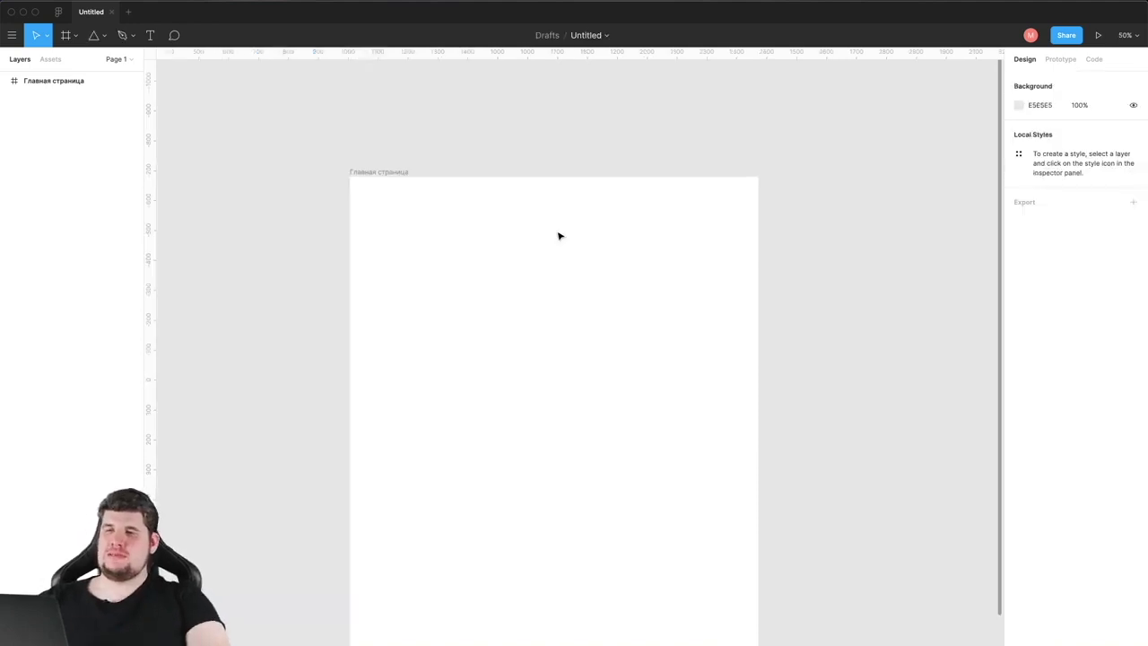
Step: Type the TLD lettering and flatten its text layer into a vector shape
scroll(559, 235, up, 3)
scroll(559, 236, down, 1)
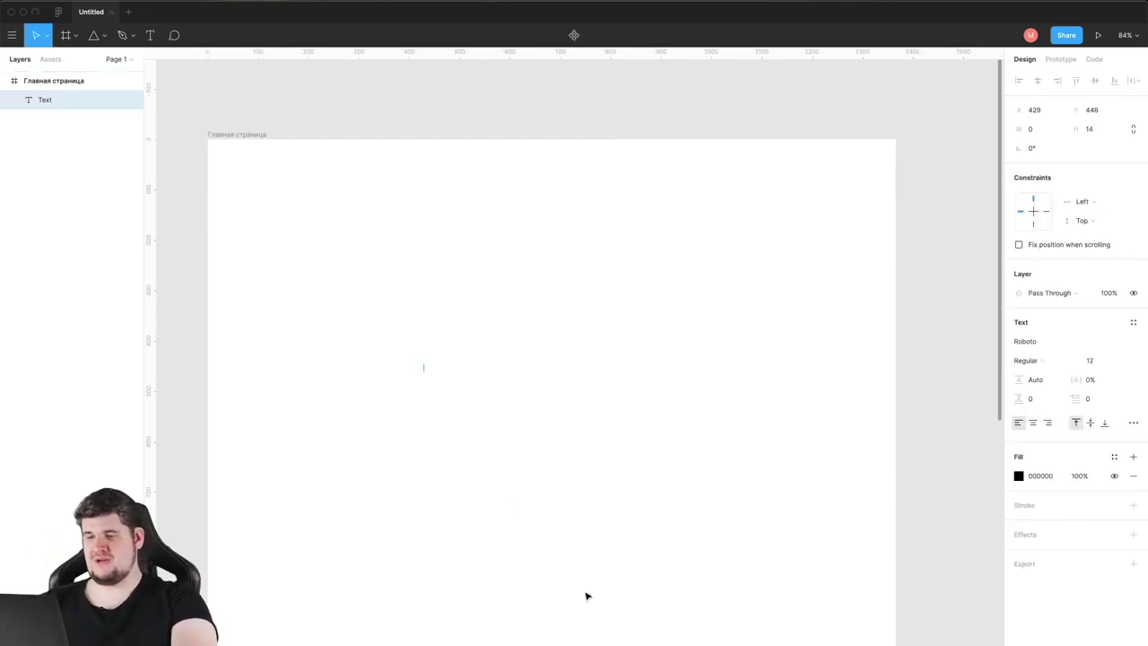
text(TLD)
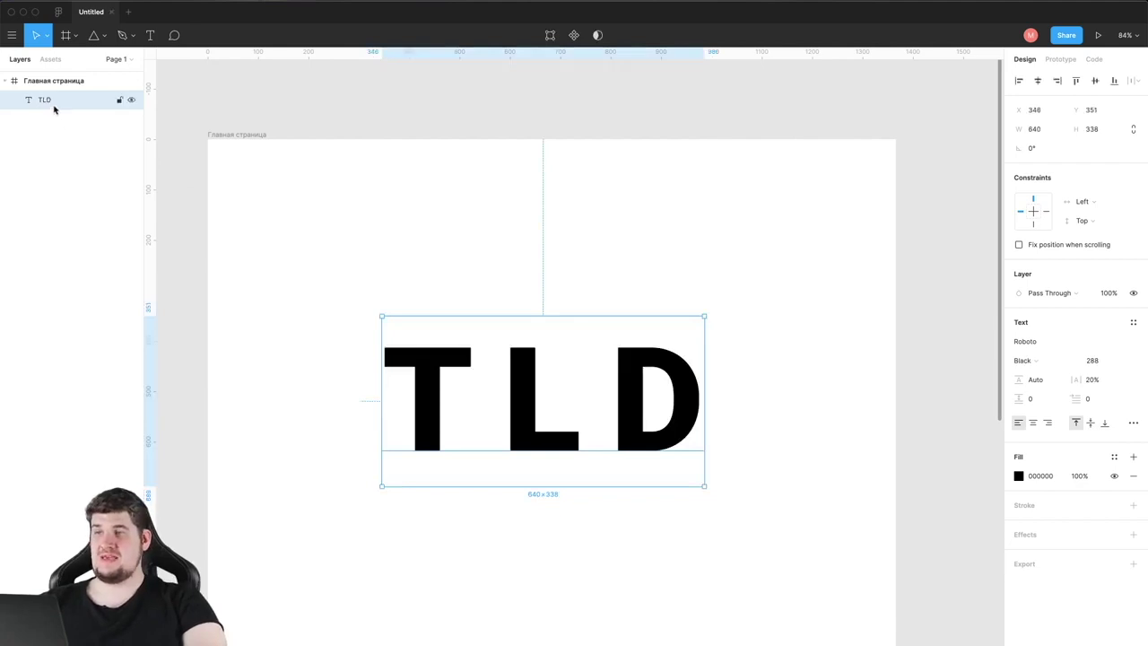
right_click(49, 105)
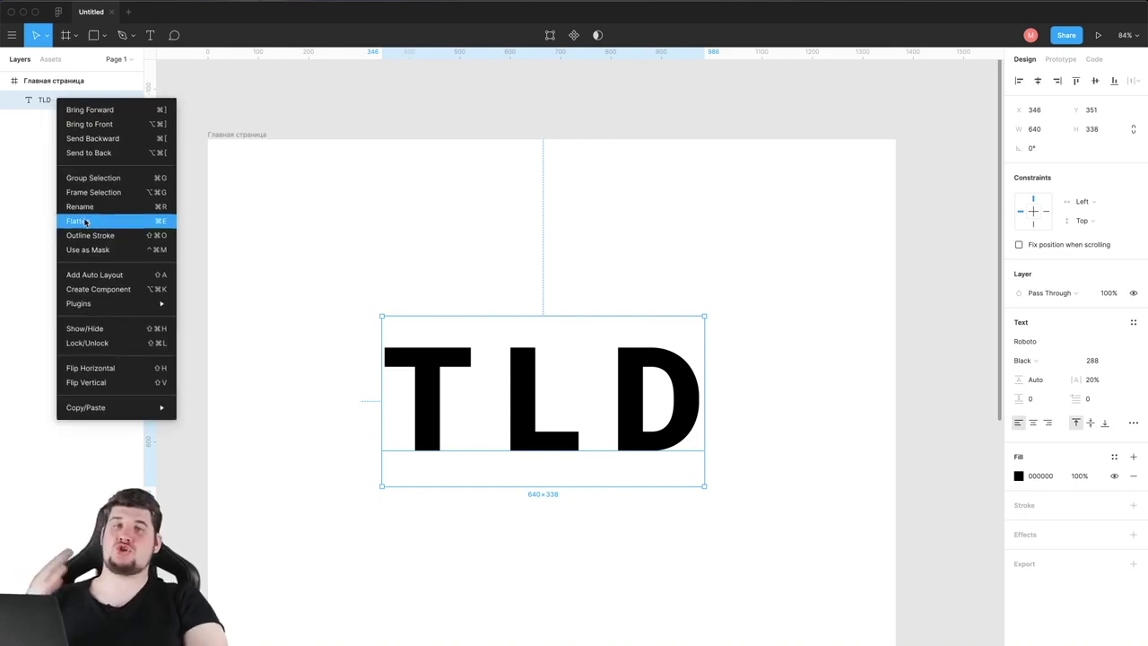
click(85, 220)
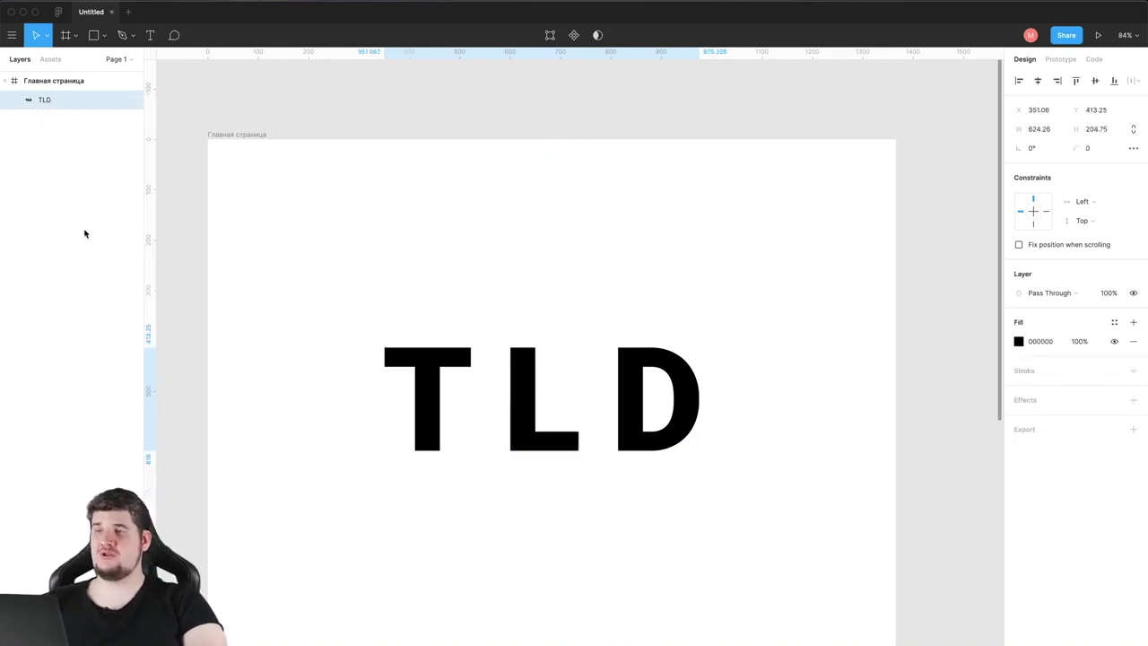
Step: Drag the T, L and D corner anchor points of the TLD vector outward
double_click(424, 378)
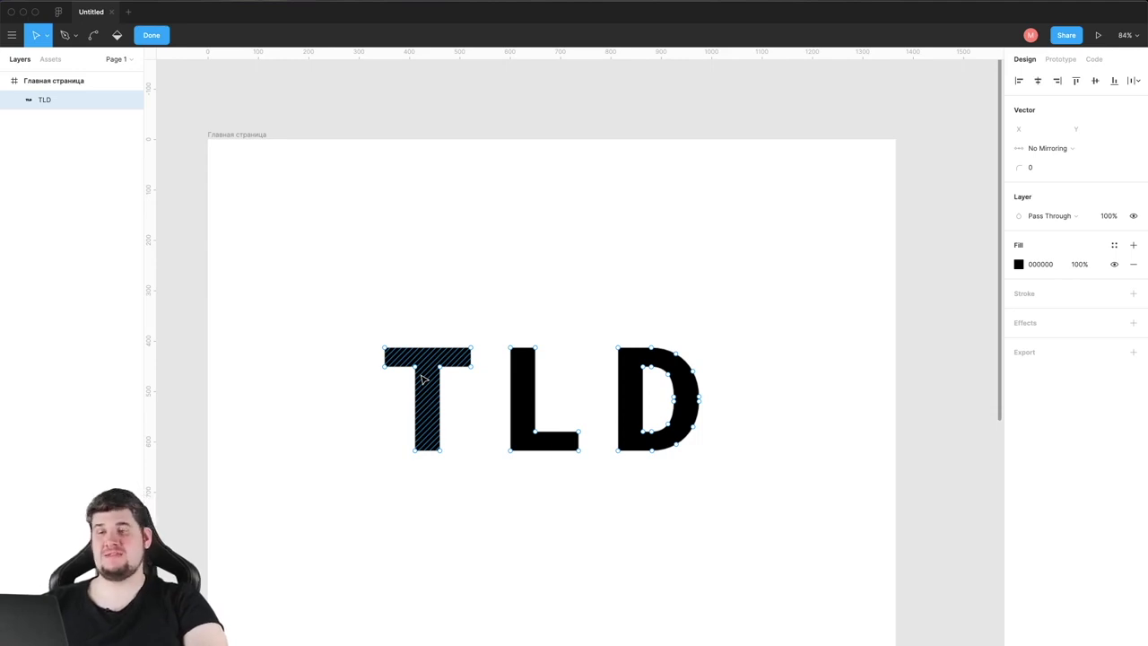
drag(384, 348, 360, 316)
drag(509, 450, 476, 493)
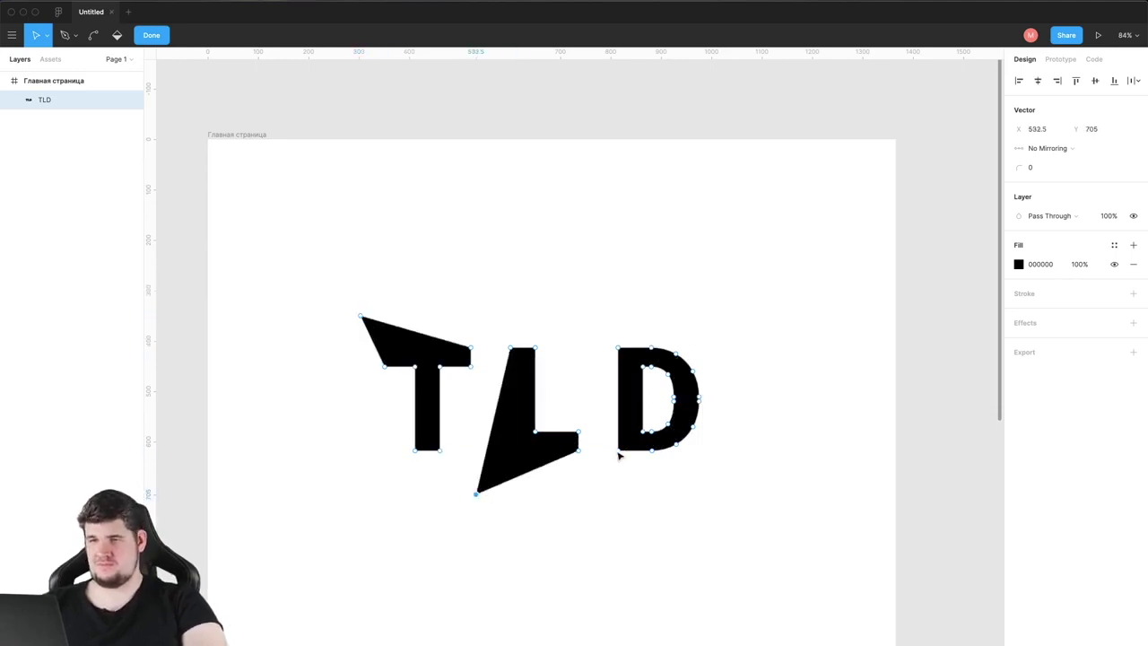
drag(617, 348, 578, 323)
click(715, 209)
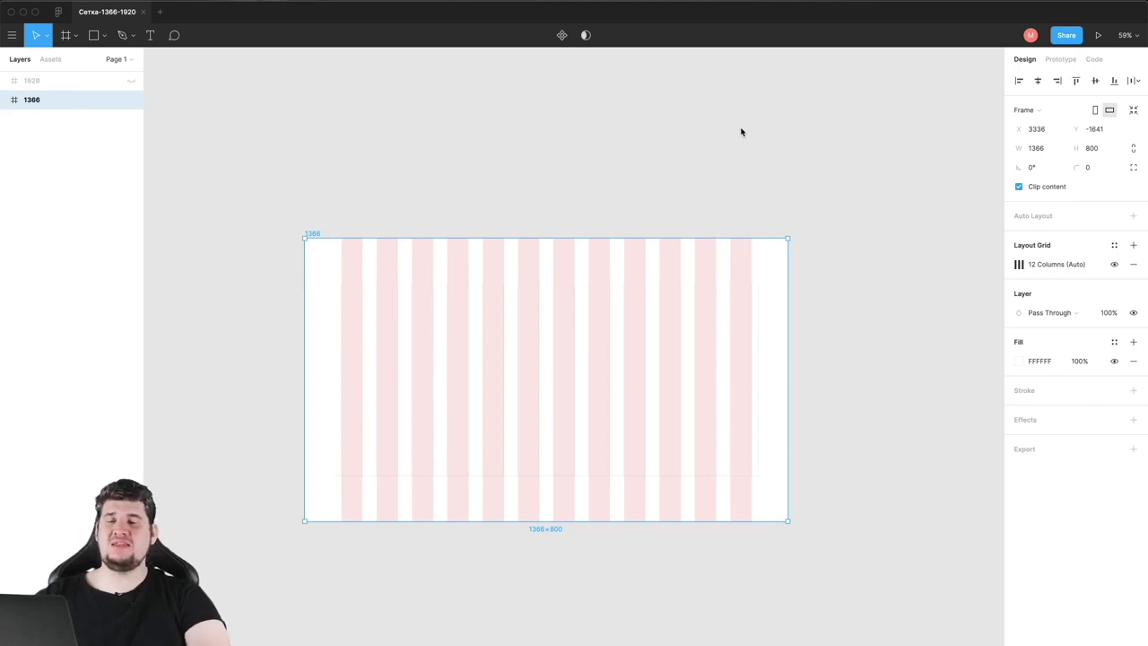
click(1018, 264)
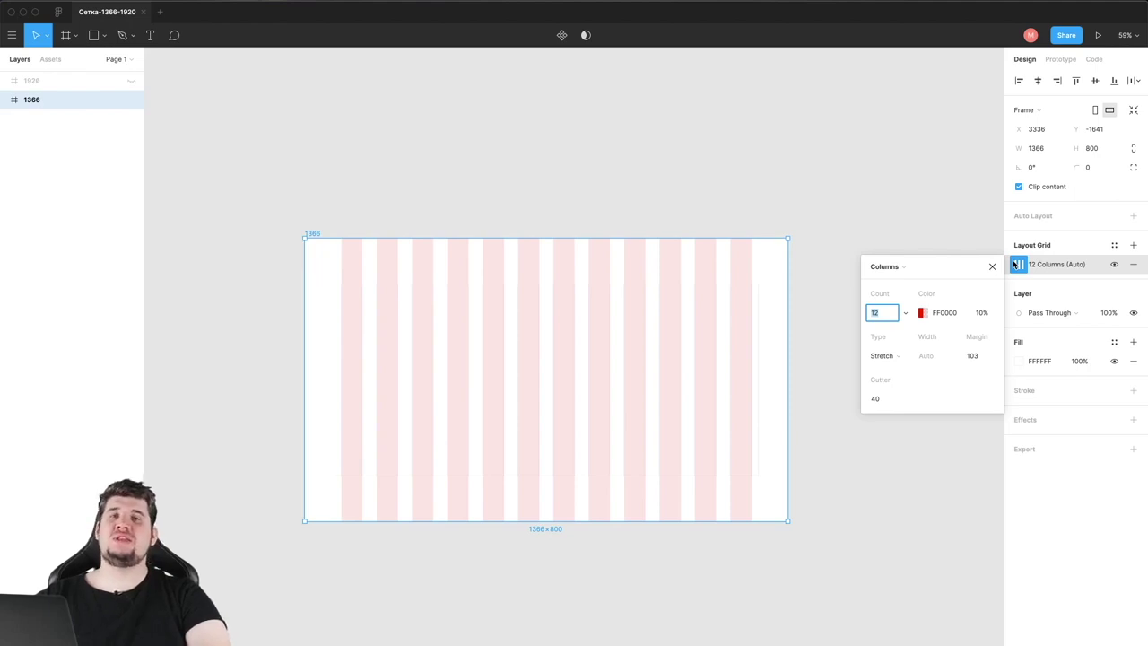
click(679, 256)
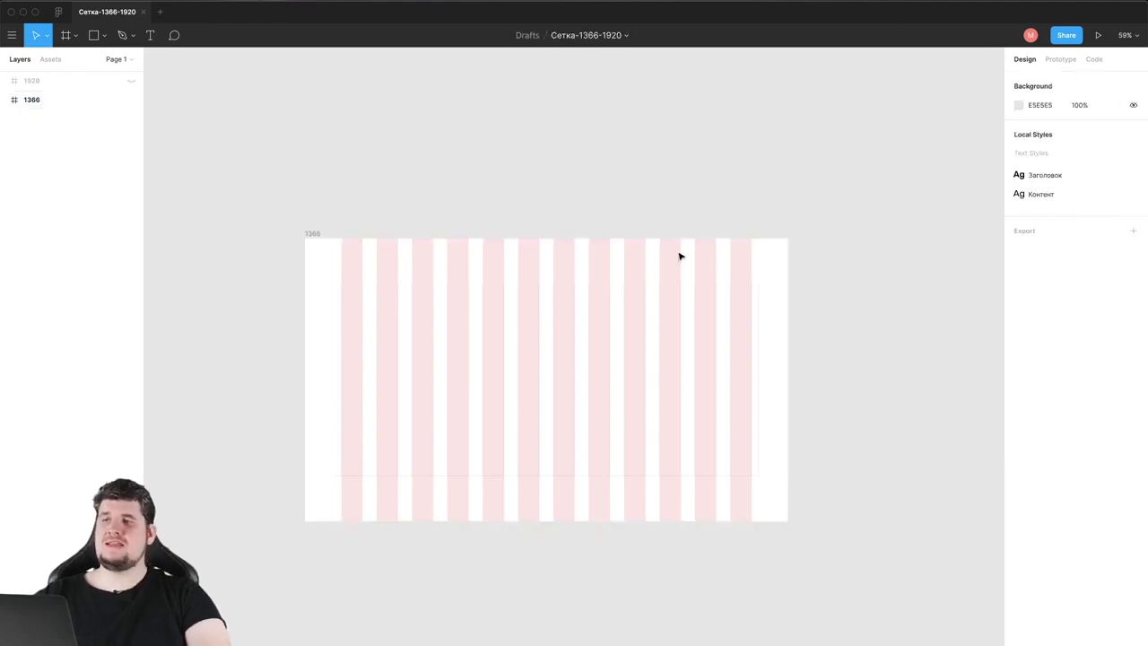
click(132, 81)
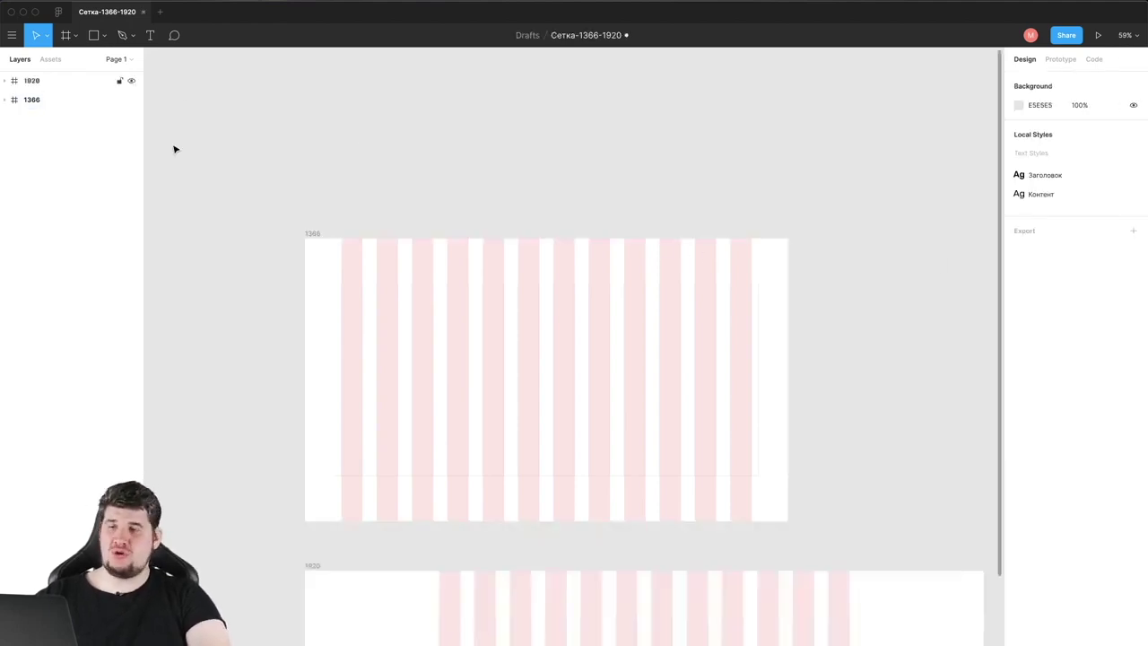
scroll(275, 307, down, 5)
scroll(274, 307, down, 5)
click(229, 164)
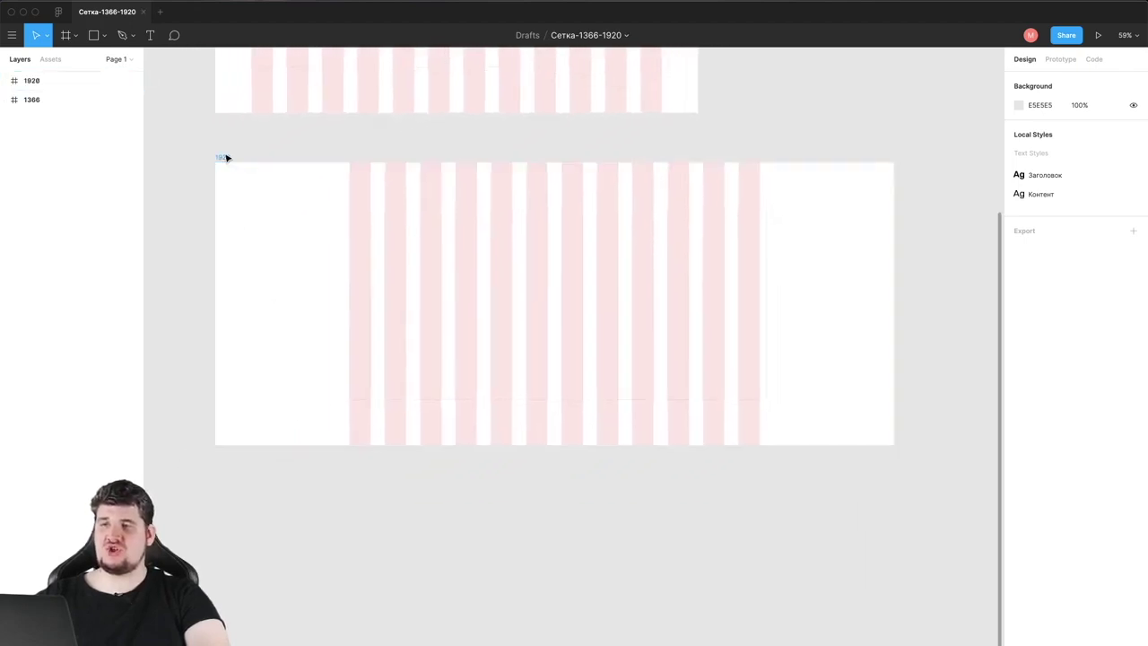
click(224, 158)
click(1018, 264)
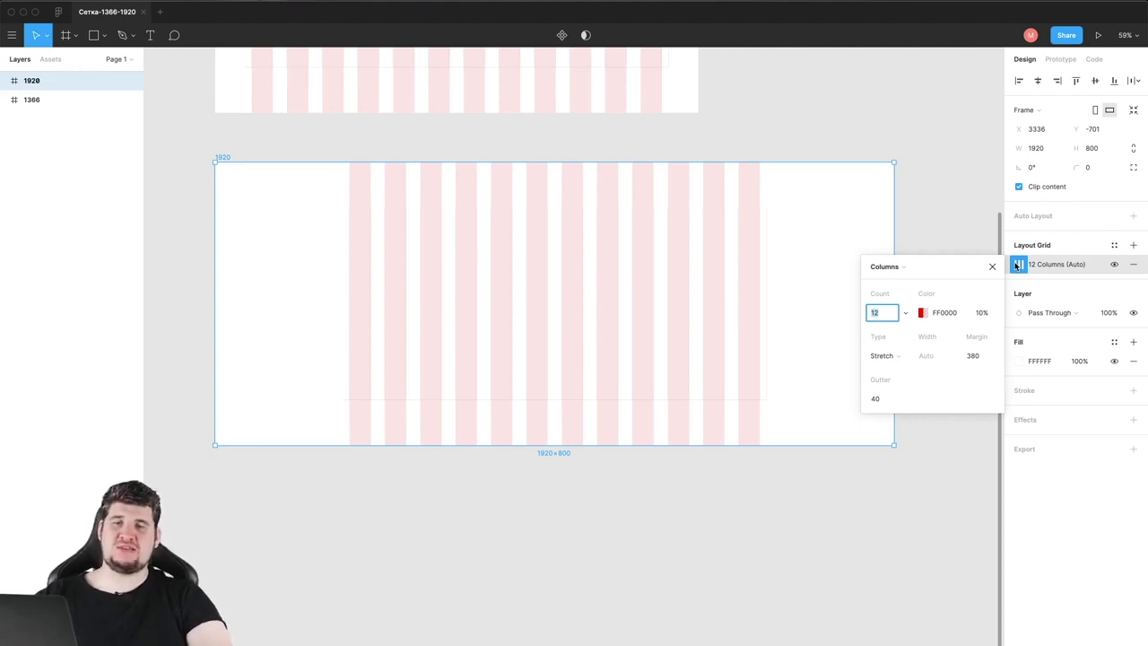
scroll(704, 504, up, 5)
scroll(704, 505, up, 3)
scroll(704, 505, left, 1)
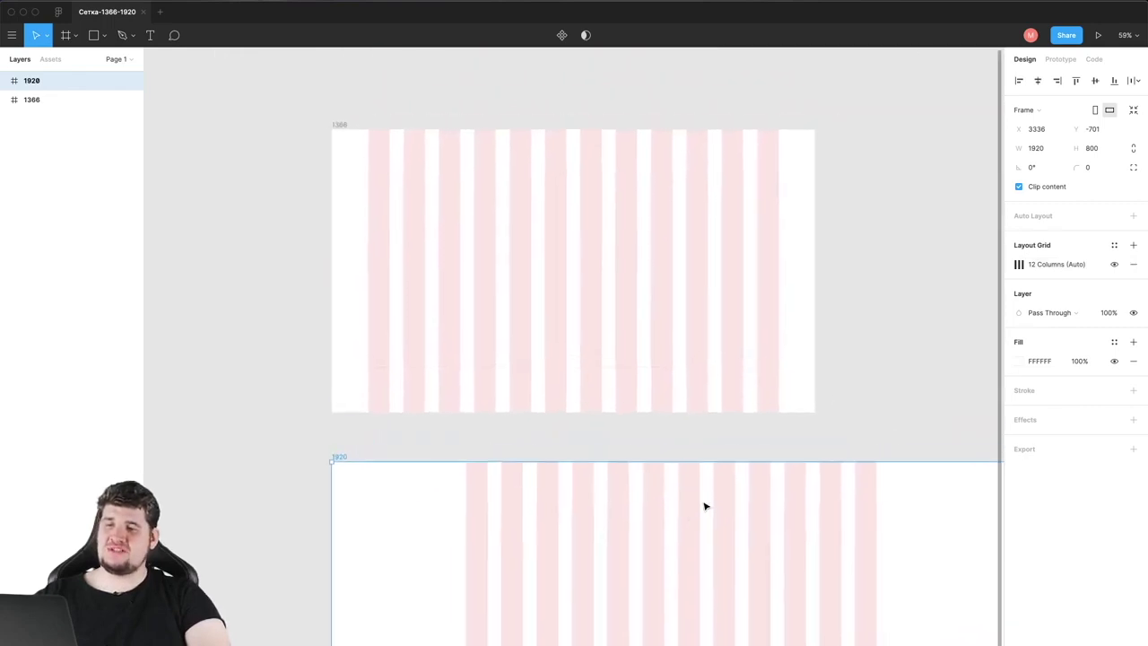
click(130, 80)
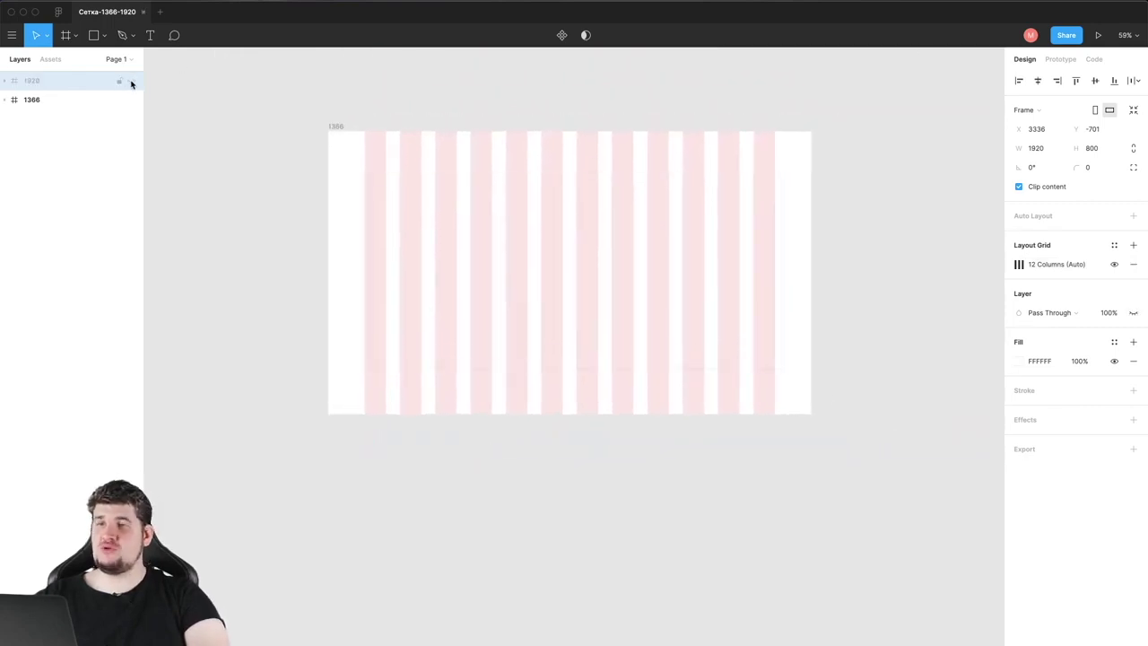
click(342, 153)
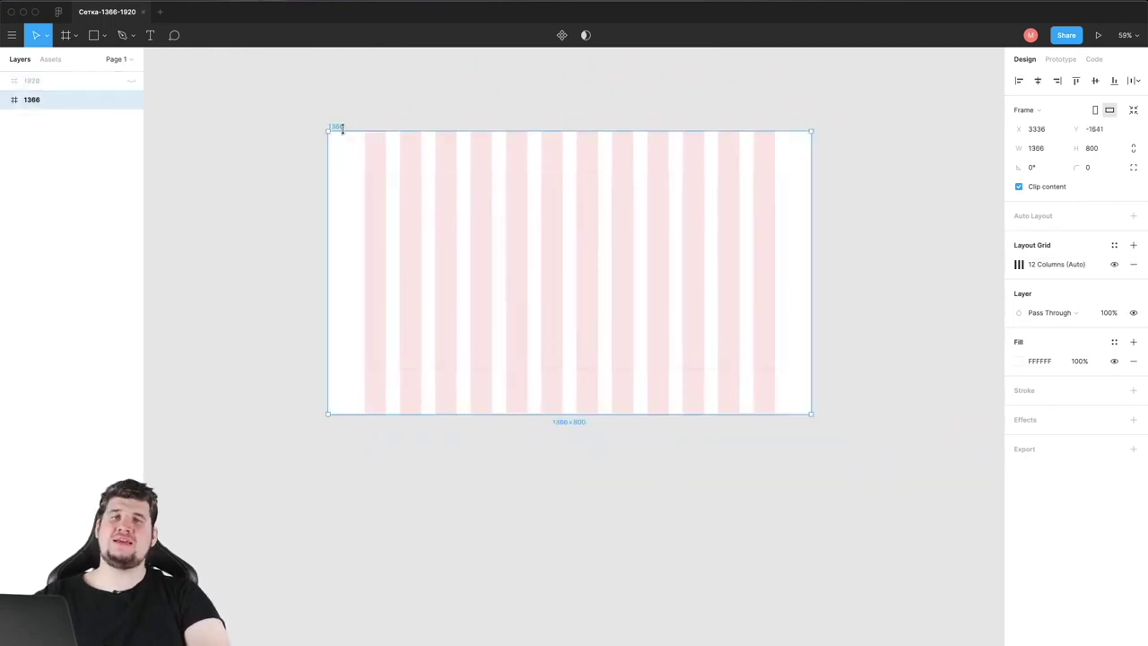
Step: Add a Rows layout grid with a count of 6 to the 1366 frame
click(1132, 245)
click(1018, 264)
click(890, 267)
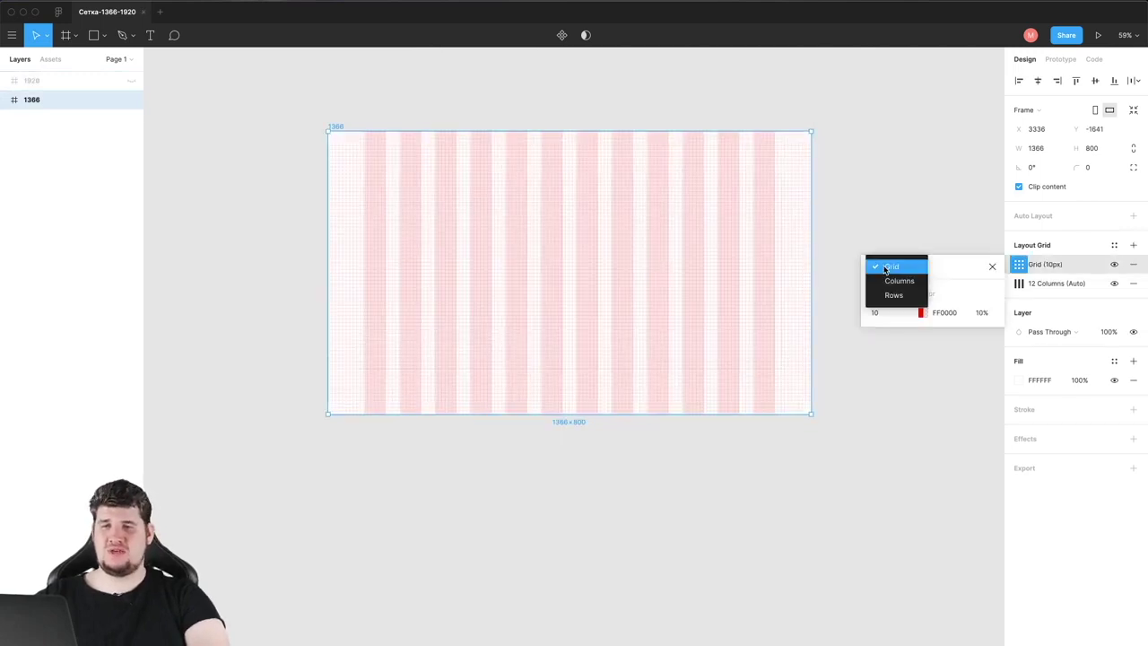
click(889, 296)
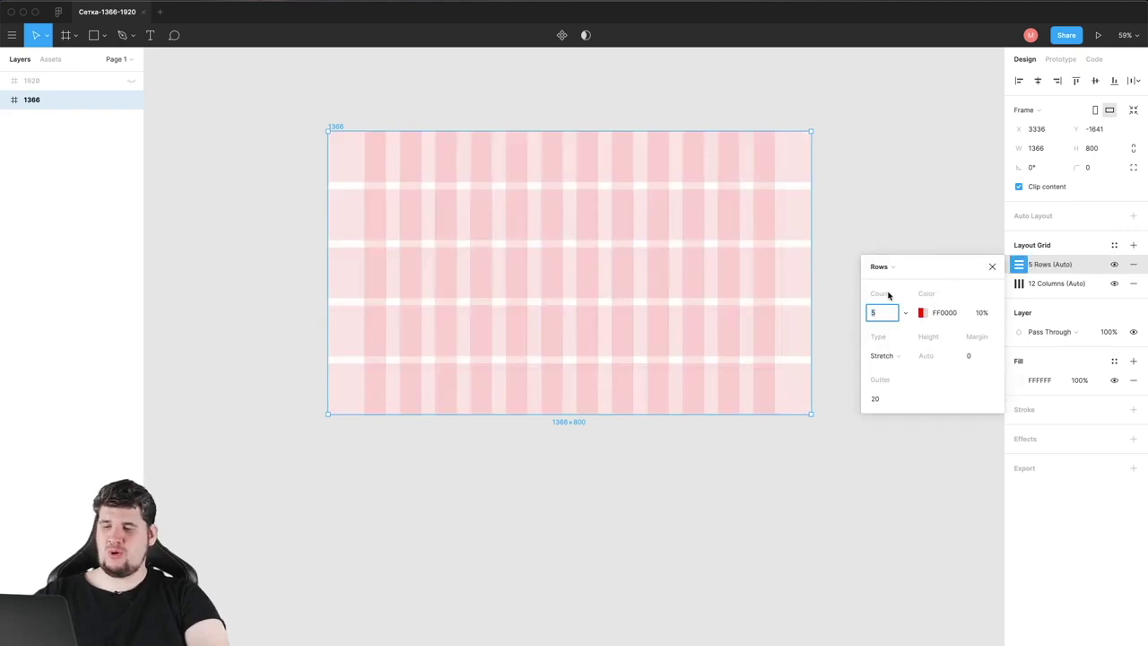
key(Up)
key(Up)
key(Up)
key(Up)
key(Up)
key(Up)
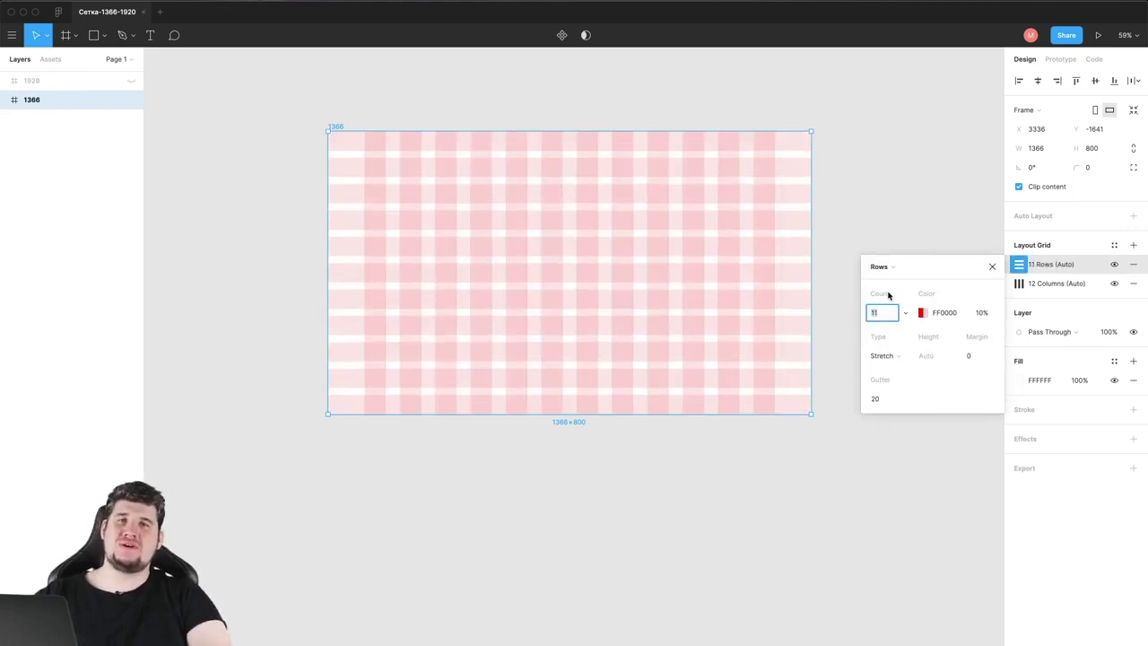
key(Up)
key(Down)
key(Down)
key(Down)
key(Down)
key(Down)
key(Down)
key(Down)
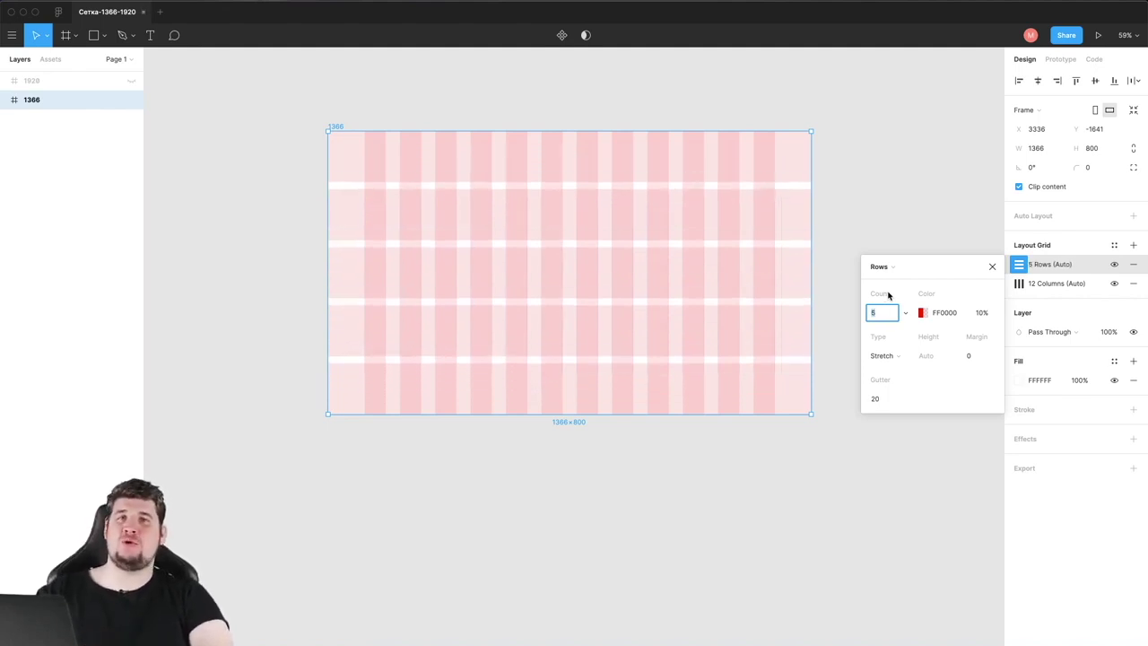
text(6)
key(Escape)
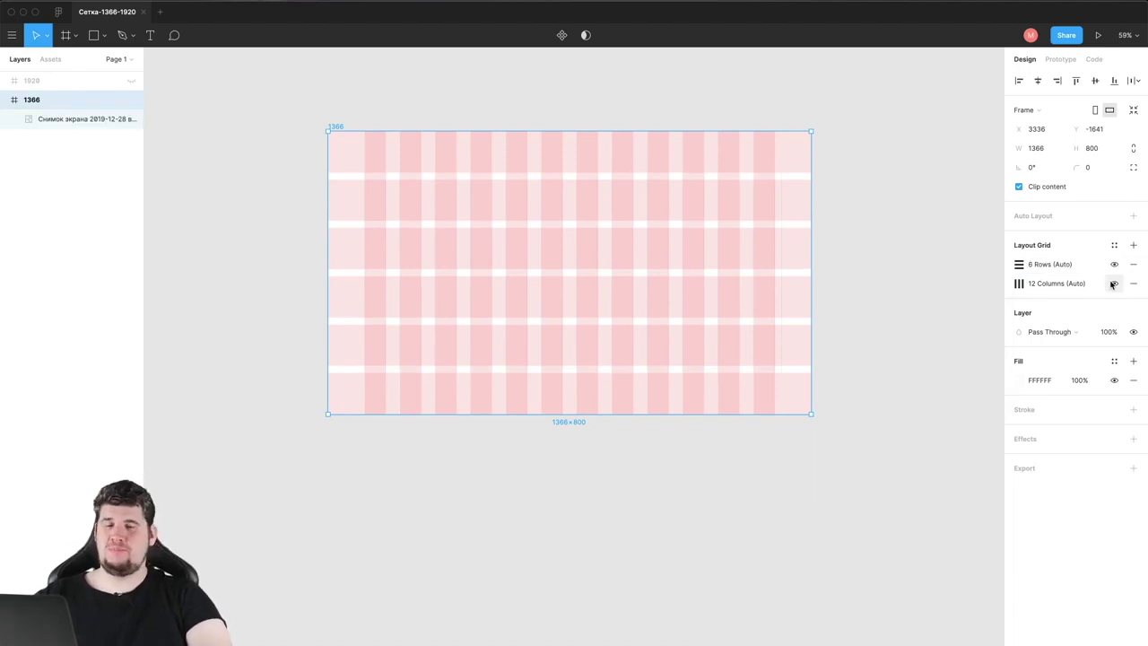
Step: Show rulers and drag two vertical guides and one horizontal guide onto the frame
click(133, 0)
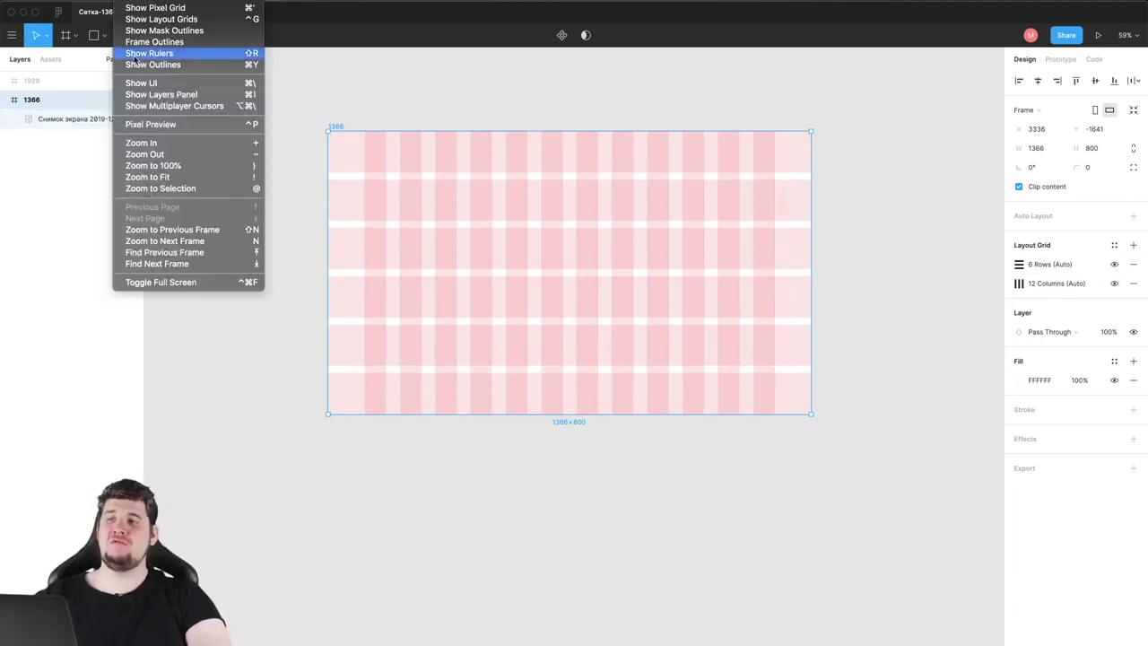
click(137, 53)
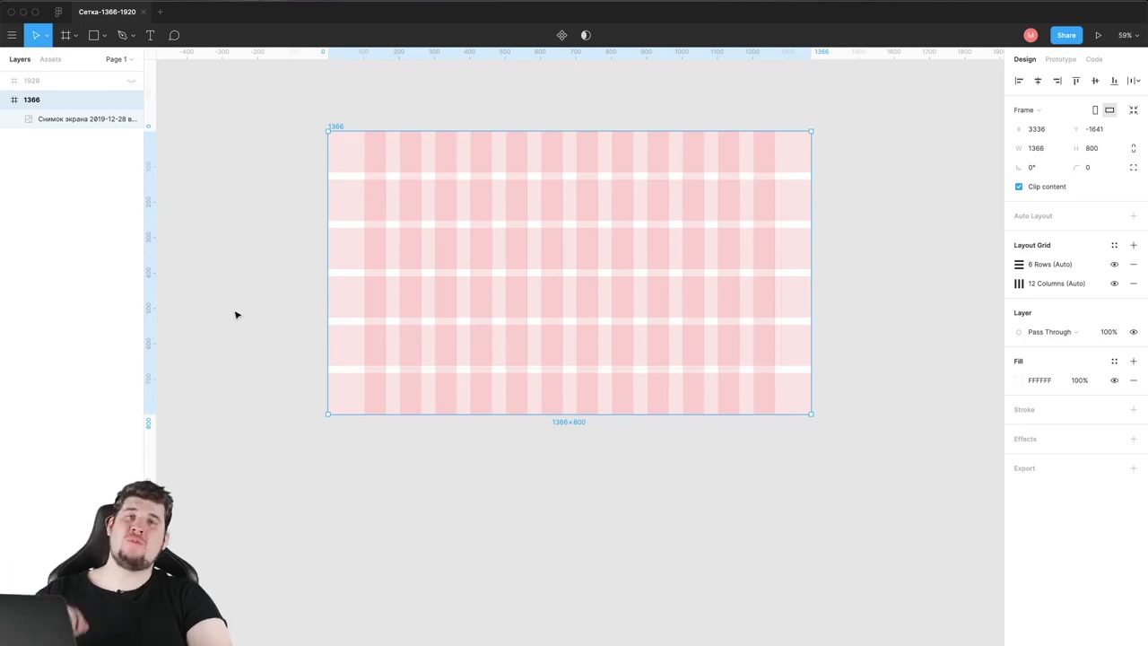
drag(147, 241, 251, 243)
drag(148, 238, 382, 238)
drag(464, 54, 464, 234)
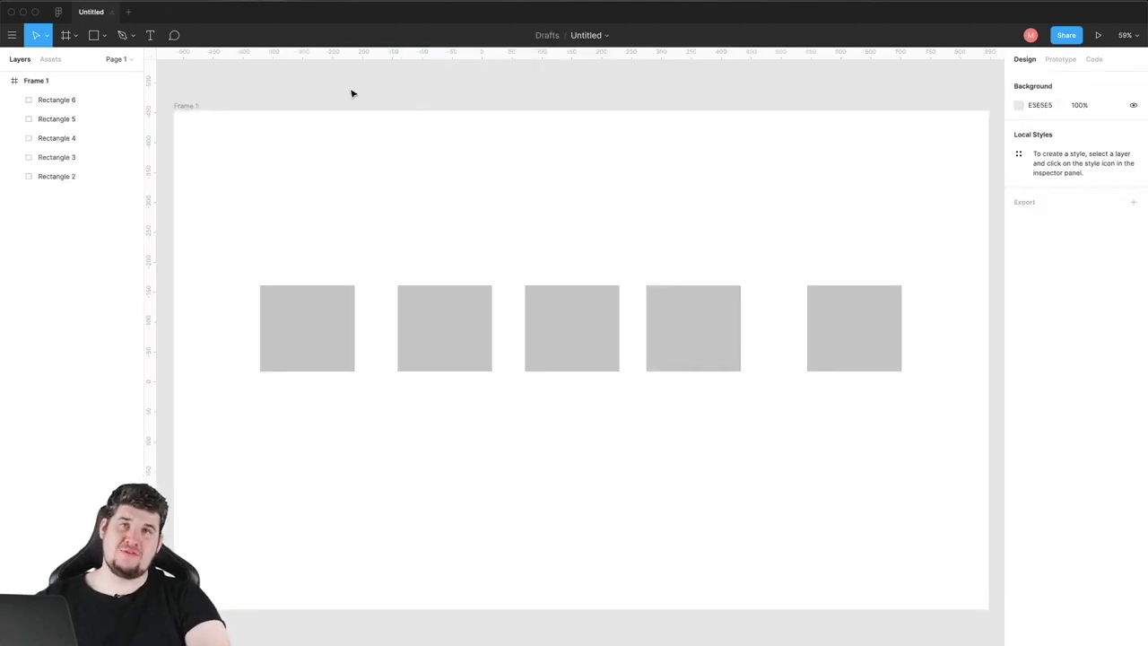
Step: Select the five grey rectangles, distribute them evenly and reorder the rightmost into fourth place
drag(238, 217, 910, 409)
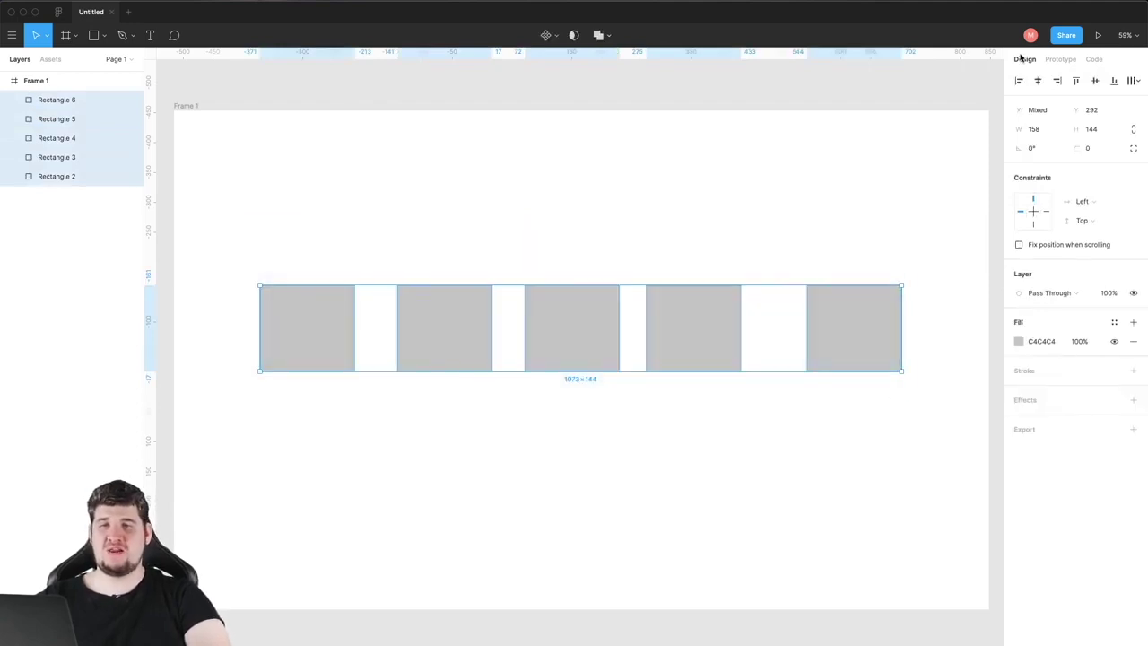
click(1134, 83)
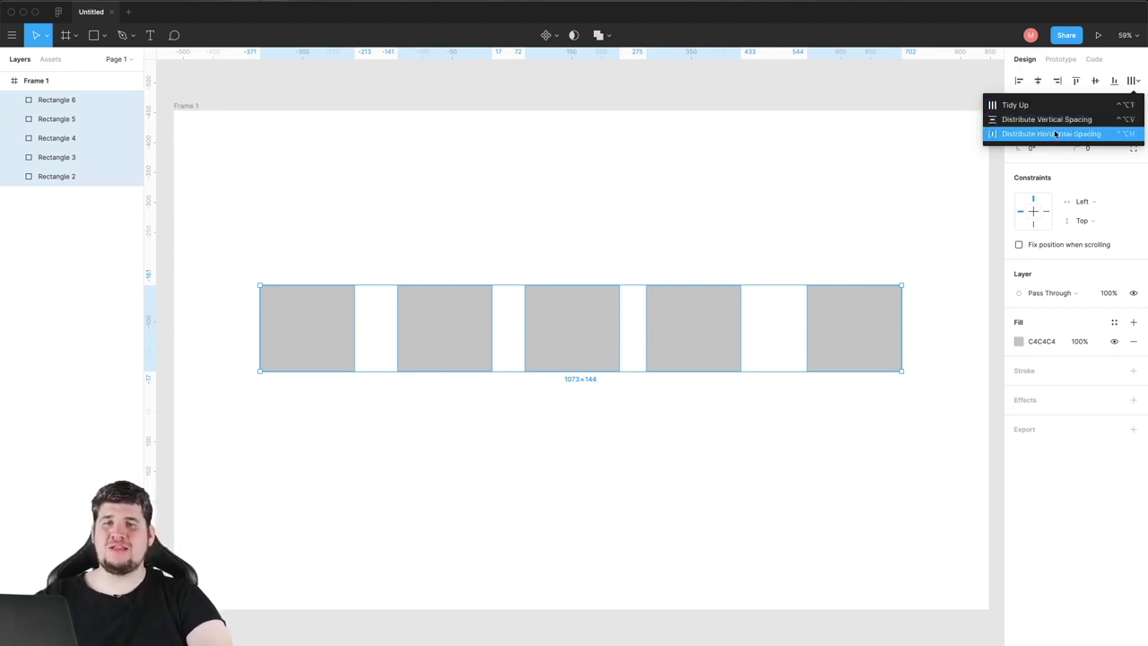
click(223, 225)
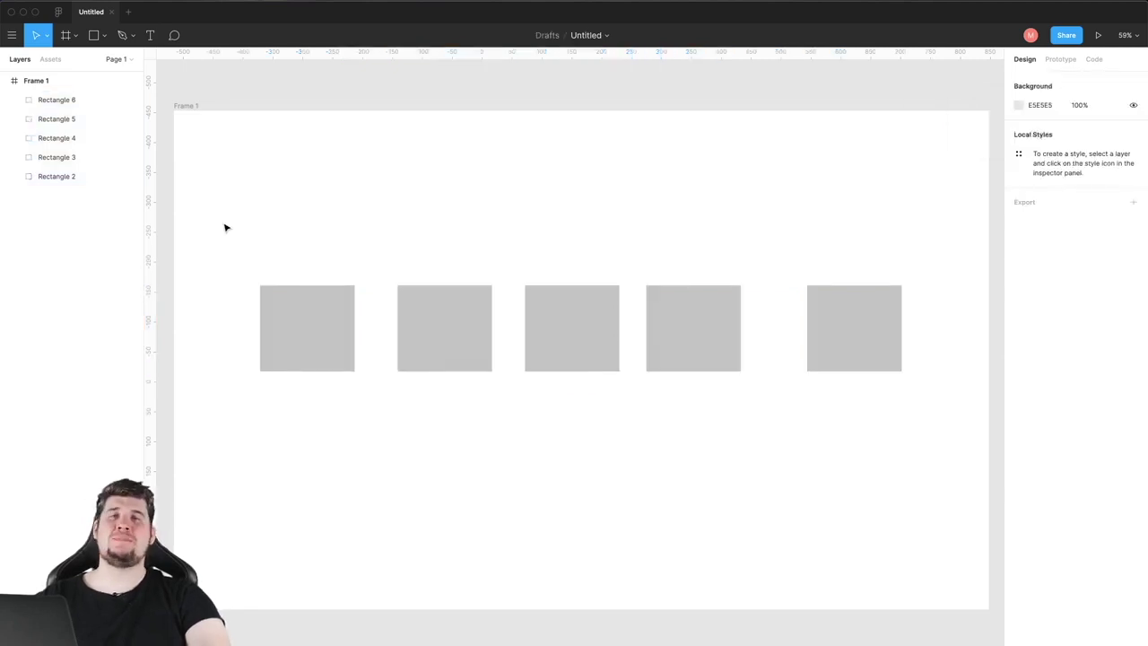
mouse_move(223, 224)
mouse_down()
mouse_move(763, 388)
mouse_move(824, 376)
mouse_up()
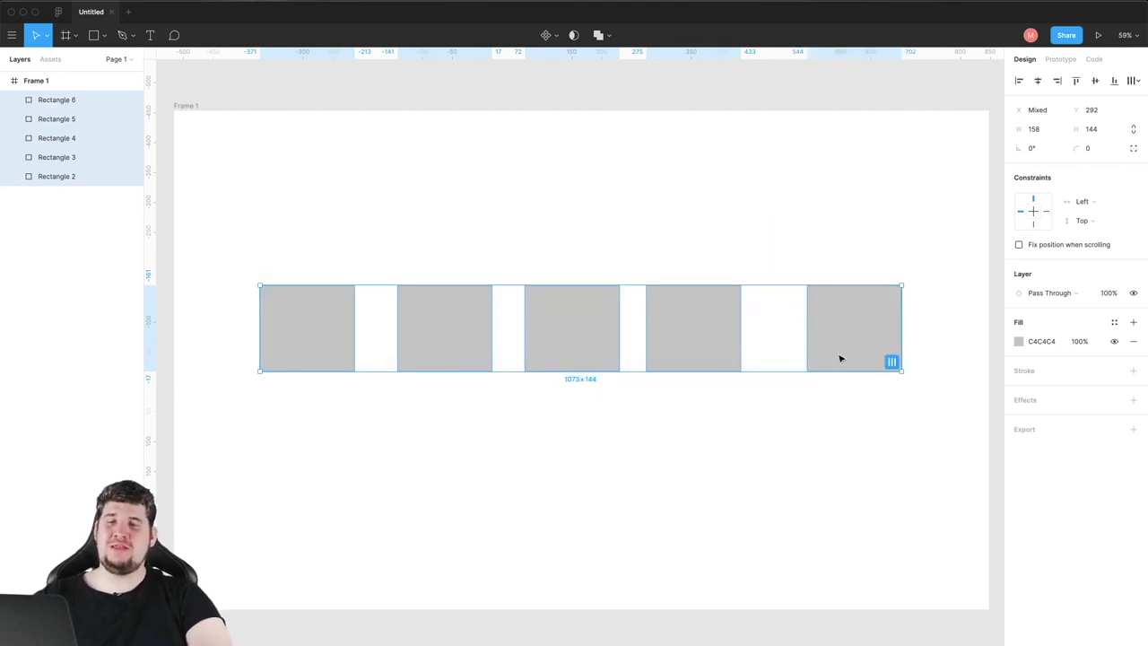
click(891, 363)
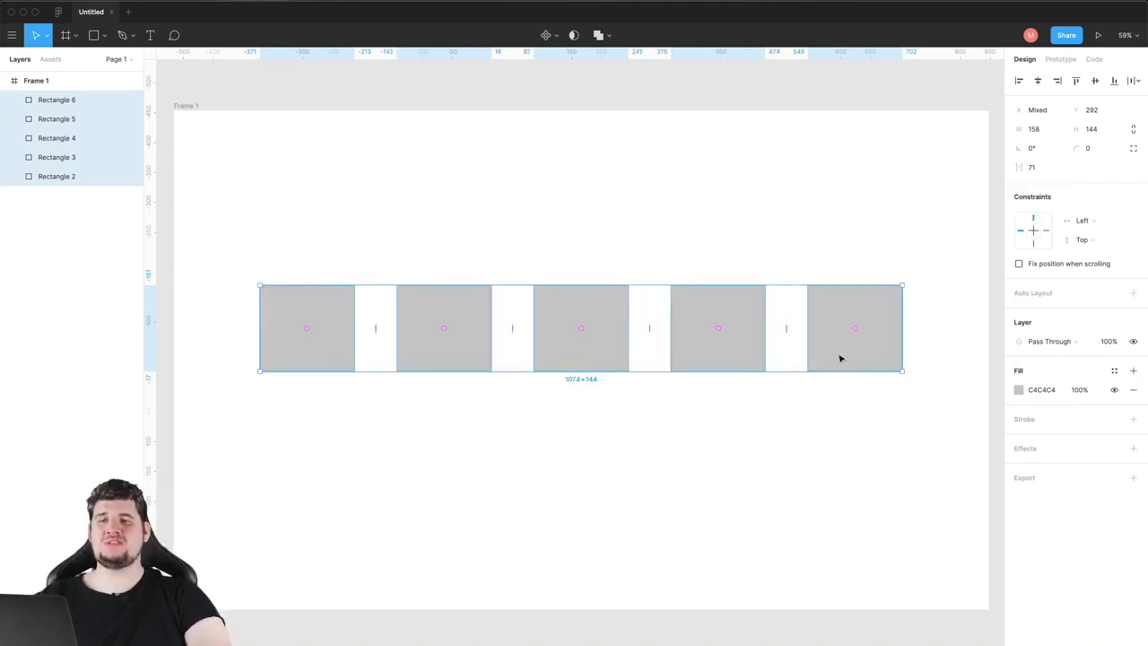
mouse_move(786, 328)
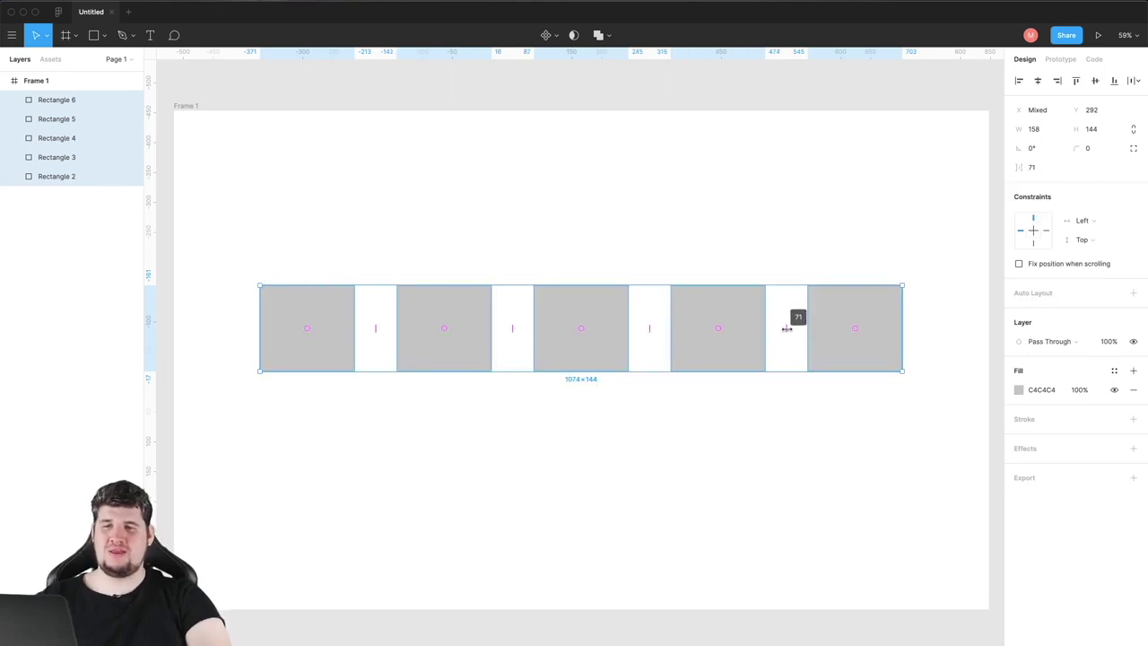
drag(787, 329, 856, 332)
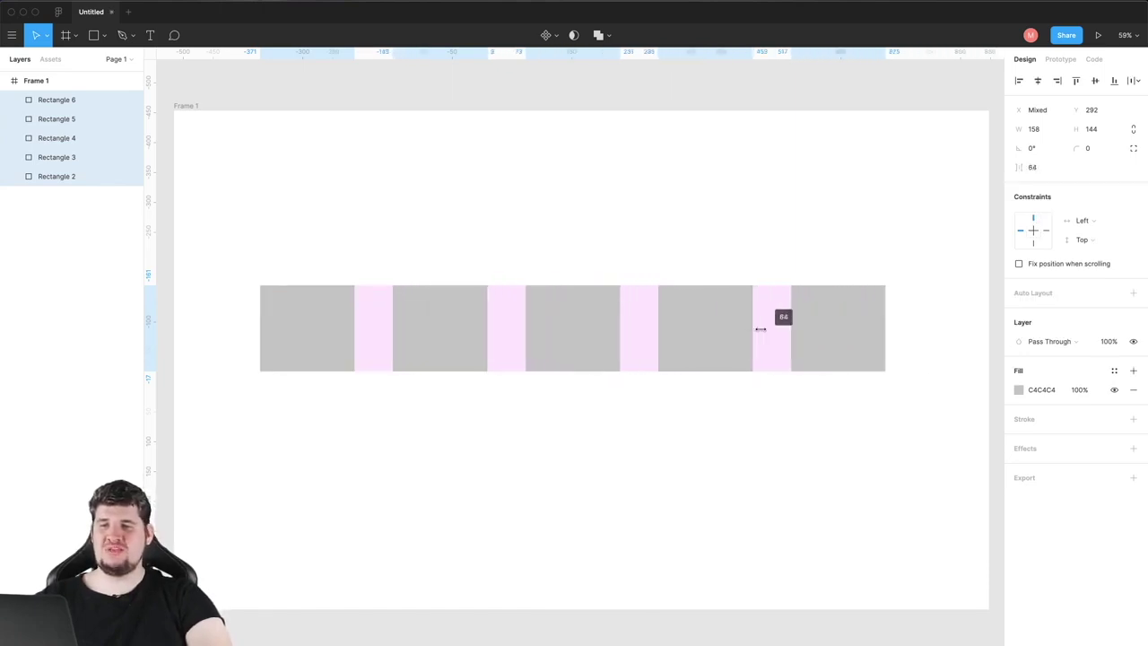
drag(856, 332, 712, 330)
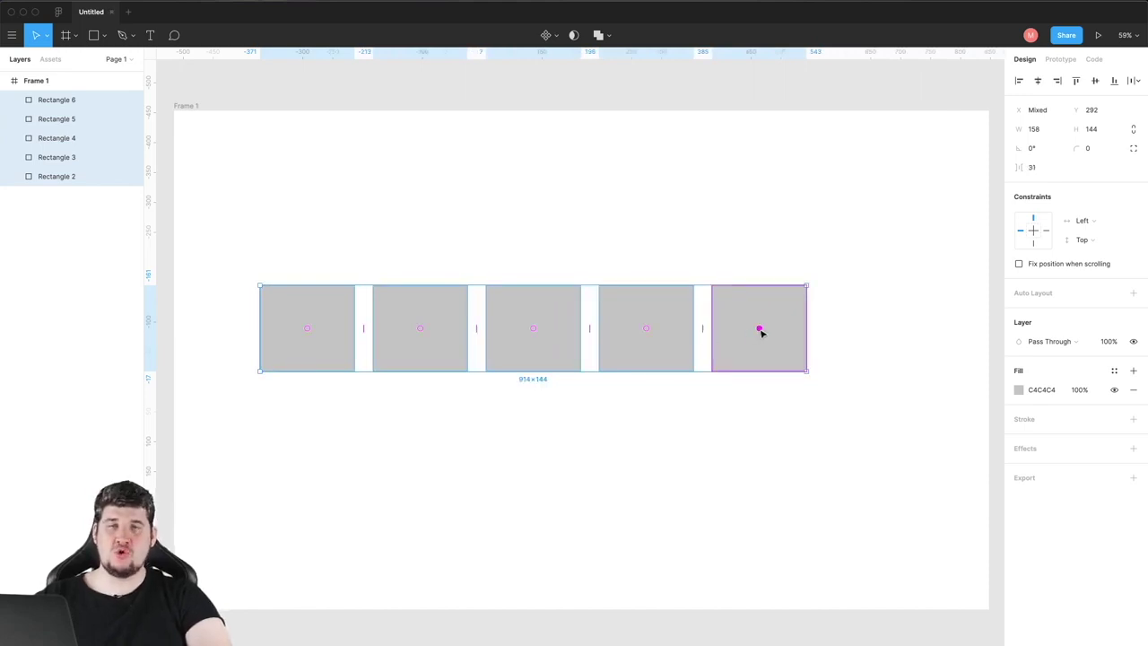
drag(759, 328, 646, 329)
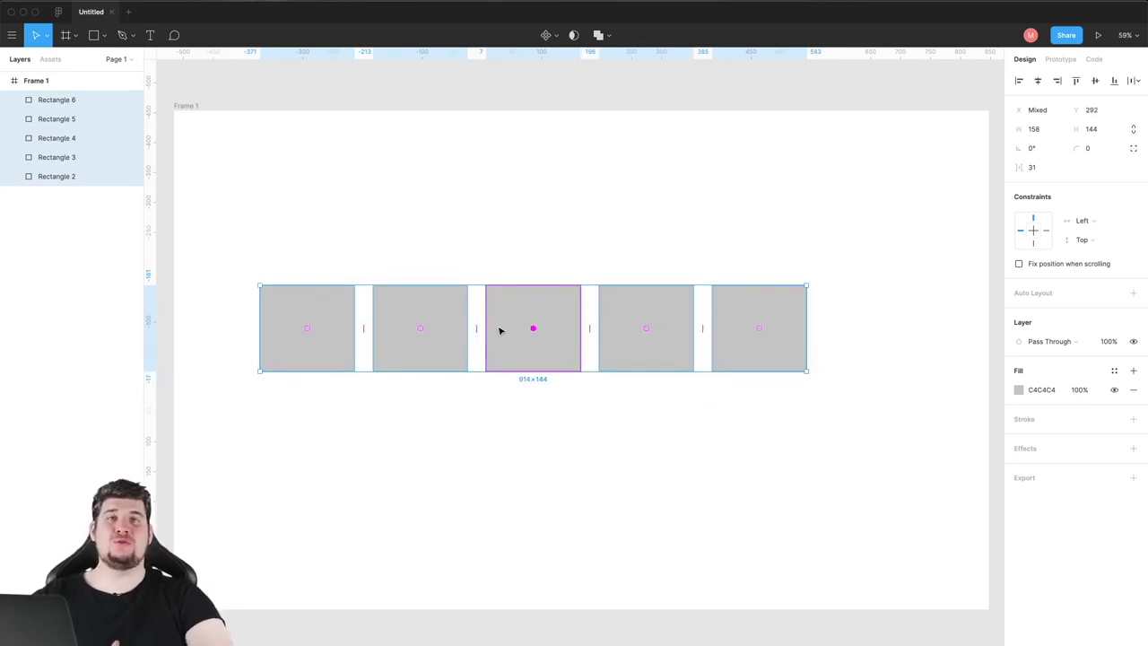
Step: Set the spacing between the rectangles to 64
click(1036, 168)
text(64)
key(Return)
click(1035, 168)
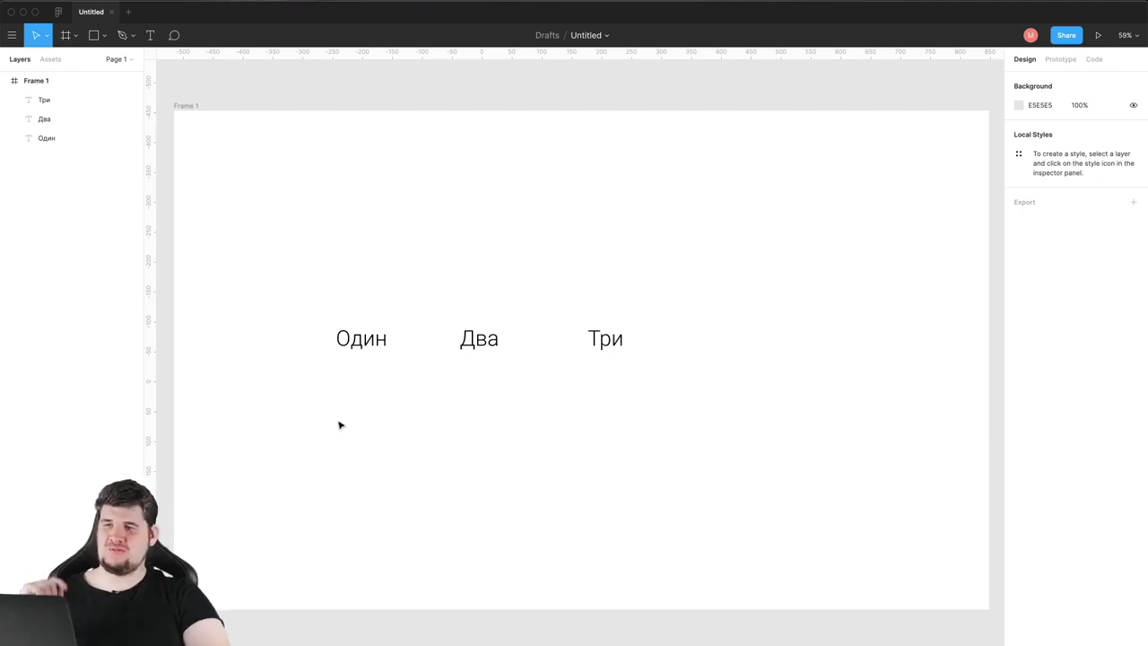
Step: Move Три to the line's right end and distribute Один, Два, Три evenly with Alt+Shift+H
click(354, 343)
click(468, 347)
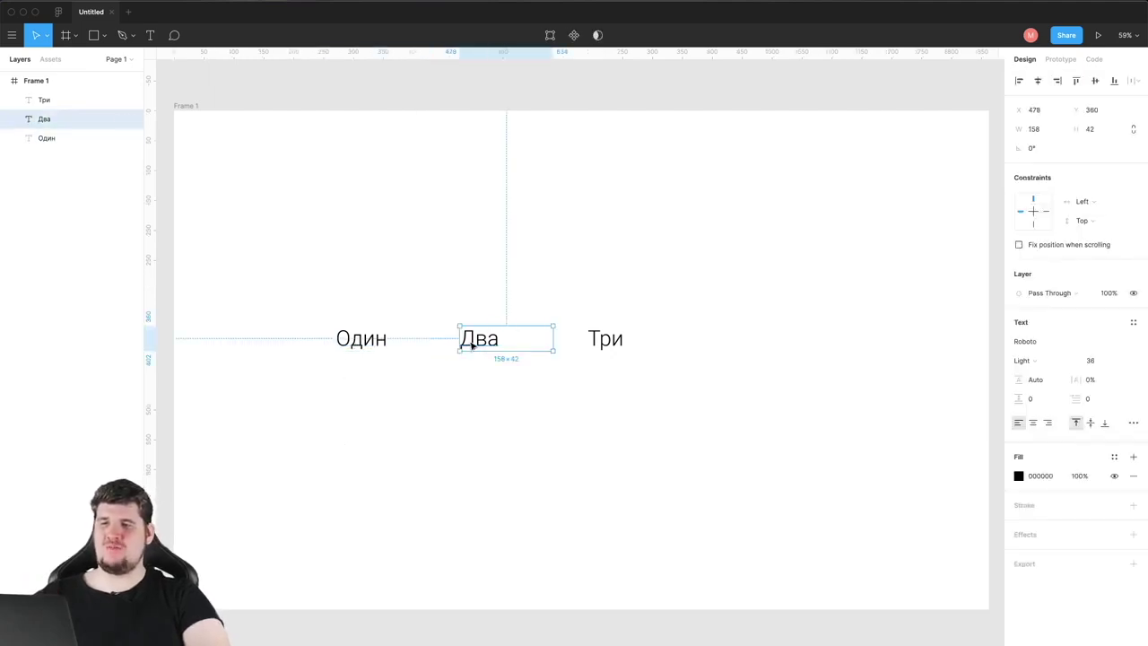
click(617, 340)
drag(618, 338, 748, 339)
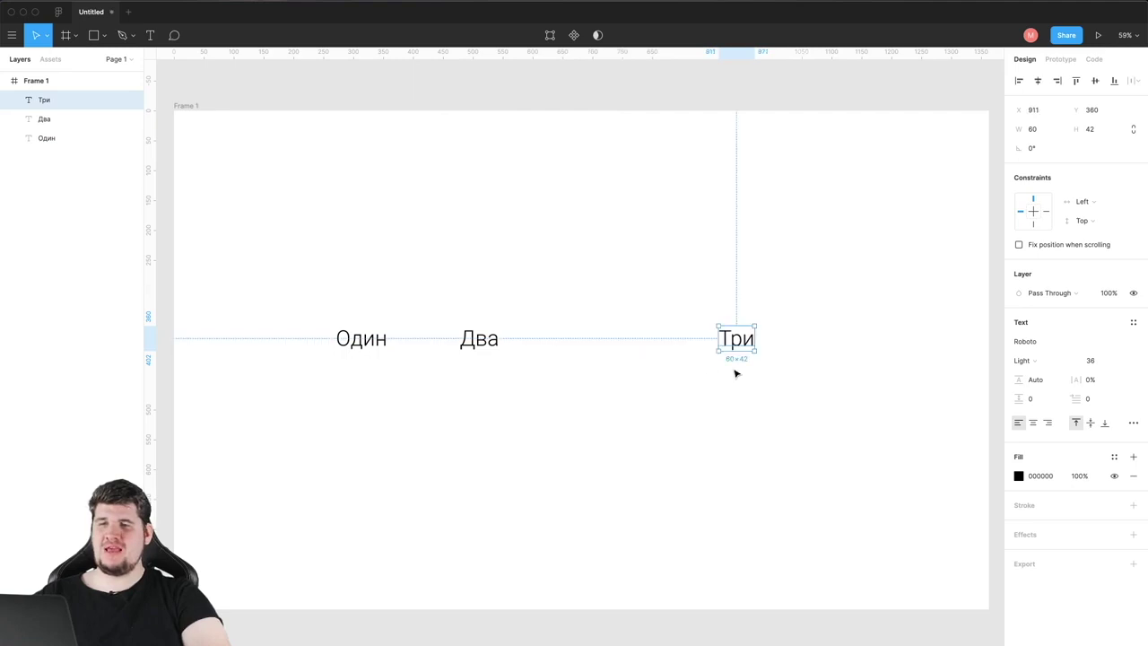
drag(356, 289, 288, 313)
drag(639, 396, 814, 400)
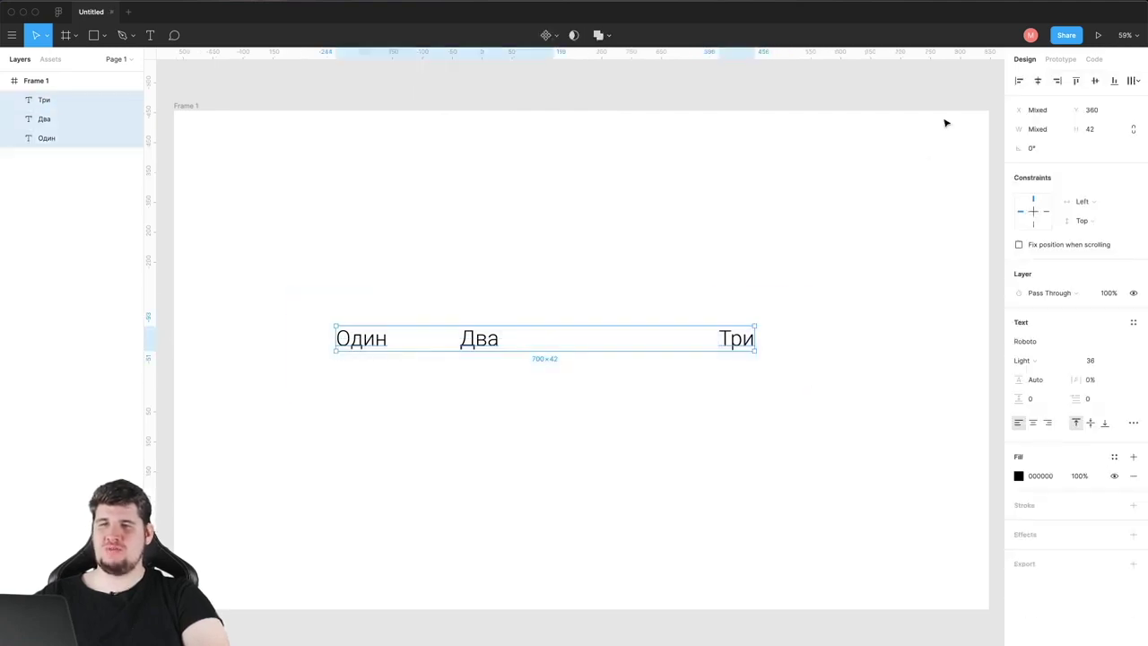
key(alt+shift+h)
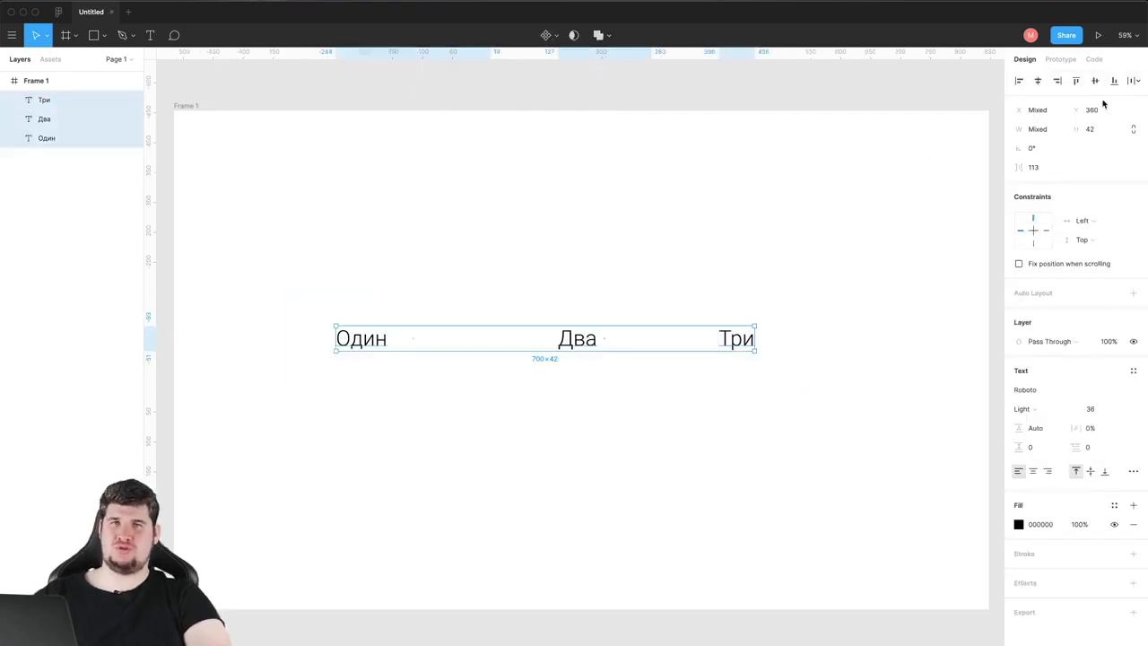
Step: Nudge Два around and settle it back near the centre of the line
click(367, 346)
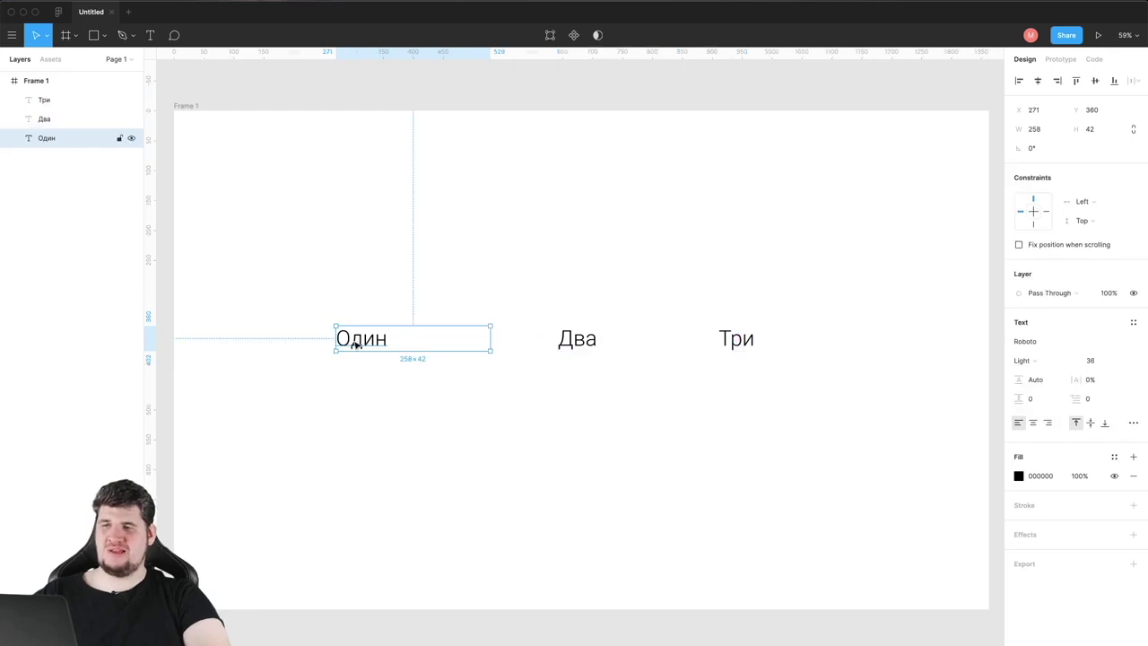
click(578, 338)
click(755, 338)
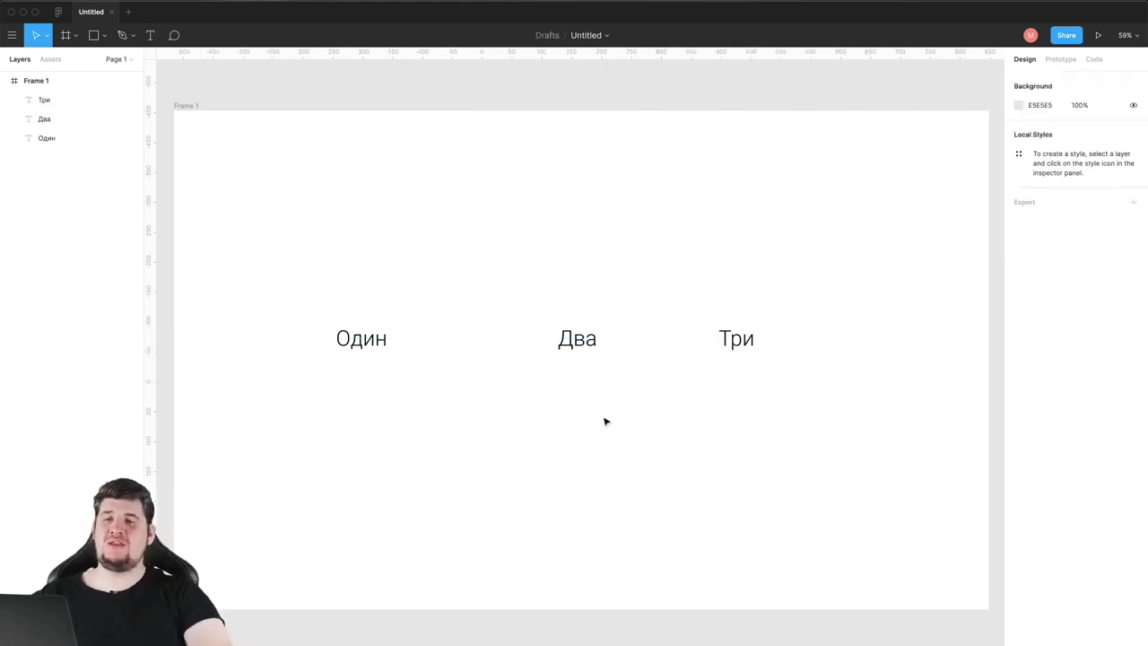
click(578, 345)
mouse_move(578, 345)
mouse_down()
mouse_move(537, 360)
mouse_move(546, 362)
mouse_up()
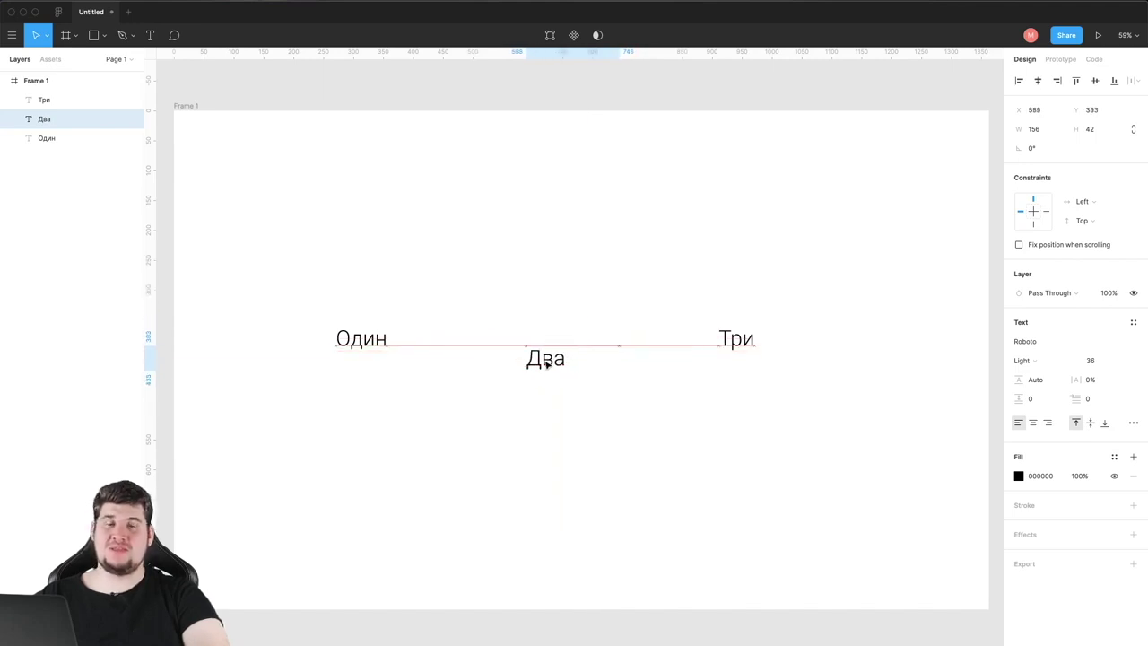
mouse_move(546, 362)
mouse_down()
mouse_move(562, 339)
mouse_move(578, 344)
mouse_up()
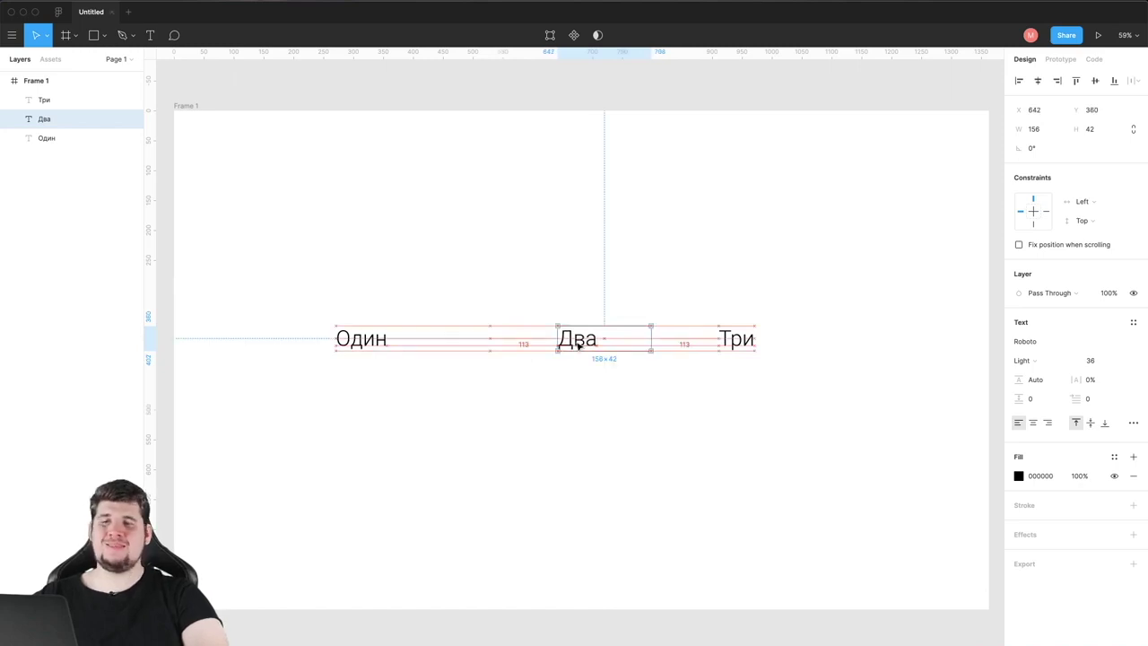
drag(578, 343, 528, 343)
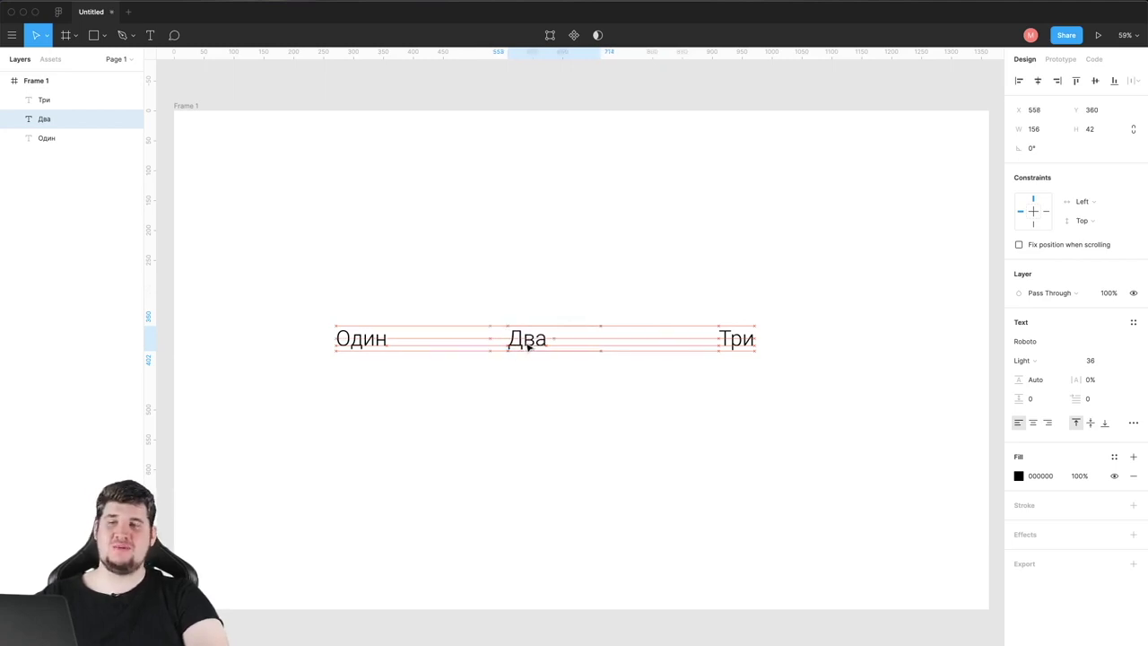
drag(528, 344, 582, 350)
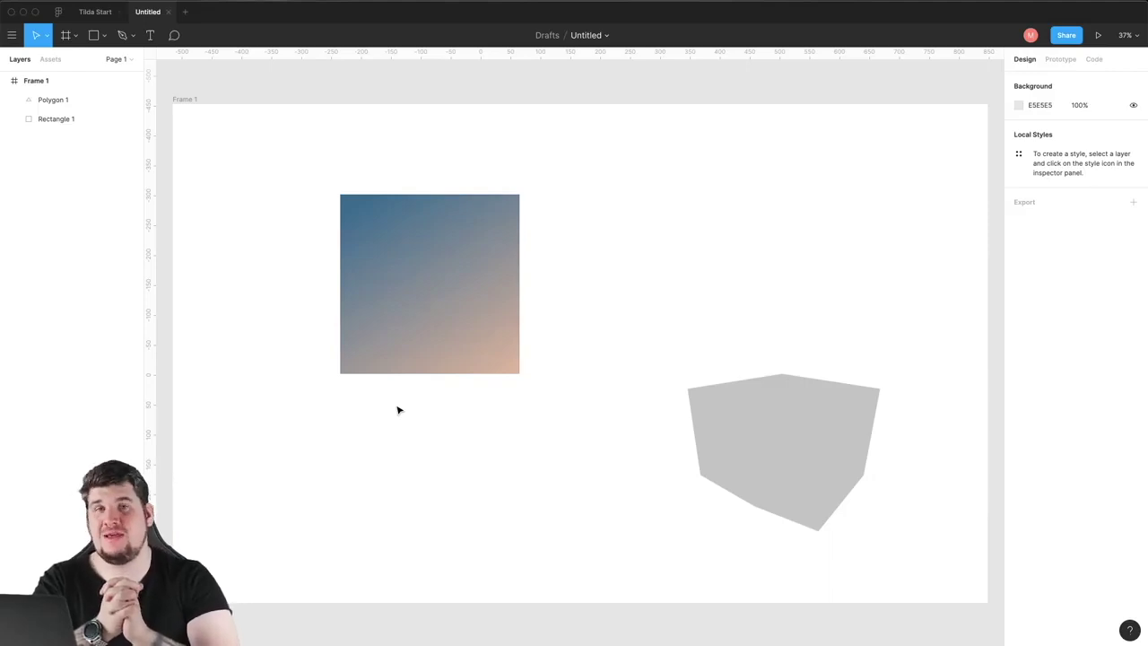
Step: Paste the gradient square's fill onto the grey polygon with Ctrl+Alt+V
click(403, 312)
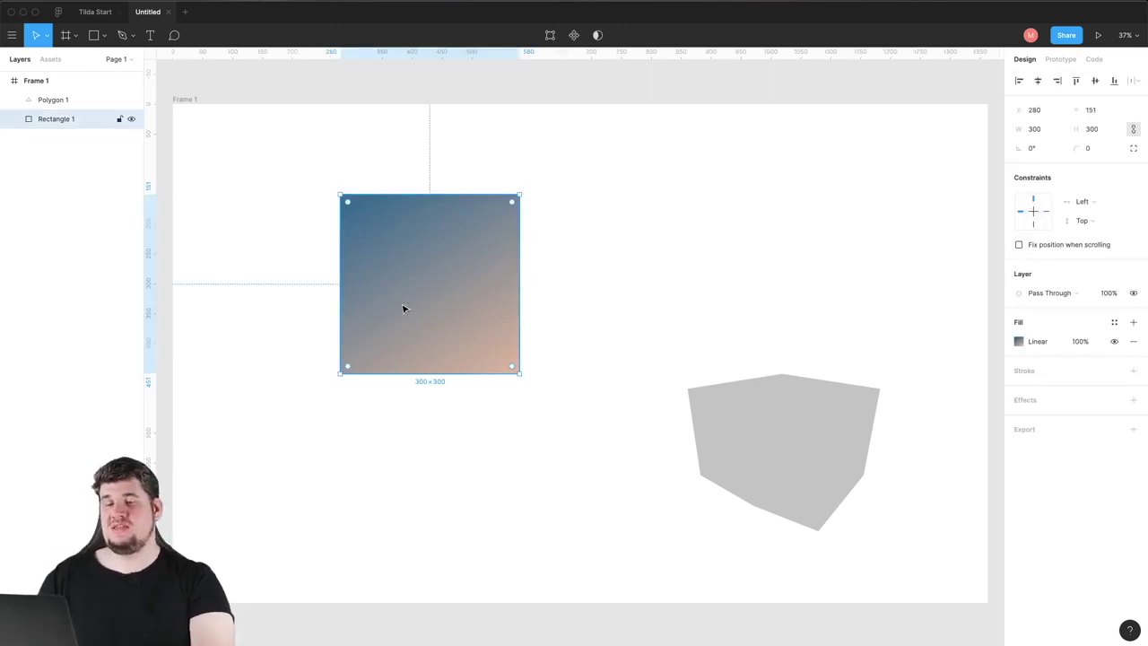
click(786, 461)
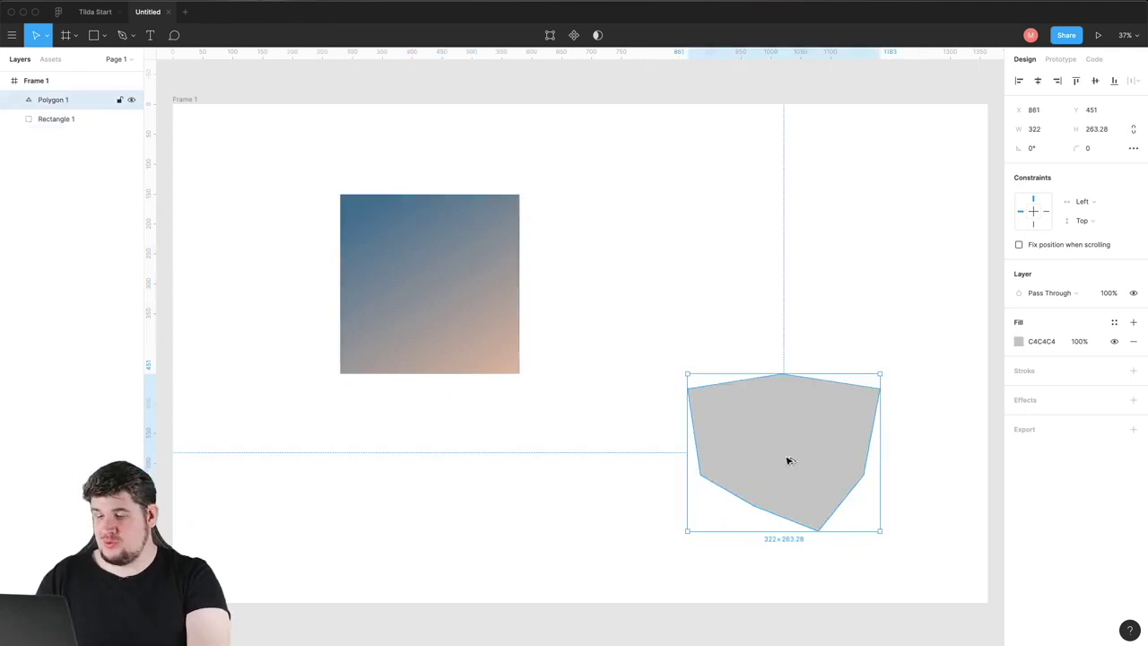
key(ctrl+alt+v)
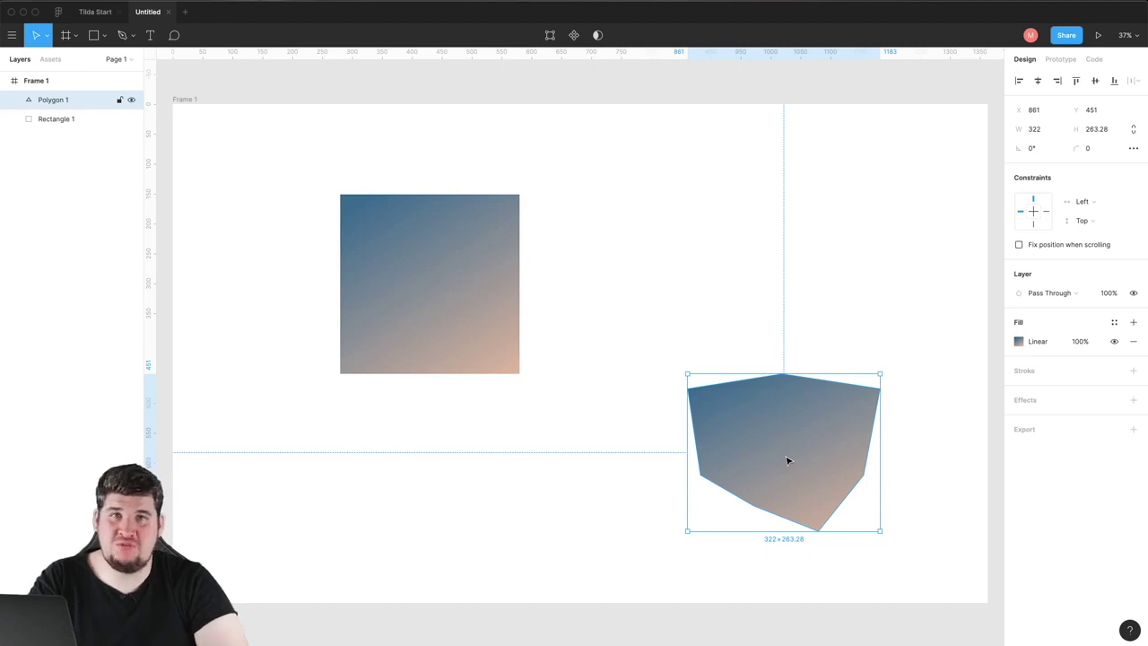
Step: Browse the Keyboard Shortcuts reference's View, Zoom, Text, Shape, Selection and Cursor tabs
click(1130, 631)
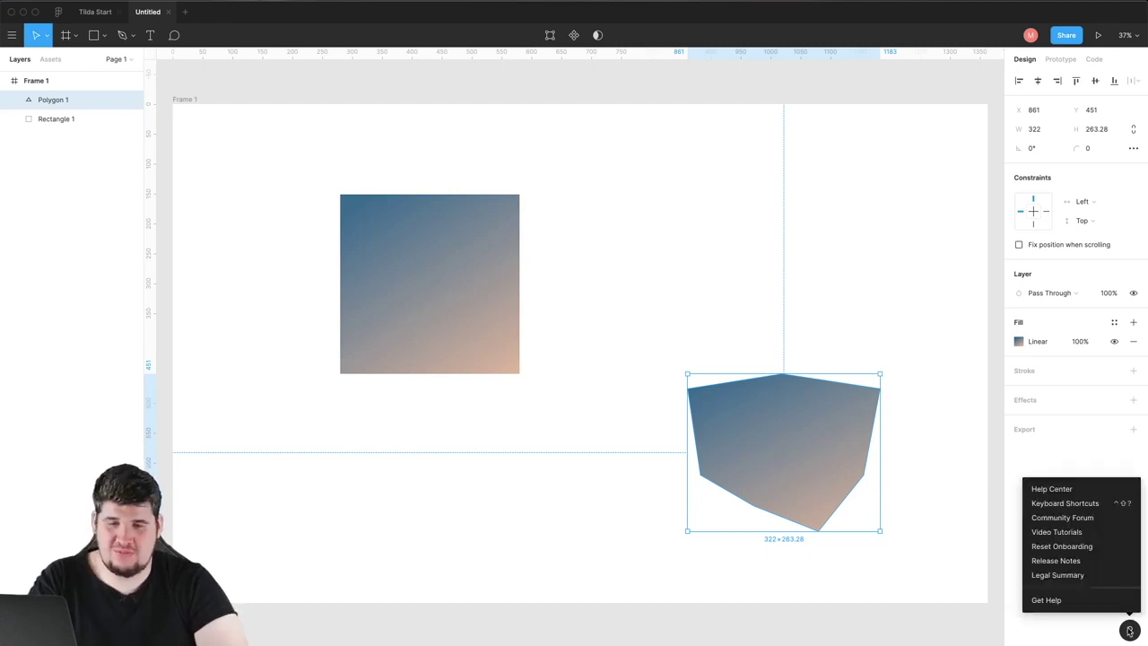
click(1064, 503)
click(395, 517)
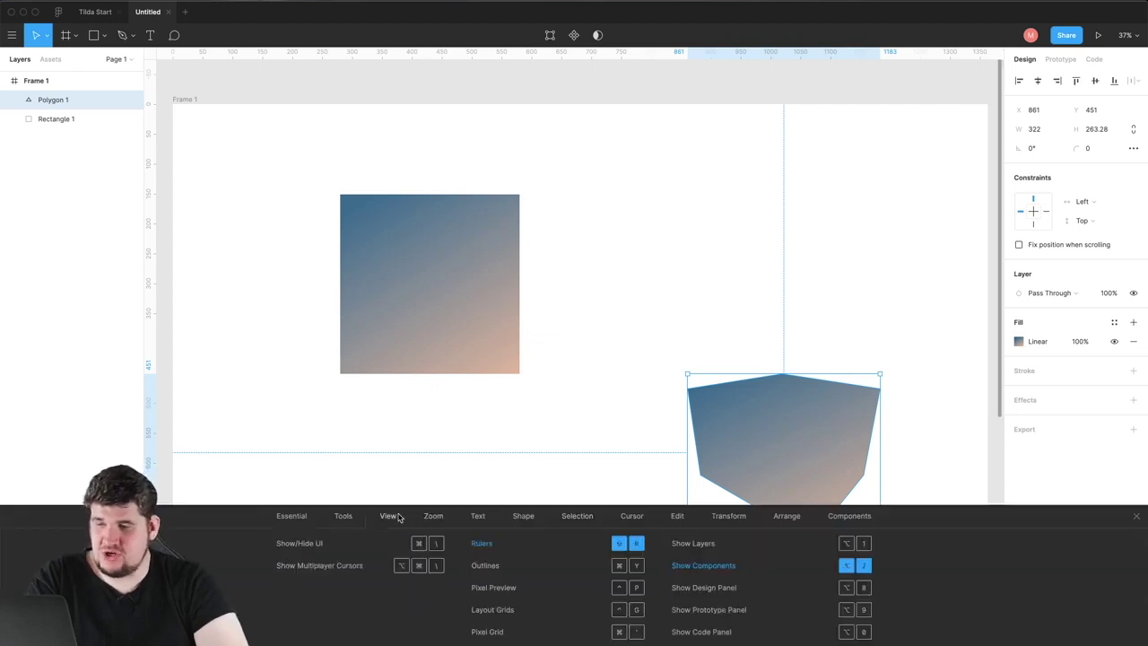
click(433, 518)
click(477, 517)
click(524, 518)
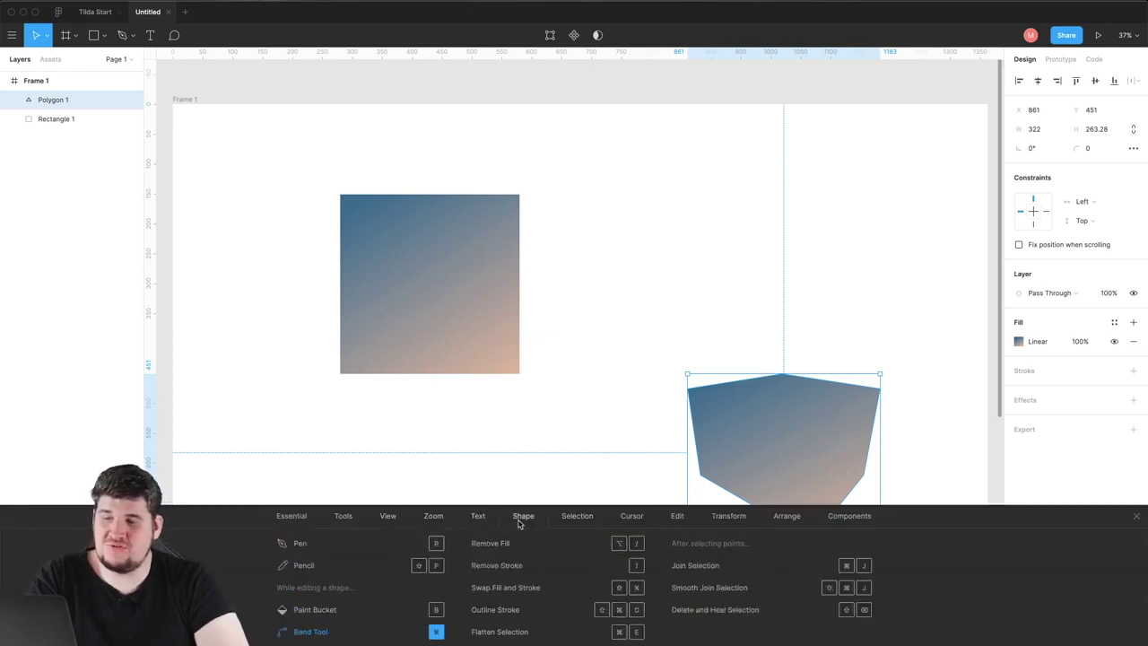
click(565, 524)
click(621, 525)
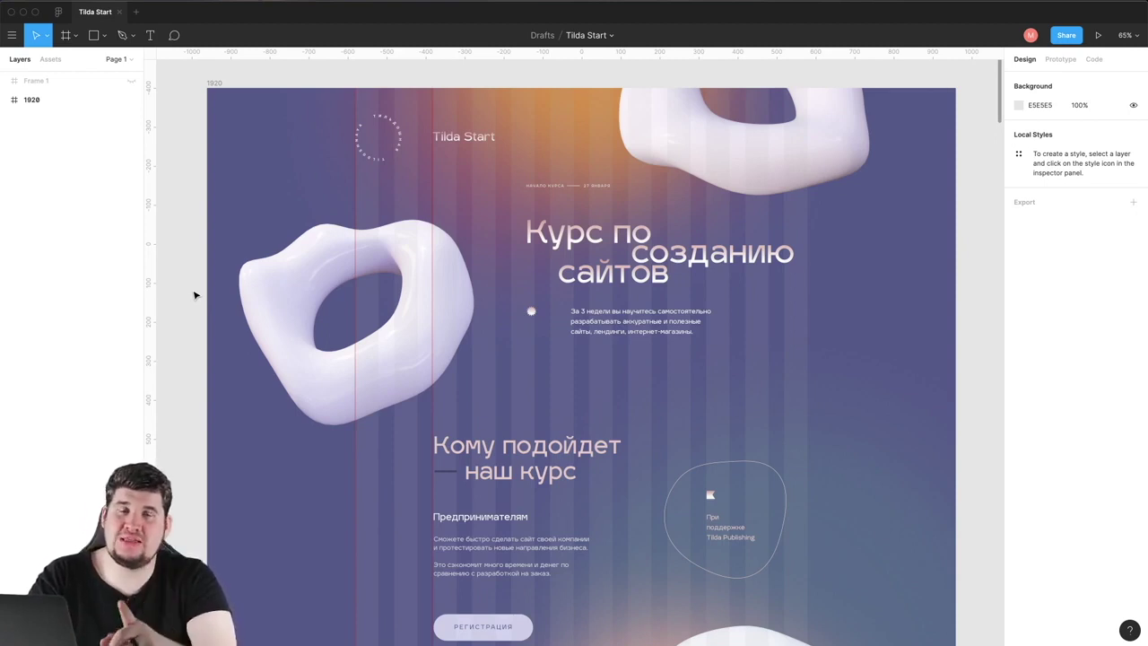
Step: Expand the 1920 frame's layers and toggle visibility of the Изучение Тильды, Записывайтесь and Кейсы sections
click(5, 99)
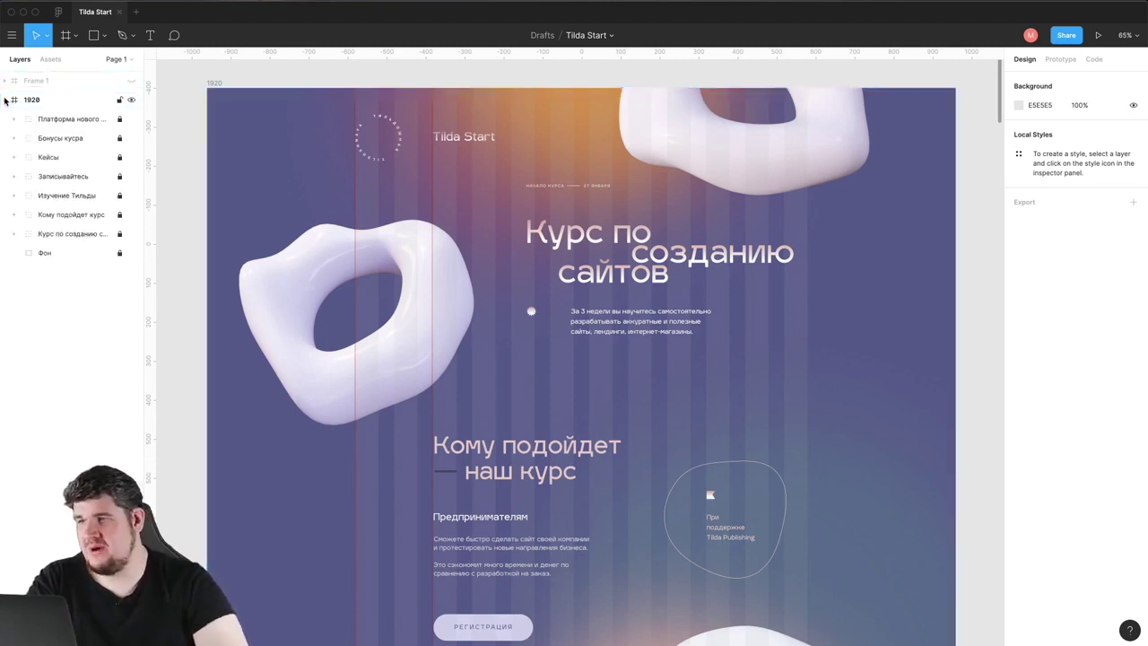
scroll(325, 185, down, 1)
scroll(325, 186, down, 5)
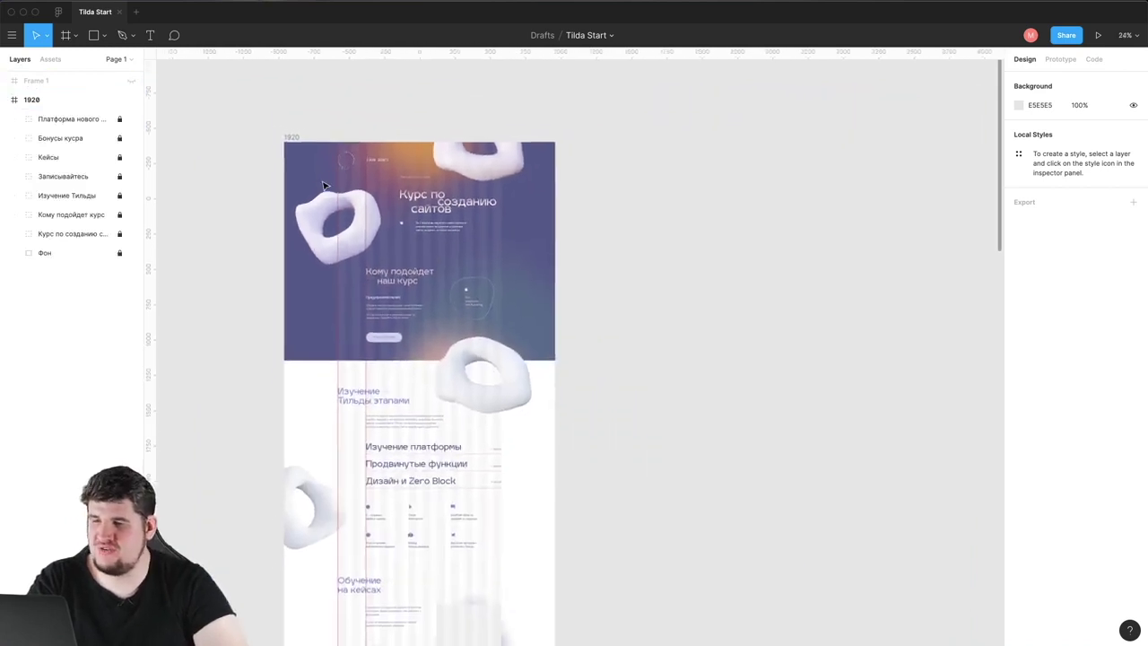
scroll(325, 185, down, 2)
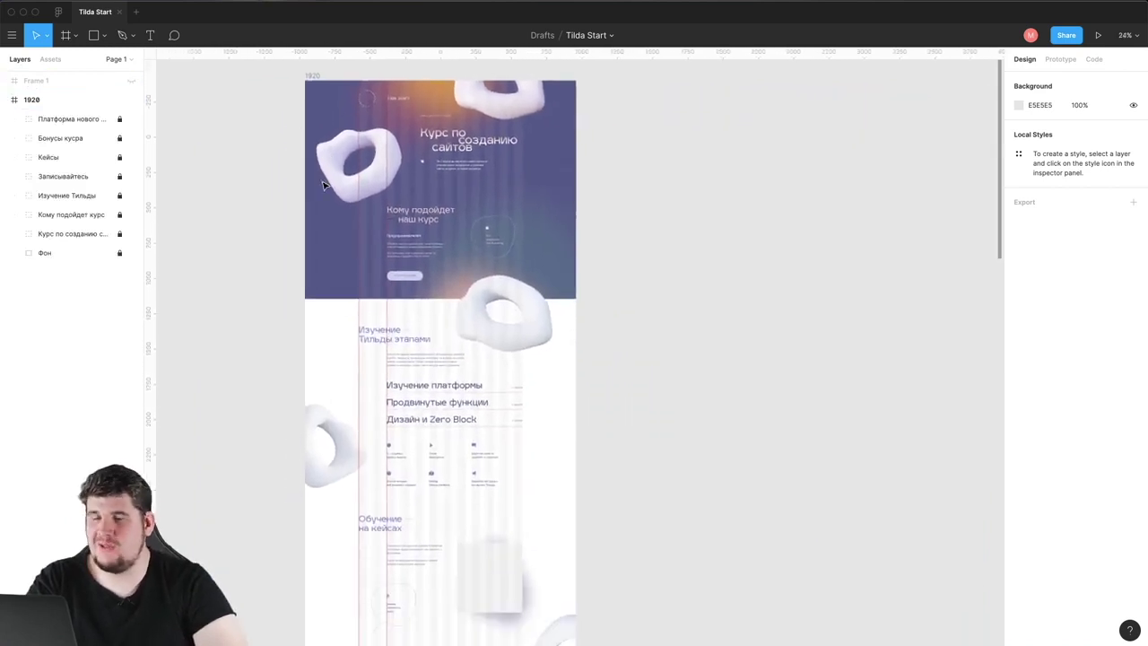
click(90, 233)
click(78, 215)
click(130, 195)
click(130, 178)
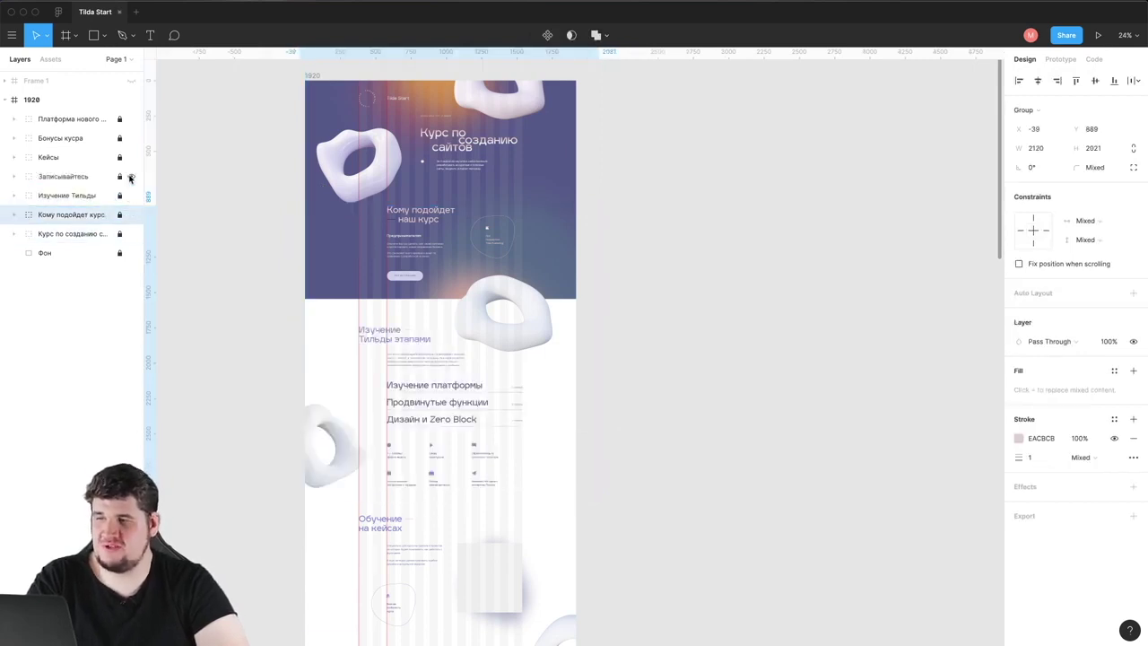
click(130, 157)
click(130, 157)
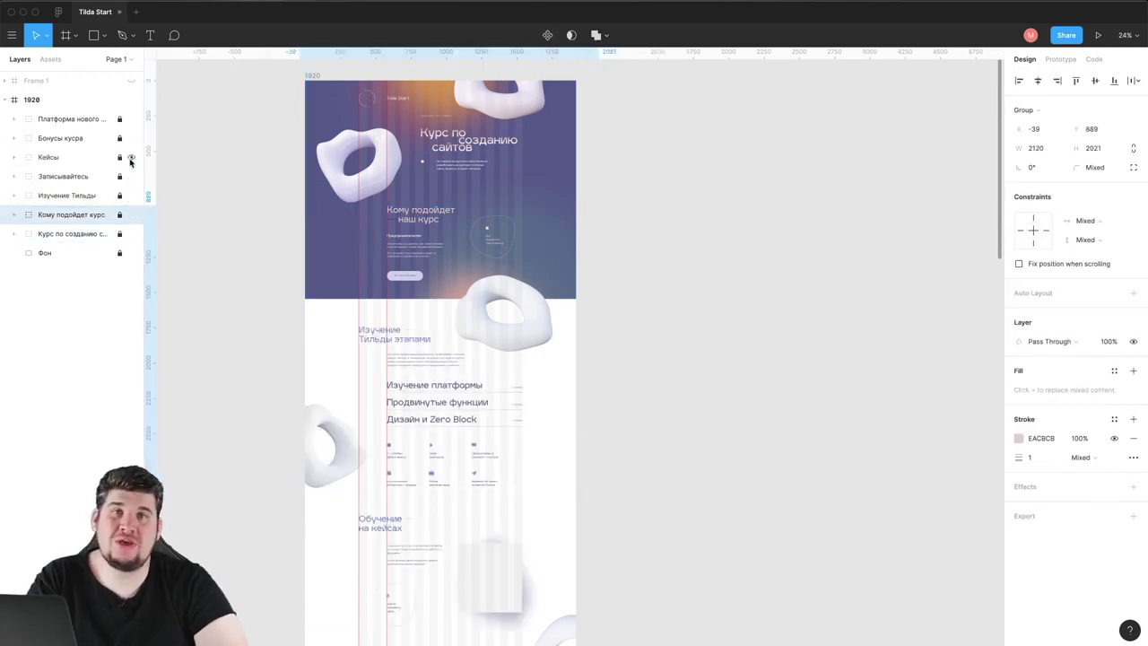
Step: Expand the Изучение Тильды group, select its Иконки icon grid, then collapse it
click(134, 193)
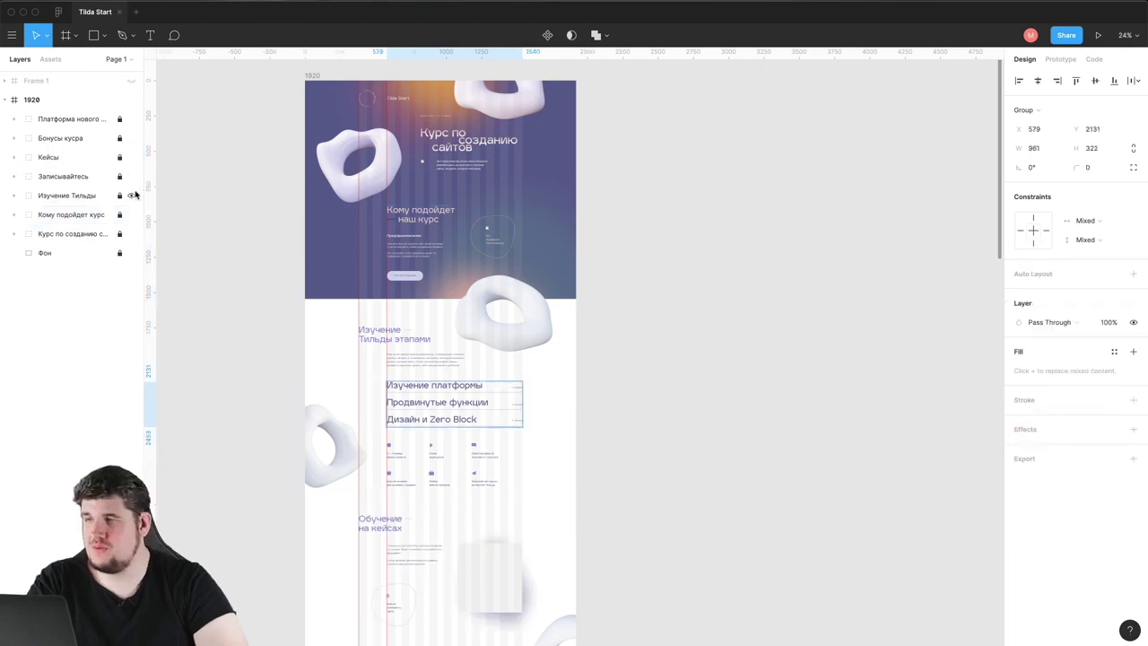
click(13, 195)
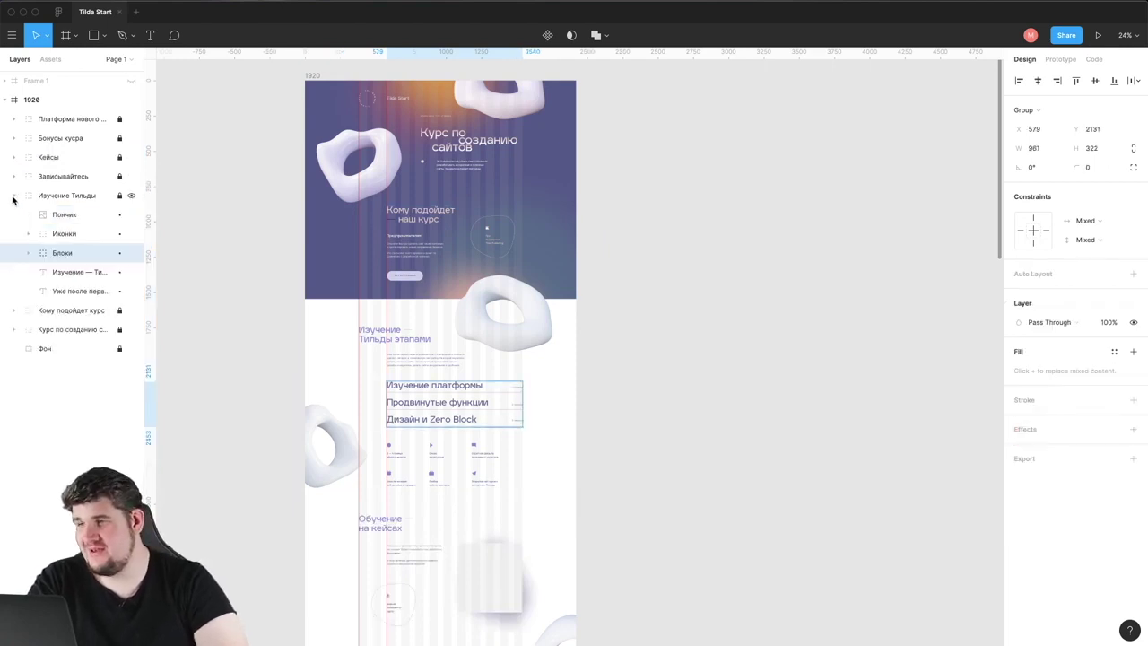
click(56, 235)
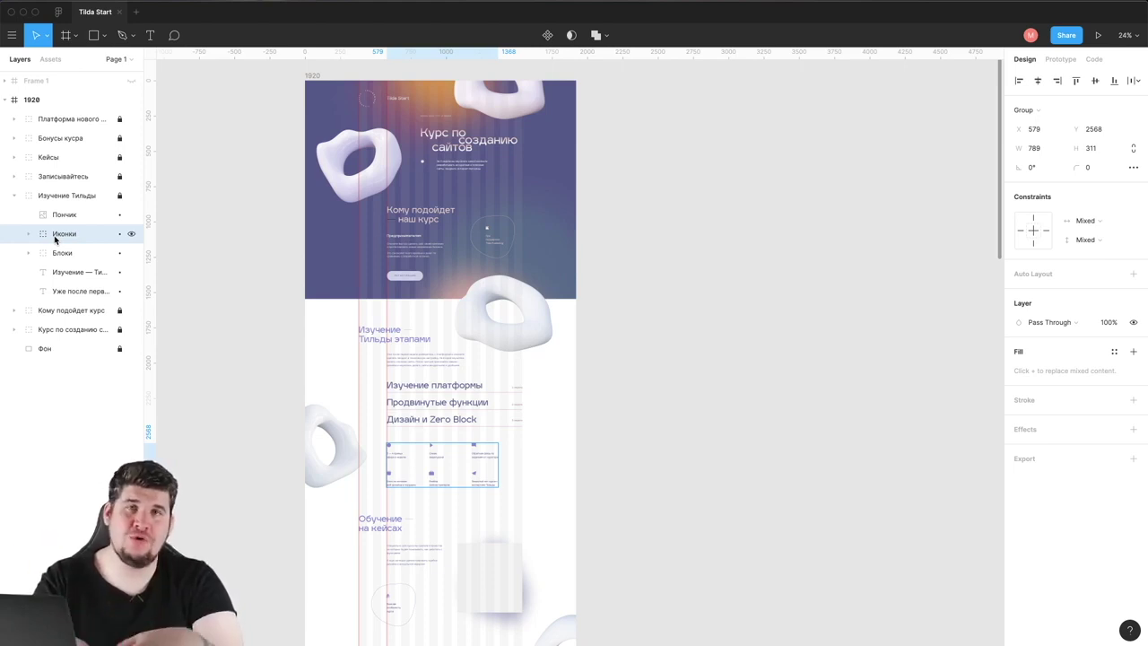
click(13, 196)
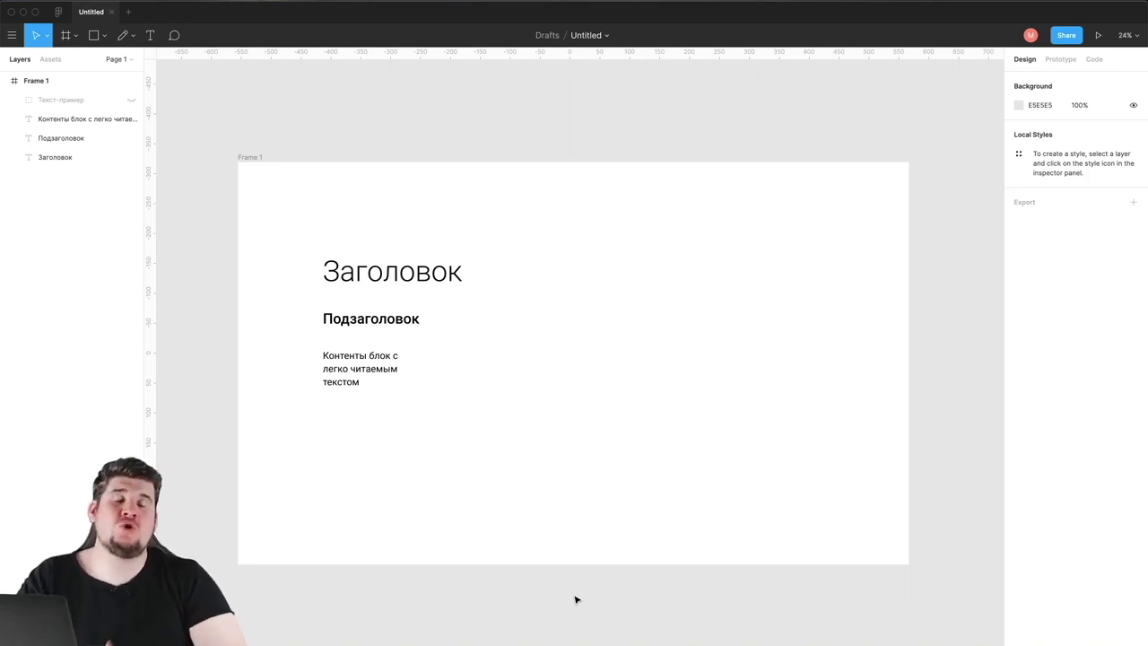
Step: Save the heading as the Заголовок text style
click(392, 271)
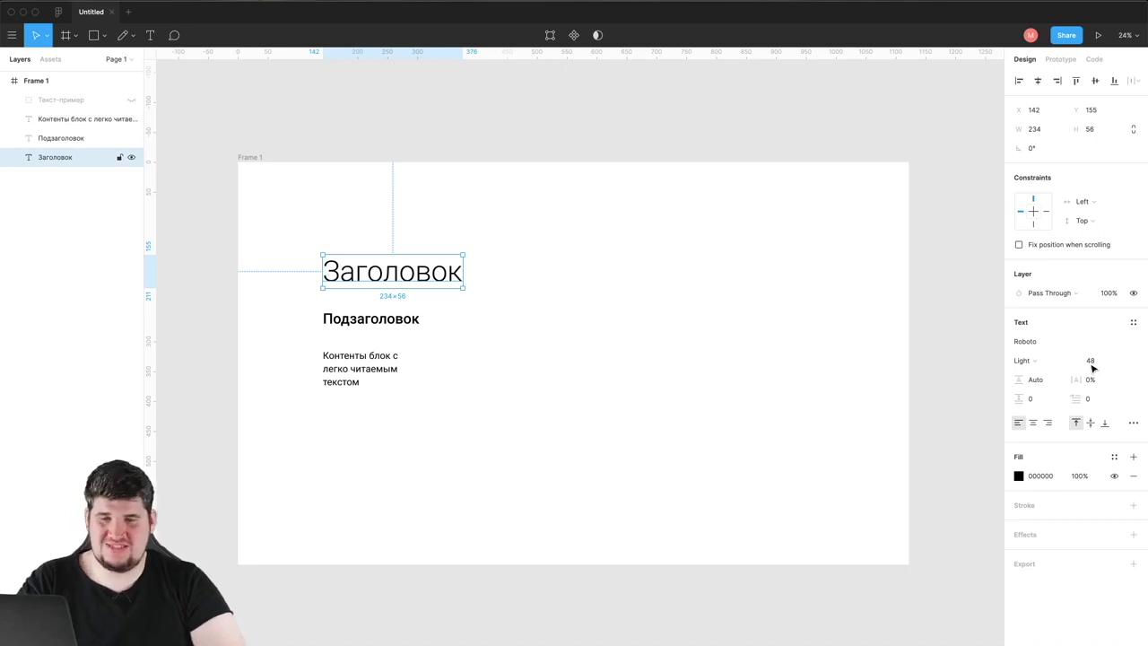
click(1130, 321)
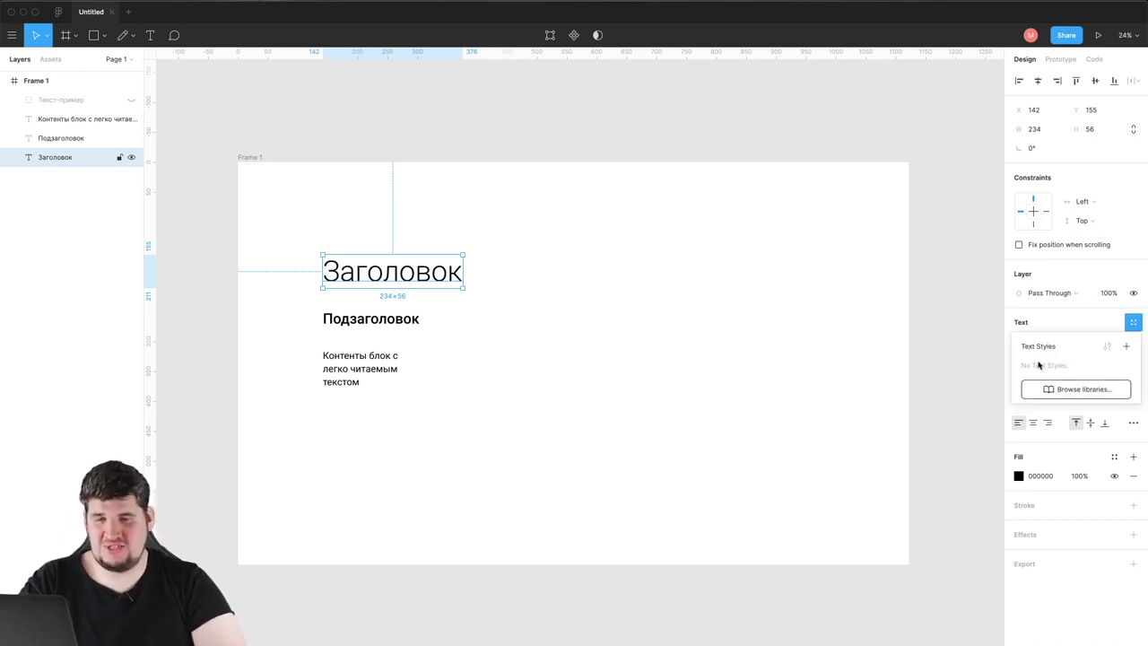
click(1126, 347)
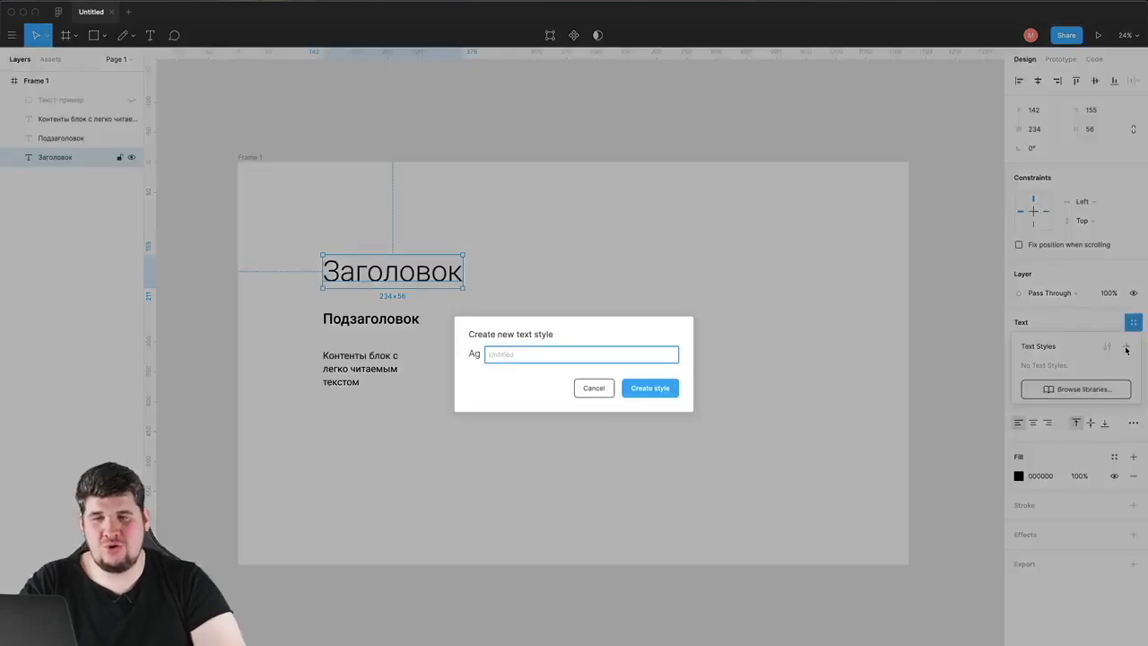
text(За)
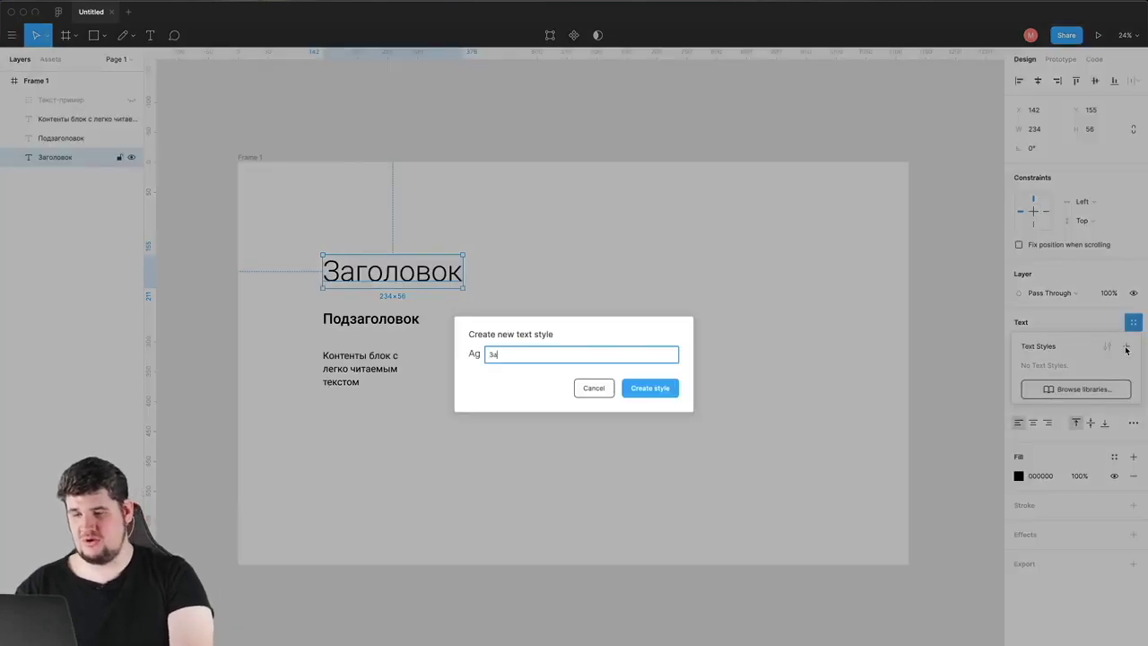
key(Escape)
Step: Save the subheading as the Подзаголовок text style
click(387, 321)
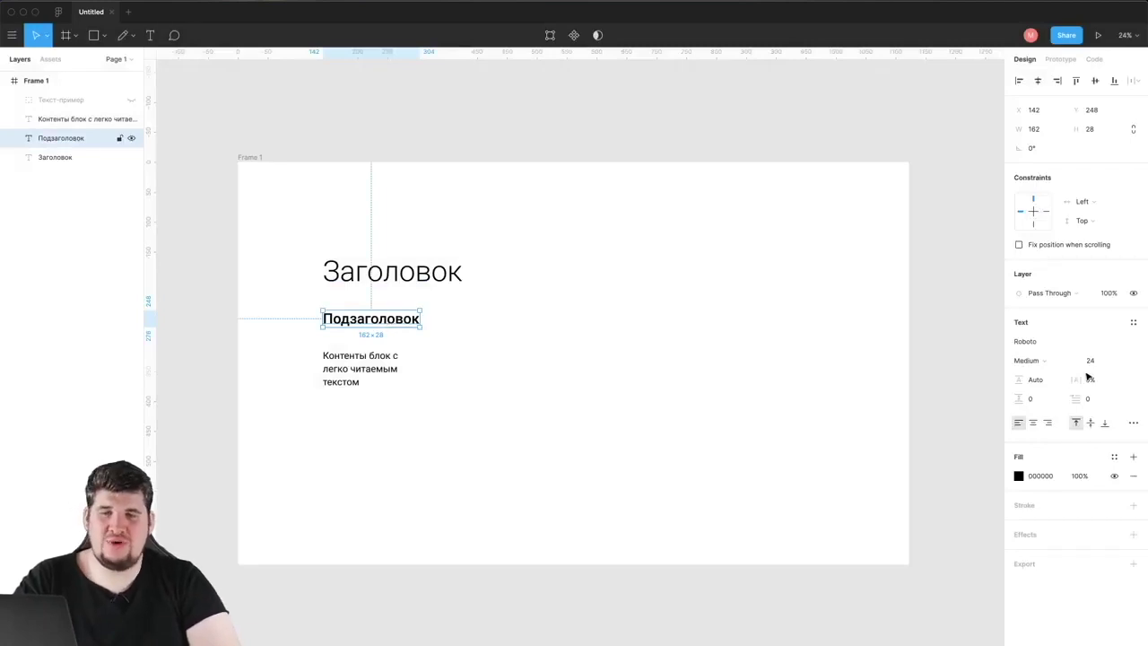
click(1134, 321)
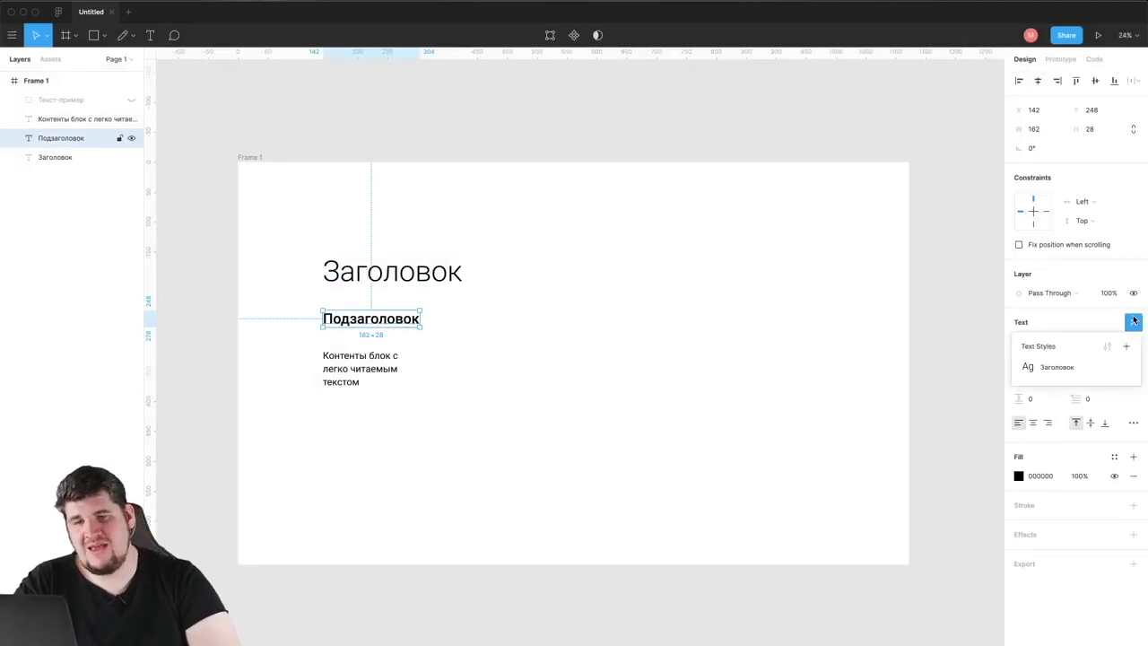
click(1128, 346)
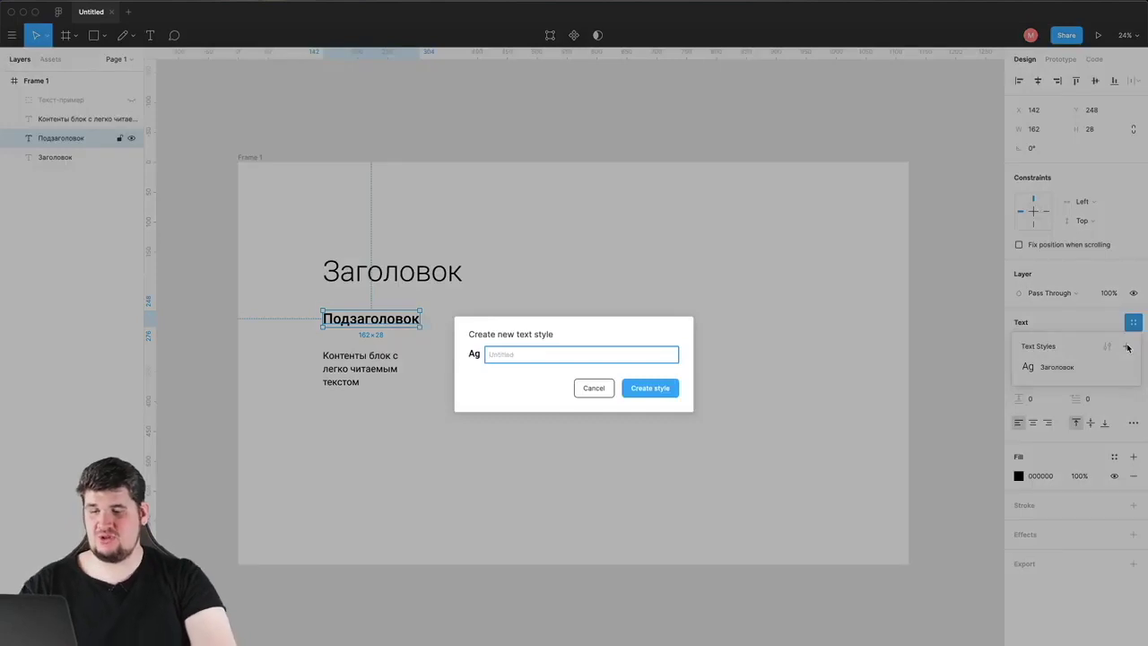
text(П)
key(Return)
Step: Save the body text as the Контент text style
click(356, 371)
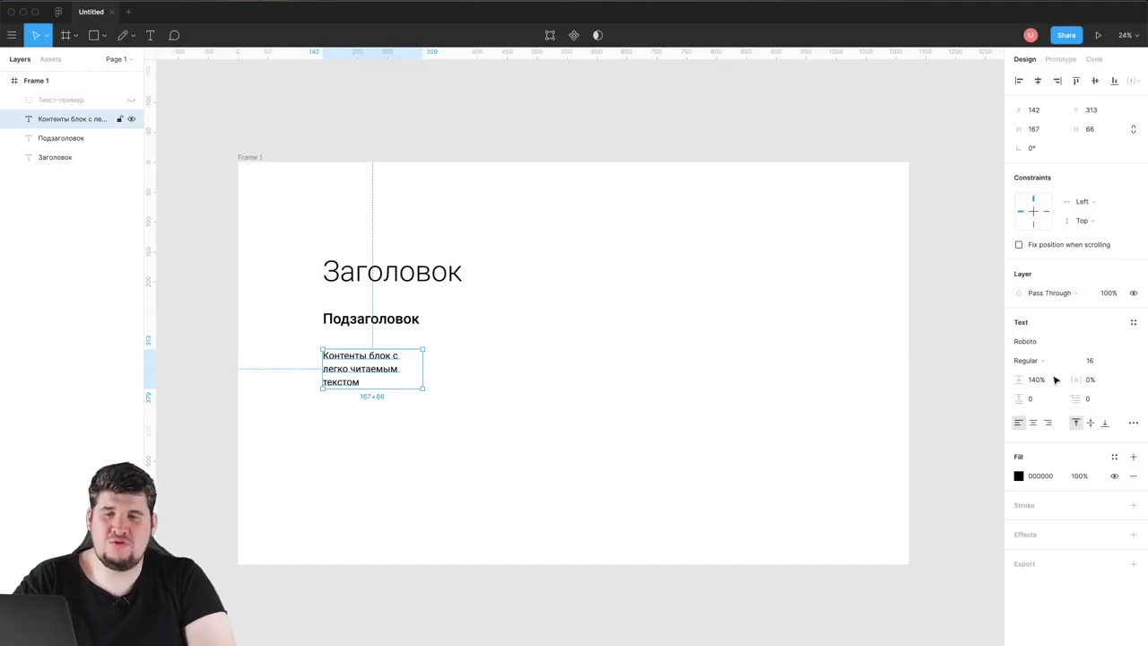
click(1134, 323)
click(1128, 348)
text(Ко)
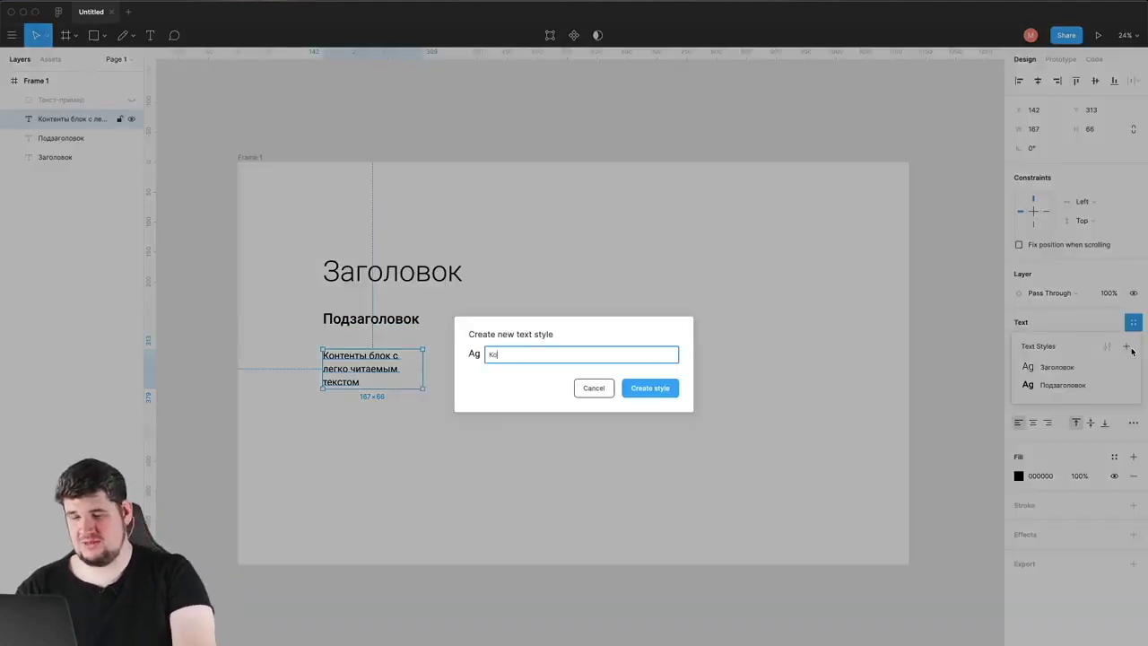
text(нтент)
key(Return)
click(700, 263)
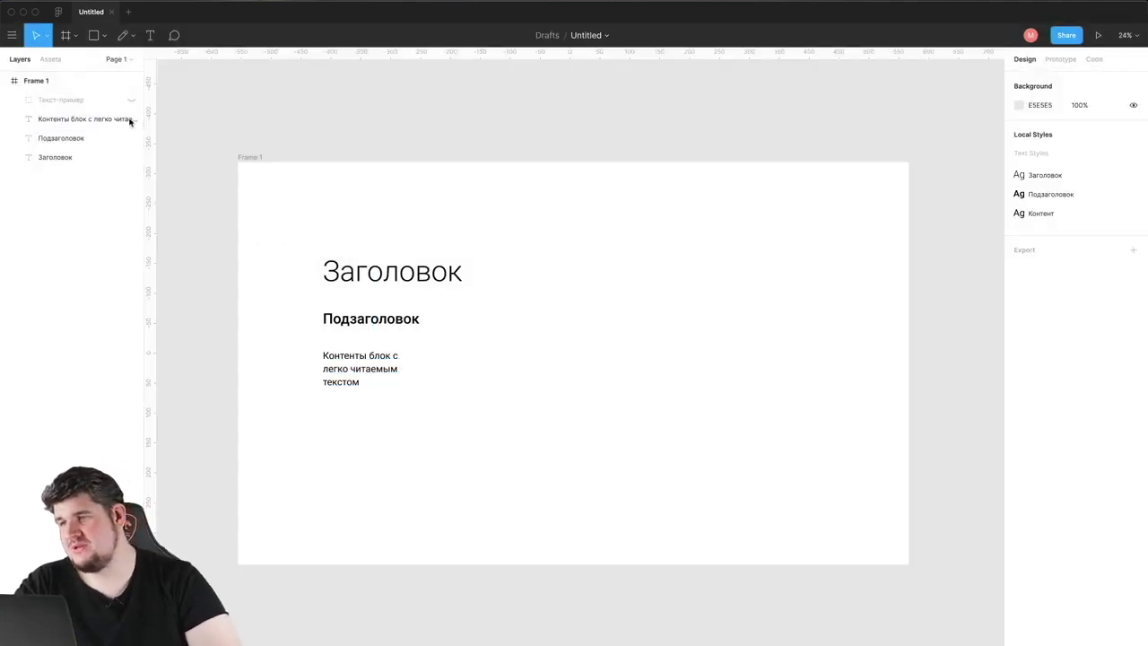
Step: Hide the three example text layers and show the Текст-пример group
click(130, 119)
drag(131, 118, 130, 157)
click(131, 100)
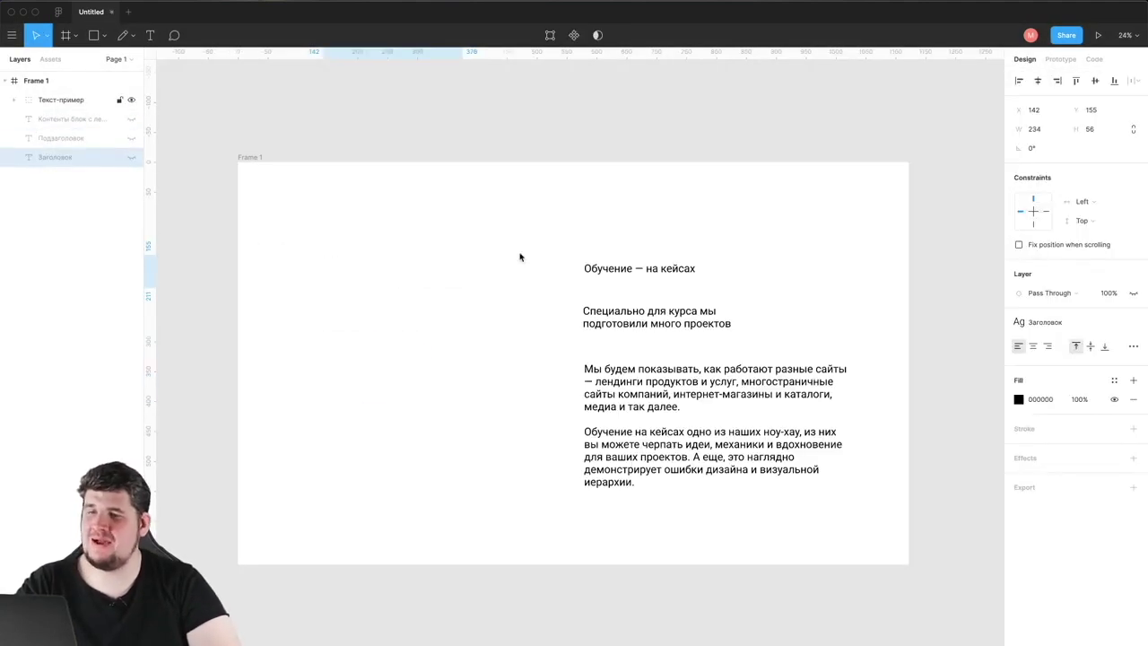
click(619, 332)
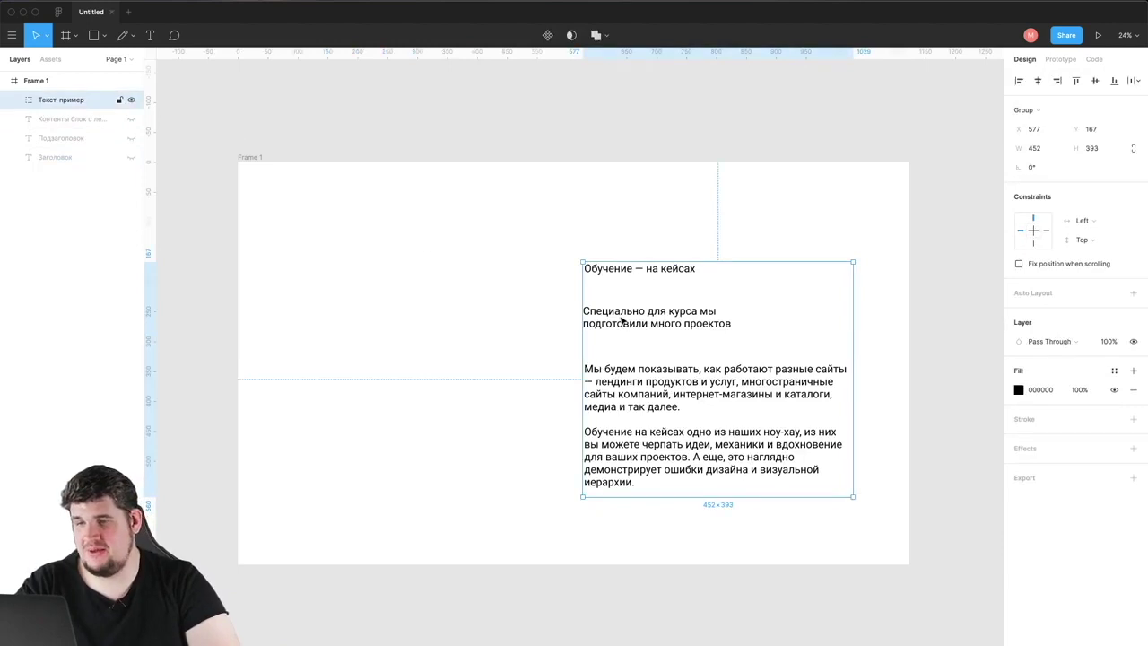
Step: Give the Обучение — на кейсах heading Заголовок and Специально для курса Подзаголовок
click(80, 138)
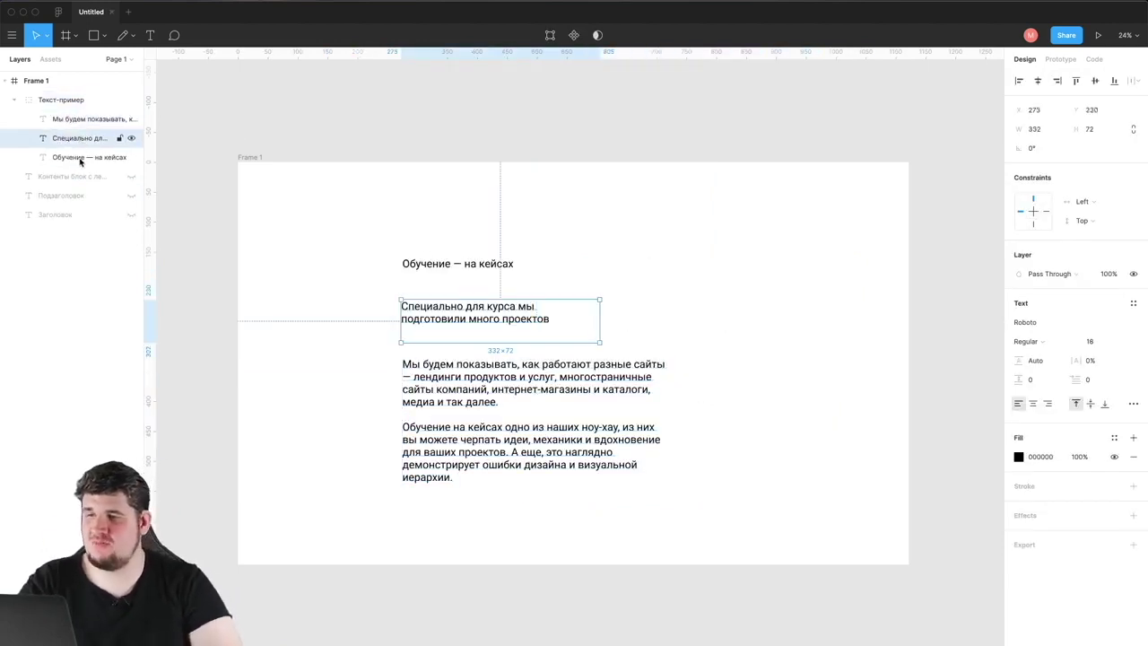
click(80, 159)
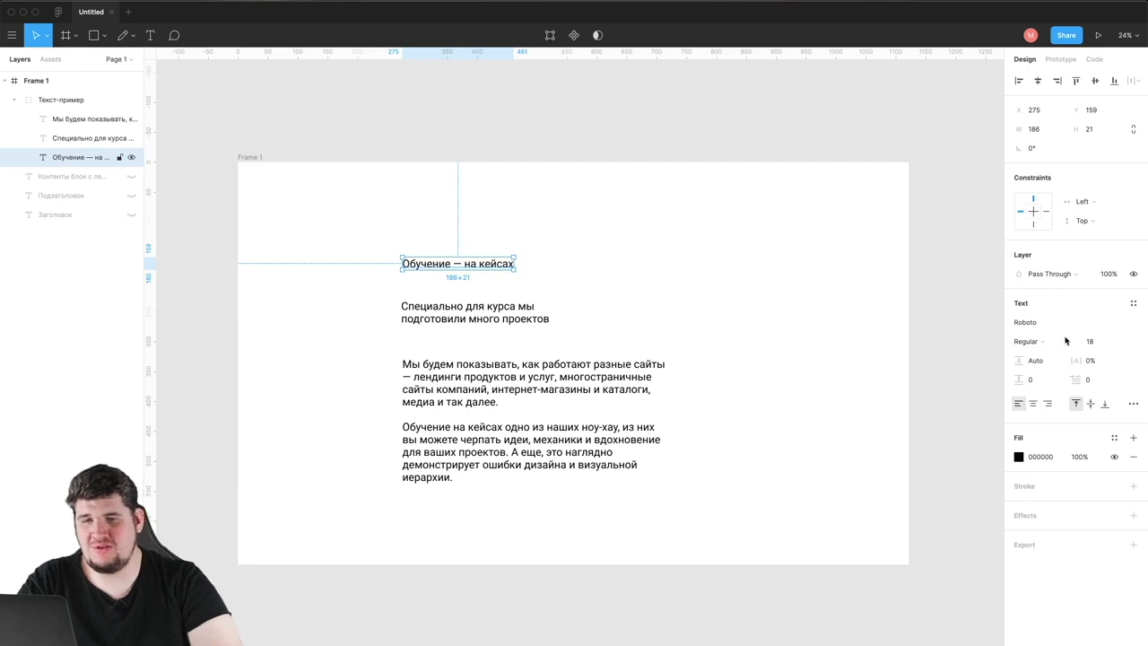
click(1132, 305)
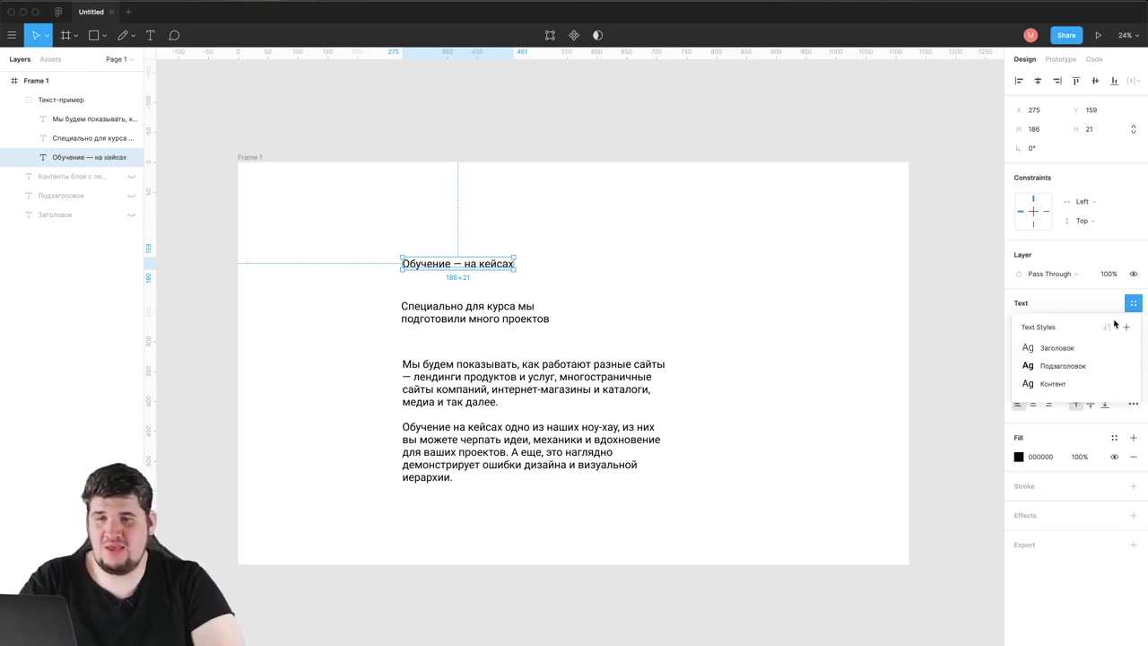
click(1058, 348)
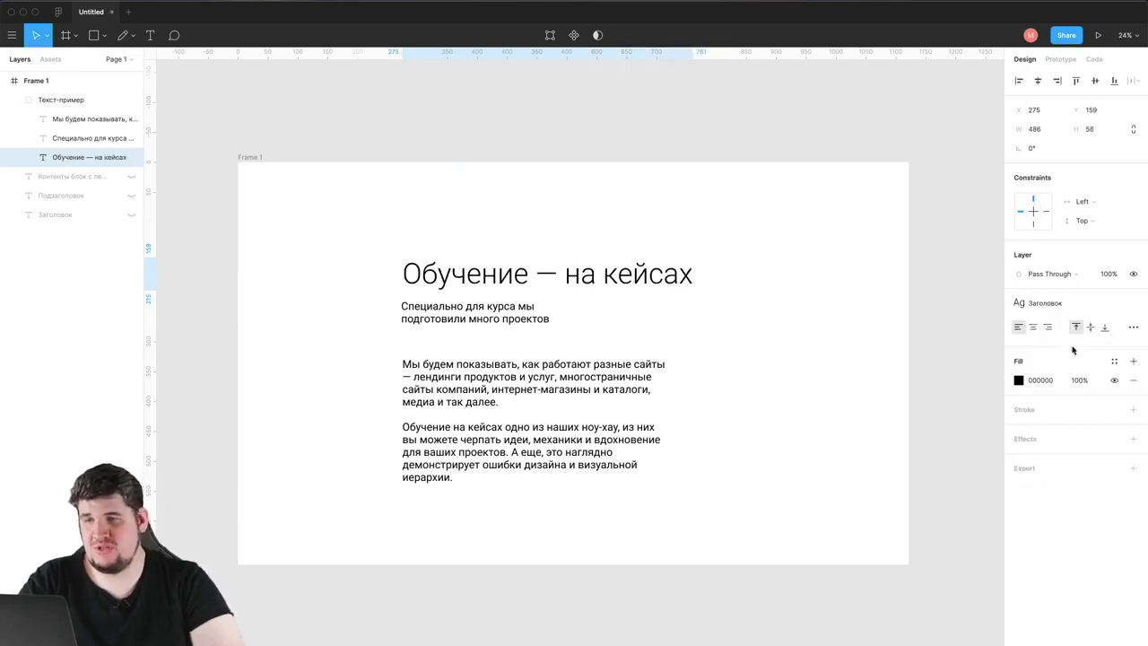
click(472, 323)
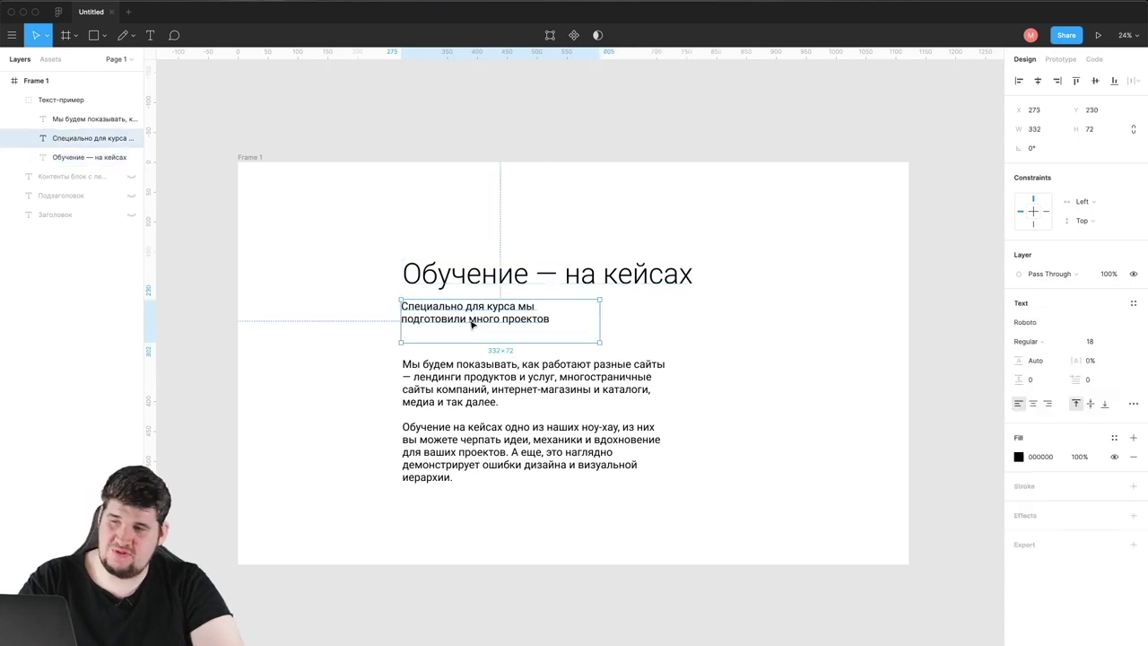
click(1133, 303)
click(1056, 363)
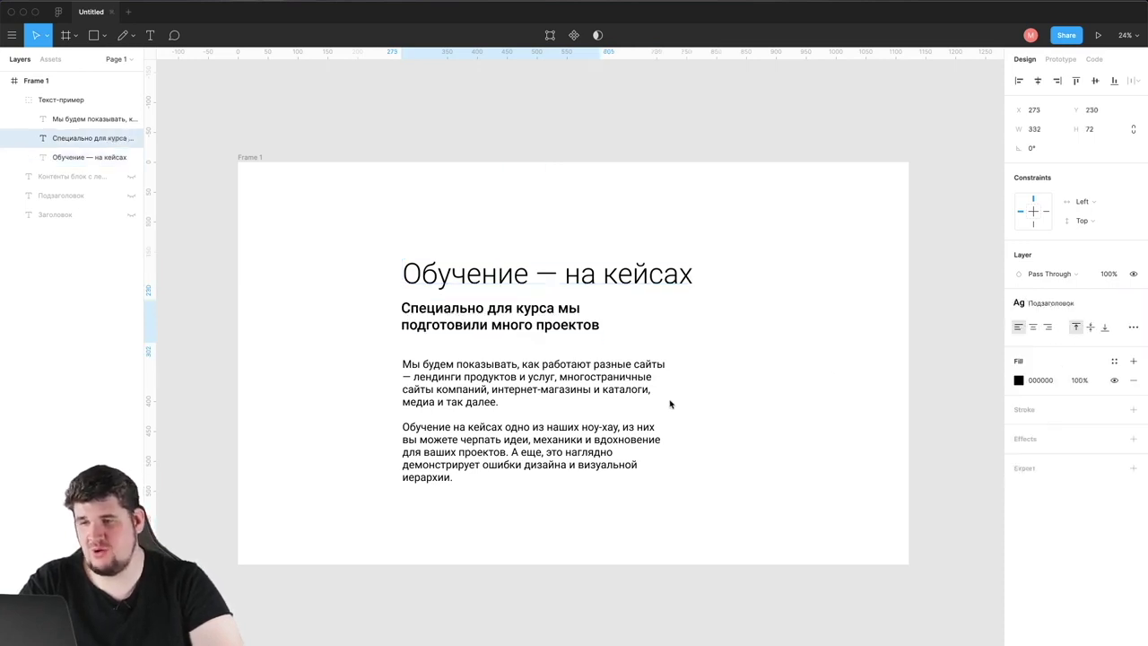
Step: Apply the Контент text style to the body paragraphs
click(540, 395)
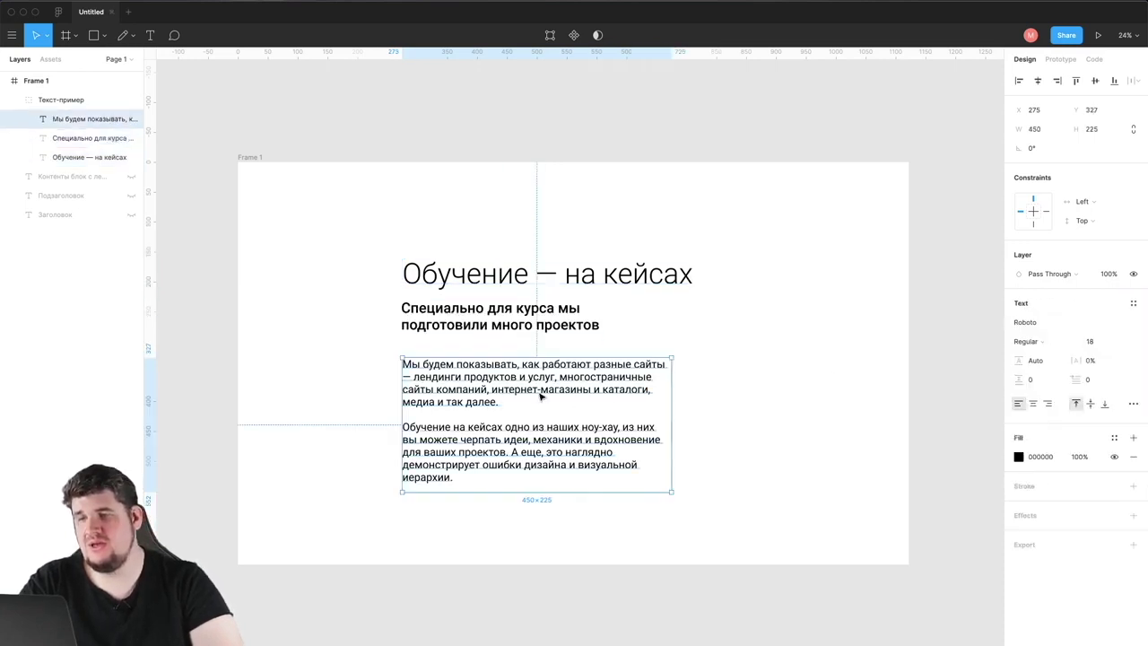
click(1133, 305)
click(1049, 387)
click(519, 237)
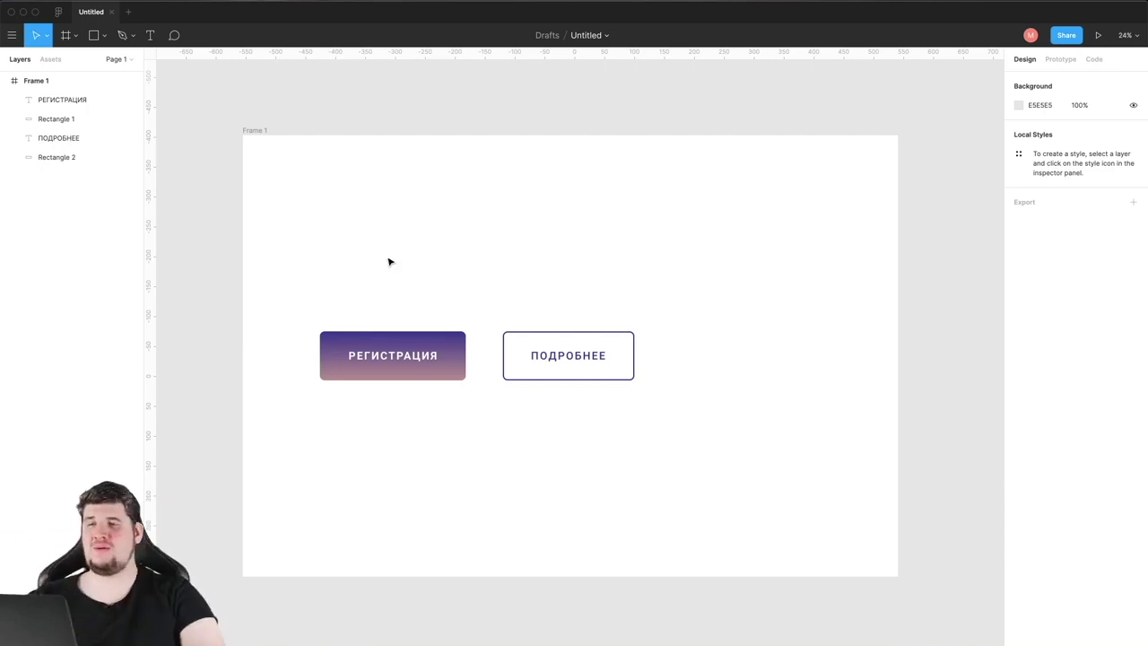
Step: Make the purple РЕГИСТРАЦИЯ button a component named Цветная кнопка
drag(388, 262, 399, 422)
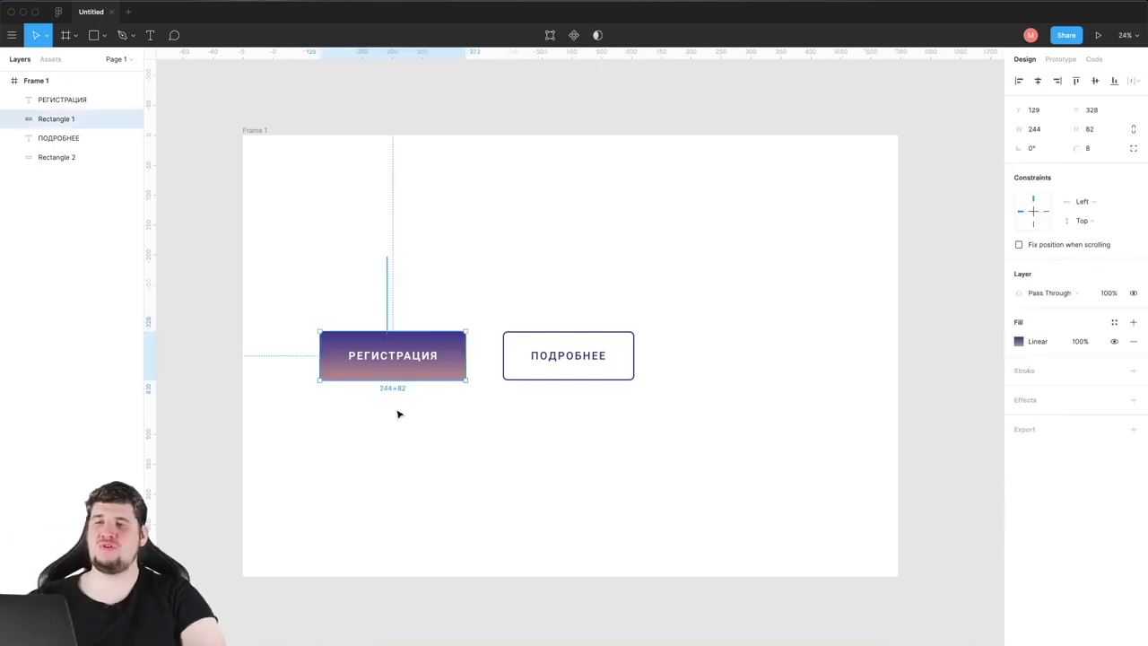
right_click(382, 359)
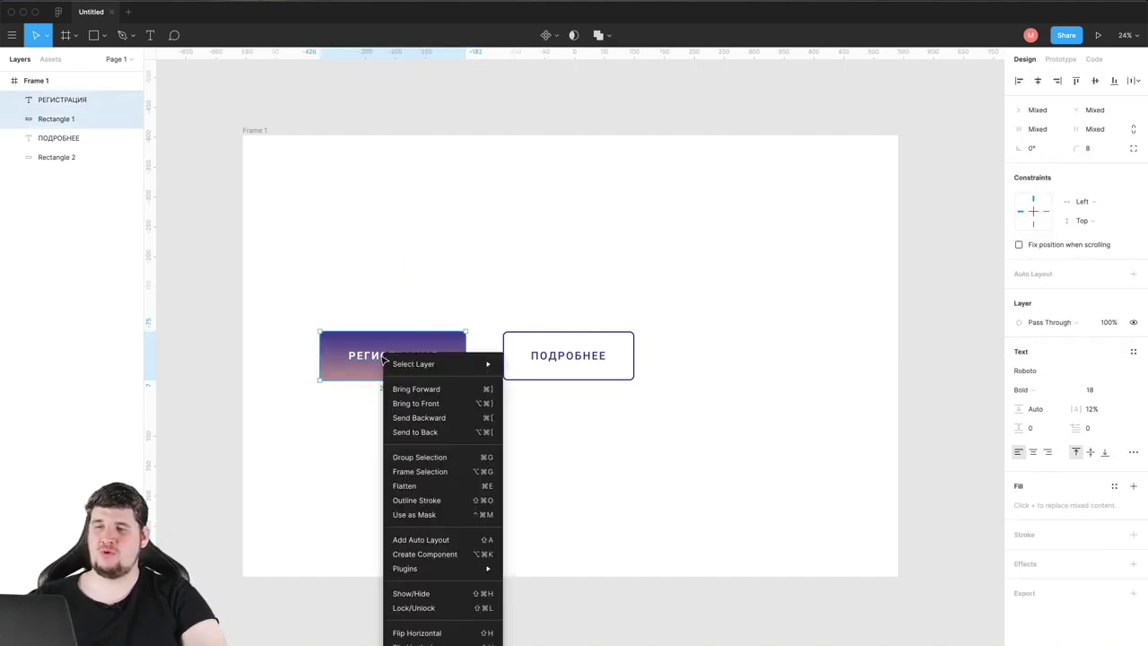
click(395, 553)
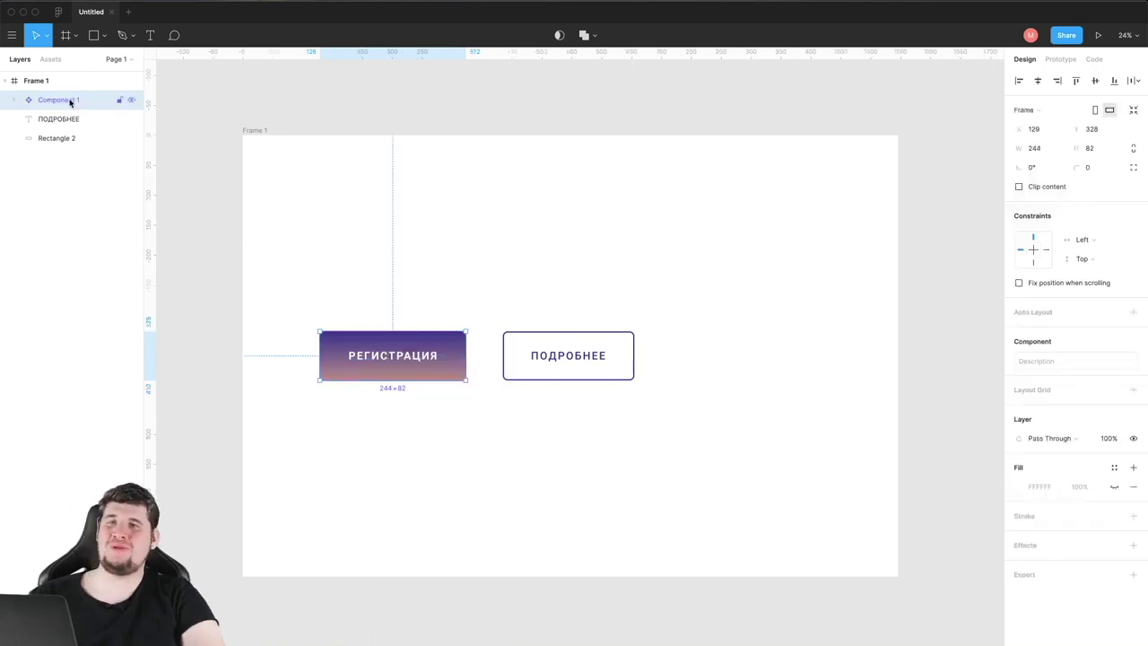
double_click(70, 100)
text(Цветн)
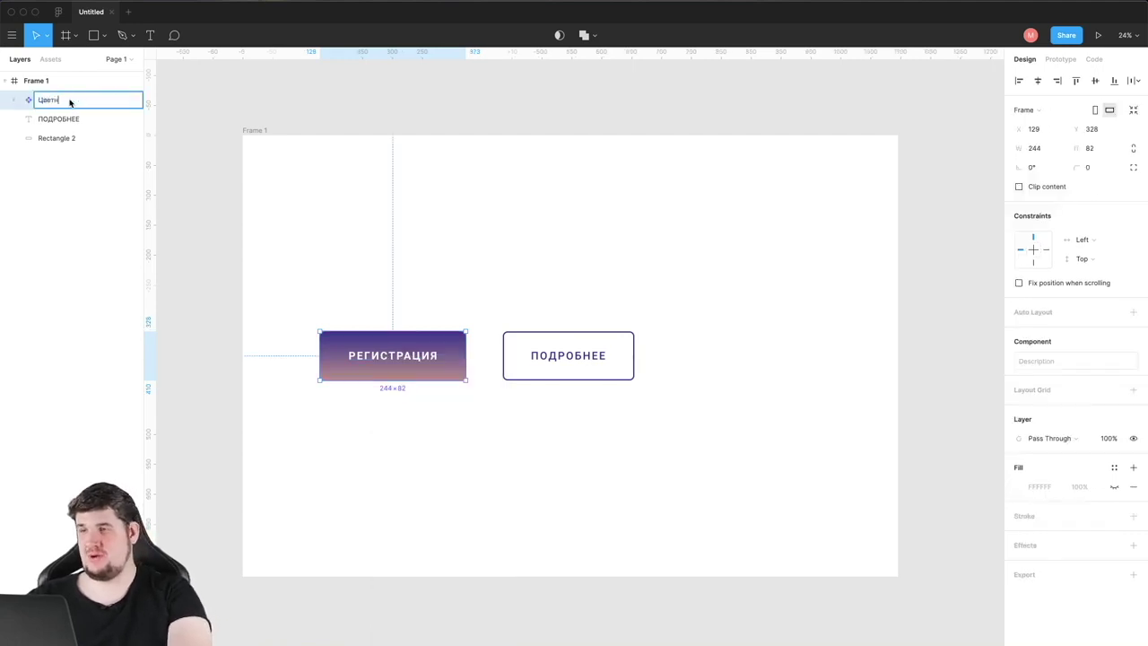
text(ая кнопка)
click(545, 272)
Step: Make the outlined ПОДРОБНЕЕ button a component named Кнопка с обводкой
drag(545, 272, 568, 488)
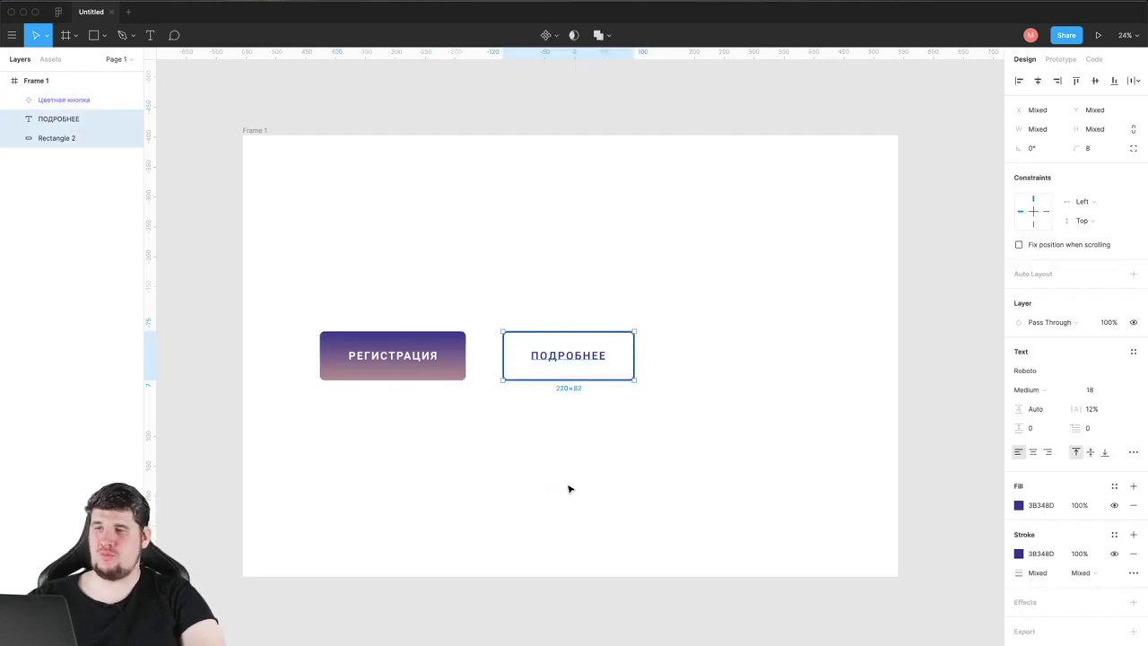
right_click(557, 366)
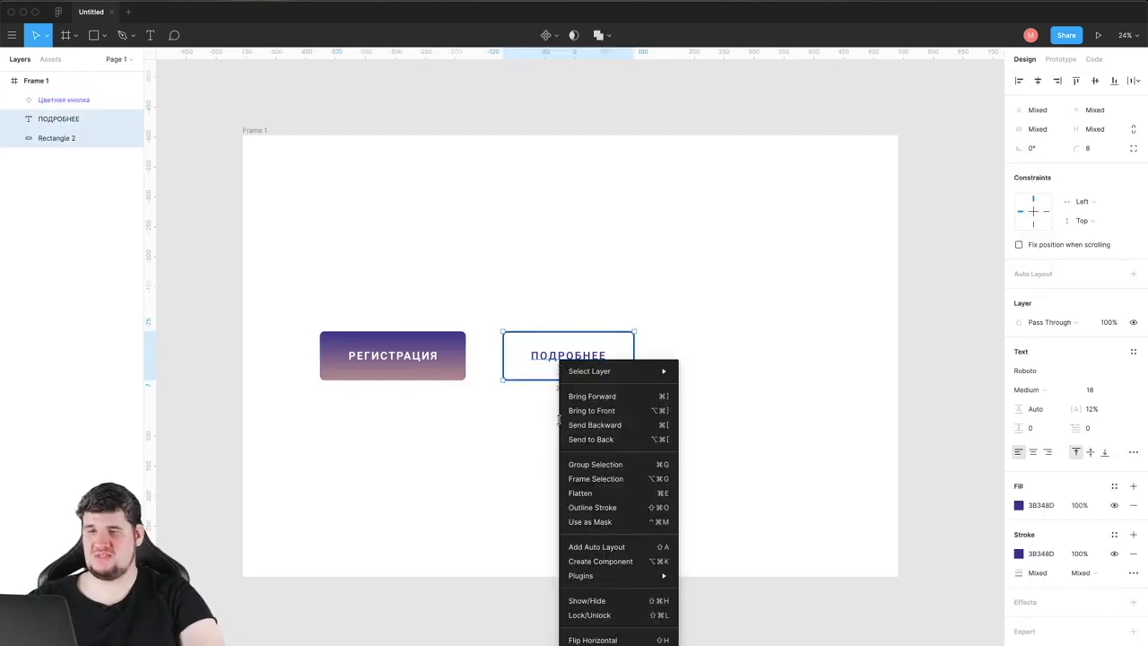
click(571, 562)
double_click(63, 119)
text(Кнопка с об)
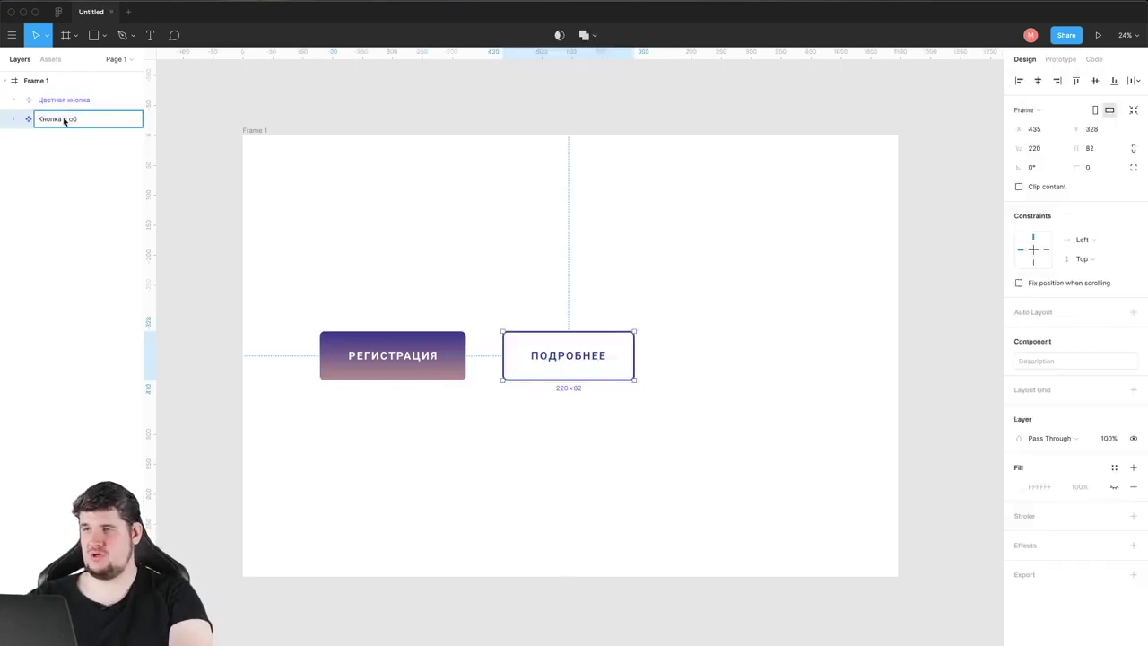
text(водкой)
key(Return)
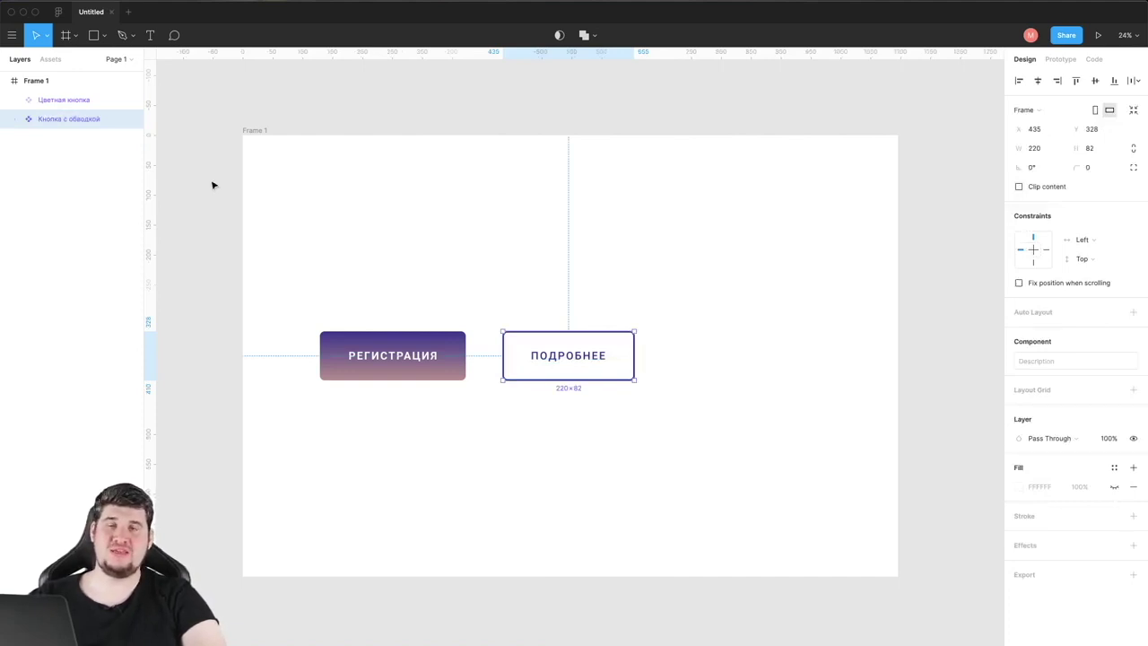
click(54, 59)
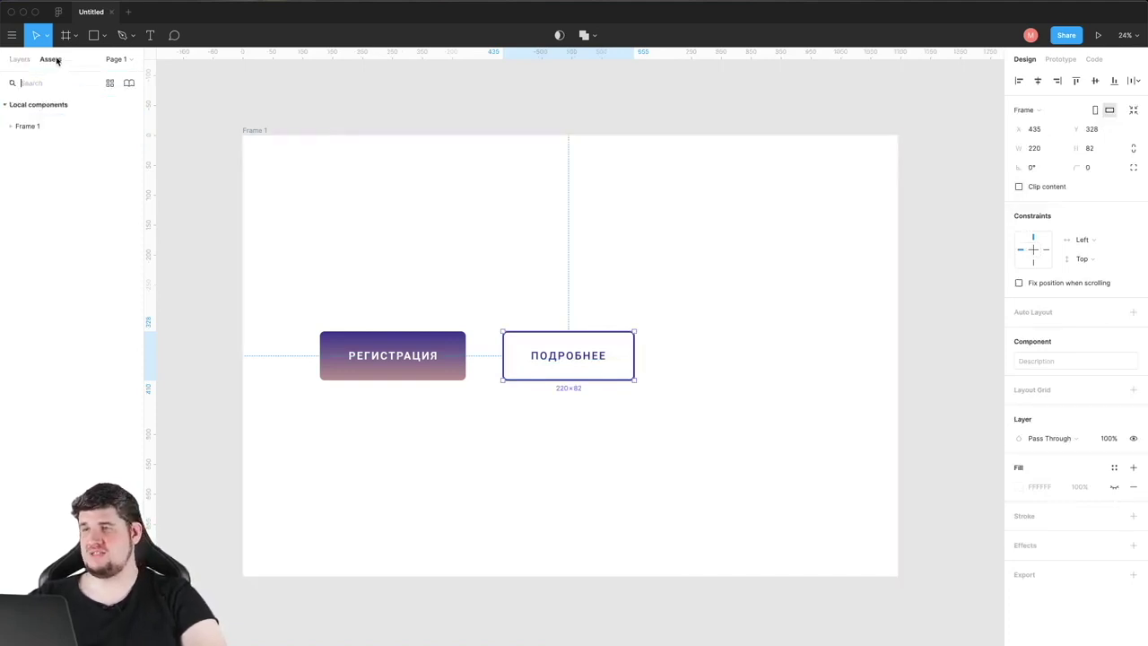
Step: Place a Цветная кнопка instance above the buttons and relabel it ПОДРОБНОСТИ
click(10, 126)
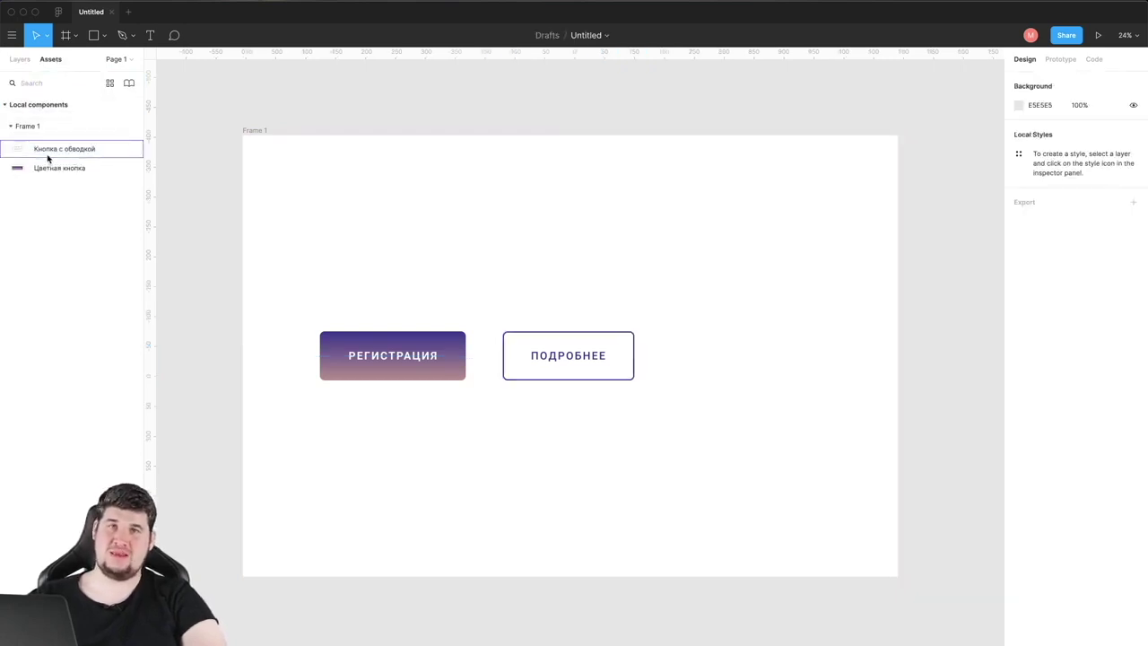
drag(67, 170, 402, 252)
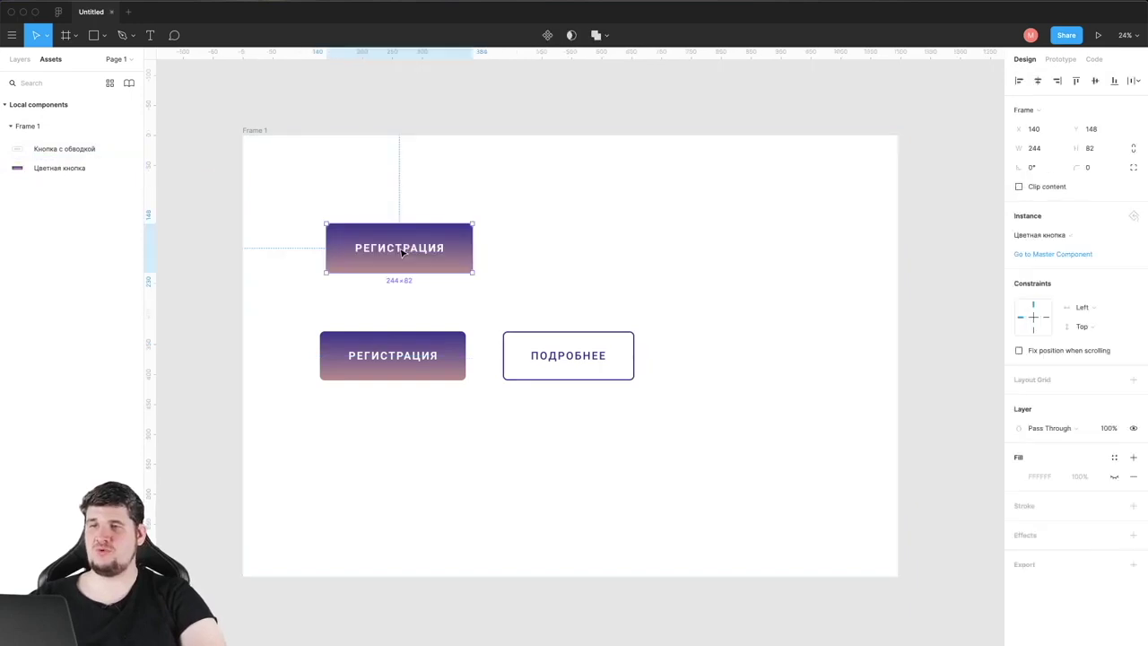
double_click(401, 252)
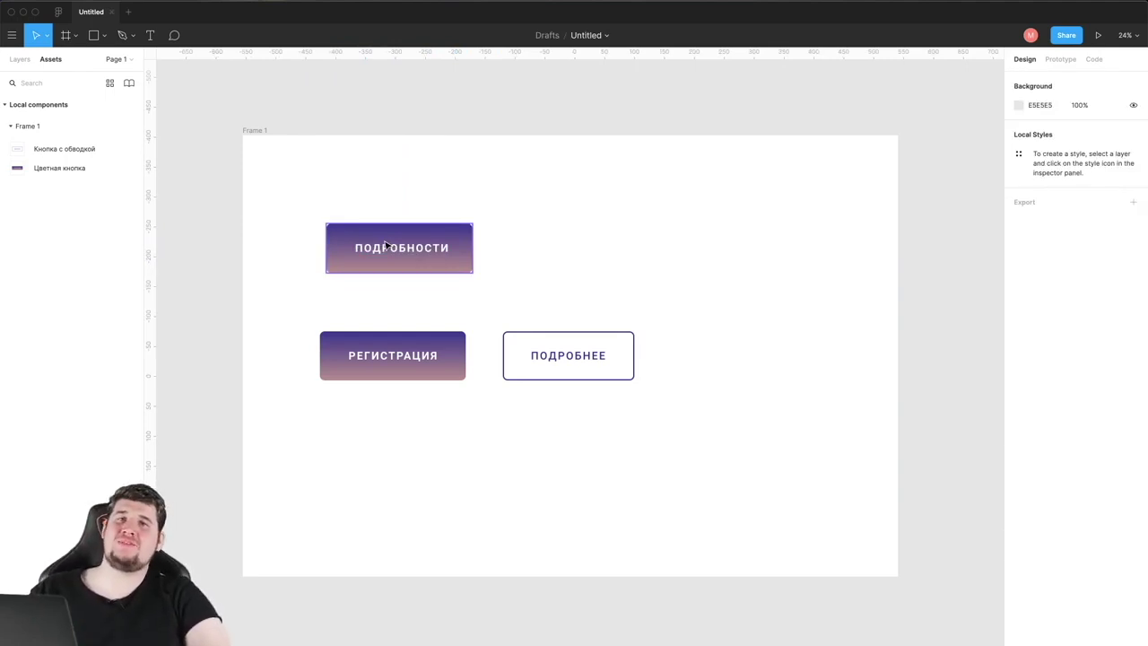
Step: Change the master button's linear gradient end stop to green
click(329, 352)
double_click(329, 352)
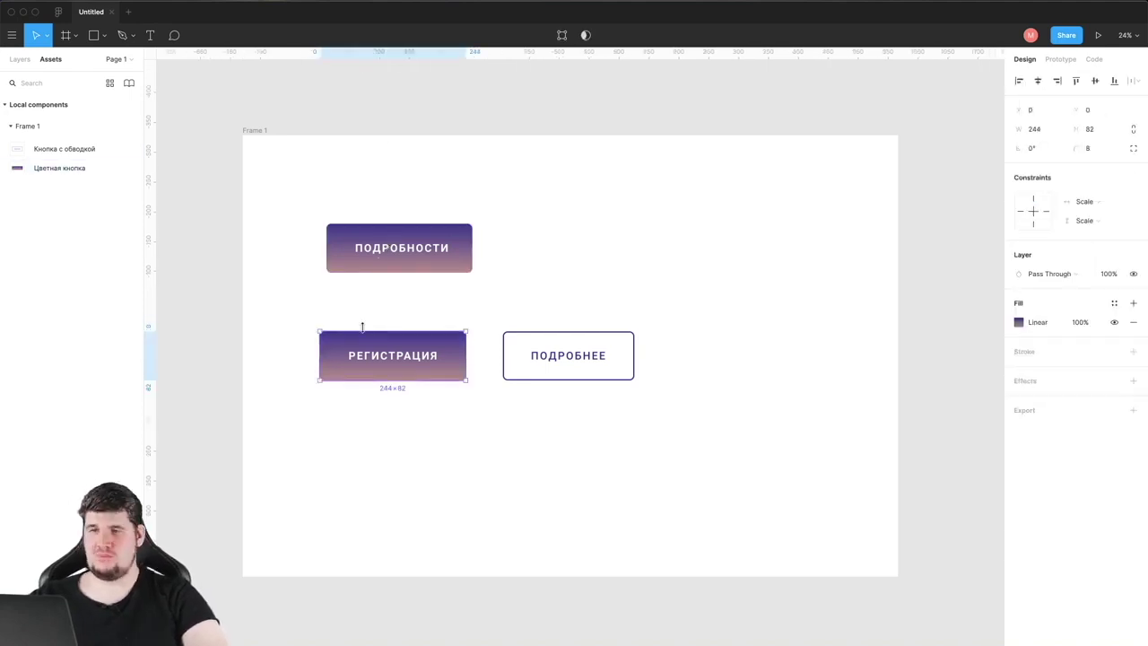
click(1017, 323)
click(990, 351)
drag(901, 538, 929, 539)
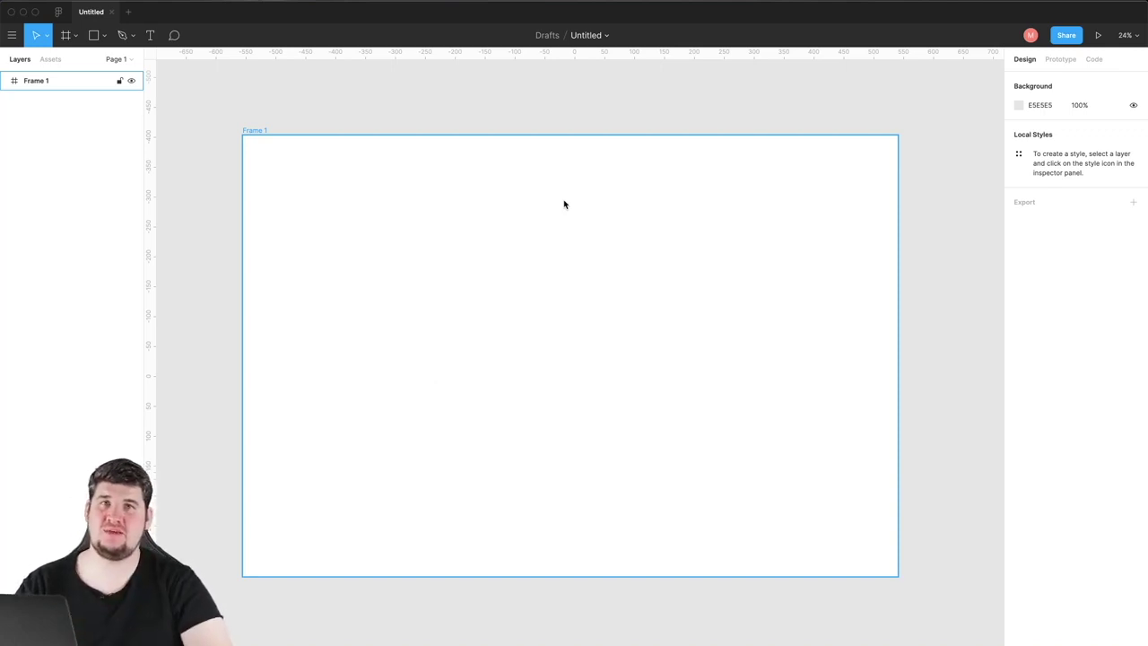
Step: Add an Акустика text and wrap it in an auto layout frame
key(t)
click(363, 363)
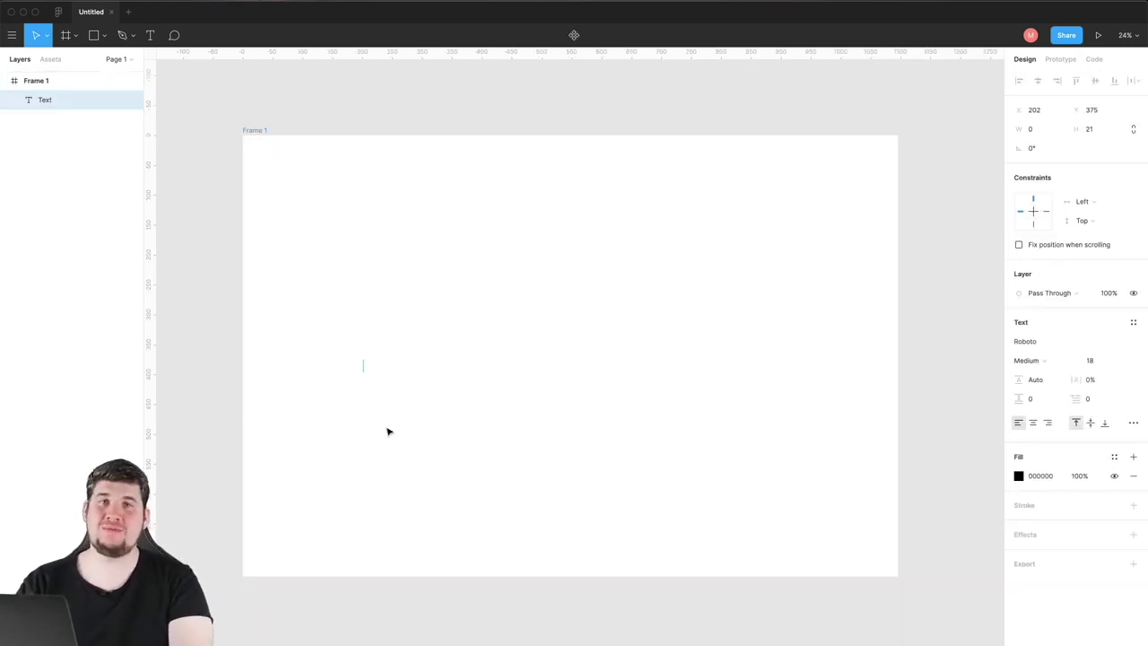
text(Акуст)
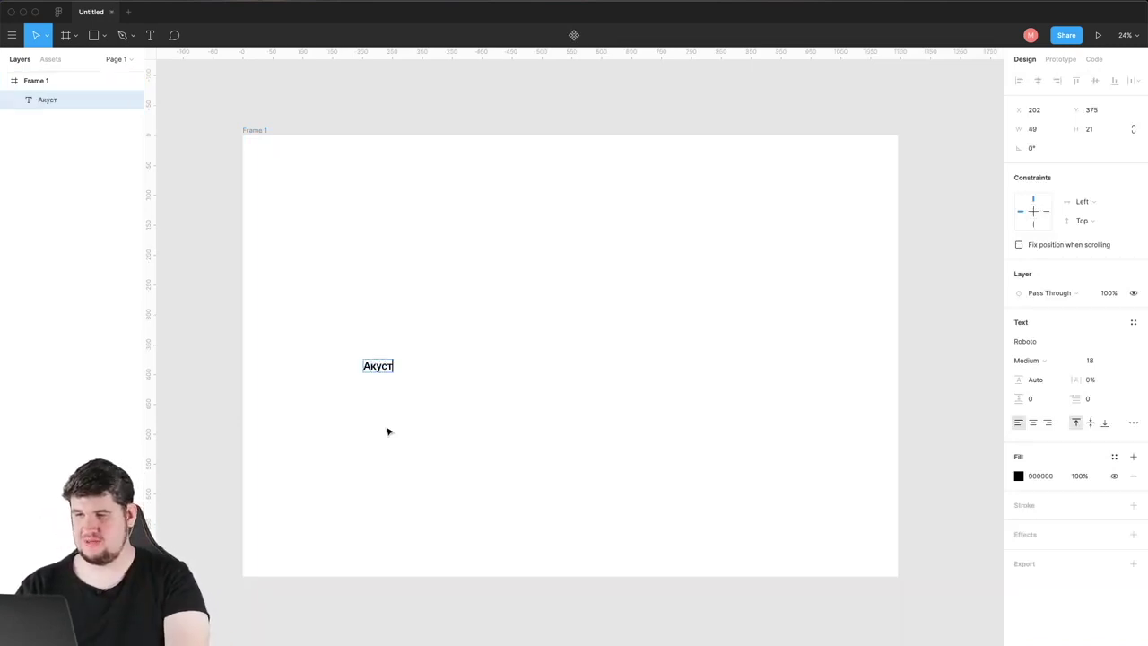
text(ика)
key(Escape)
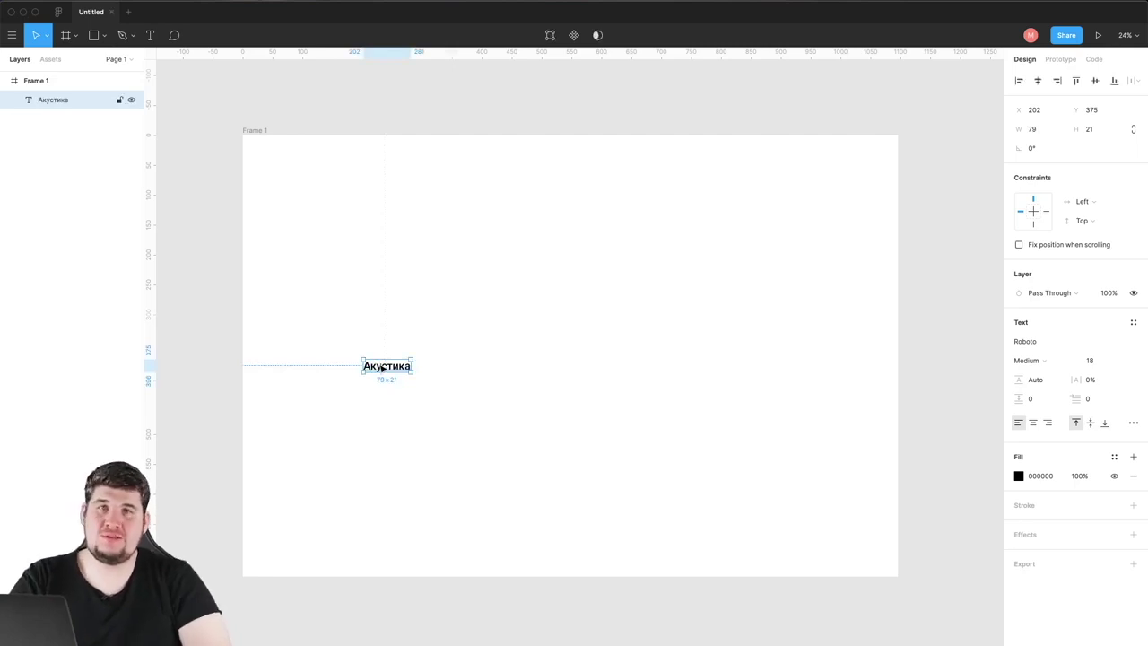
right_click(382, 368)
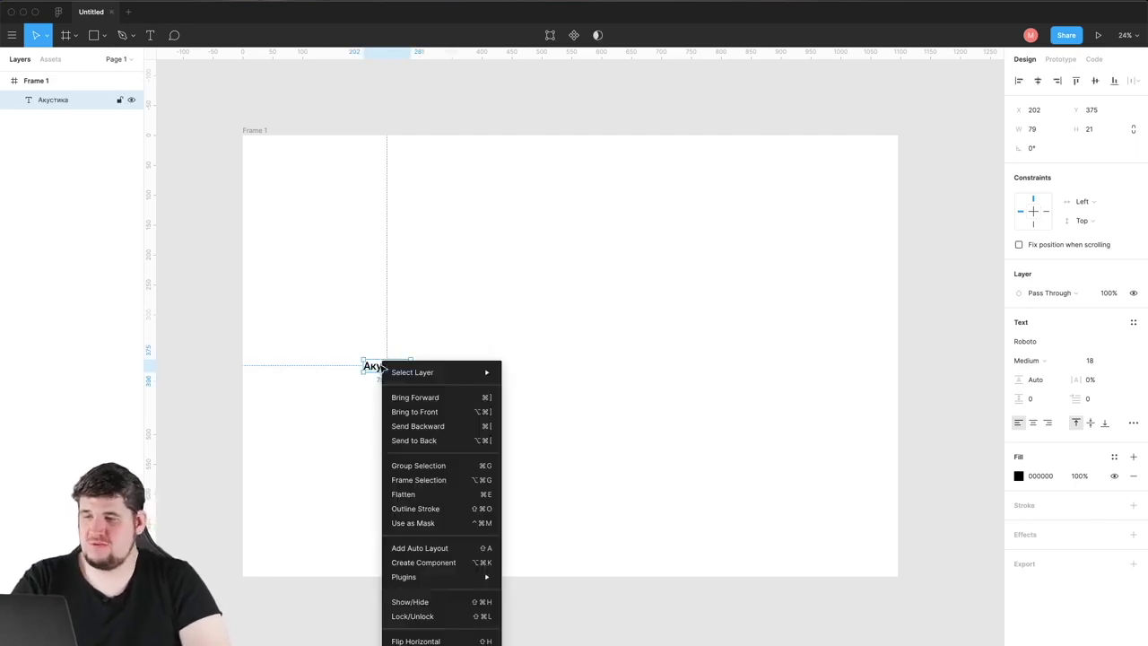
click(406, 549)
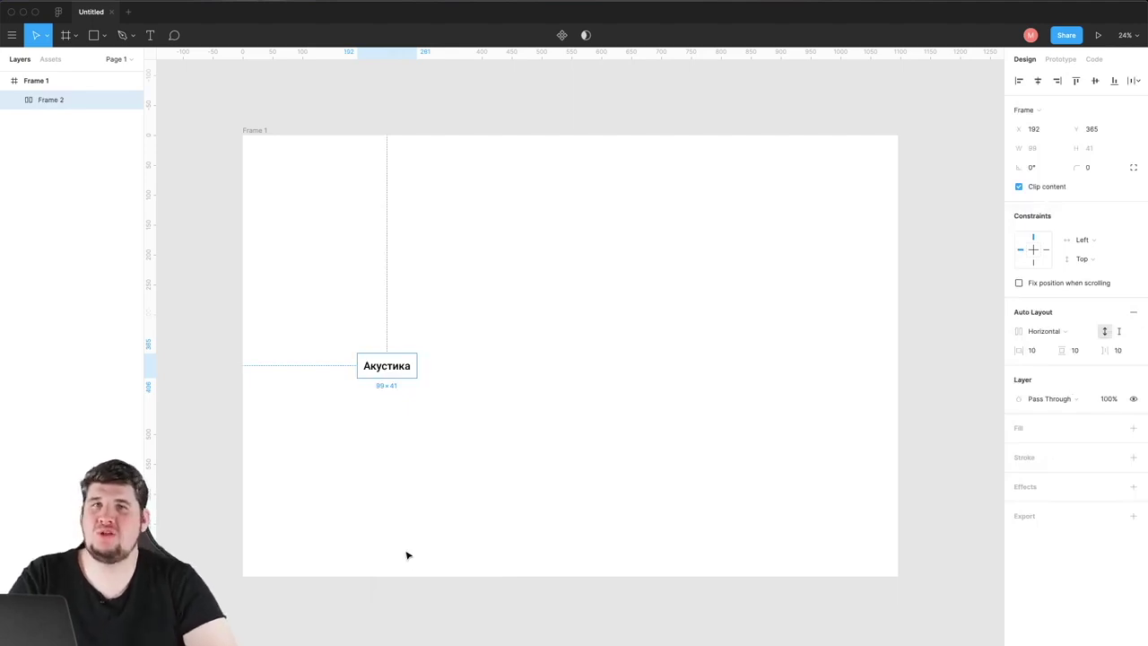
Step: Give the Акустика button a grey outline, radius 6 and 15 px padding, then duplicate it
click(1024, 457)
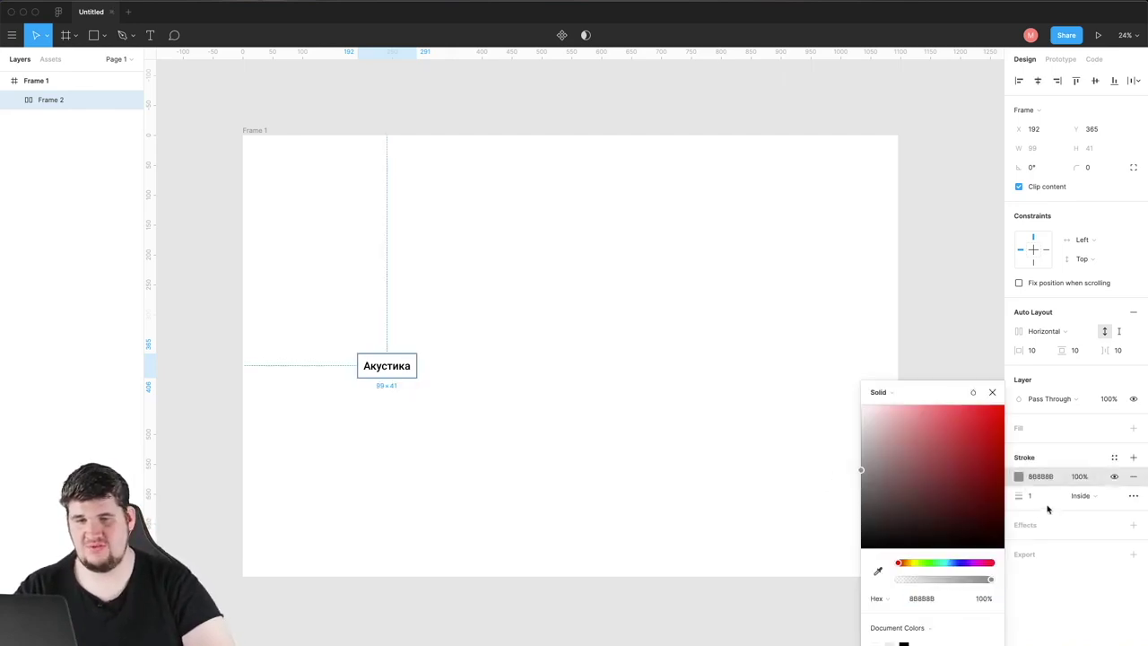
click(1094, 167)
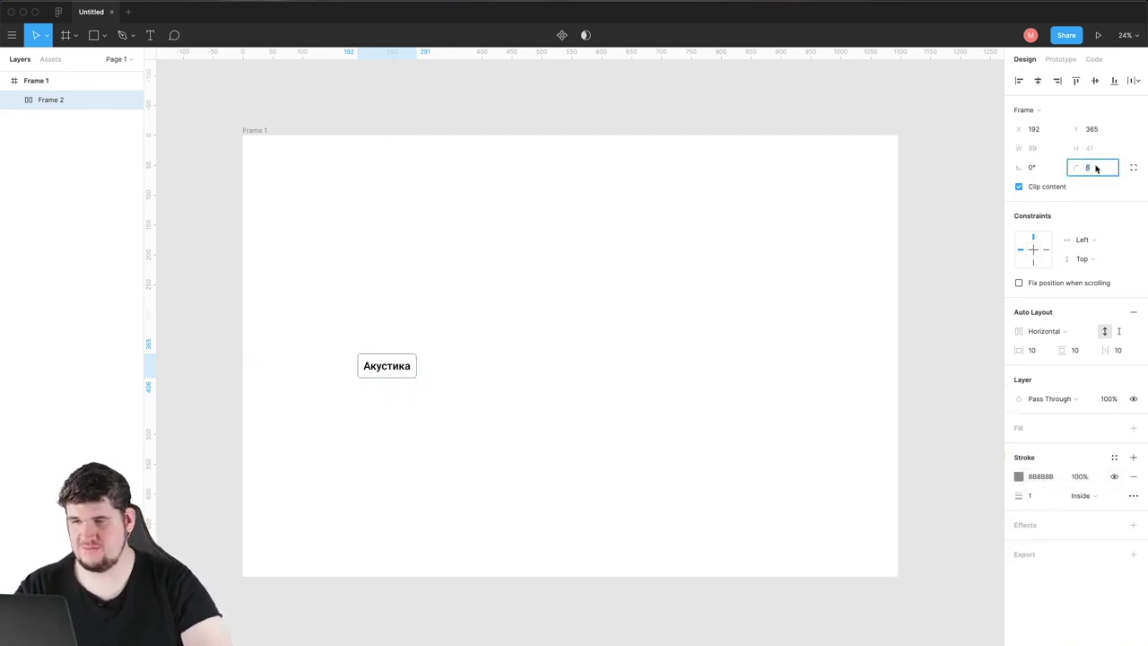
click(1037, 353)
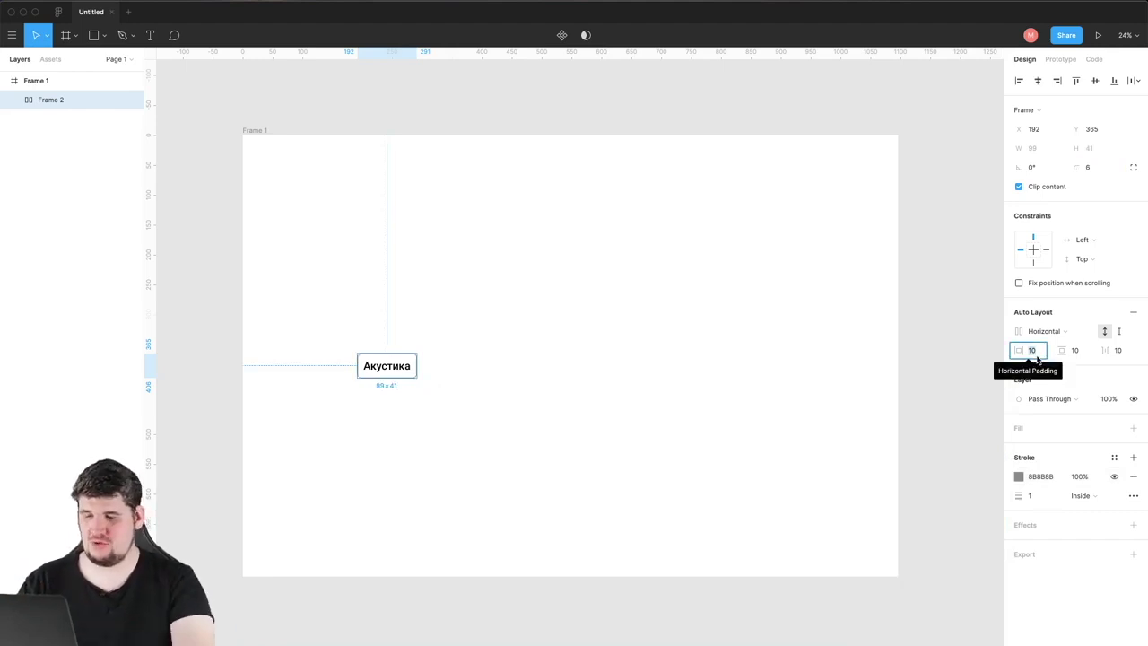
text(15)
click(1072, 350)
text(15)
key(Return)
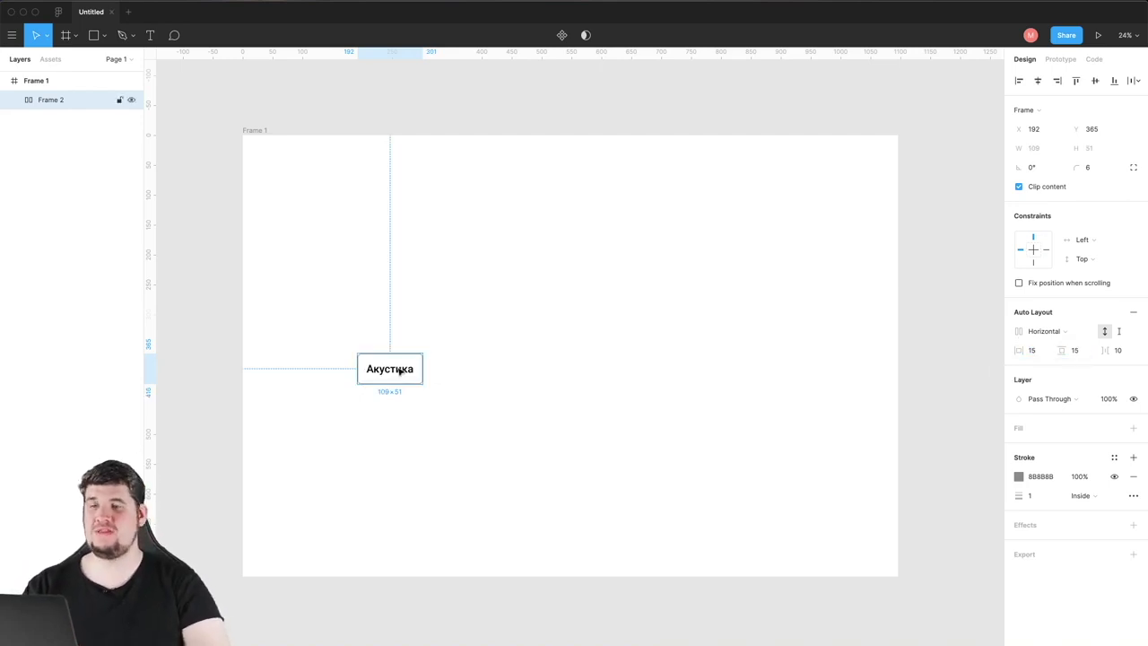
drag(400, 370, 395, 411)
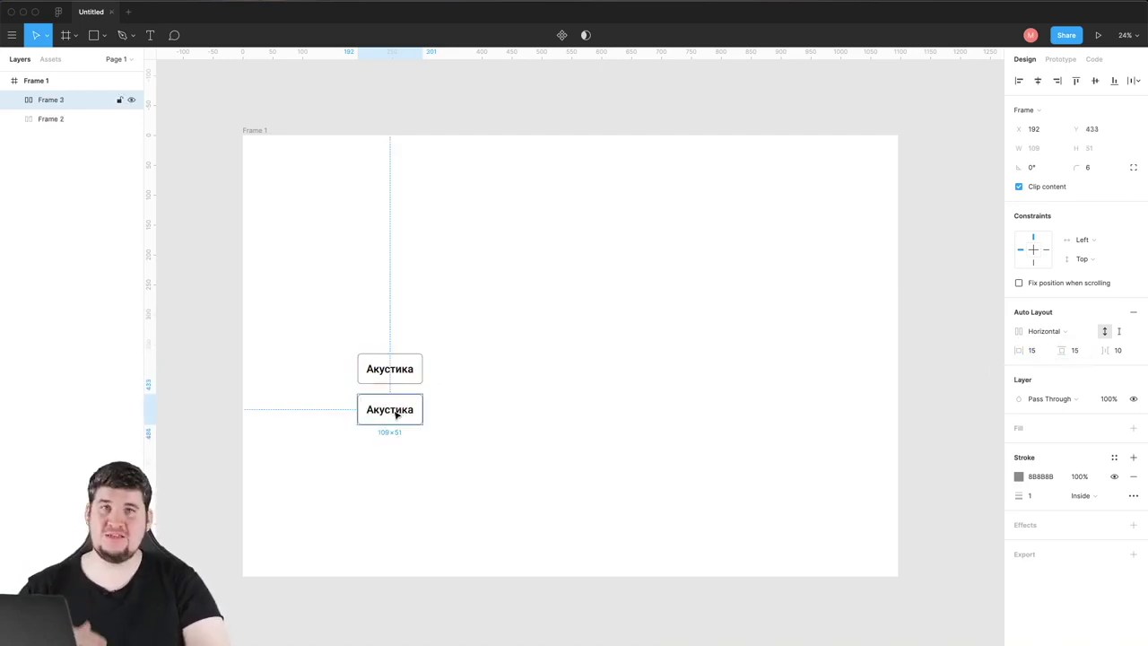
Step: Relabel the copy Домашние кинотеатры and add a third button below labelled Телевизоры
double_click(395, 412)
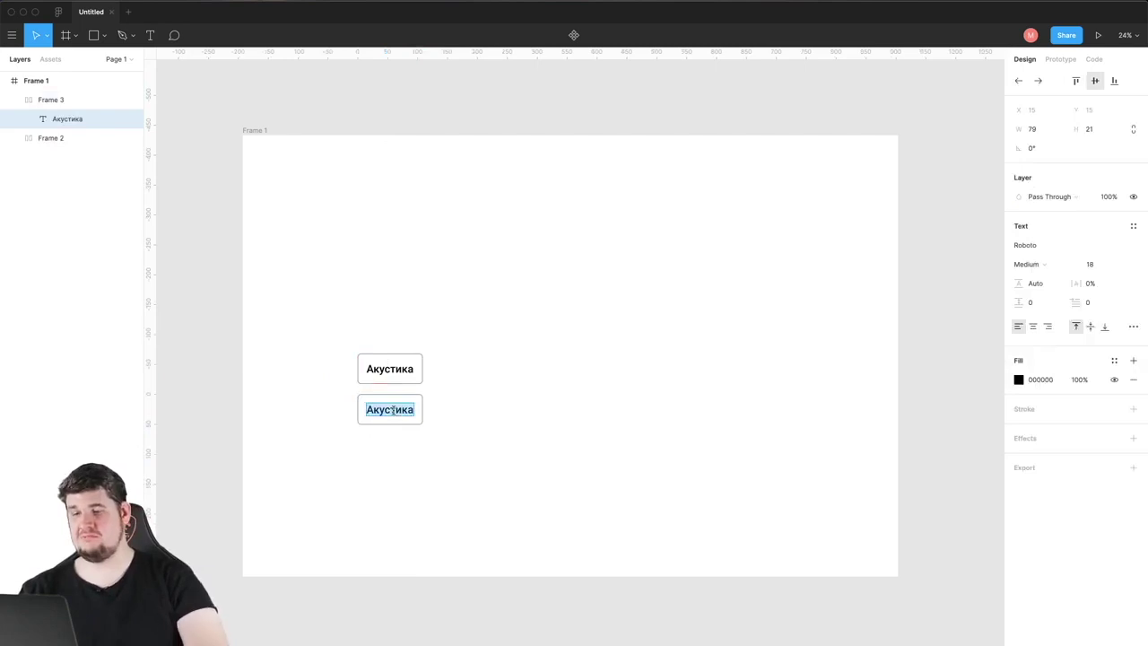
text(Домашние кинотеатры)
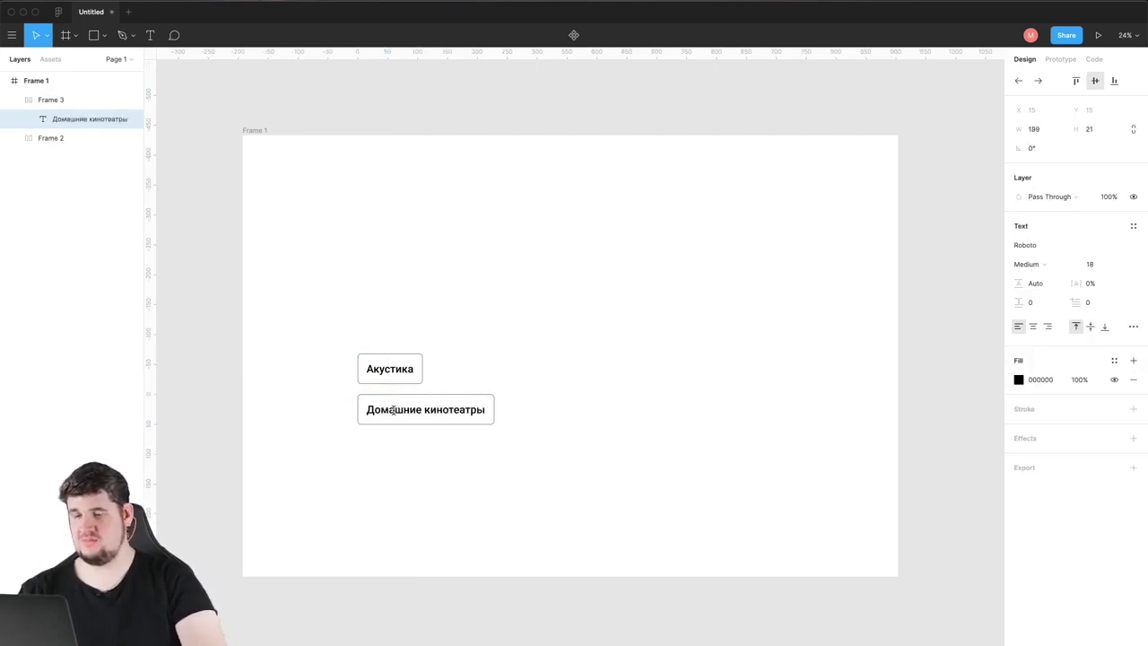
key(Escape)
key(Escape)
alt+drag(392, 409, 390, 450)
double_click(388, 450)
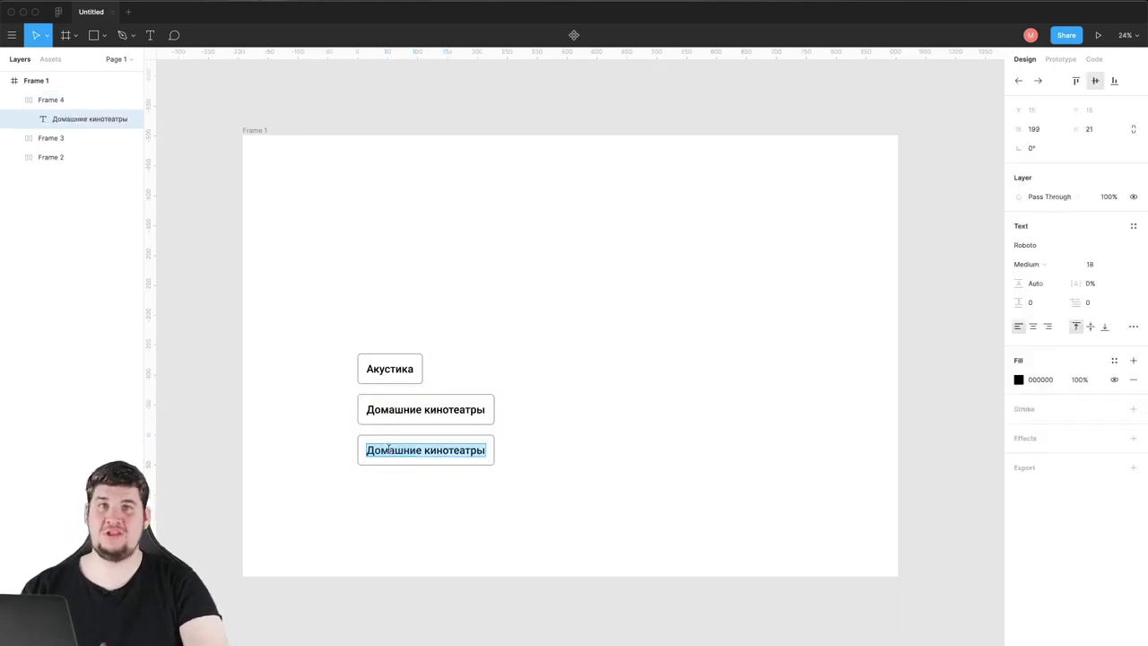
text(Телевизоры)
click(434, 529)
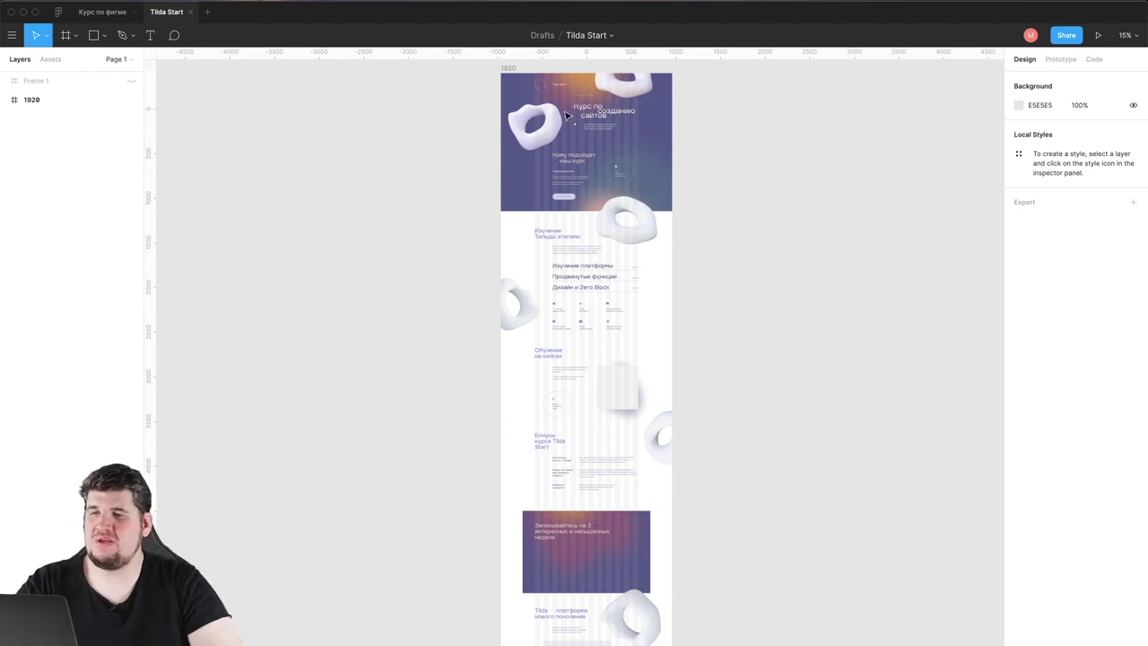
click(611, 36)
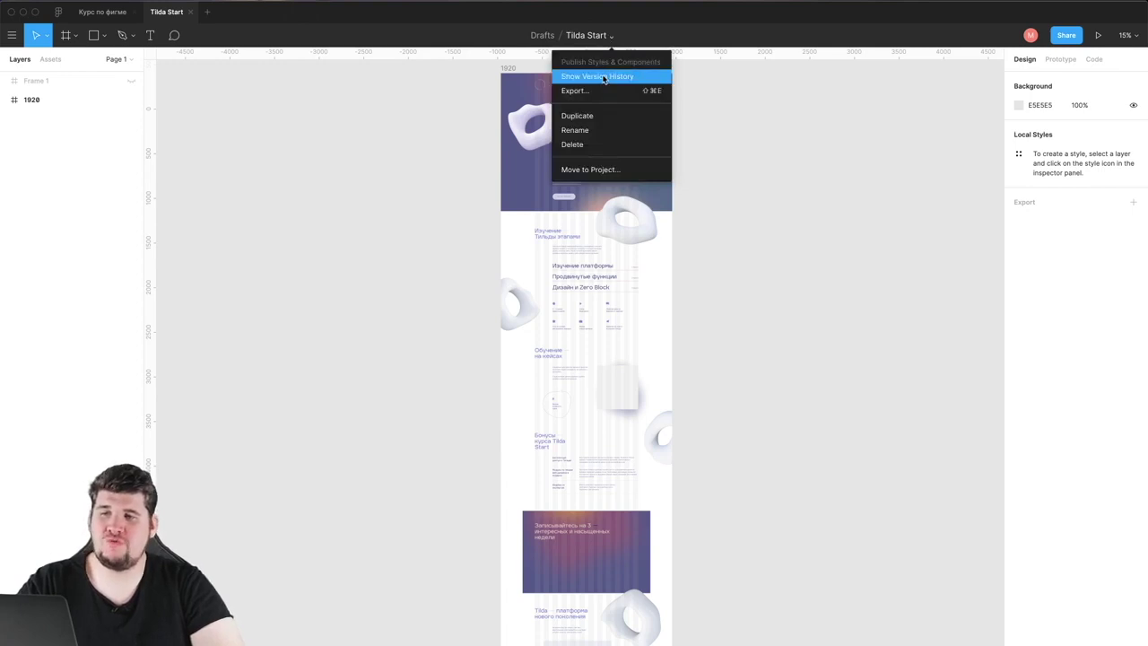
click(600, 76)
scroll(1073, 243, down, 5)
scroll(1073, 243, down, 5)
scroll(1073, 243, down, 5)
scroll(1072, 243, down, 1)
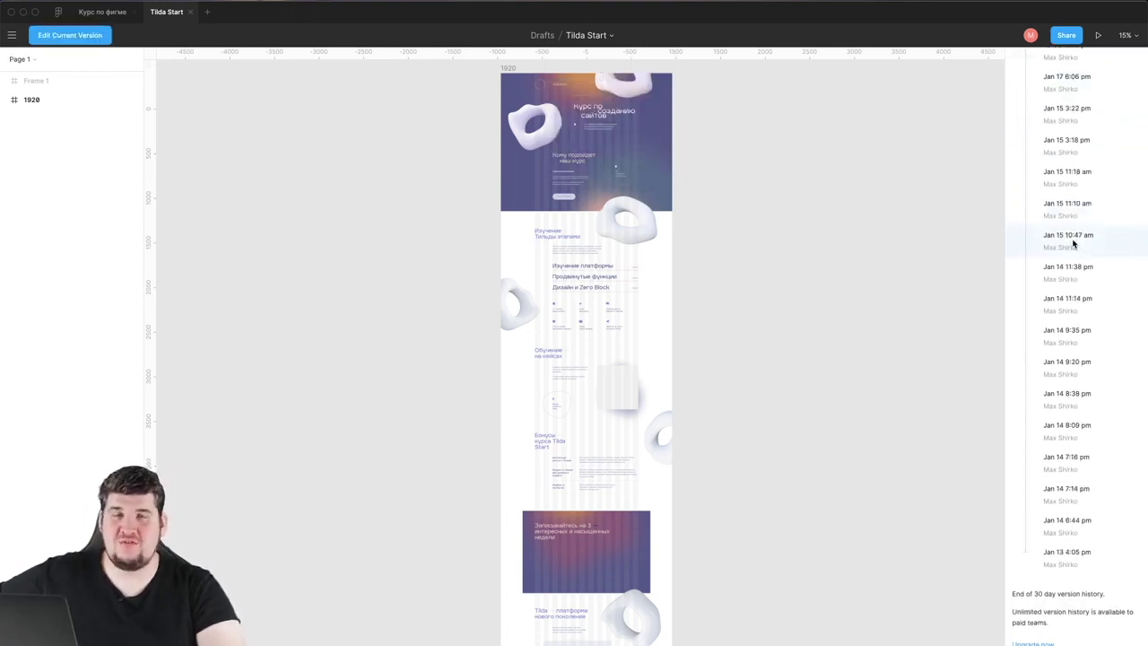
scroll(1072, 243, down, 2)
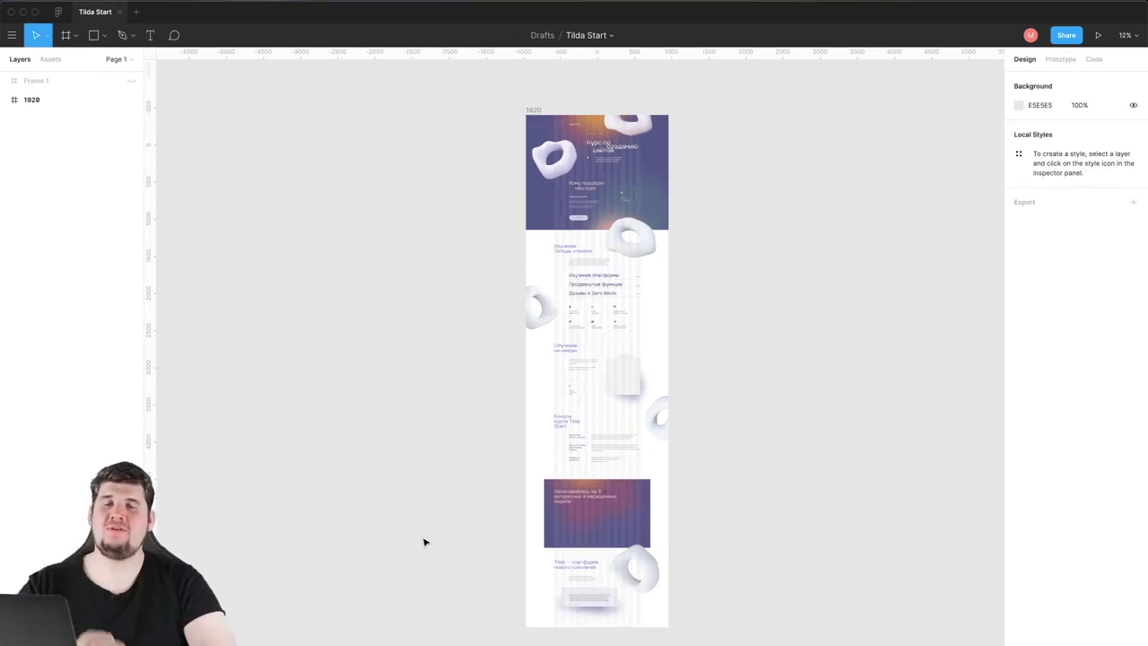
click(1064, 36)
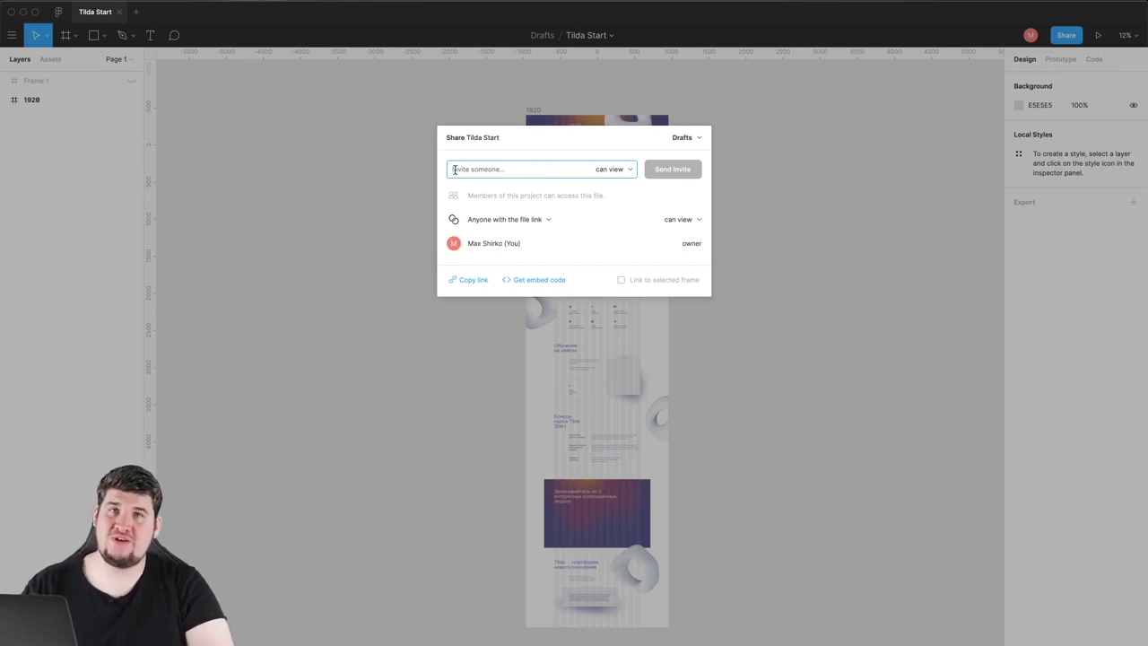
Step: Set invites to can edit and keep link access as anyone with the link, view only
click(615, 176)
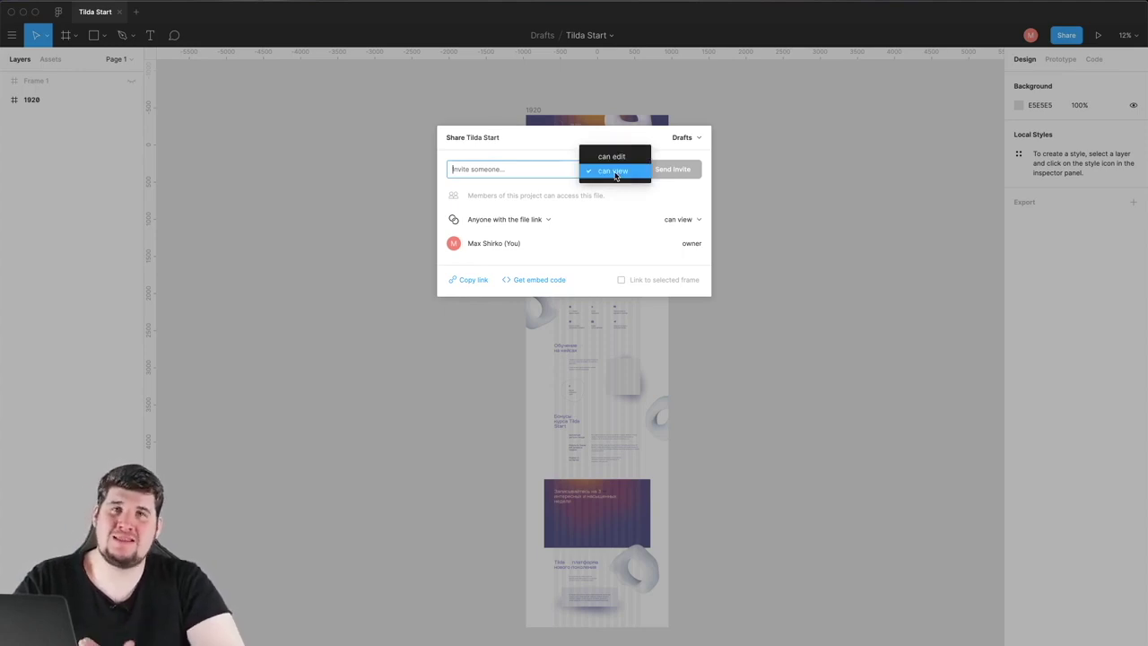
click(612, 157)
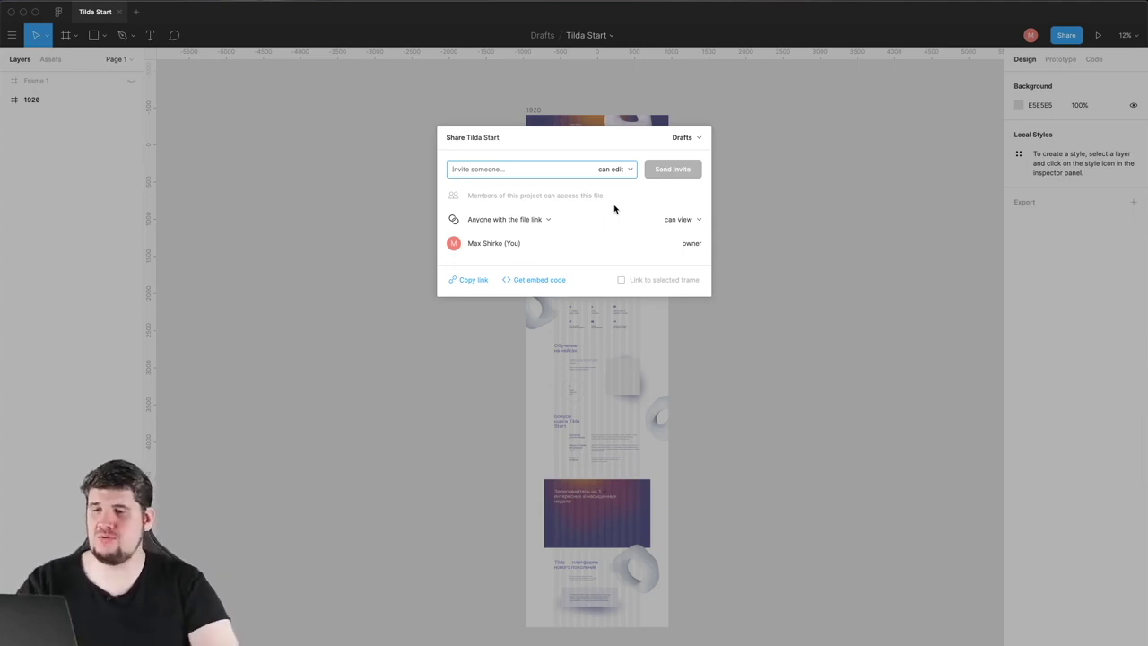
click(492, 216)
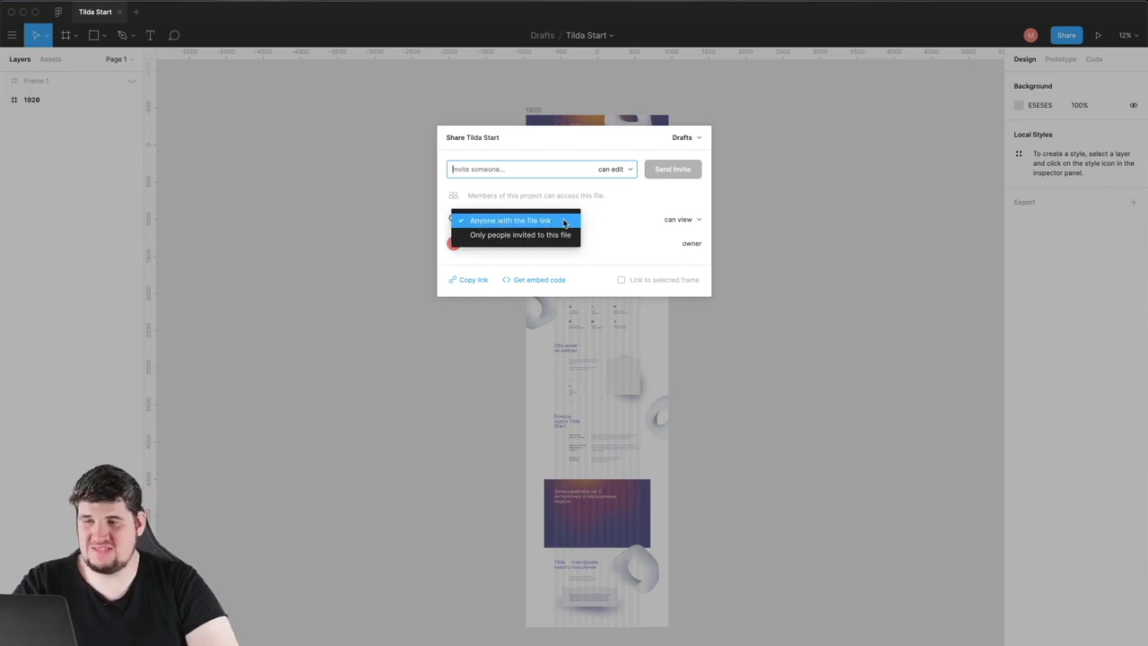
click(602, 221)
click(693, 222)
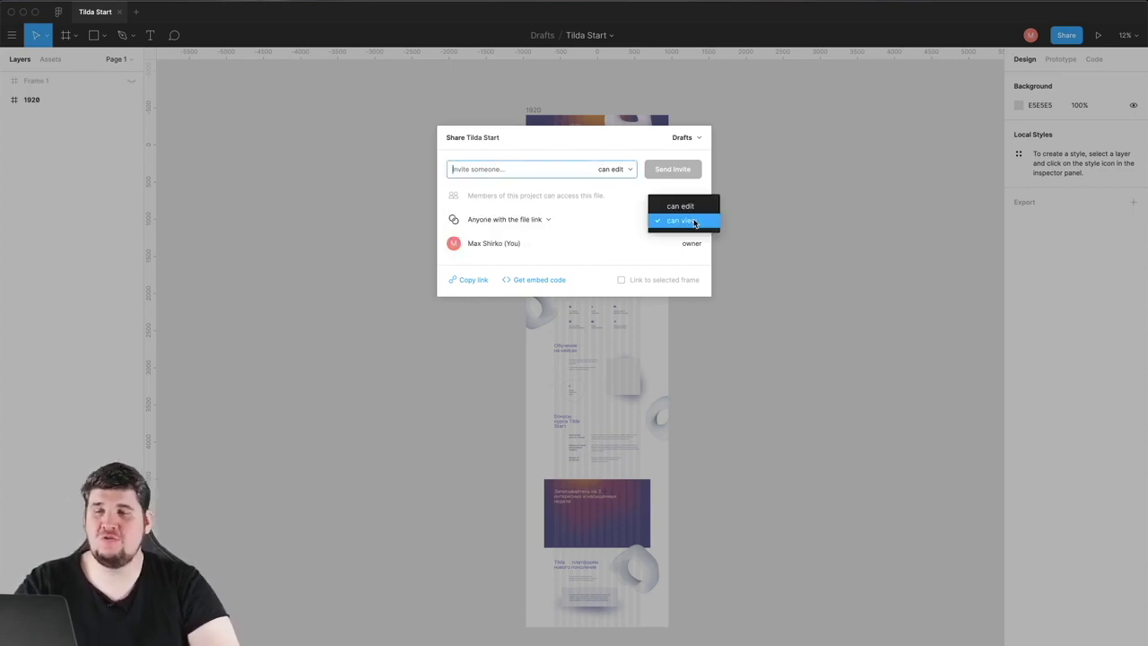
click(611, 215)
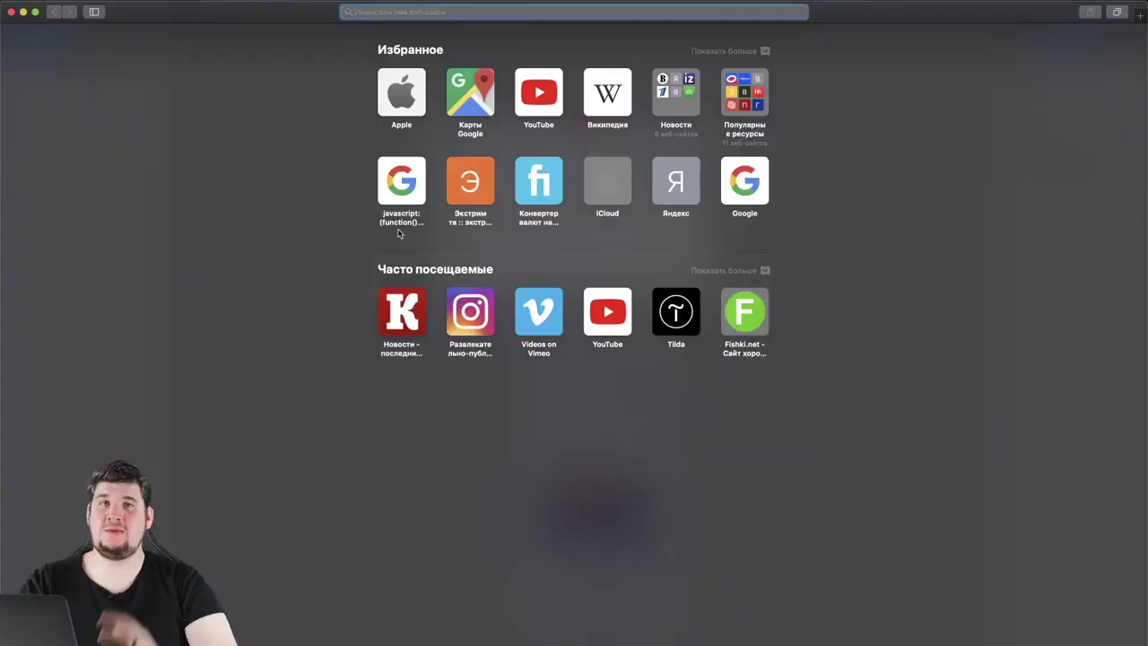
Step: Load the copied Tilda Start link in Safari and zoom around the shared design
key(super+v)
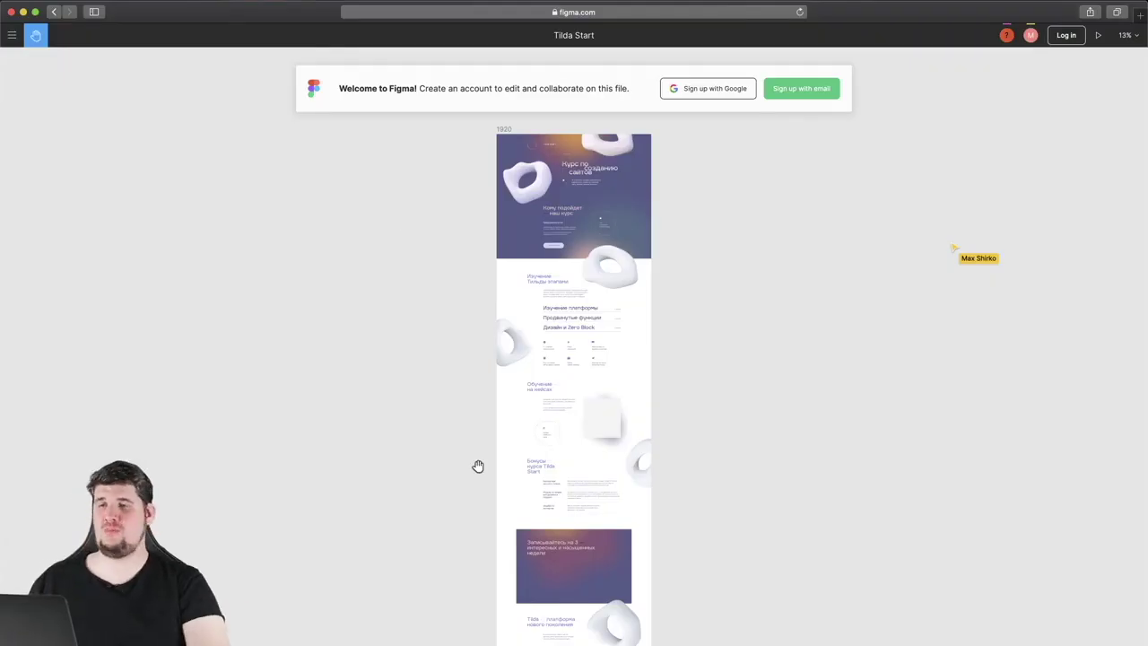
scroll(543, 332, up, 10)
scroll(543, 332, down, 3)
scroll(546, 333, down, 4)
scroll(546, 332, up, 5)
scroll(546, 333, up, 2)
scroll(546, 333, up, 1)
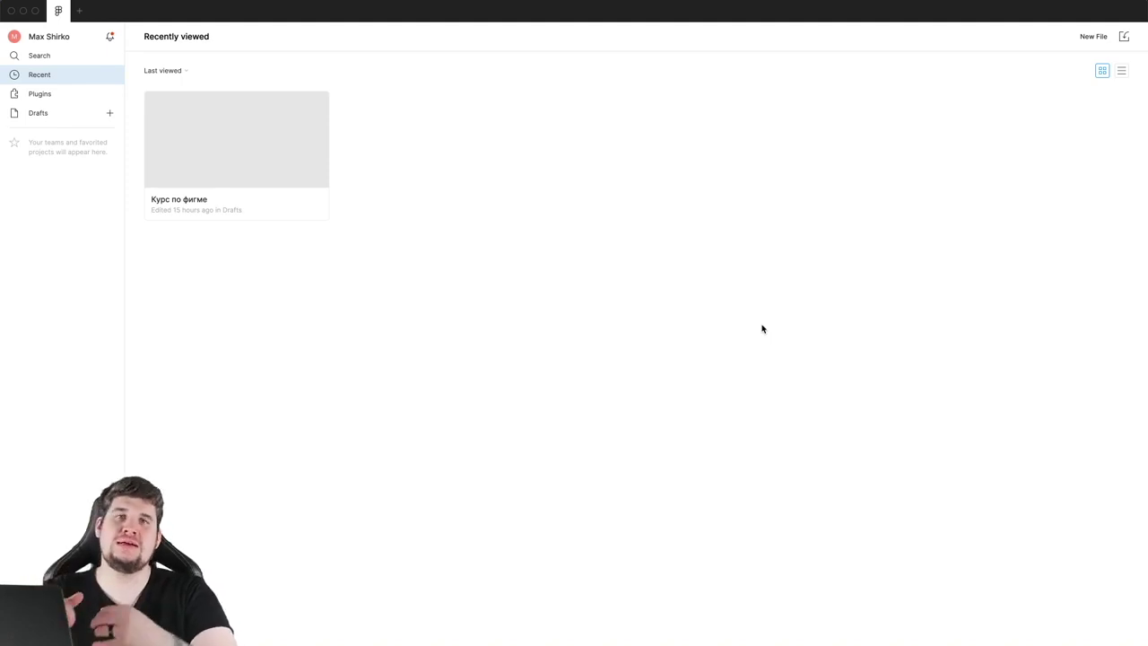
Step: Browse the full plugin catalogue, then view the Metaball plugin's details page
click(25, 93)
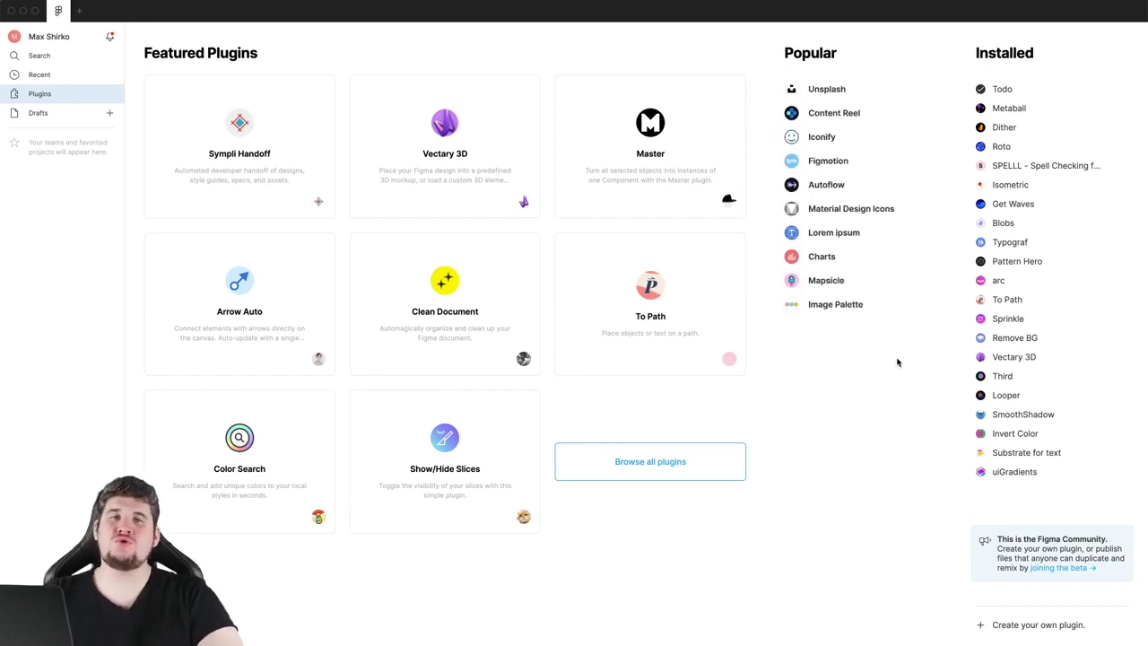
click(662, 467)
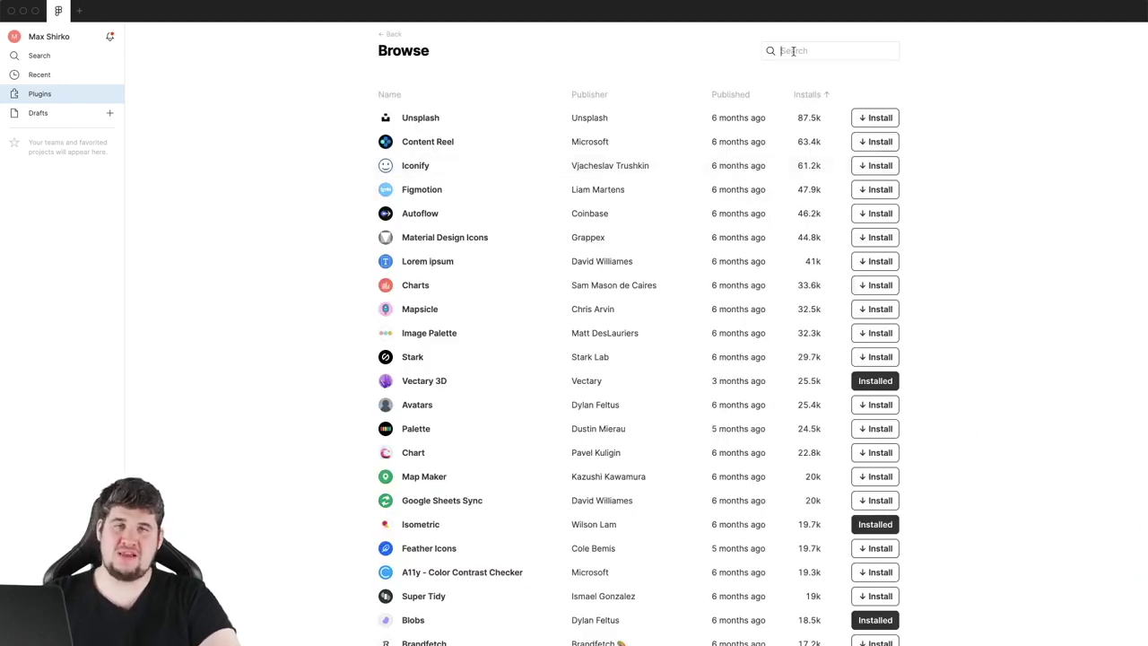
click(793, 52)
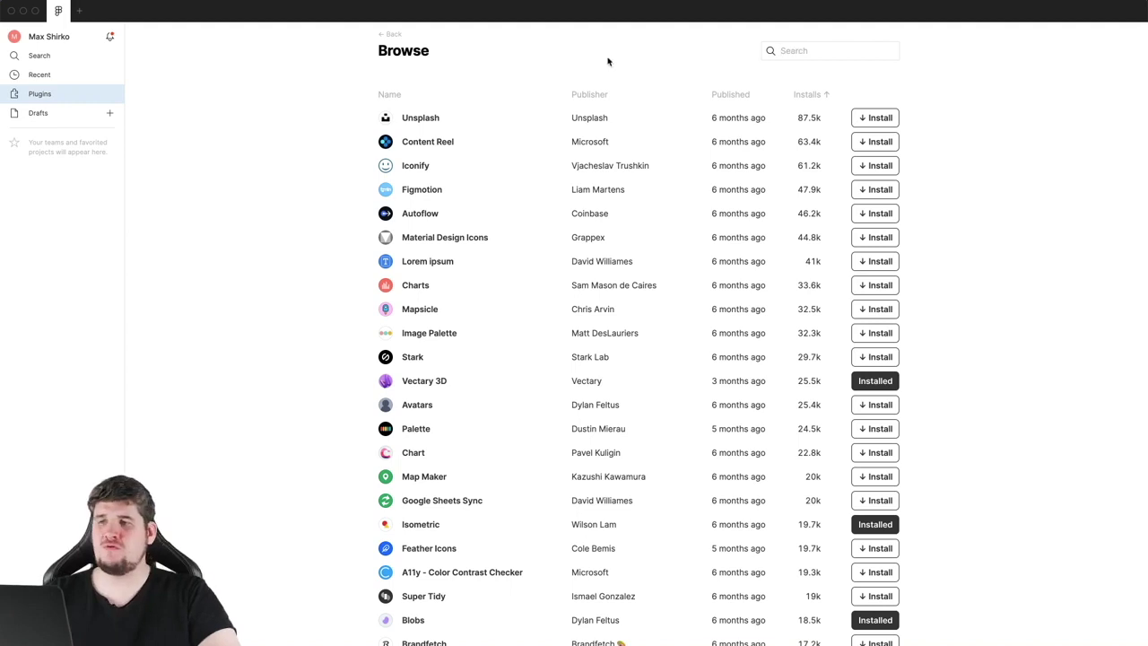
click(391, 34)
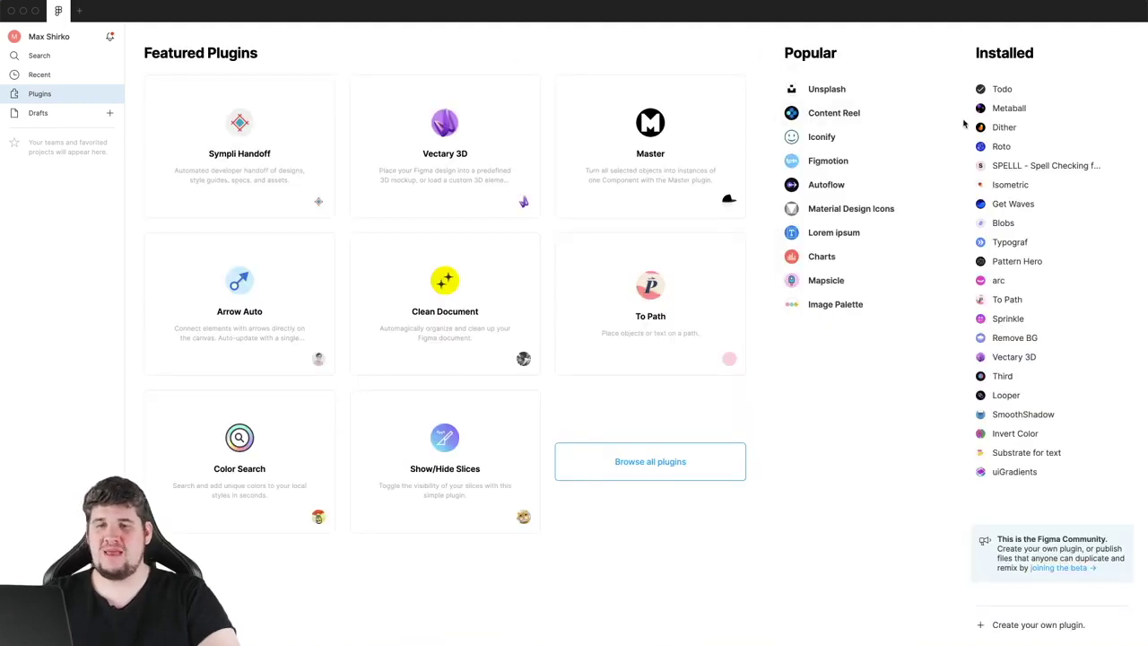
click(1008, 109)
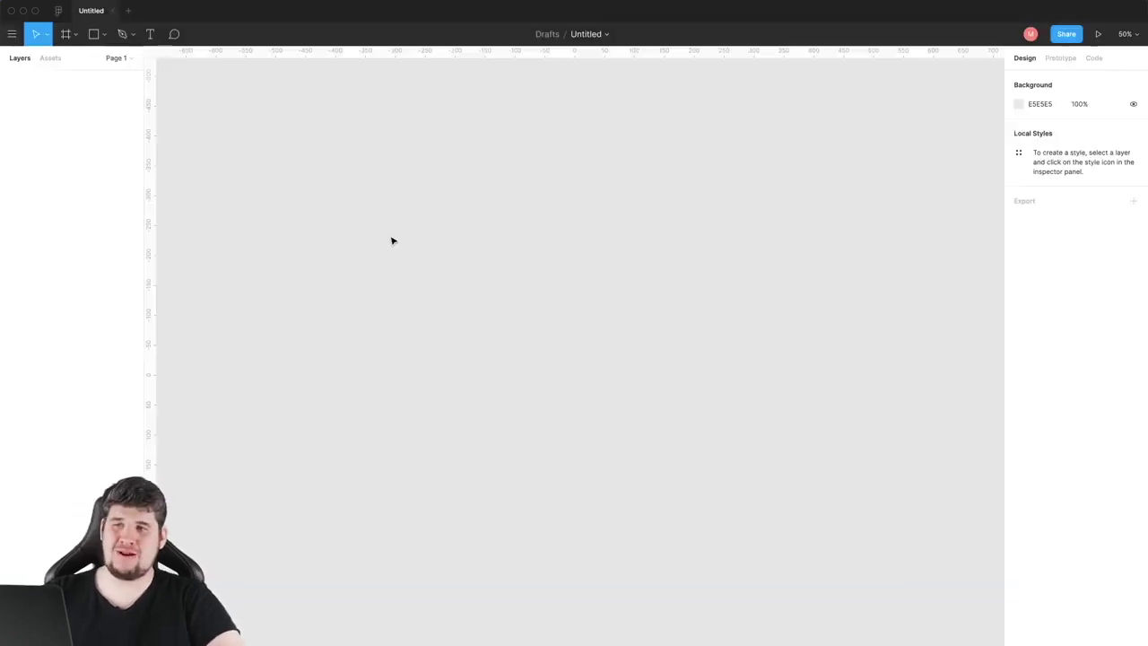
Step: Run the Blobs plugin, adjust Complexity and generate three blob shapes
right_click(392, 240)
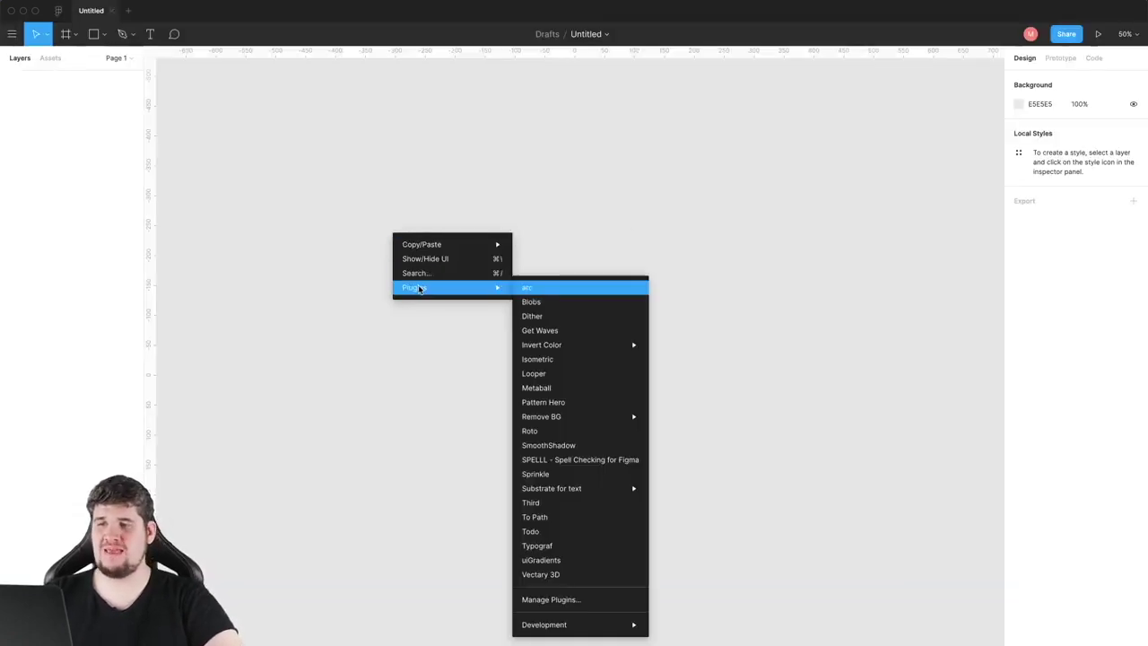
click(535, 305)
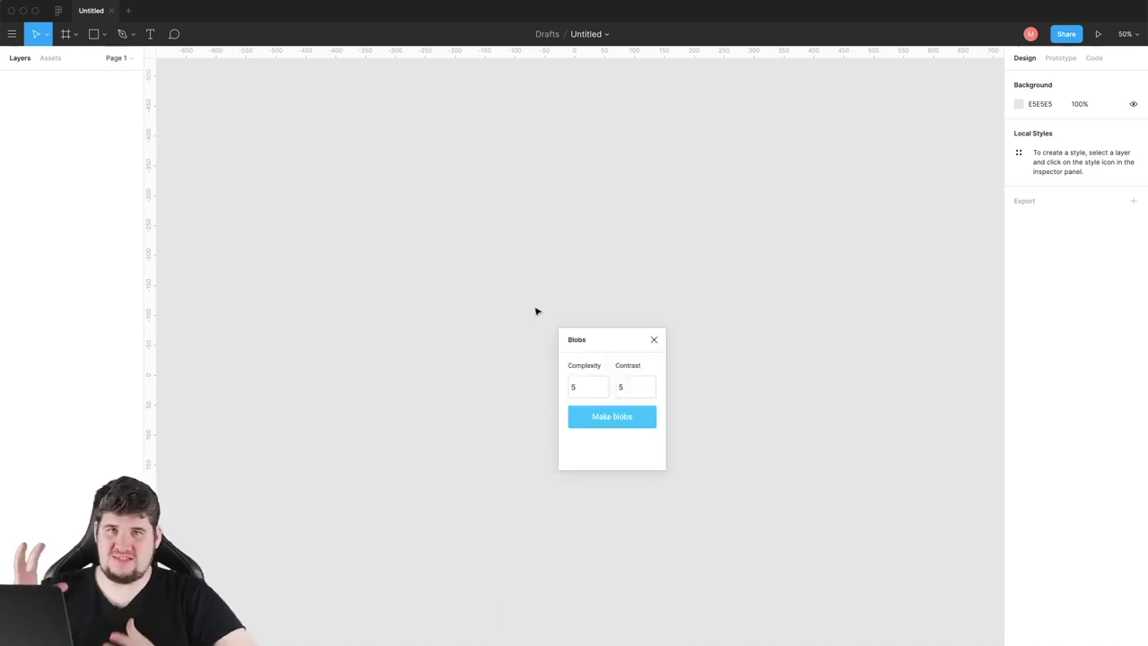
click(582, 389)
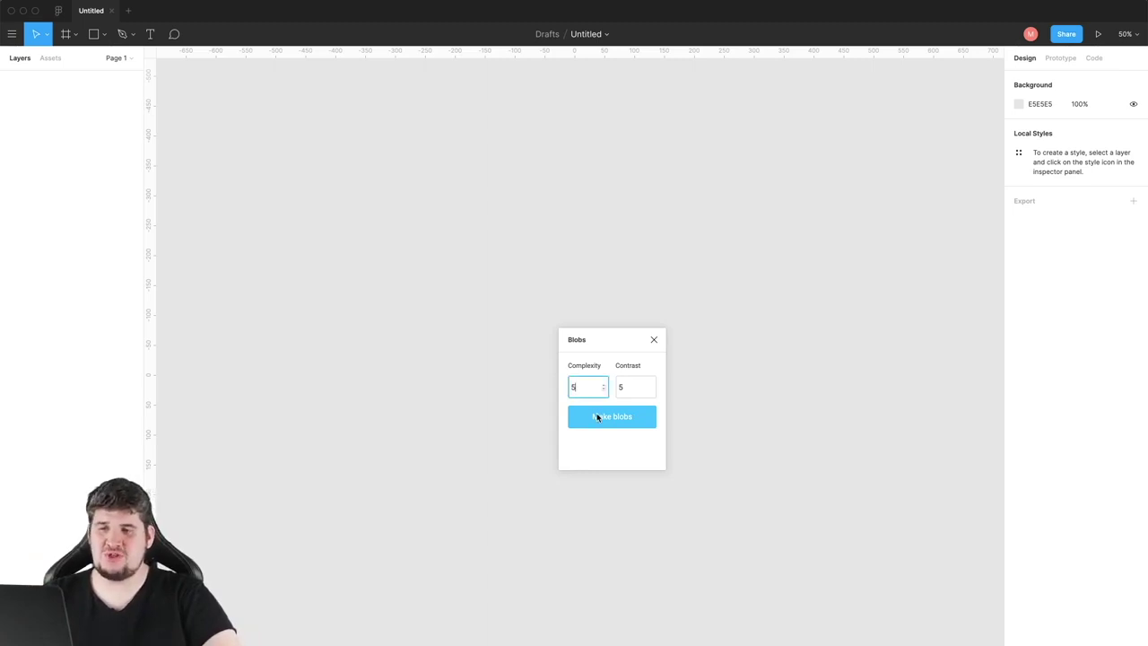
click(598, 417)
click(597, 417)
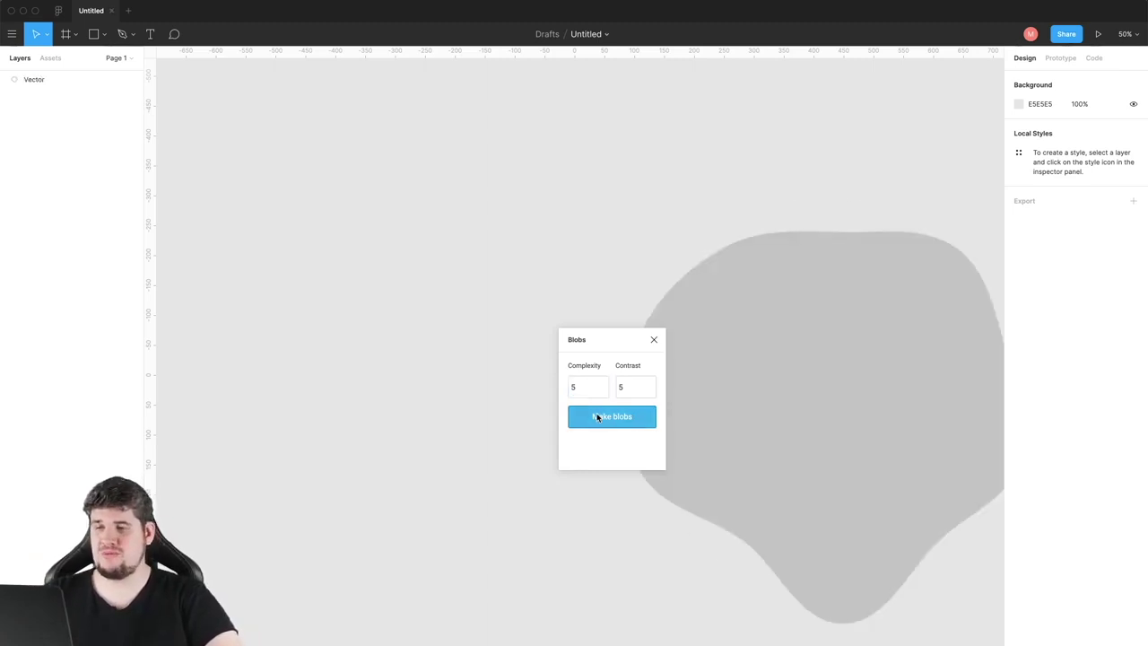
click(597, 417)
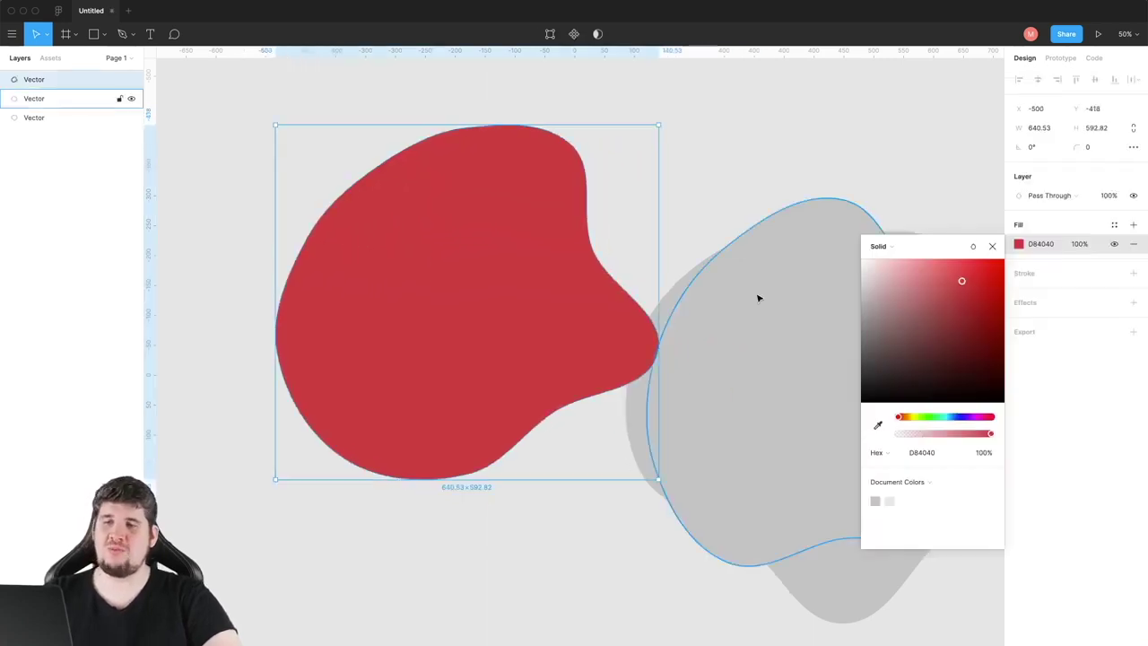
Step: Select the grey blob and dismiss the plugins menu without running one
click(756, 295)
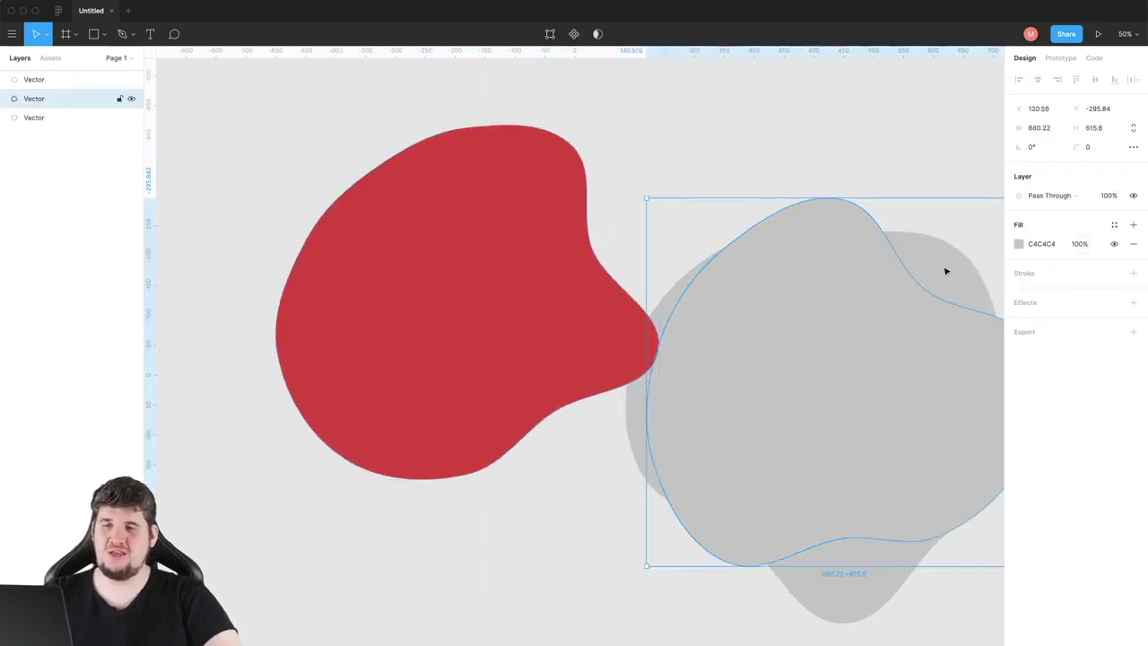
right_click(694, 172)
mouse_move(715, 225)
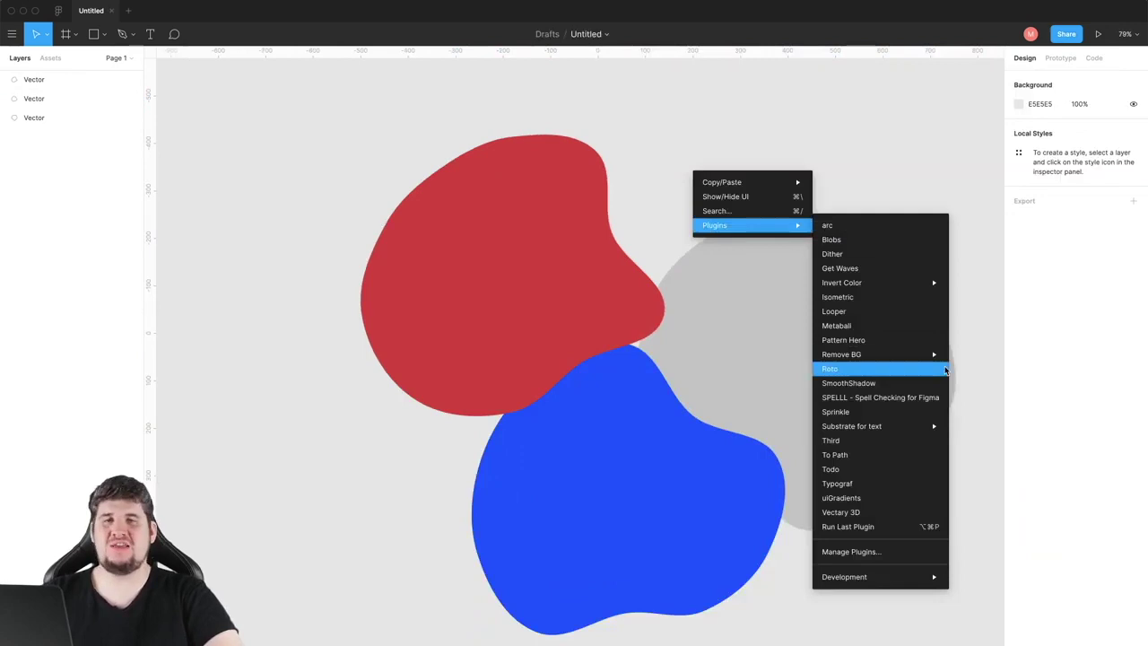
click(885, 132)
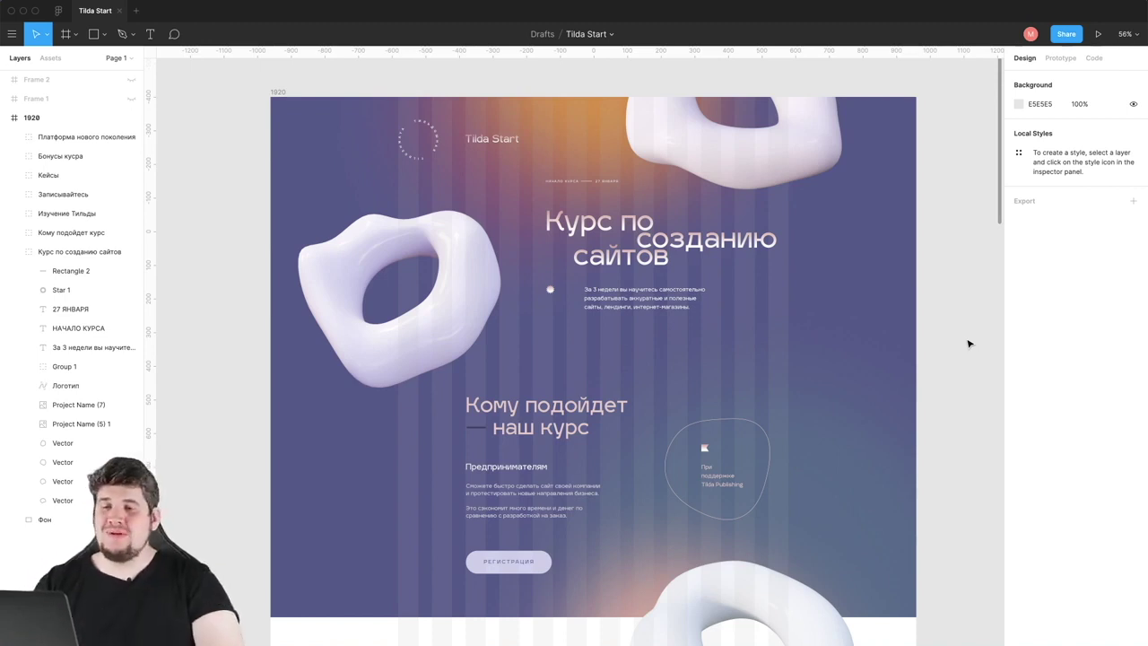
Step: Export the left 3D blob image, layer Project Name (7), as a 1x PNG file
scroll(966, 340, up, 2)
click(469, 296)
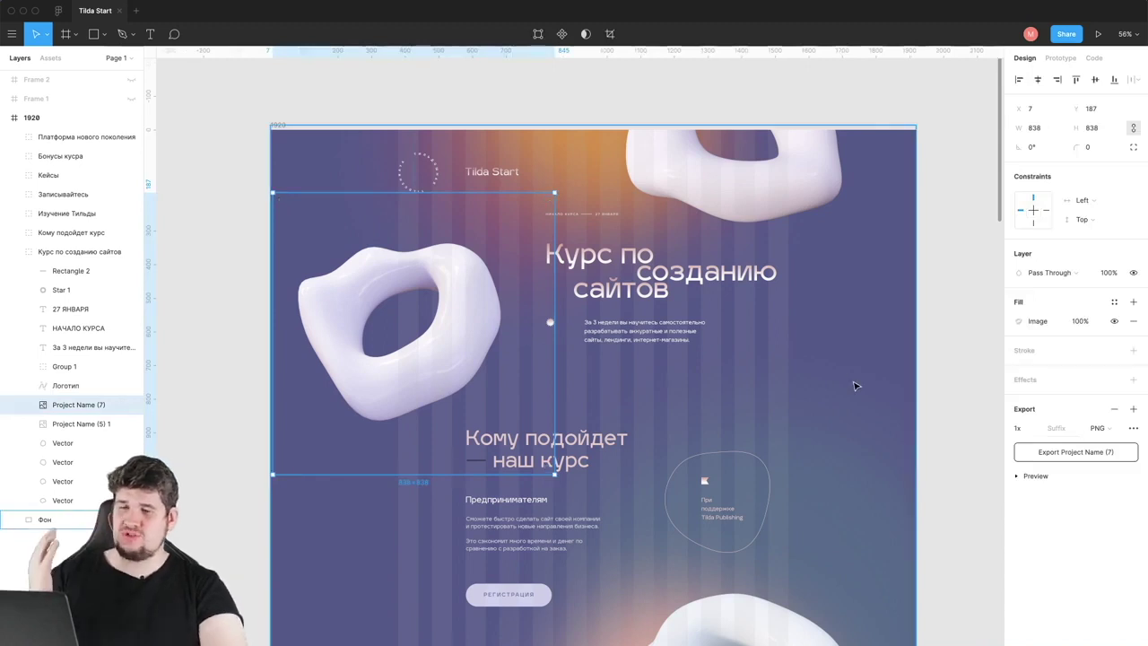
click(1035, 478)
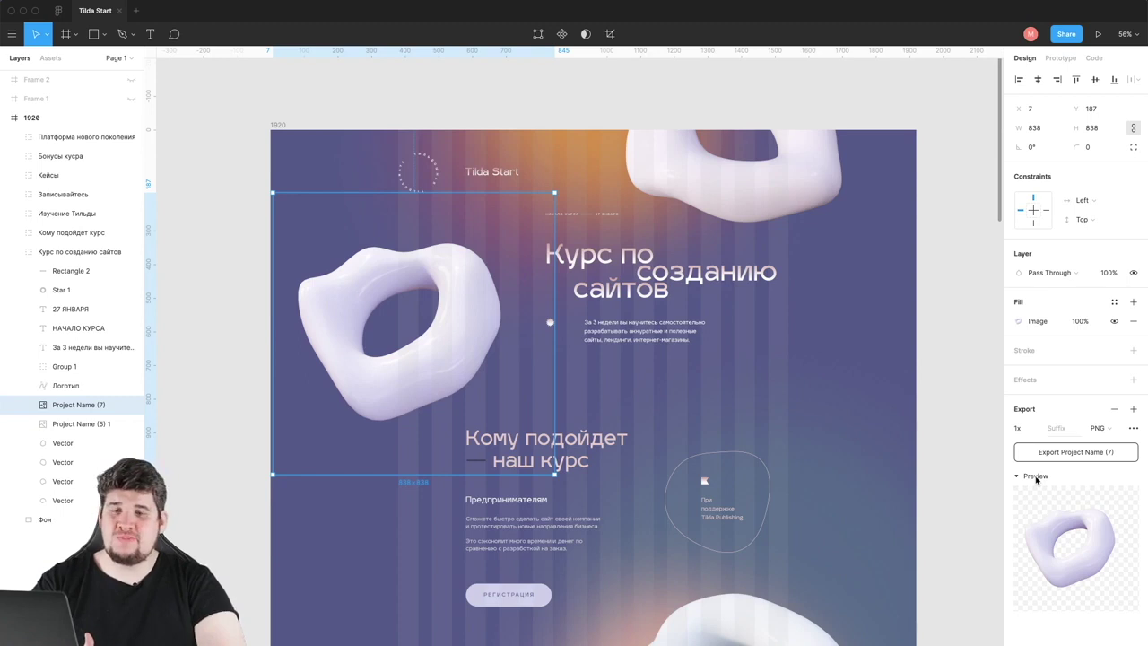
click(1100, 428)
click(1106, 430)
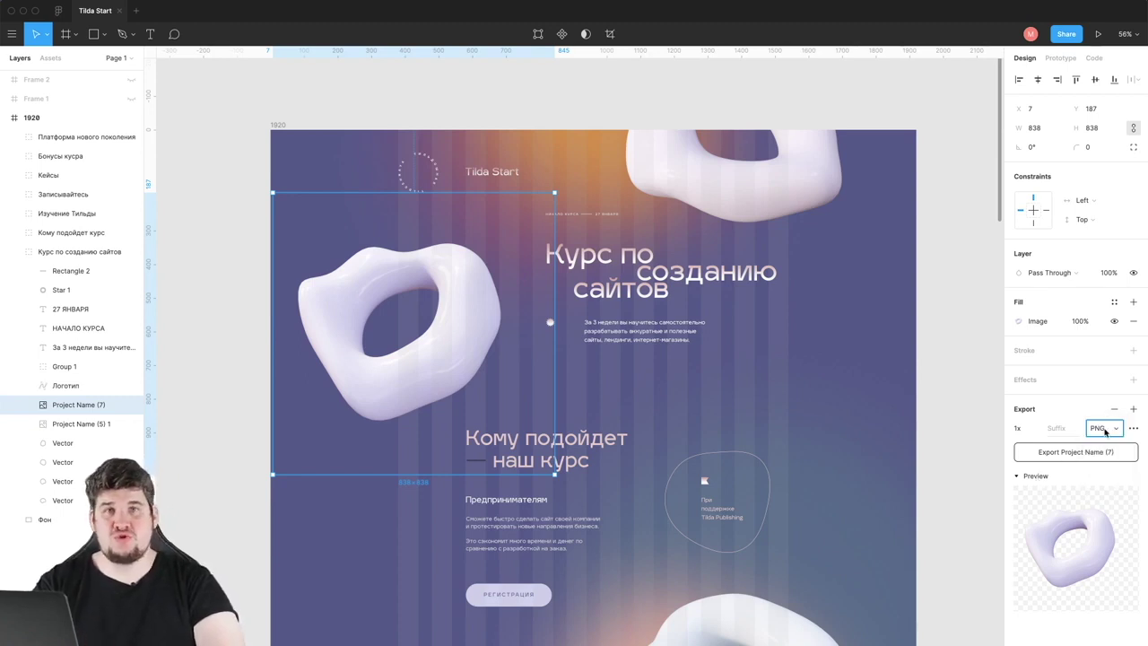
click(1075, 452)
click(753, 305)
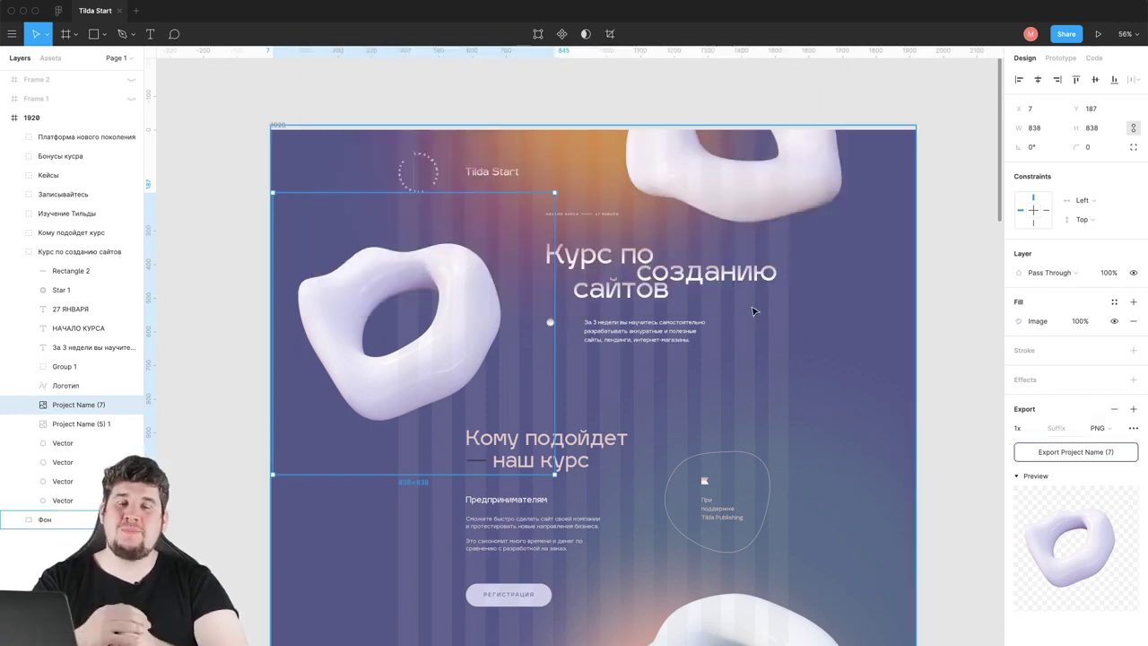
click(963, 479)
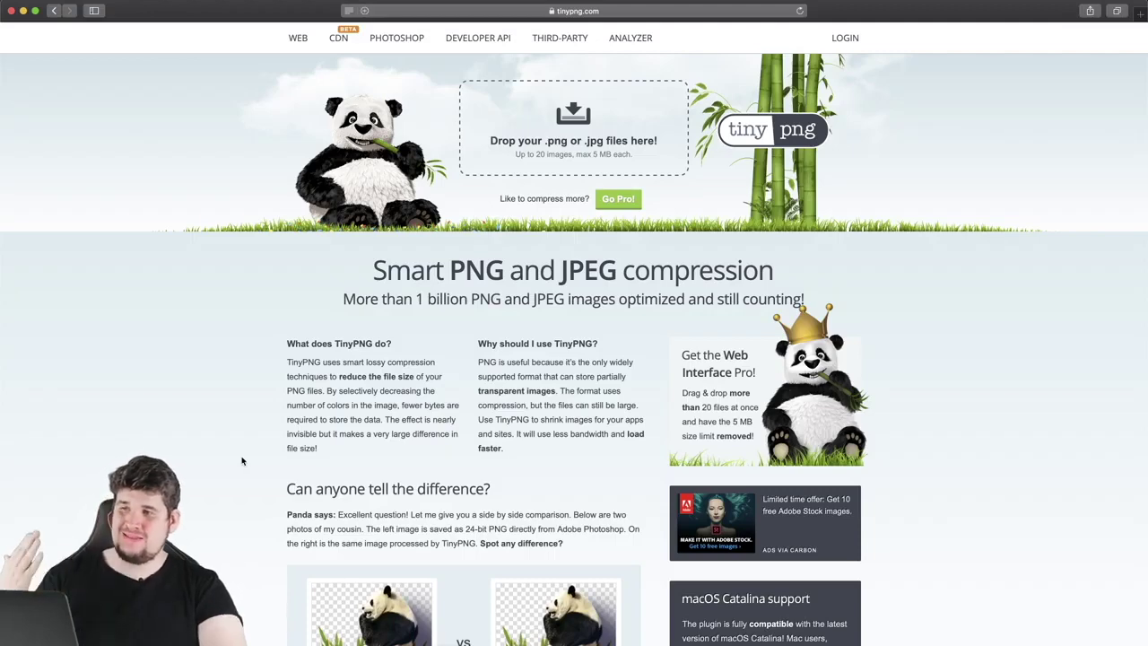
scroll(478, 544, down, 2)
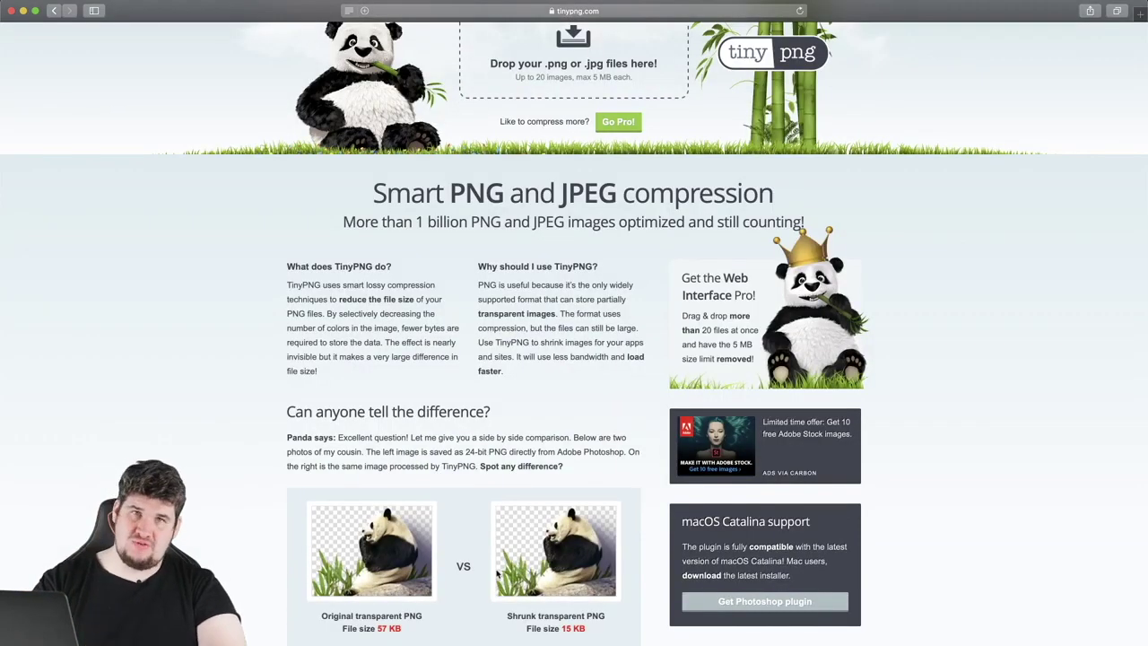
scroll(479, 544, down, 1)
scroll(496, 574, down, 3)
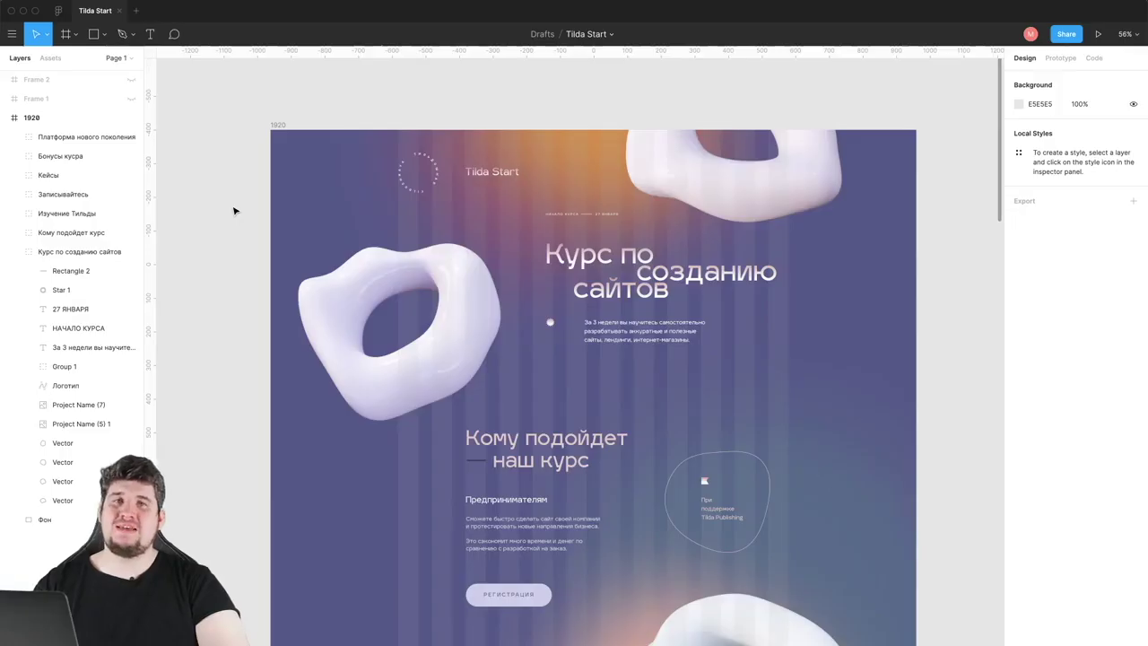
click(435, 169)
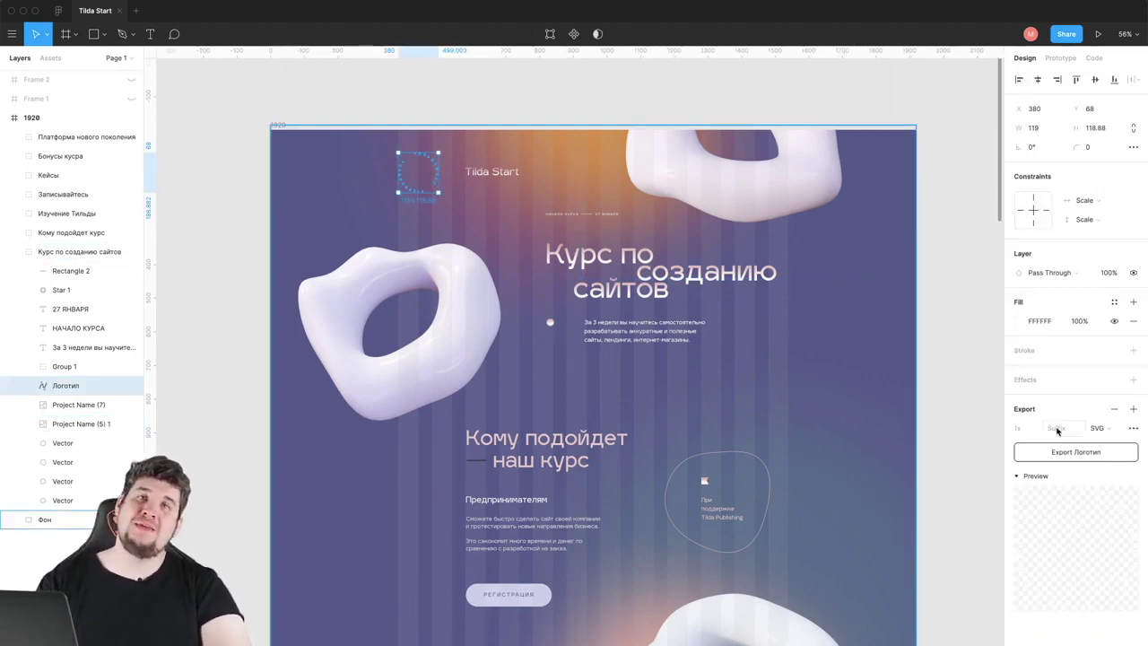
click(567, 161)
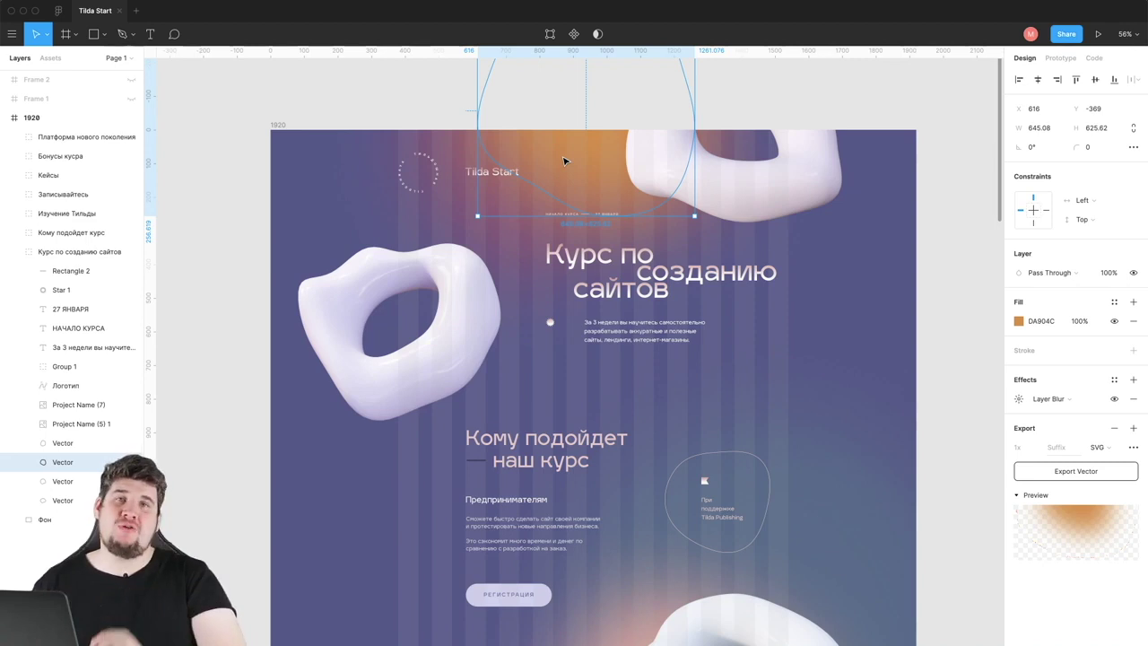
scroll(565, 160, up, 1)
scroll(571, 233, up, 1)
scroll(573, 236, up, 3)
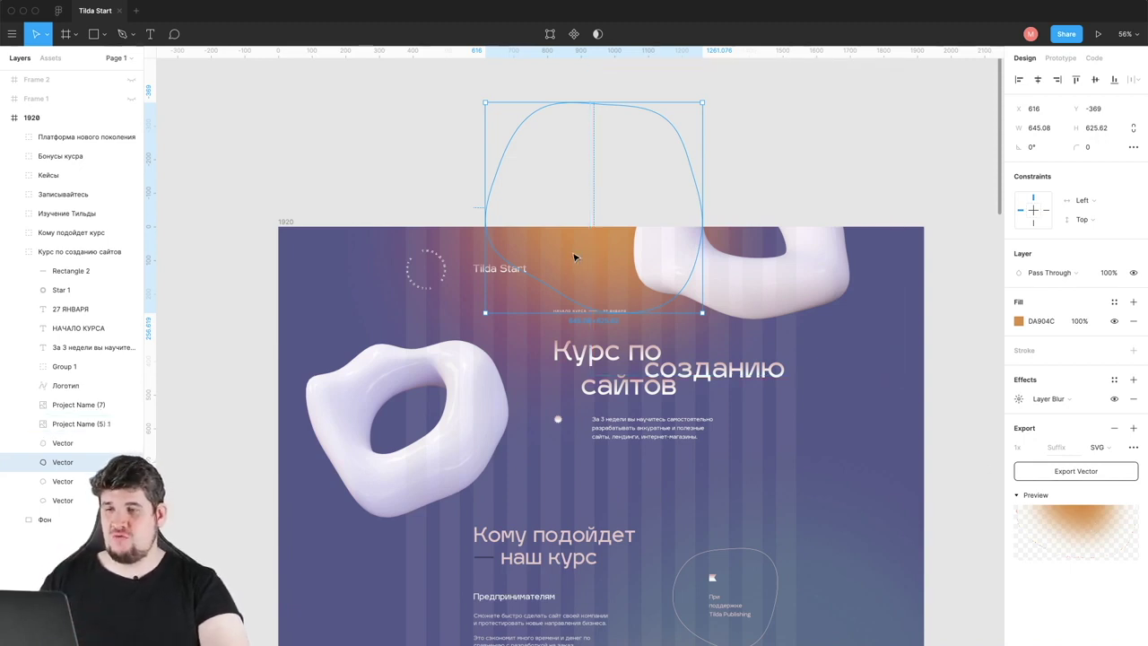
drag(575, 257, 504, 148)
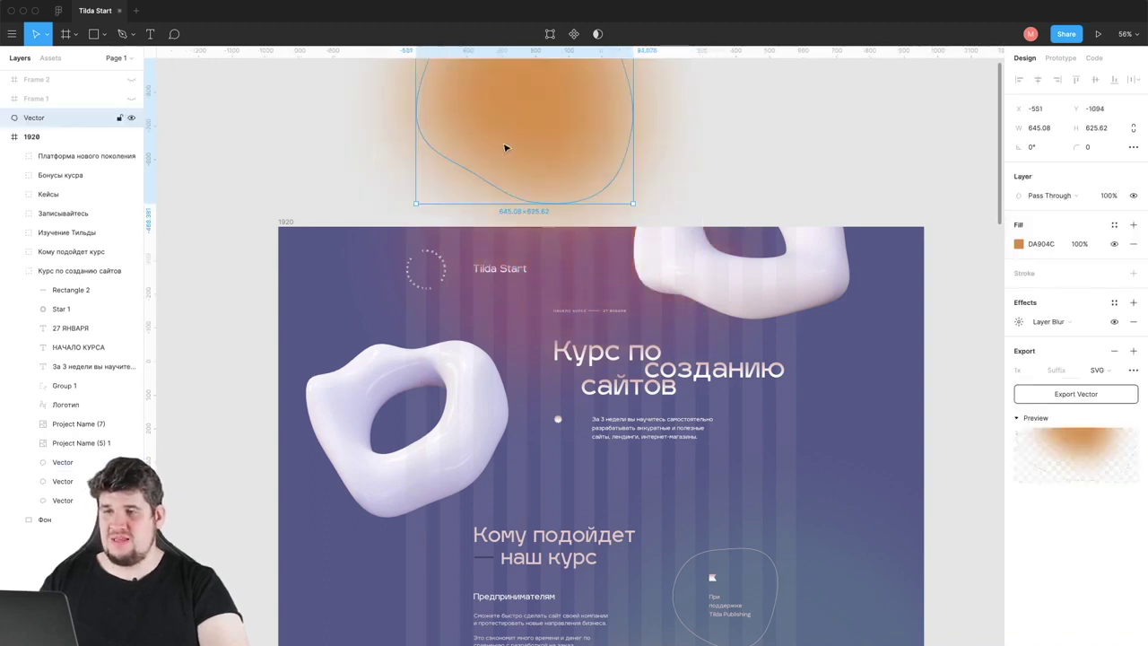
scroll(505, 147, up, 2)
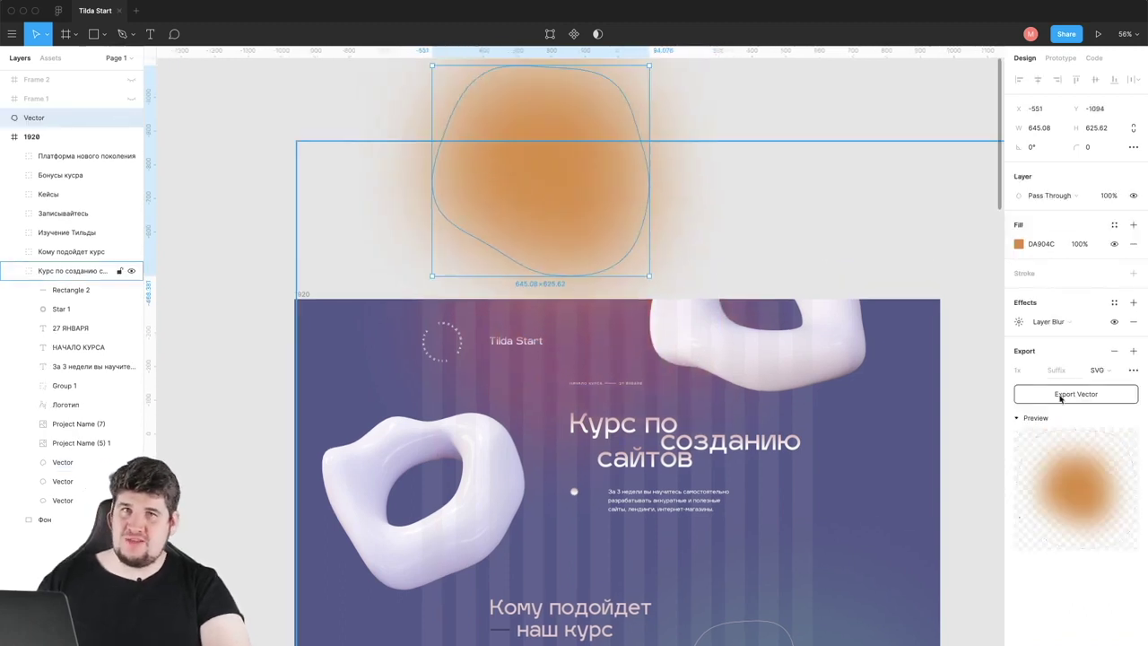
key(ctrl+z)
click(588, 145)
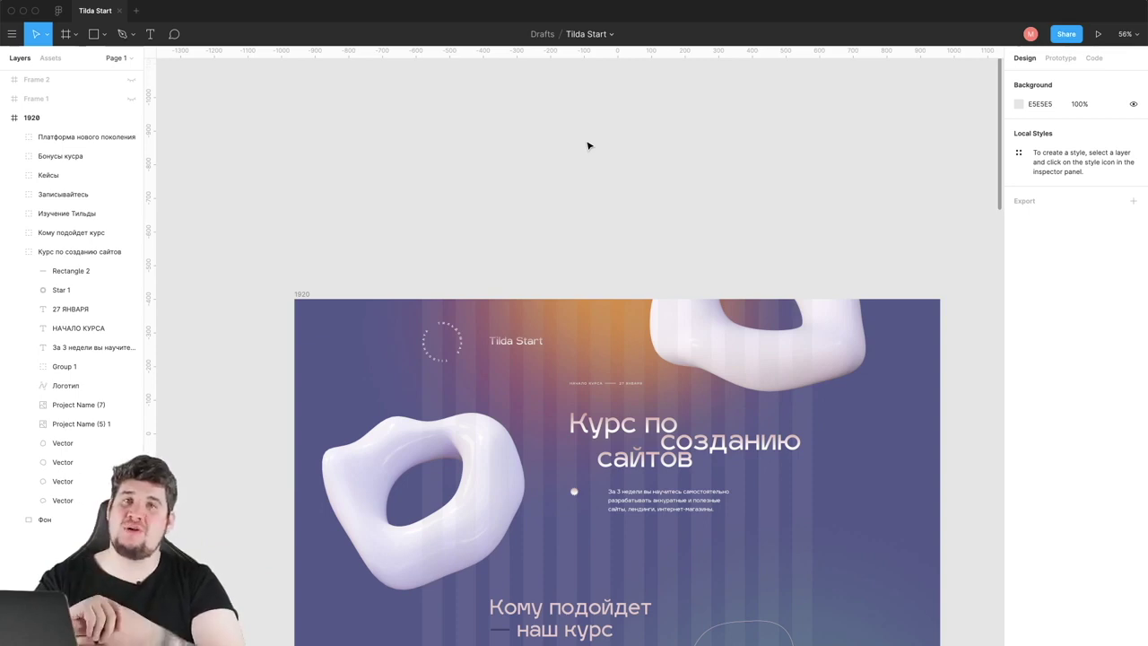
Step: Set the description paragraph under the course title to all-uppercase (AG) case in Figma
scroll(307, 423, down, 2)
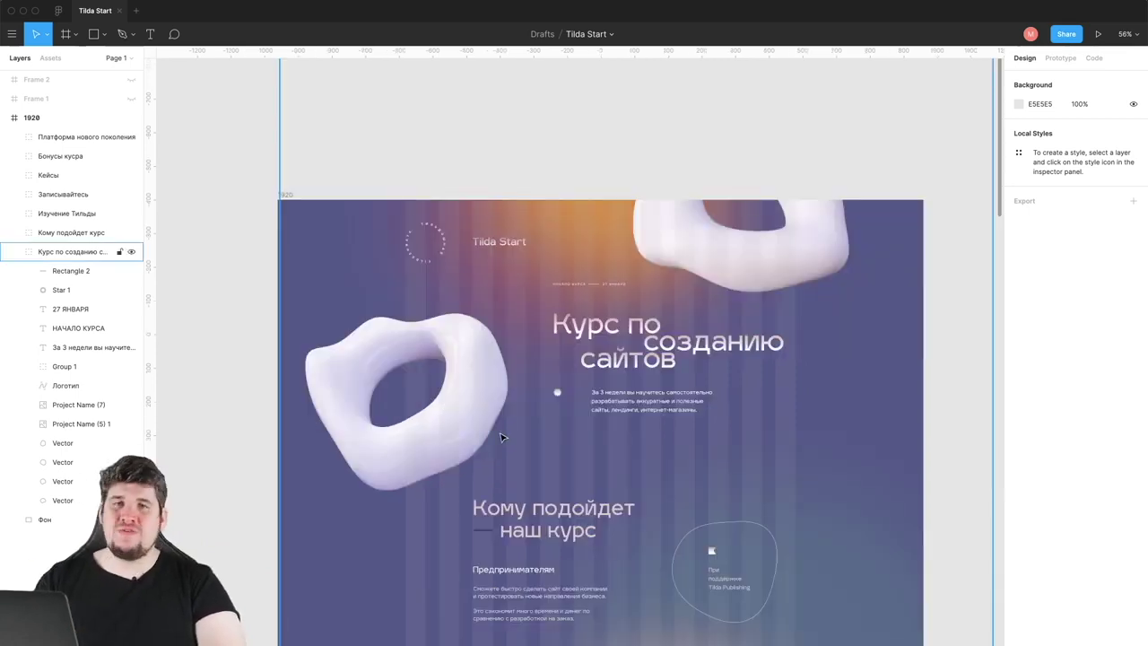
double_click(627, 398)
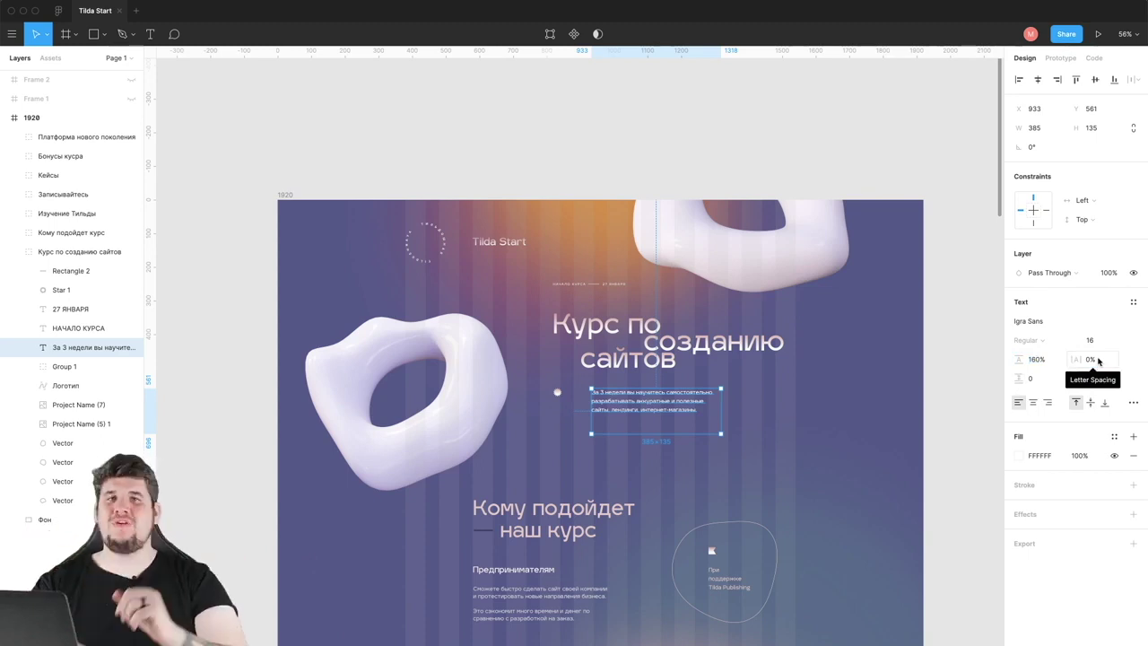
click(1133, 402)
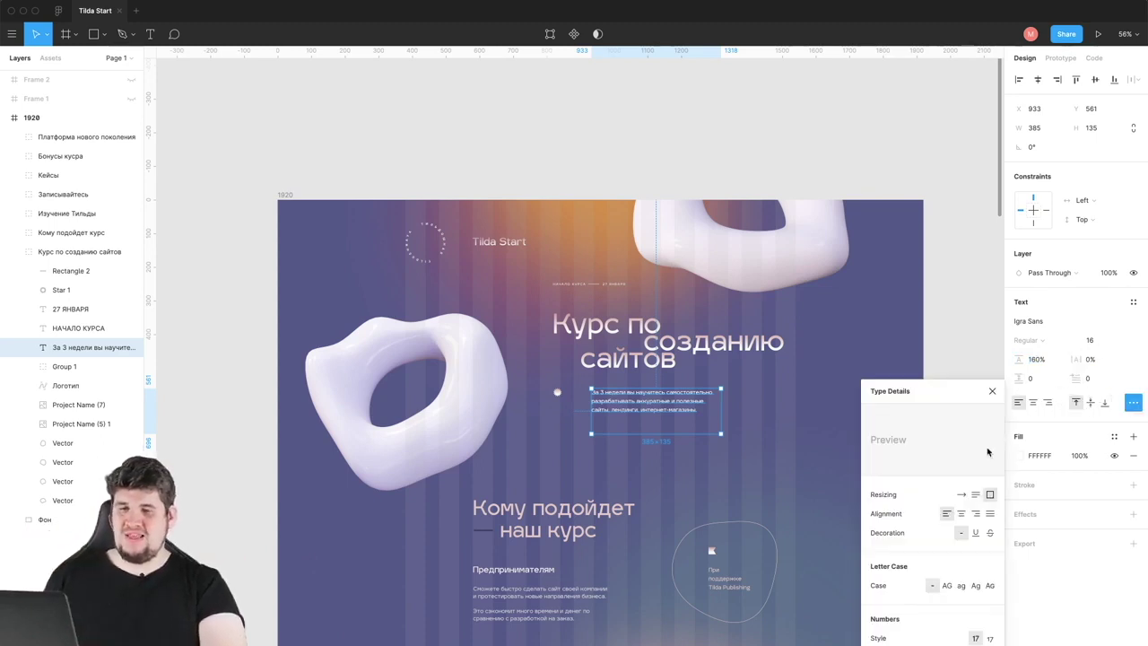
click(947, 586)
scroll(606, 402, up, 5)
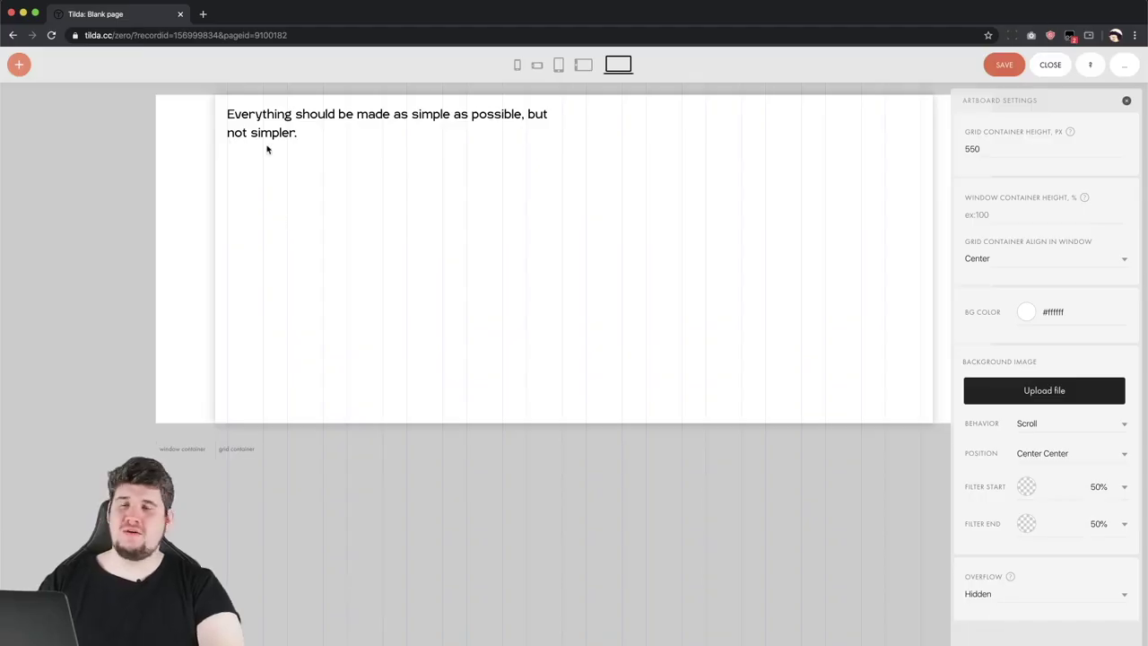
Step: Move the sample quote to the artboard centre and replace it with the pasted Russian text
drag(262, 130, 389, 253)
double_click(388, 253)
key(super+v)
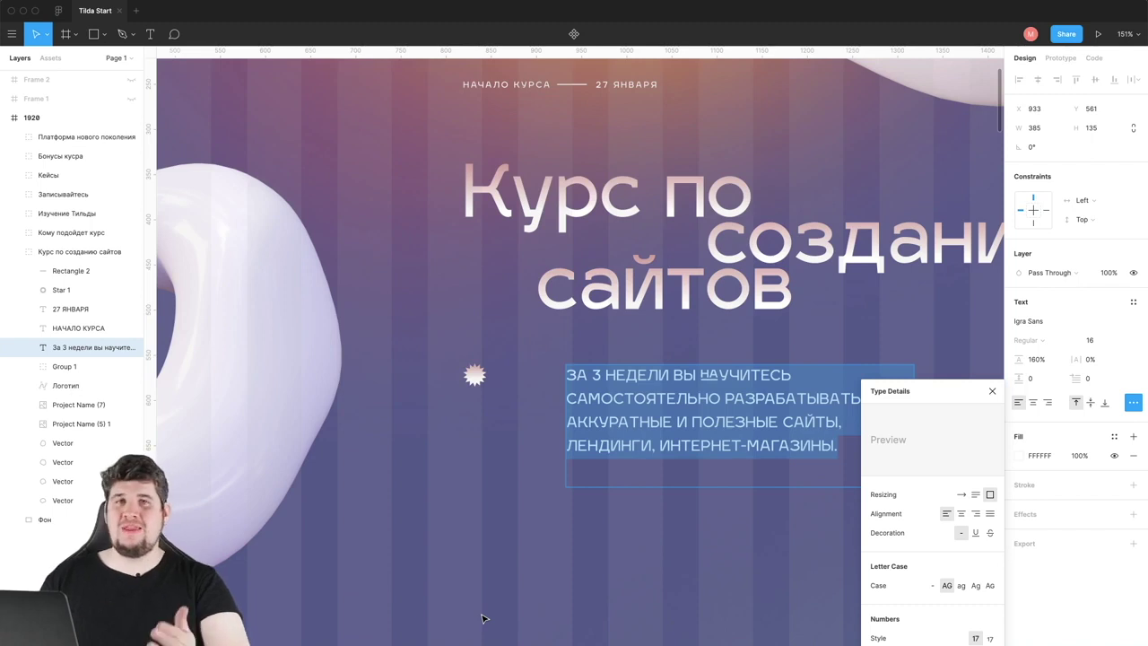
Step: Select the Фон background layer in Figma's Layers panel
click(494, 557)
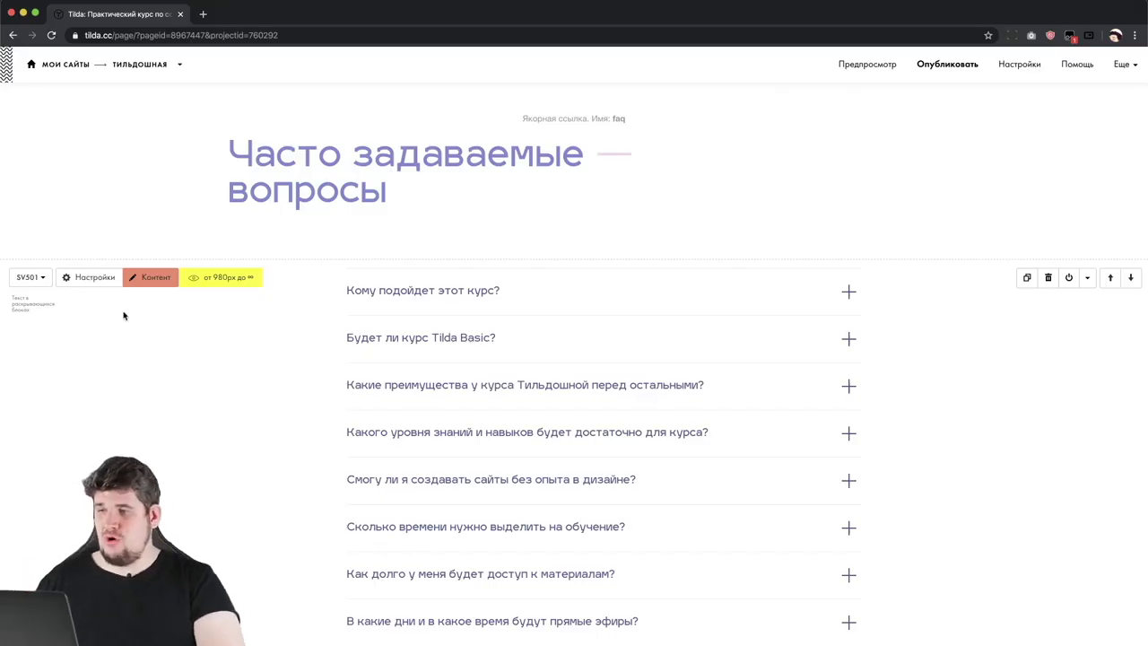
click(95, 278)
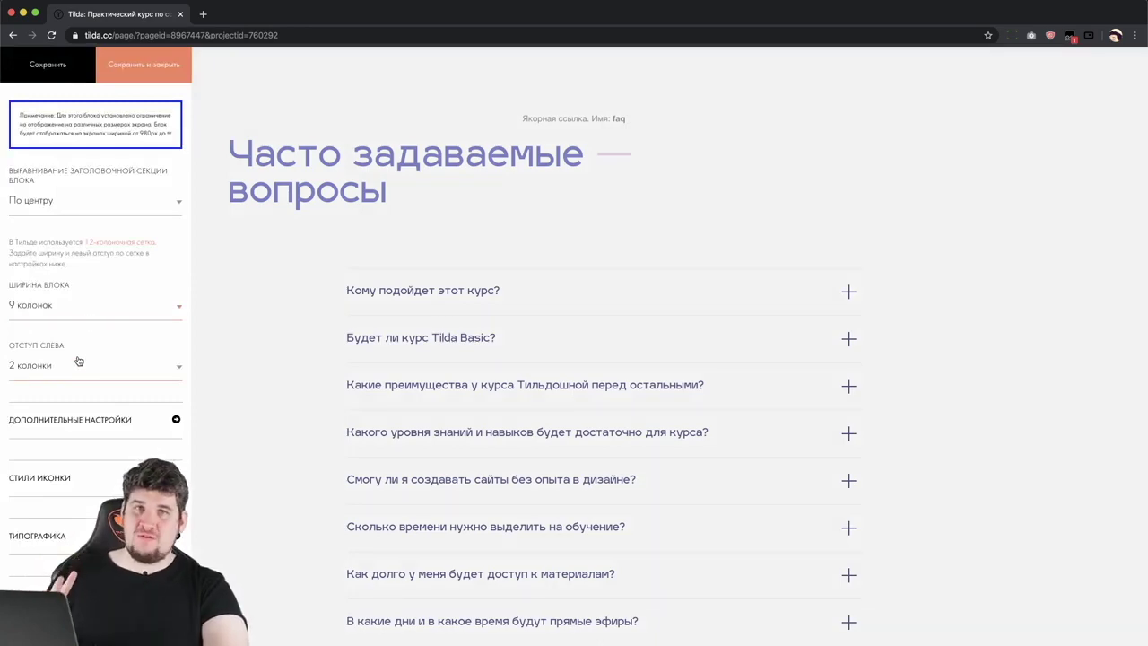
key(Escape)
scroll(349, 403, up, 2)
scroll(356, 406, down, 10)
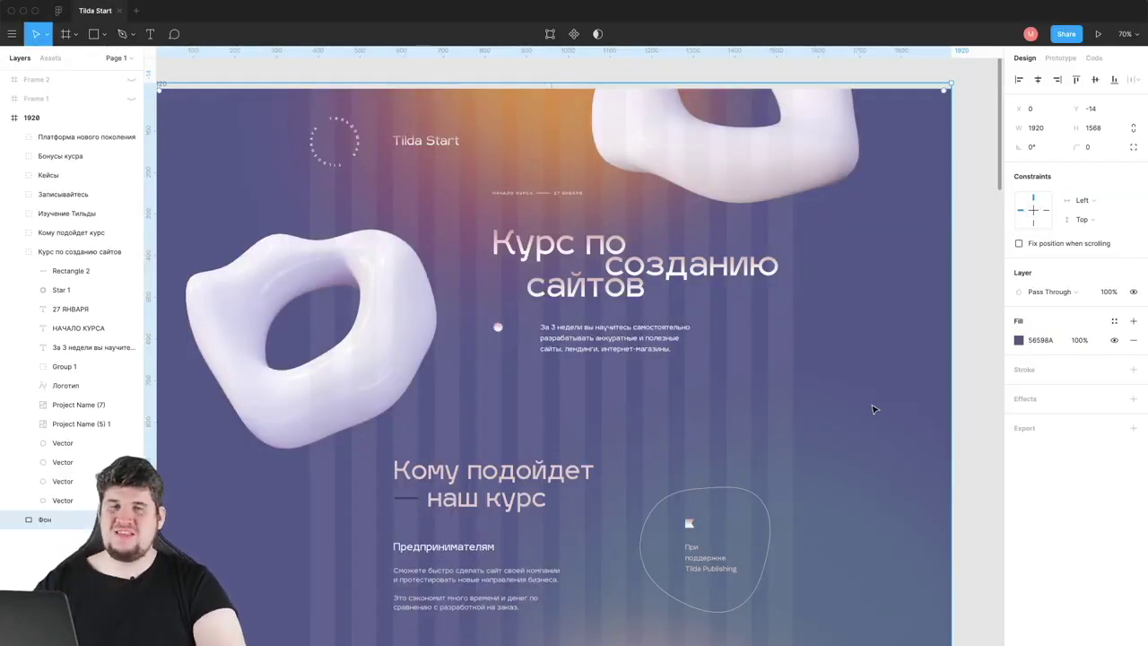
click(1017, 340)
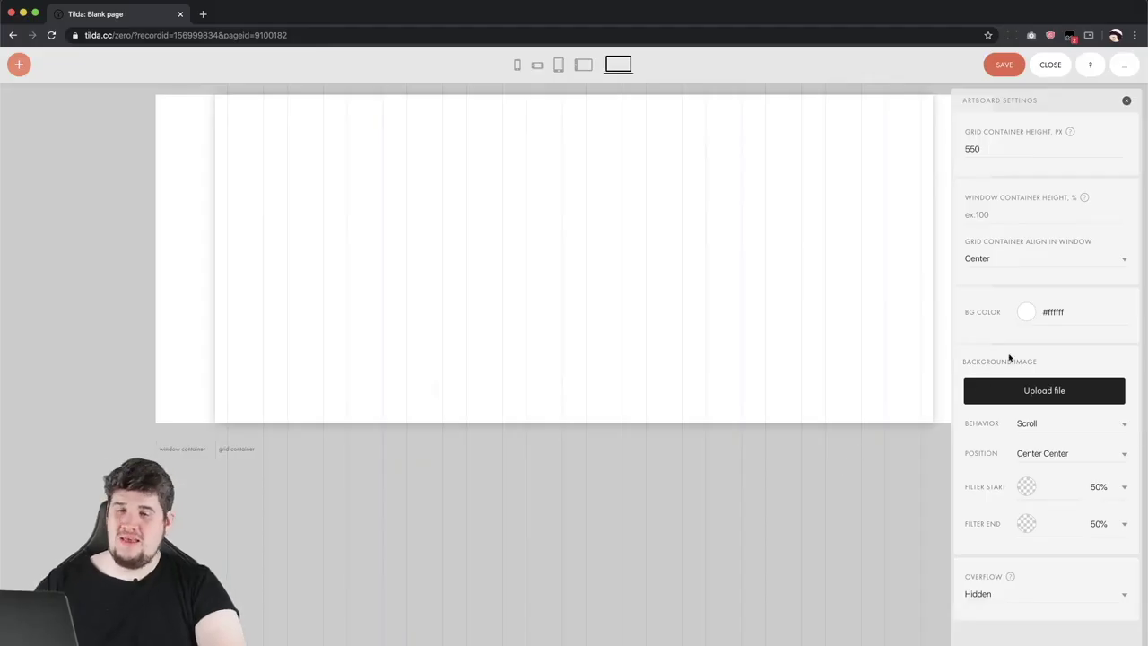
click(1050, 312)
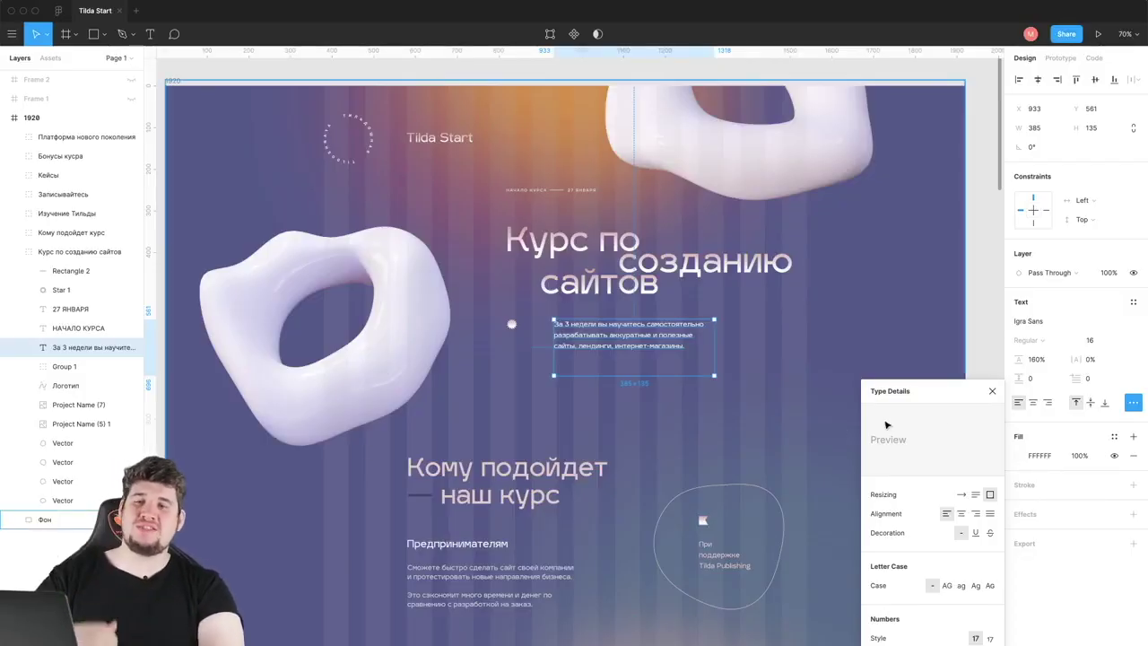
click(991, 392)
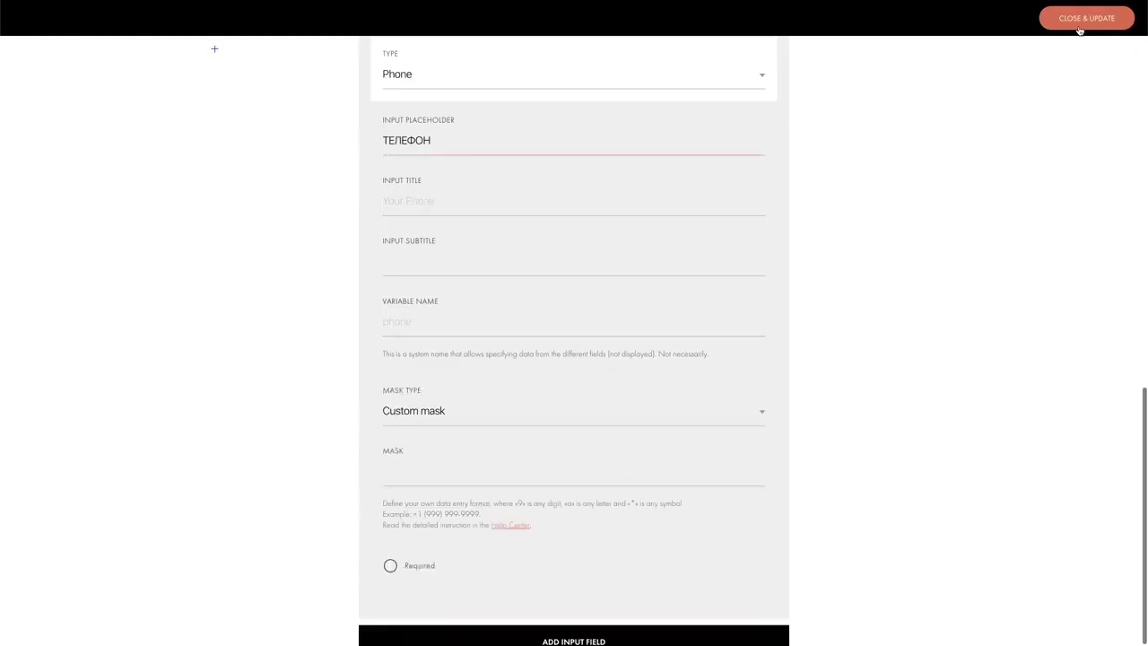
Step: Close the form input settings panel
click(1079, 27)
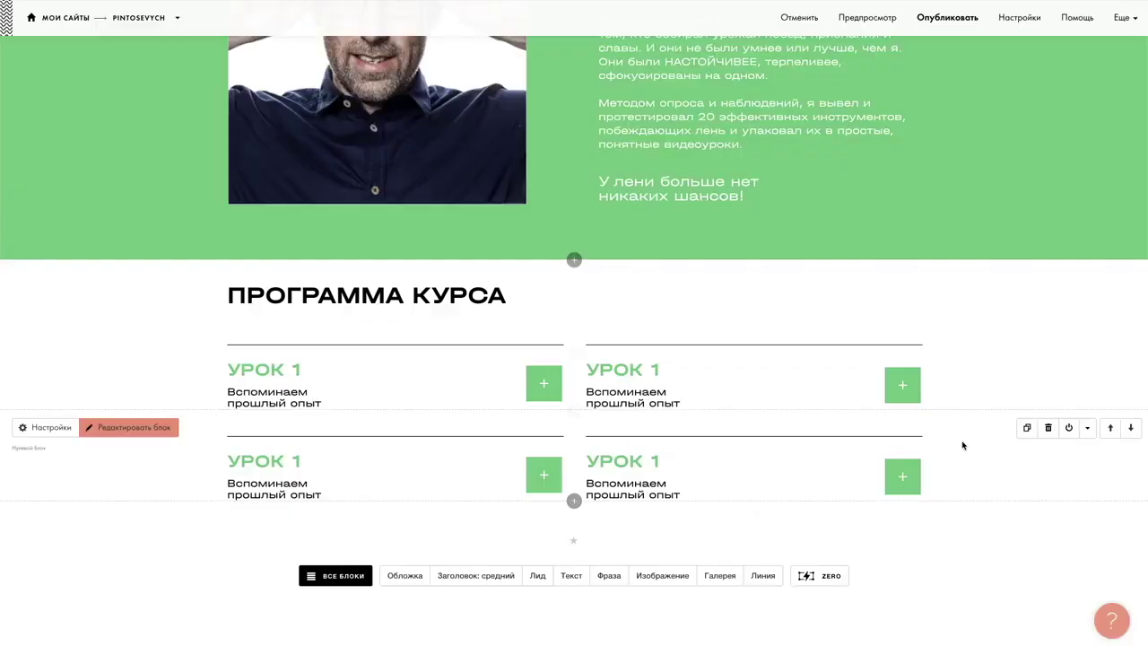
Step: Scroll the Tilda page to the ПРОГРАММА КУРСА lesson block
scroll(149, 185, up, 2)
scroll(143, 240, down, 1)
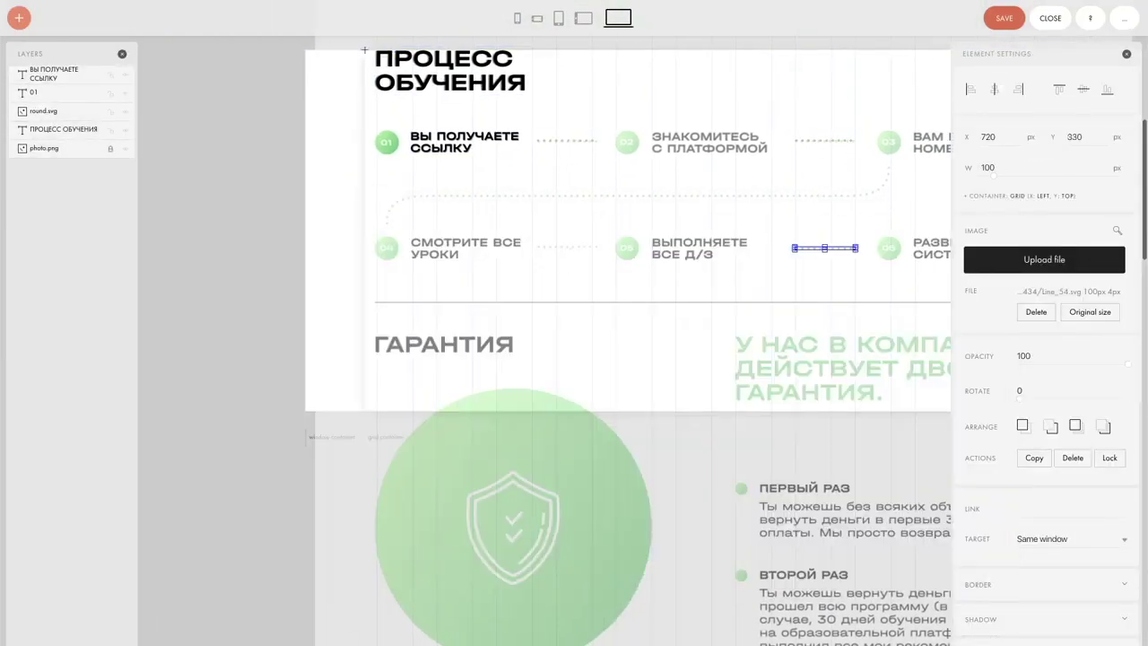
Step: Select the ПРОЦЕСС ОБУЧЕНИЯ heading in the Zero block
click(87, 113)
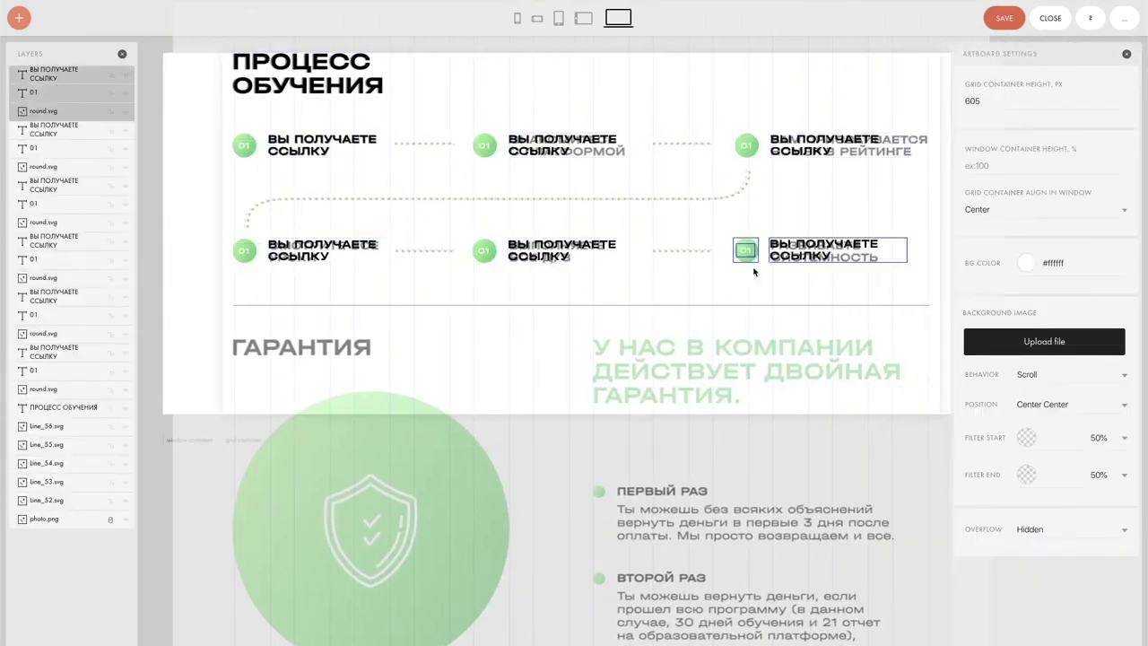